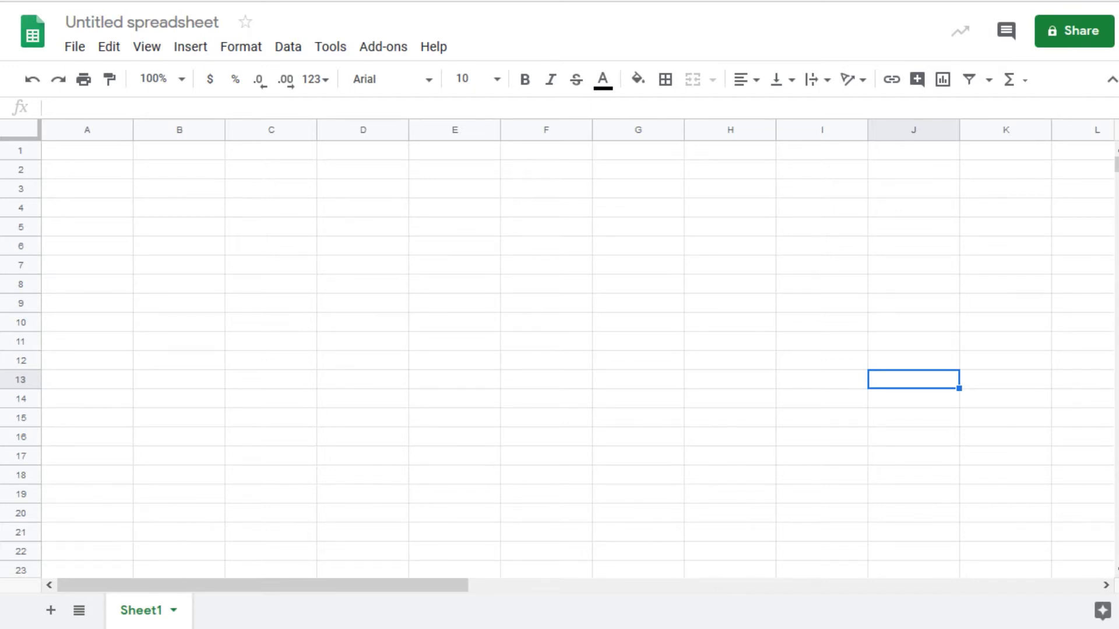
# - Enter the heading Date in cell A1 and move it to cell B4
pyautogui.click(96, 152)
pyautogui.write('D')
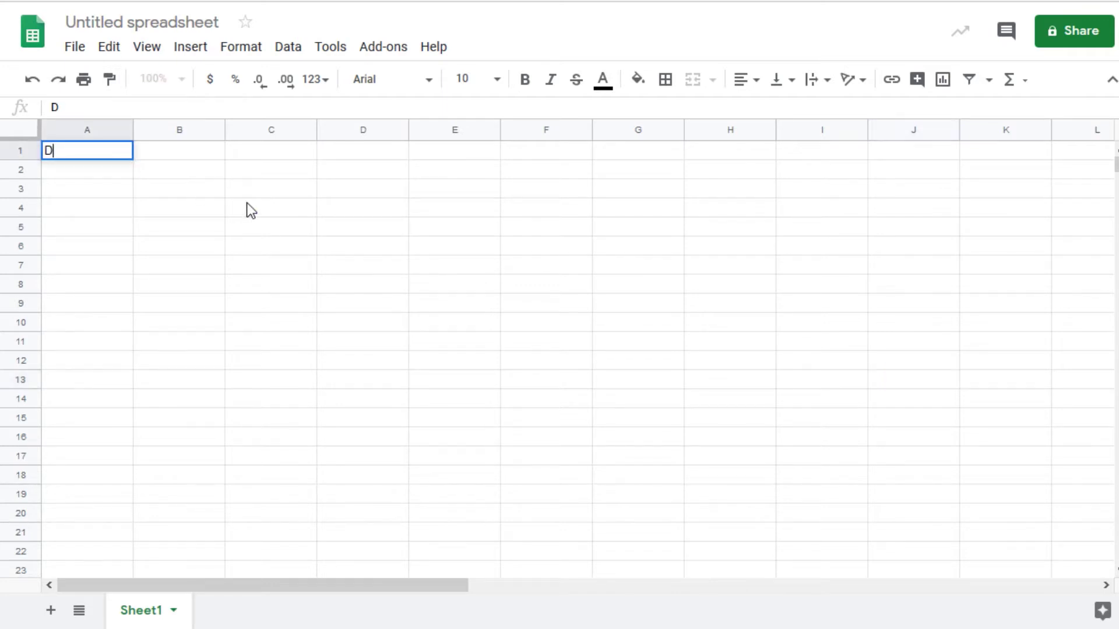
pyautogui.write('atwe')
pyautogui.press('BackSpace')
pyautogui.press('BackSpace')
pyautogui.write('e')
pyautogui.click(81, 187)
pyautogui.click(87, 153)
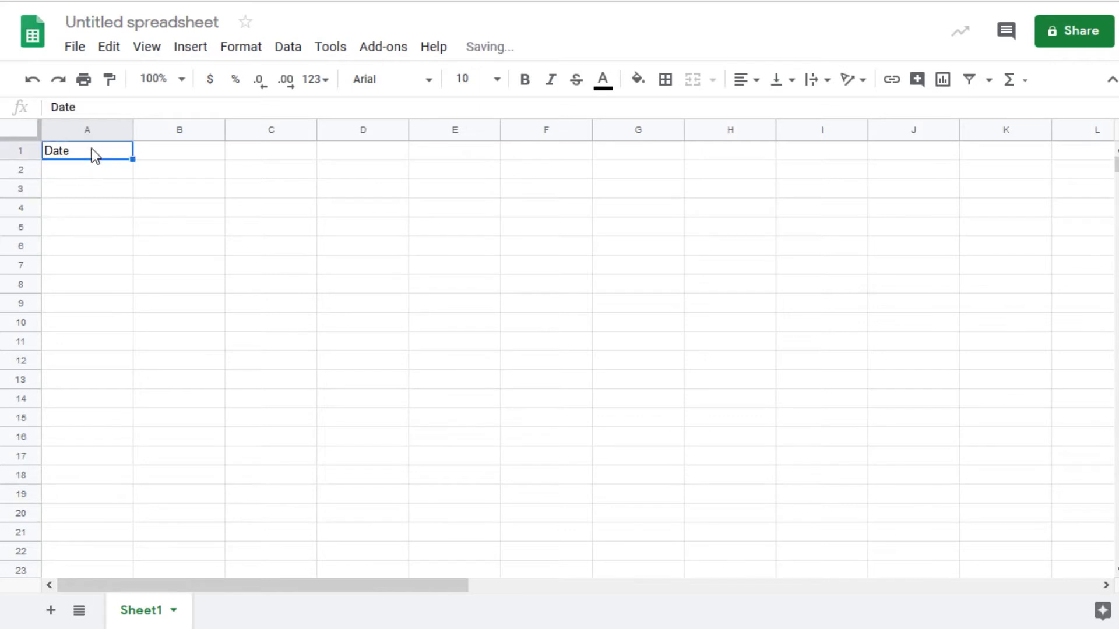
pyautogui.moveTo(86, 159); pyautogui.dragTo(199, 213)
# - Add the headings Weight, Sleep and Steps in cells C4 to E4, beside the Date heading
pyautogui.click(275, 215)
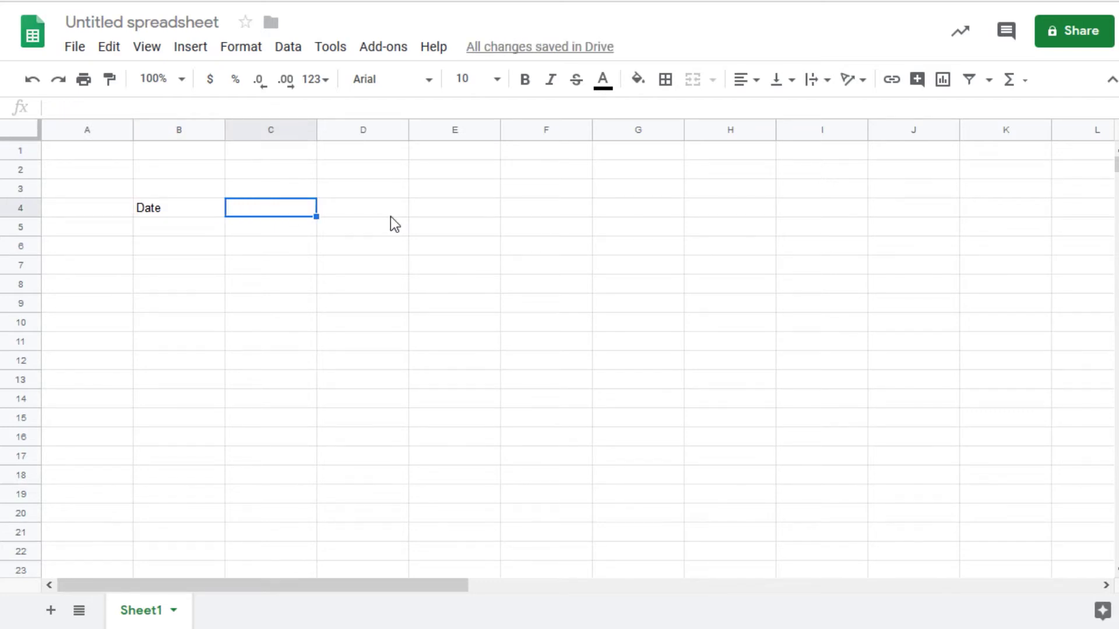
pyautogui.write('Weight')
pyautogui.press('Tab')
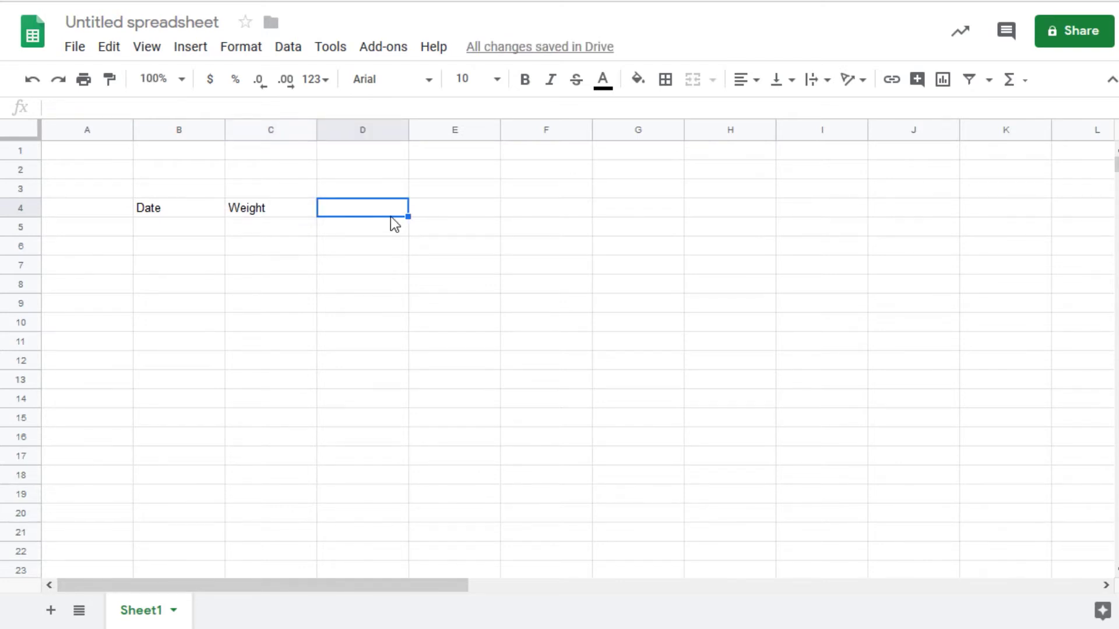
pyautogui.write('Sleep')
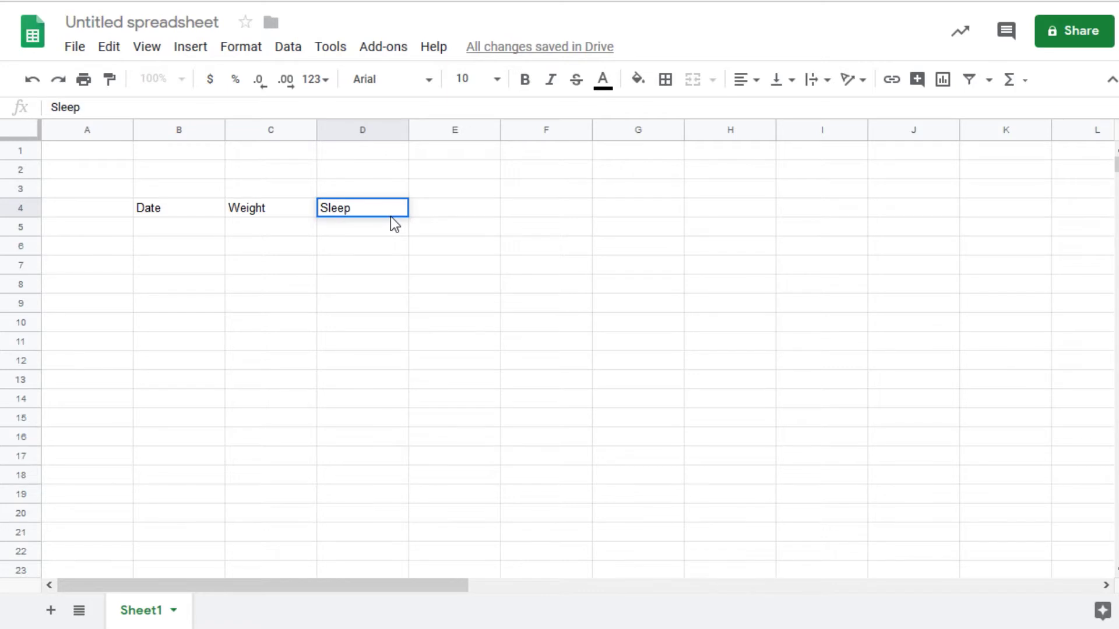
pyautogui.press('Tab')
pyautogui.write('Steps')
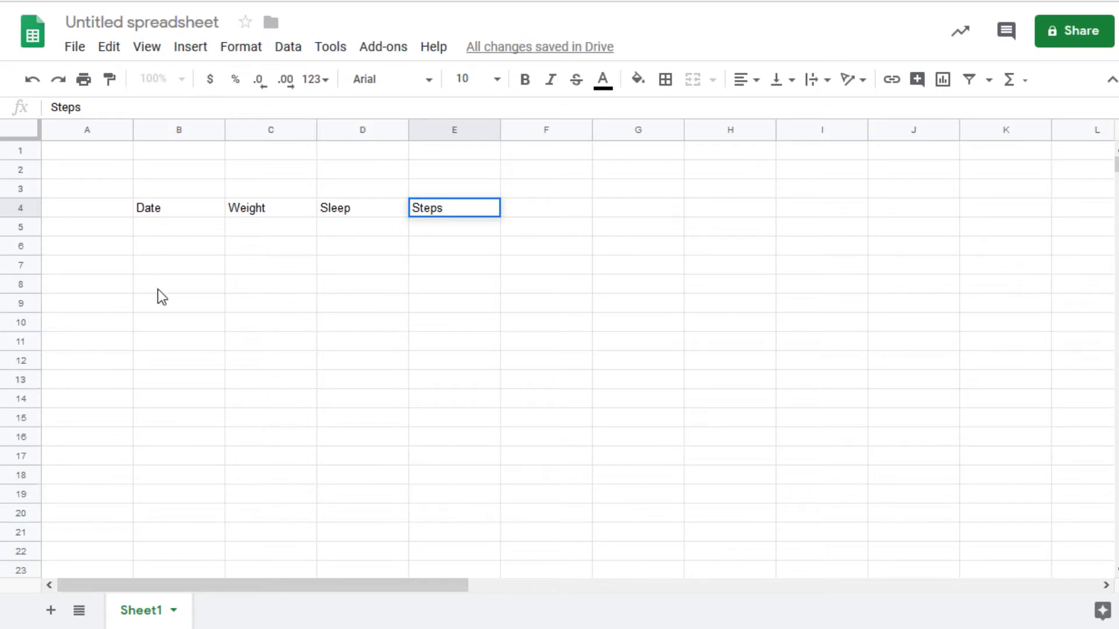
# - Enter the dates 1/6/2019 and 1/7/2019 in cells B5 and B6 under the Date heading
pyautogui.click(178, 234)
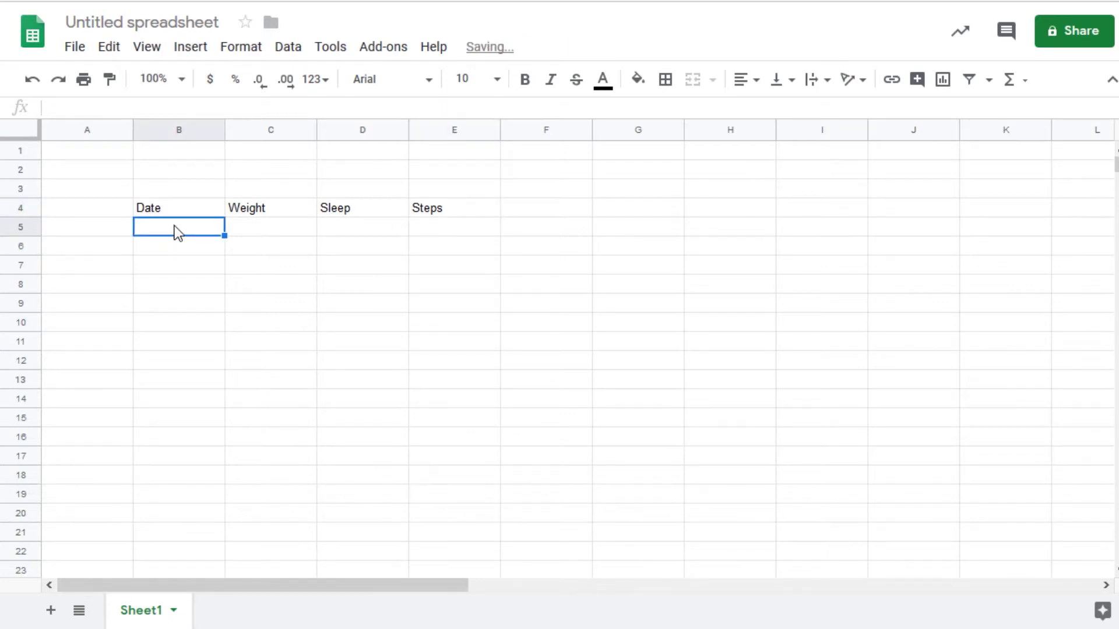
pyautogui.write('1/6/20')
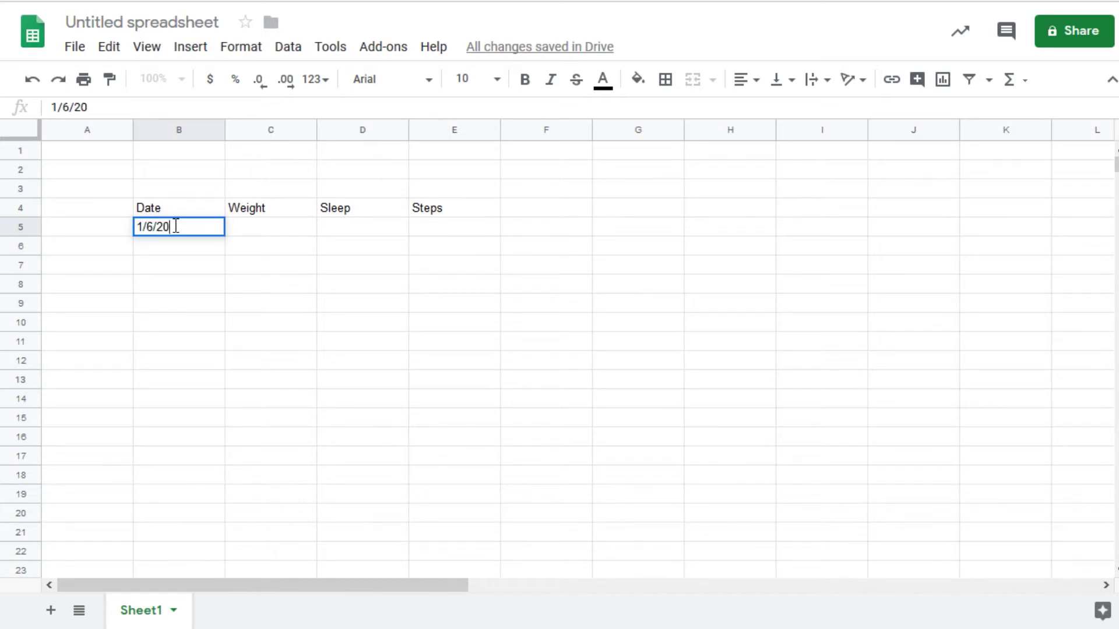
pyautogui.write('19')
pyautogui.press('Return')
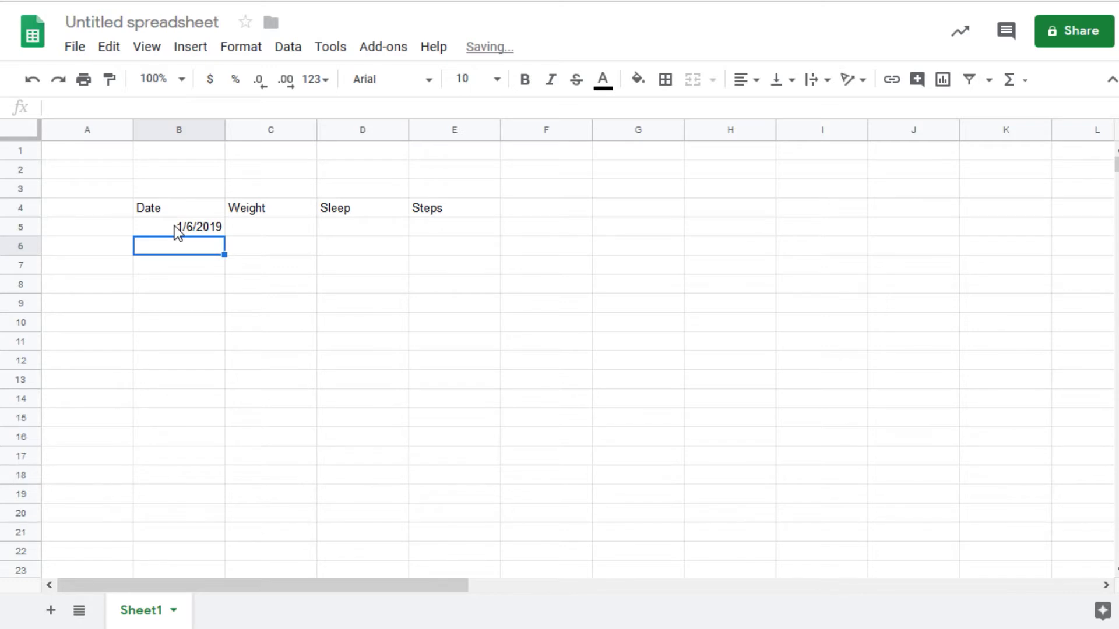
pyautogui.write('1/7/2019')
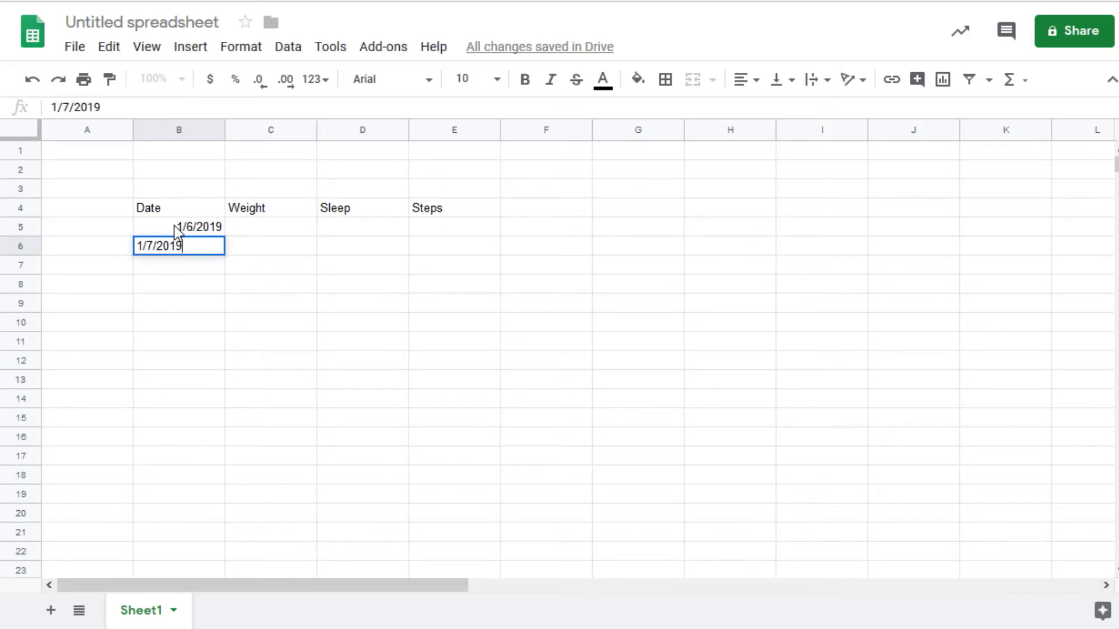
pyautogui.press('Return')
# - Extend the two dates as a daily series down column B through 3/24/2019 in row 82
pyautogui.moveTo(205, 224); pyautogui.dragTo(225, 385)
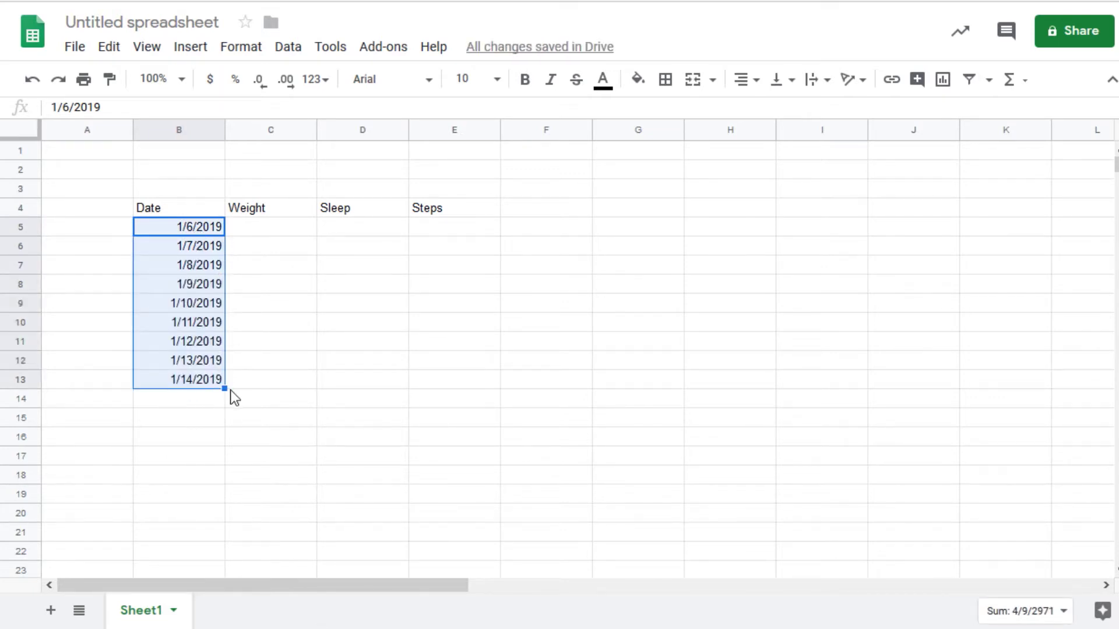
pyautogui.moveTo(225, 389); pyautogui.dragTo(220, 512)
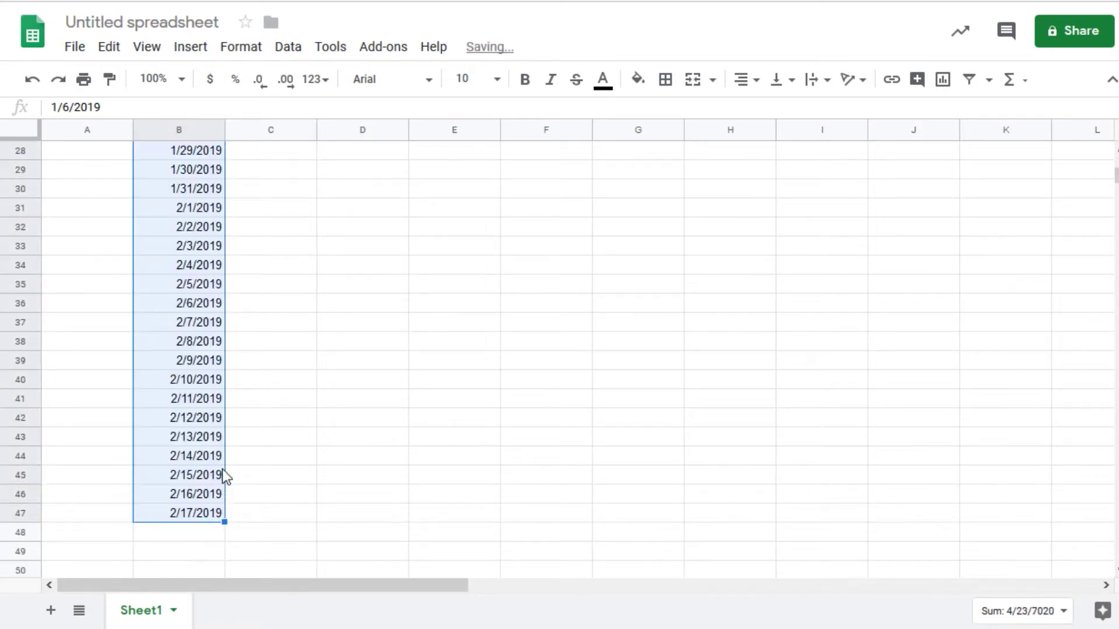
pyautogui.moveTo(224, 519)
pyautogui.mouseDown()
pyautogui.moveTo(222, 616)
pyautogui.moveTo(219, 503)
pyautogui.mouseUp()
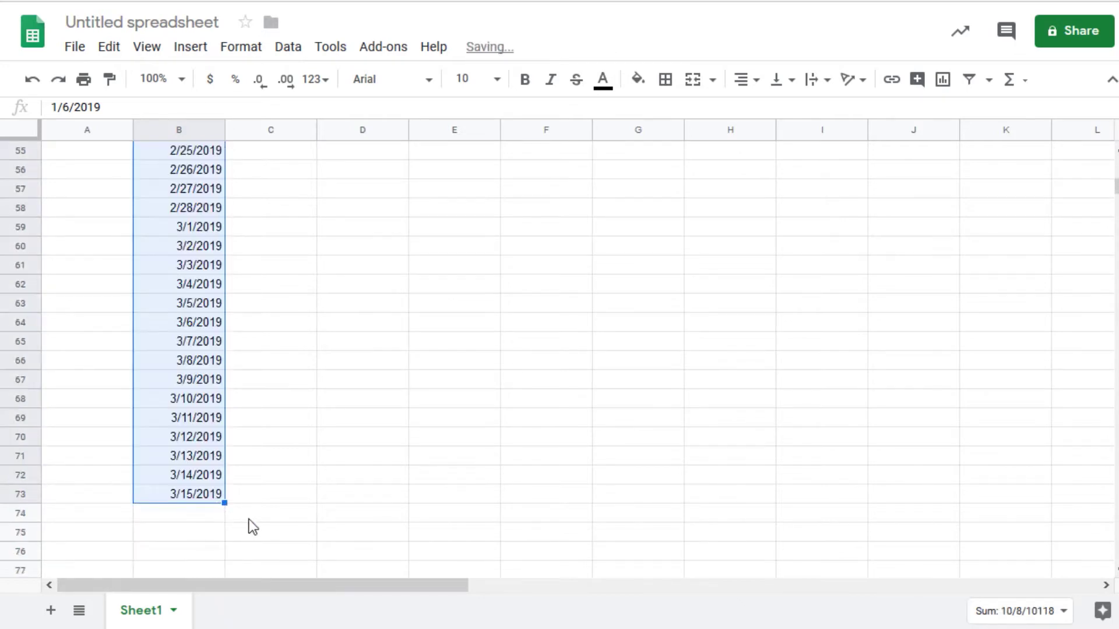
pyautogui.scroll(-2, 251, 466)
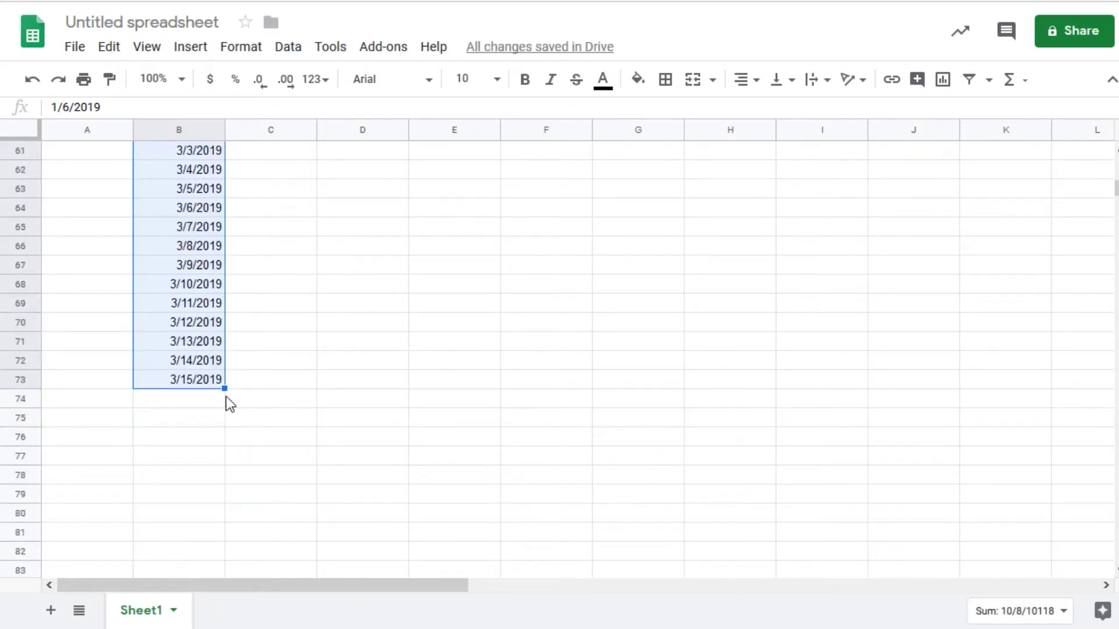
pyautogui.moveTo(224, 387); pyautogui.dragTo(251, 544)
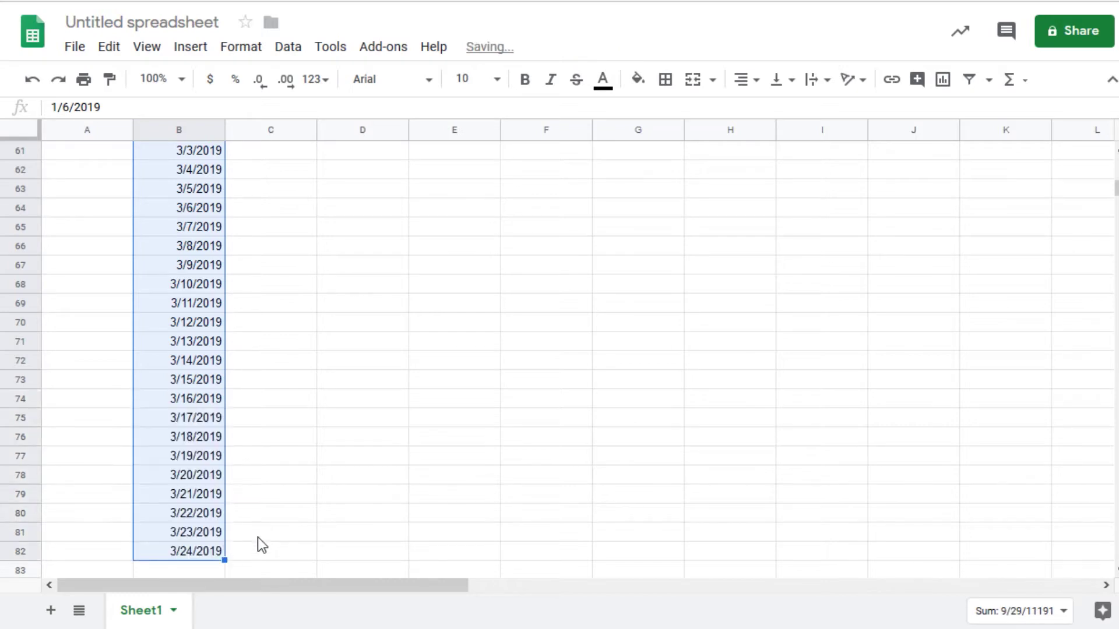
# - Clear the last two dates, 3/23/2019 and 3/24/2019, from rows 81 and 82
pyautogui.click(172, 536)
pyautogui.click(120, 536)
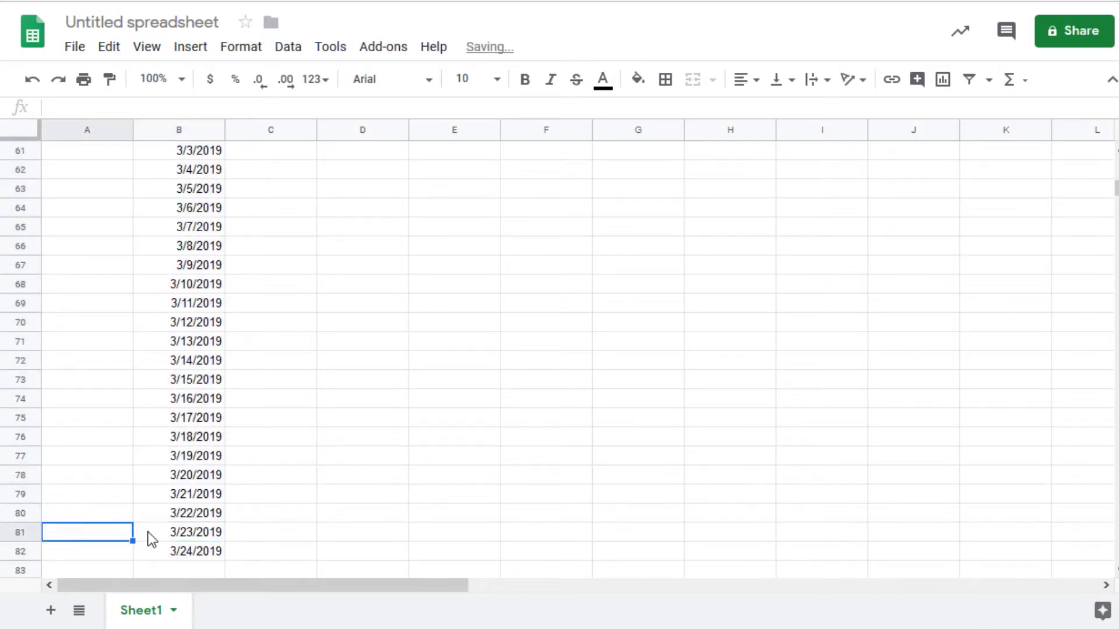
pyautogui.moveTo(120, 537); pyautogui.dragTo(228, 547)
pyautogui.press('Delete')
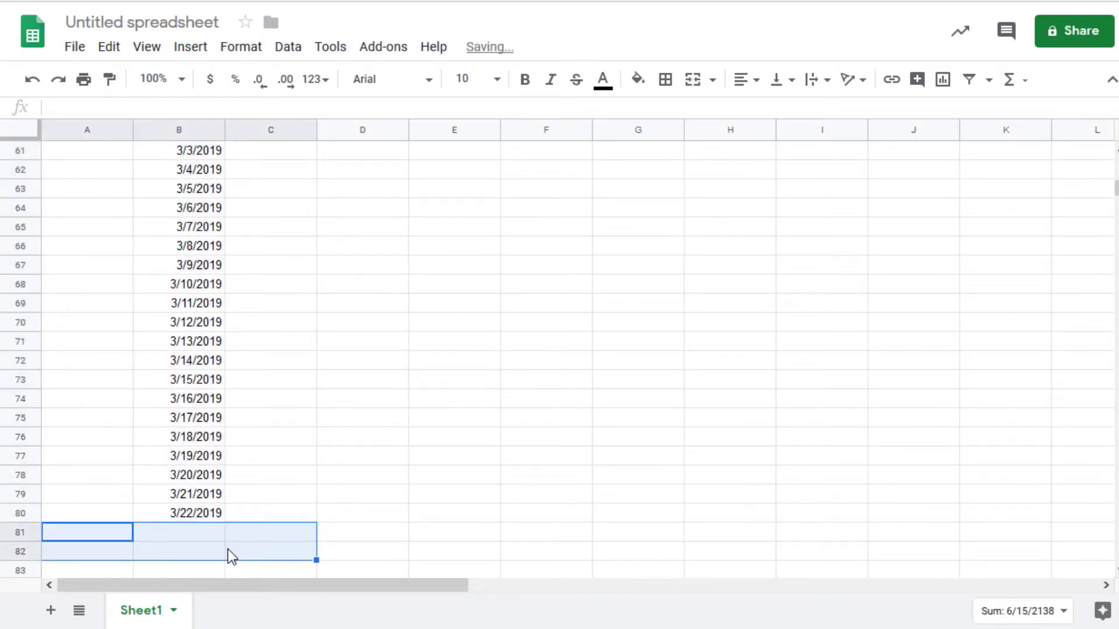
# - Enter the daily weights for 1/6/2019 through 1/25/2019 in C5:C24, starting with 217.6 and ending with 214.4
pyautogui.scroll(3, 87, 489)
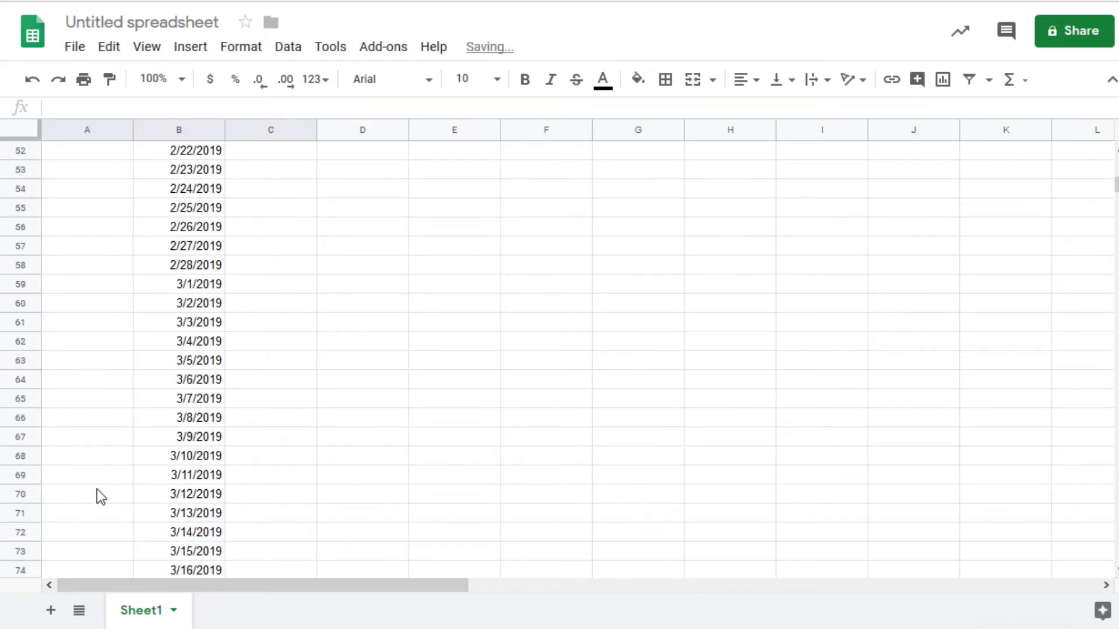
pyautogui.scroll(1, 97, 489)
pyautogui.scroll(15, 97, 490)
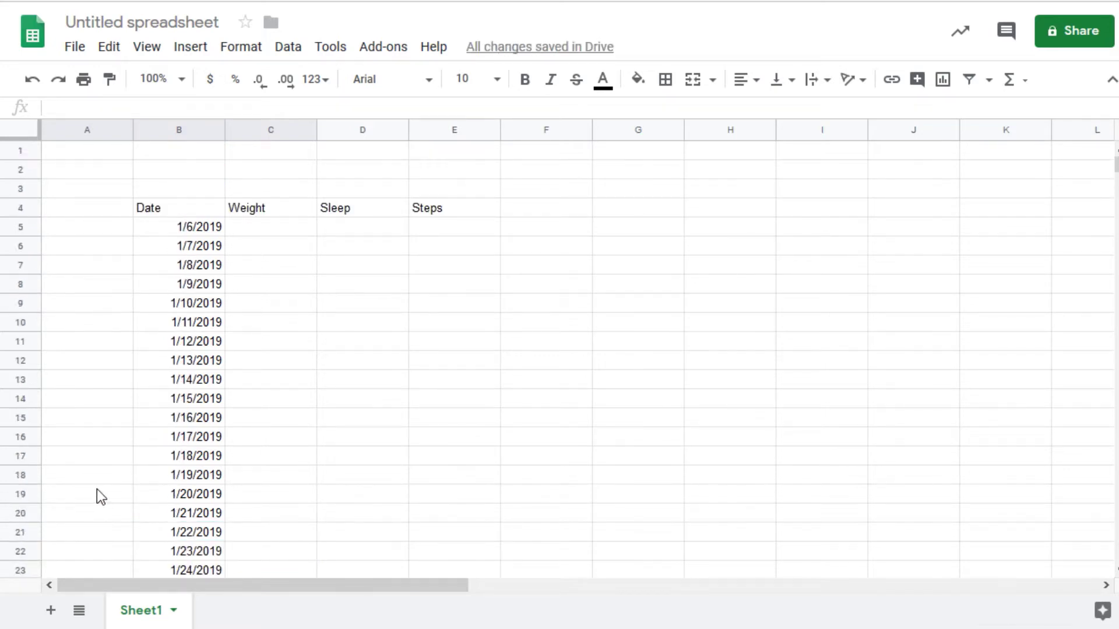
pyautogui.click(236, 230)
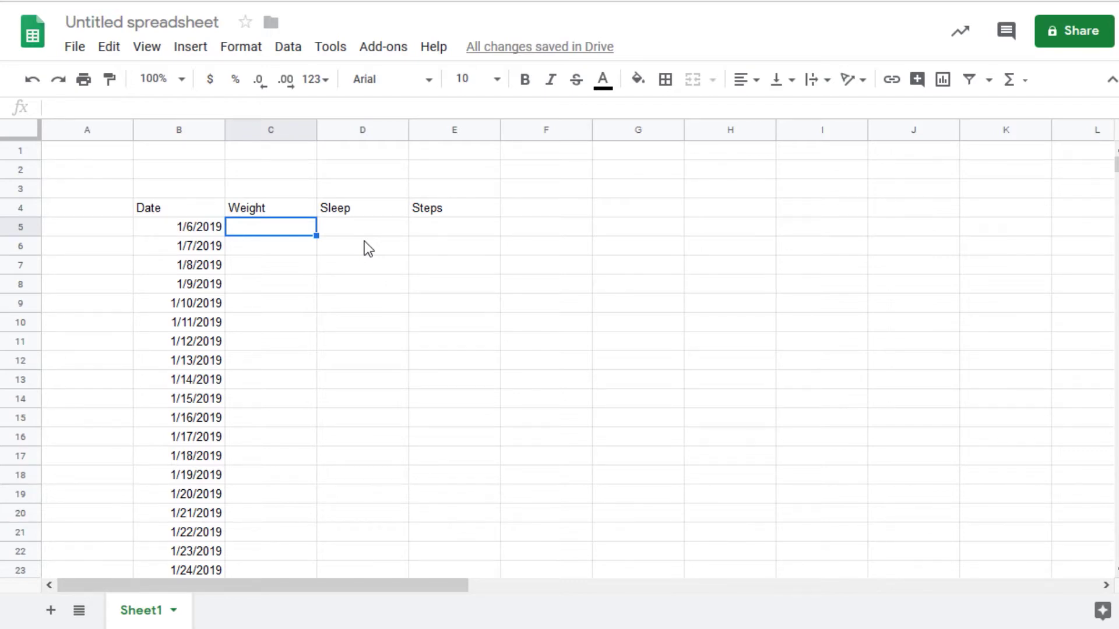
pyautogui.write('2')
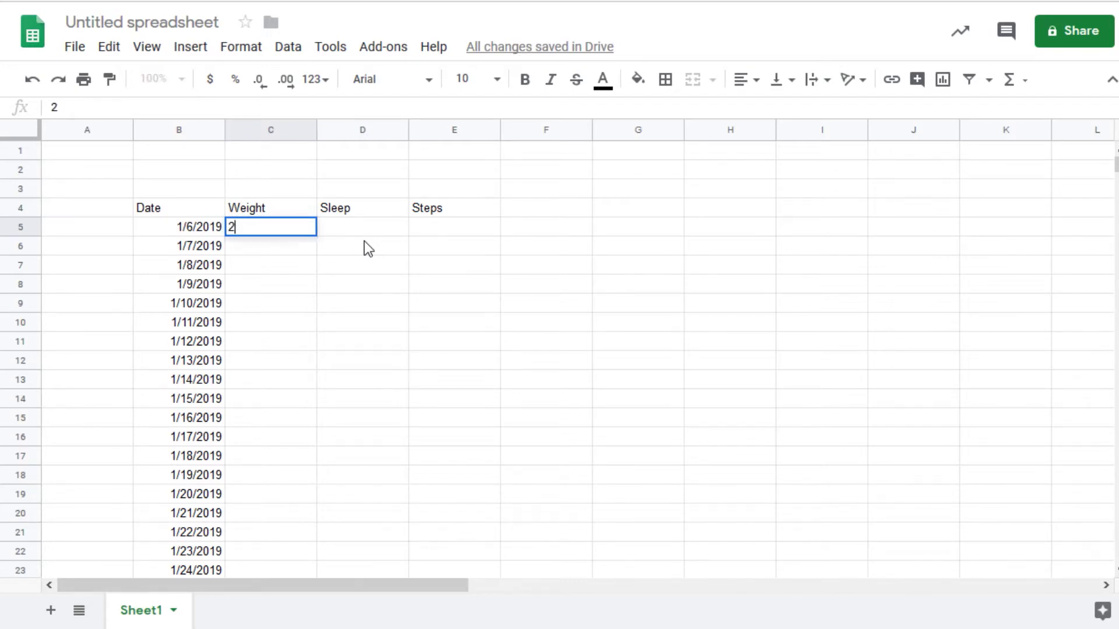
pyautogui.write('17.6')
pyautogui.press('Return')
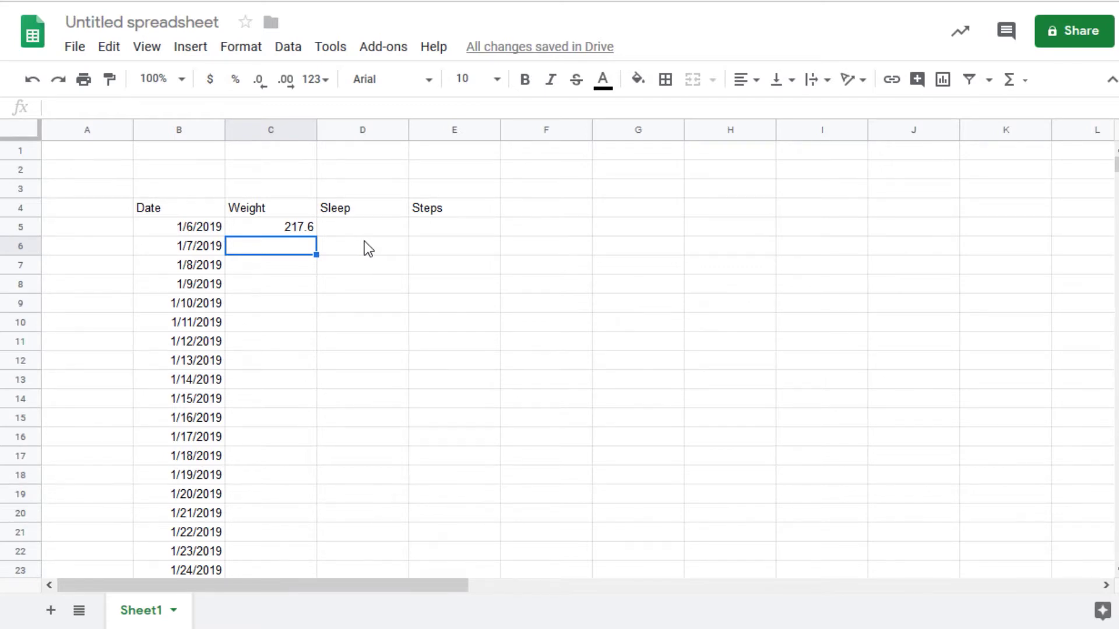
pyautogui.write('216.4 215.4 215 214 214.6 215 216 215.8 215.2 216.2 215.4 217 215.2 214.4 214 214.6 214.8 214.8 214.4')
# - Enter the sleep values for 1/6/2019 through 1/25/2019 in D5:D24, from 6.0 to 5.6, with column D formatted to one decimal place
pyautogui.click(362, 169)
pyautogui.write('6 6 10 8.1')
pyautogui.click(362, 130)
pyautogui.click(286, 80)
pyautogui.click(362, 246)
pyautogui.write('7.0 6.3 8.9 8.0 7.8 8.1 7.4 7.1 7.0 7.9 7.6 9.9 8.5 9.3 7.9')
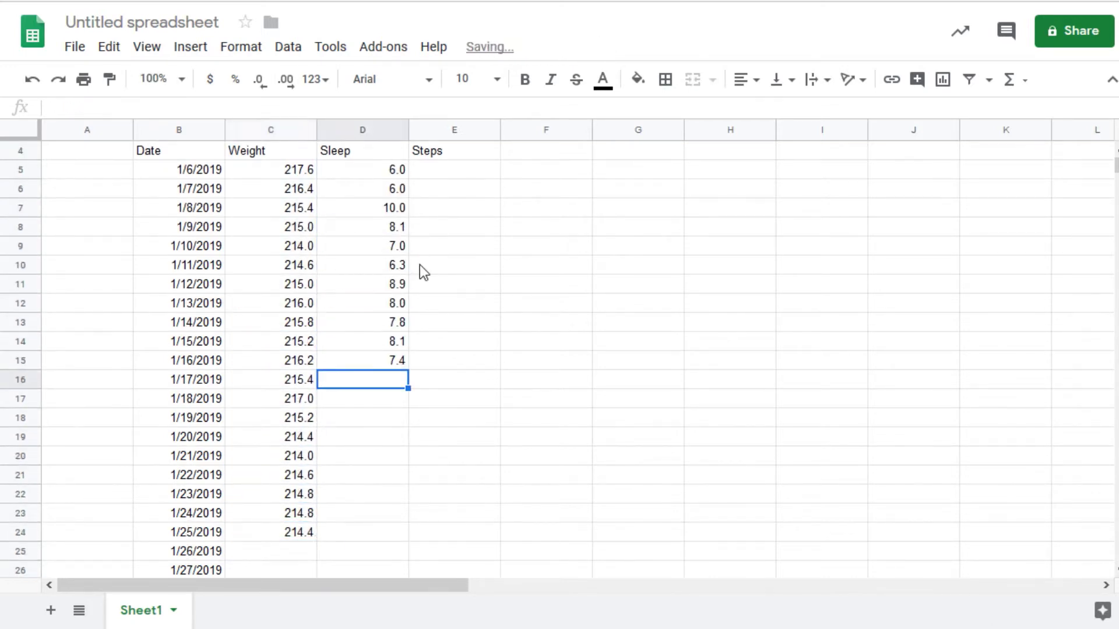
pyautogui.write(' 5.6')
# - Enter the daily step counts for 1/6/2019 through 1/25/2019 in E5:E24, starting with 3602 and ending with 10147
pyautogui.press('Tab')
pyautogui.hotkey('ctrl', 'Up')
pyautogui.press('Down')
pyautogui.write('3602 3261 6045 952 3995 1860 953 1048 1115 9800 9954 3890 2925 3100 1666 3634 1000 7732 9634 10147')
# - Enter weight, sleep and steps for 1/26/2019 through 2/14/2019, starting with 214.6, 6.8 and 1829 in row 25, leaving the 2/5/2019 weight blank
pyautogui.click(280, 549)
pyautogui.write('214.6')
pyautogui.press('Tab')
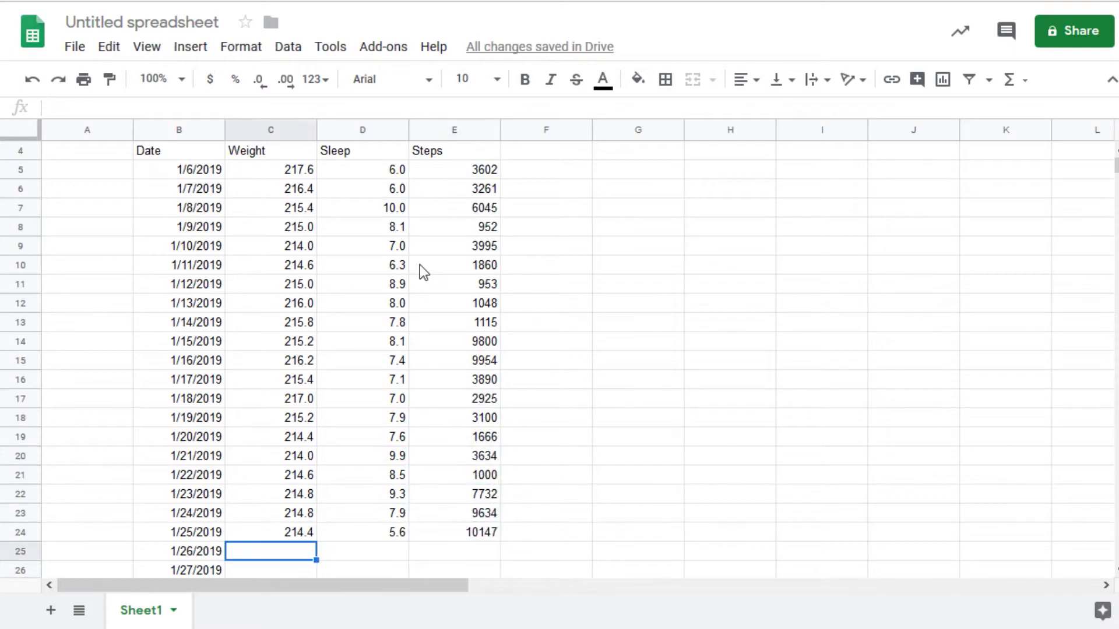
pyautogui.write('6.8\t1829 214\t6.2\t516 216.8\t6.3\t2838 214.6\t7.3\t4413 213.2\t6.3\t598 213.4\t6.5\t2898 212.4\t6.5\t9083 212\t7\t5398 211.4\t6.2\t7622 211.2\t9.9\t348 \t6.7\t6347 210\t7.4\t7648 209\t9.4\t4879 210.8\t6.5\t2065 211\t8\t1')
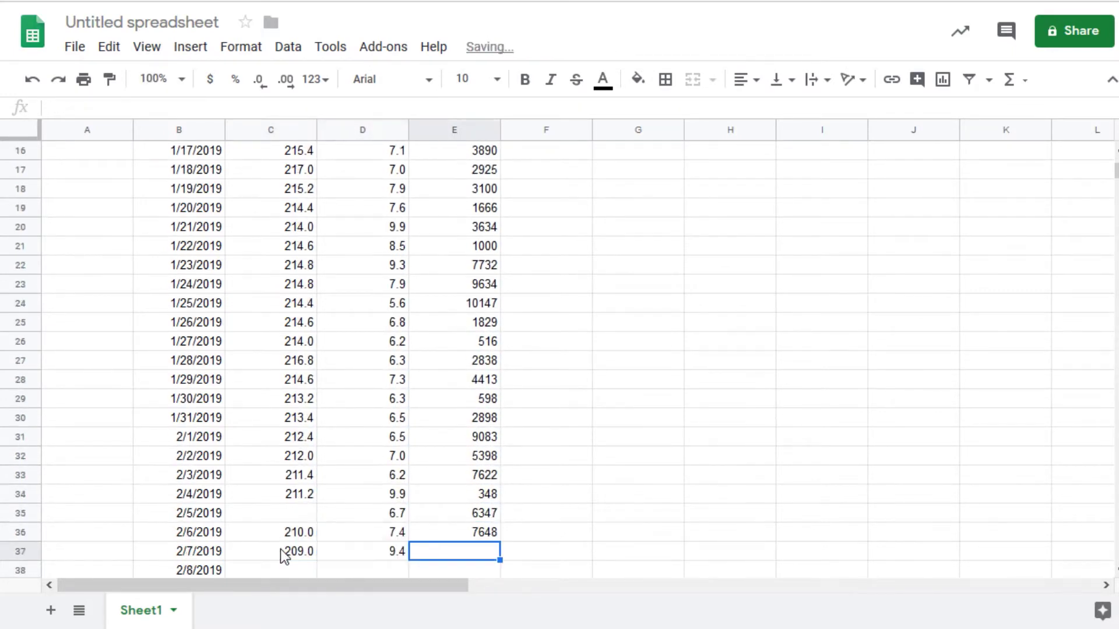
pyautogui.write('0355 210\t6.7\t3109 211.6\t6.6\t1869 211.4\t9.5\t3276 211.2\t6.1\t867 210.2\t6.8\t3884 \t7.6\t')
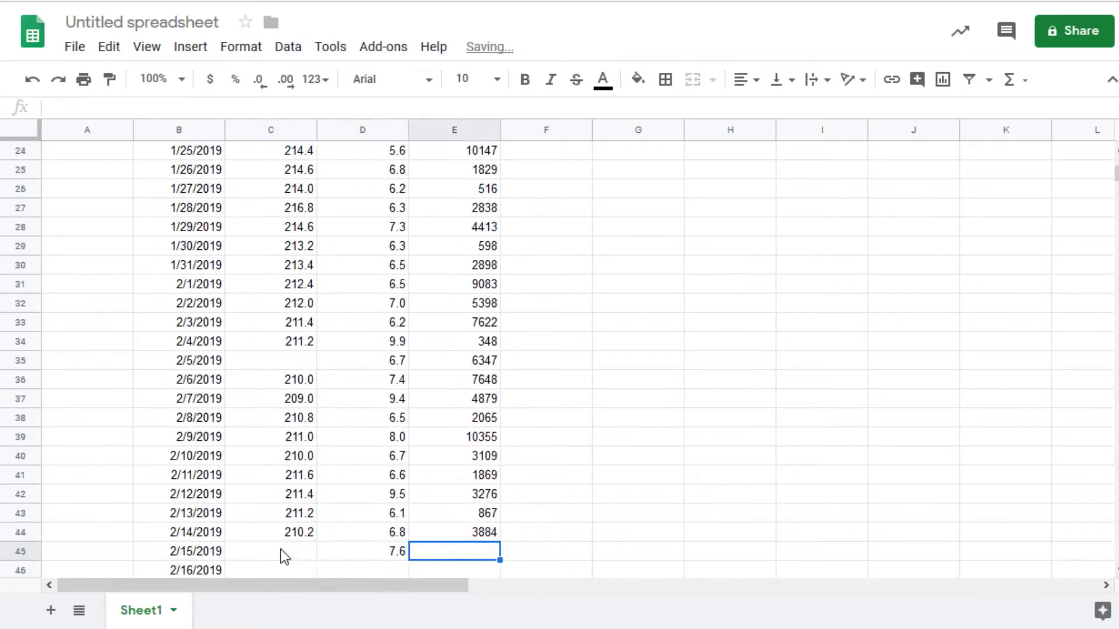
# - Continue entering weight, sleep and steps from 2/15/2019 into mid-March, leaving the weights for 2/15/2019 and 2/20/2019 blank
pyautogui.write('4254 210\t7.5\t1723 212.8\t7.3\t8785 212.8\t6.5\t2496 209.8\t6.8\t1341 \t3.3\t4027 210.6\t8.7\t4536 211\t7\t7374 209.8\t9.4\t1843 212.2\t8.5\t2130 211.8\t7.8\t2915 210.6\t7.3\t2617 212.4\t6.9\t1212 210.6\t8.2\t3856 229.6\t7.6\t1201 230\t5.1\t1664')
pyautogui.click(291, 515)
pyautogui.write('209.6 210 209.8\t9.5\t2068 211.2\t7.4\t1325 210\t6.2\t')
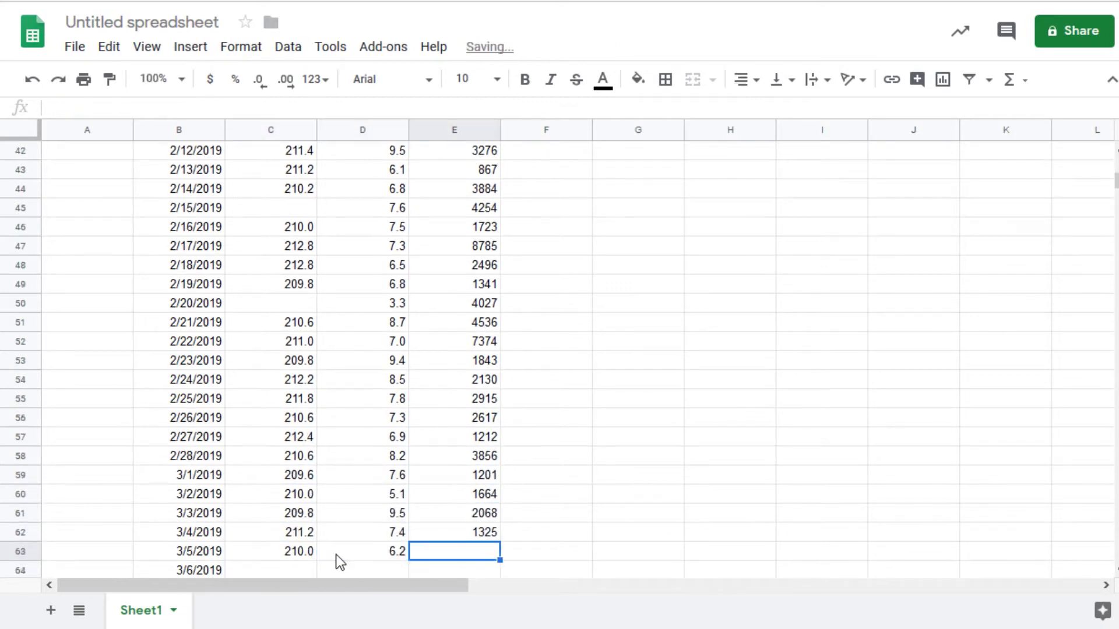
pyautogui.write('1038 211.4\t6.2\t844 210.2\t5.7\t6269 209.8\t4.9\t7095 209.8\t8.1\t5284 209\t9.6\t6823 209.2\t8.9\t311 210.6\t7.7\t4588 207.8\t7.7\t2557 209.8\t5.1\t5268 208.4\t4.4\t4634 209.8\t7.4\t2910 209.6\t7.7\t7513 209\t7.3\t2898 209.2\t6.8\t3344 210.6\t5.7\t2768')
# - Cut the weight, sleep and steps entries in C76:E78 and paste them one row lower, starting at C77
pyautogui.click(295, 527)
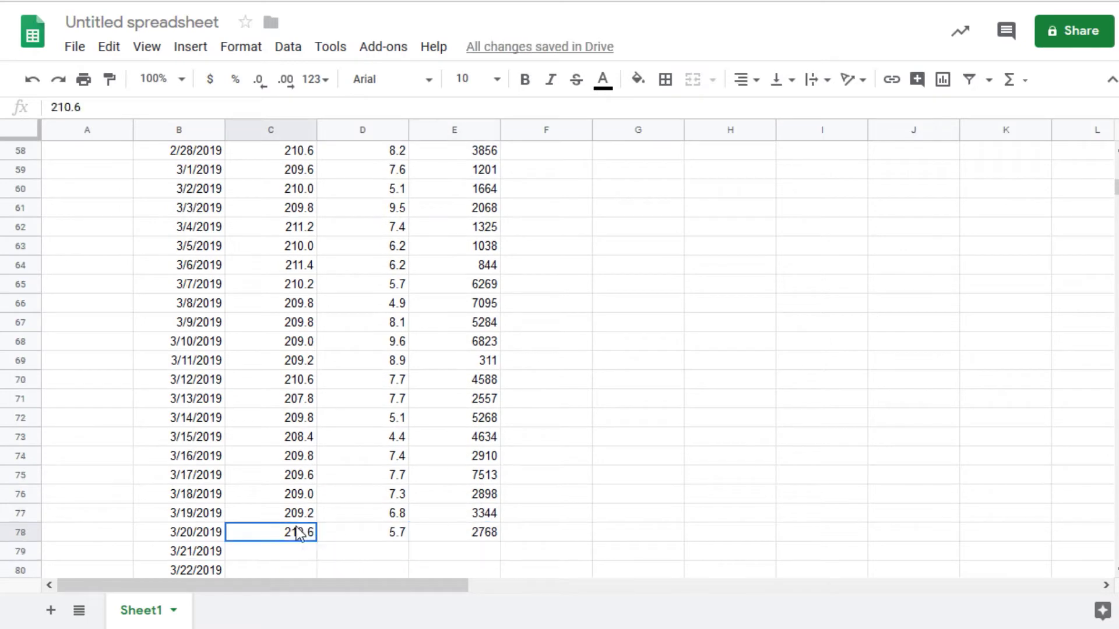
pyautogui.moveTo(279, 494); pyautogui.dragTo(454, 532)
pyautogui.hotkey('ctrl', 'x')
pyautogui.click(280, 514)
pyautogui.hotkey('ctrl', 'v')
pyautogui.click(289, 478)
pyautogui.press('Down')
pyautogui.press('Right')
pyautogui.press('Right')
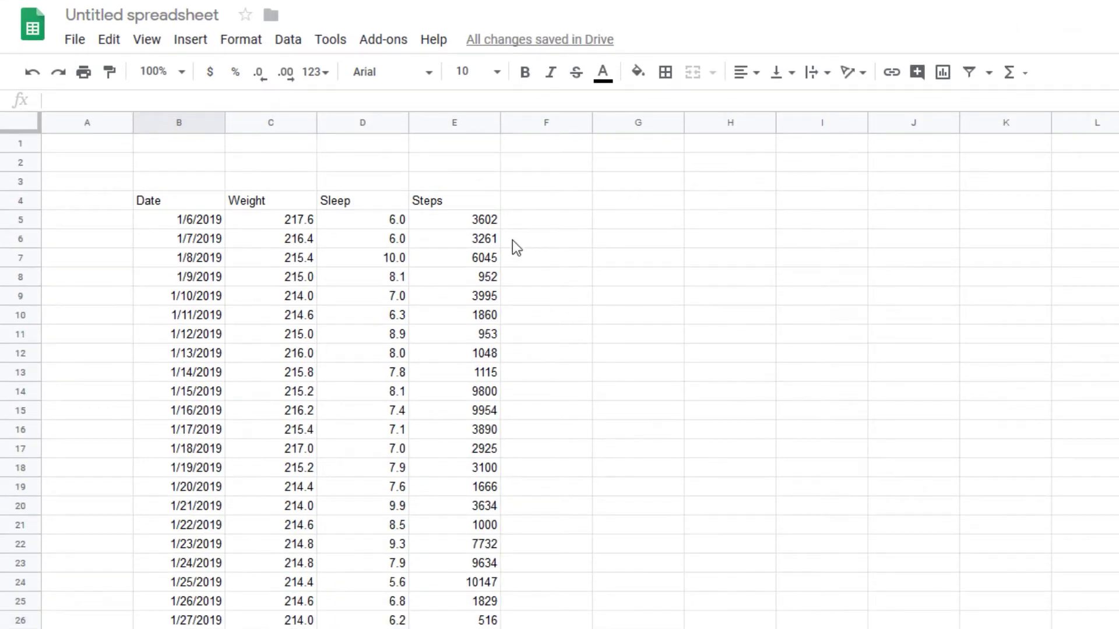
# - Rename the spreadsheet as PUBA 310 DATA Sheet
pyautogui.click(138, 17)
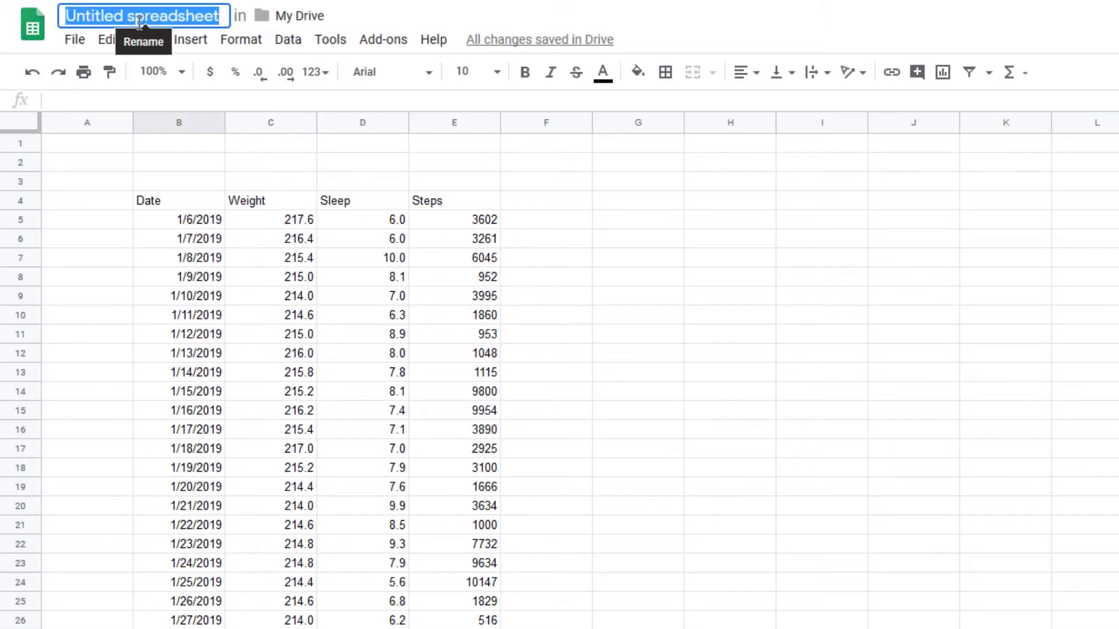
pyautogui.write('PUBS')
pyautogui.press('BackSpace')
pyautogui.write('A 310 DARTA')
pyautogui.press('BackSpace')
pyautogui.press('BackSpace')
pyautogui.press('BackSpace')
pyautogui.write('TA Sheet')
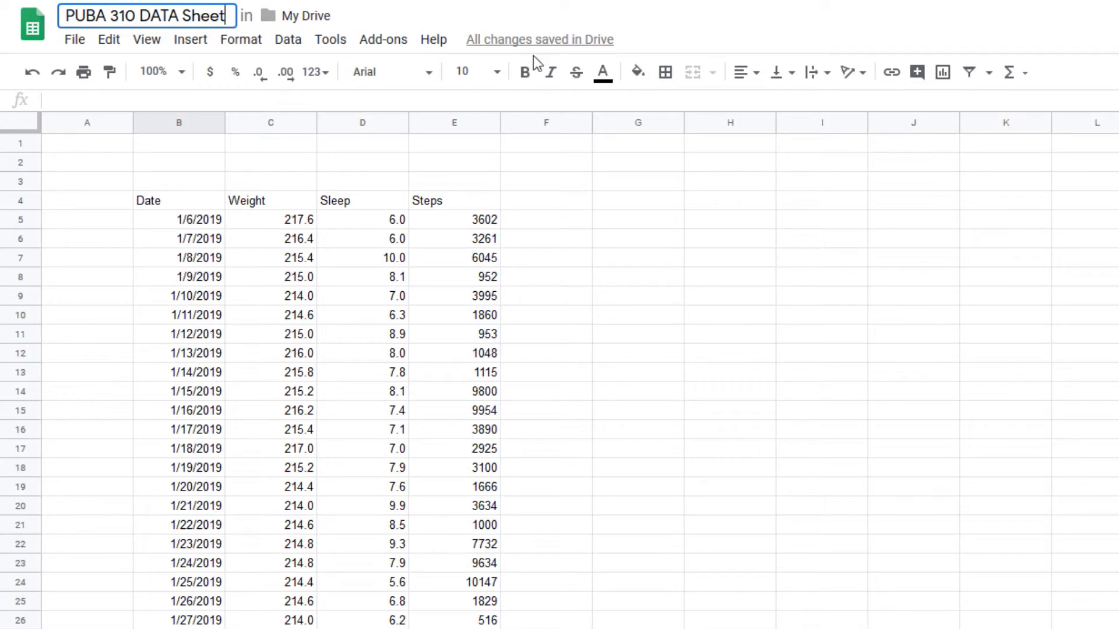
pyautogui.press('Return')
pyautogui.click(597, 314)
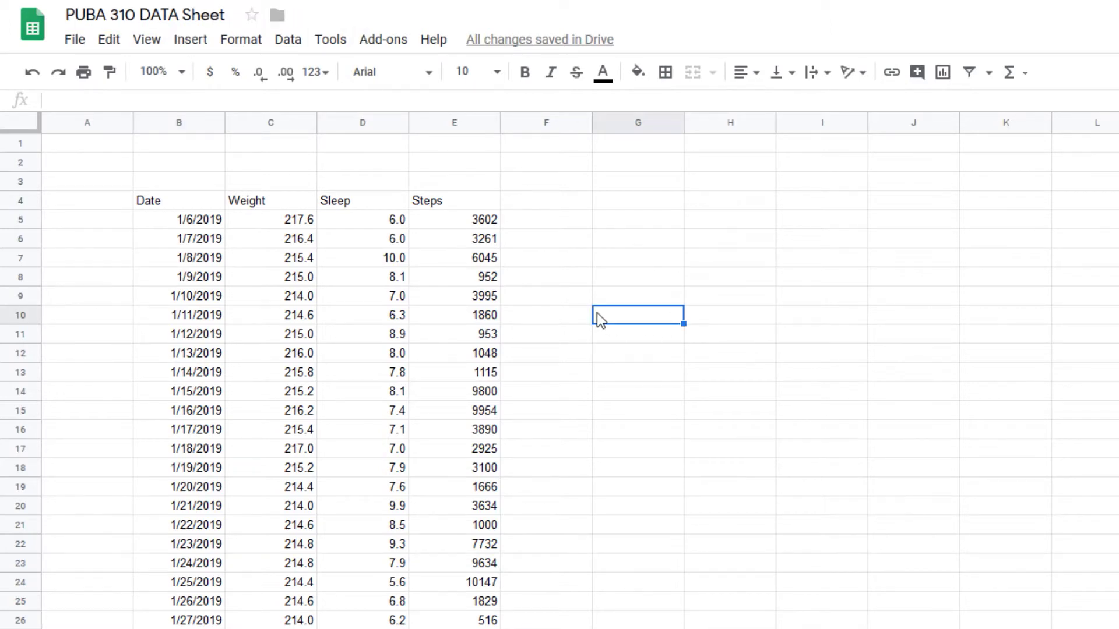
# - Look through the data rows and check the Weight column for missing entries
pyautogui.scroll(-17, 512, 310)
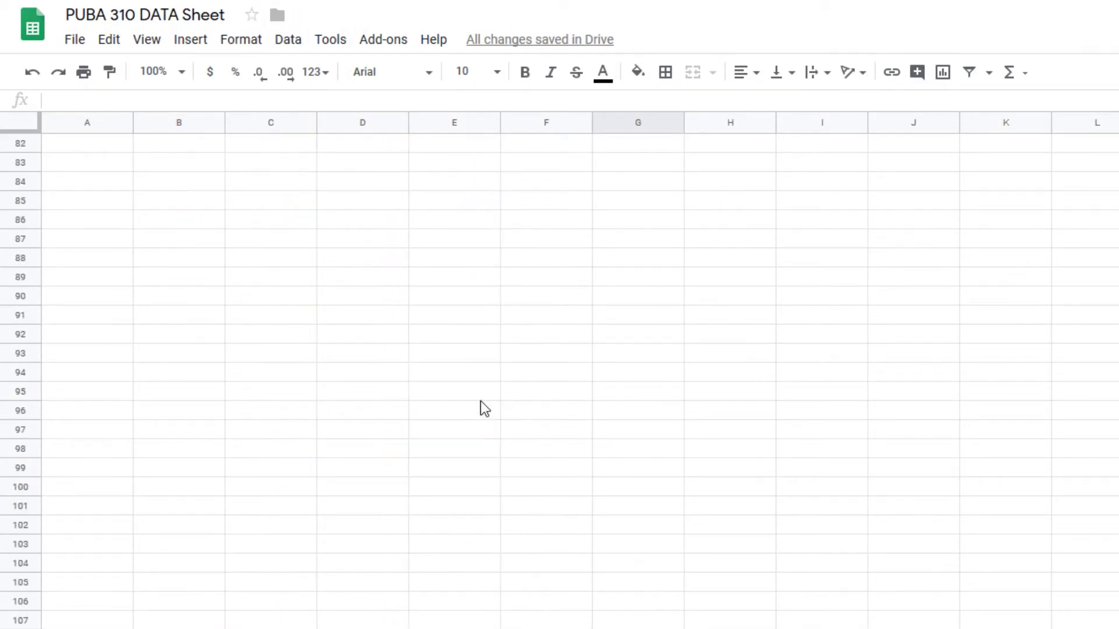
pyautogui.click(454, 373)
pyautogui.scroll(5, 414, 406)
pyautogui.scroll(12, 415, 405)
pyautogui.click(292, 393)
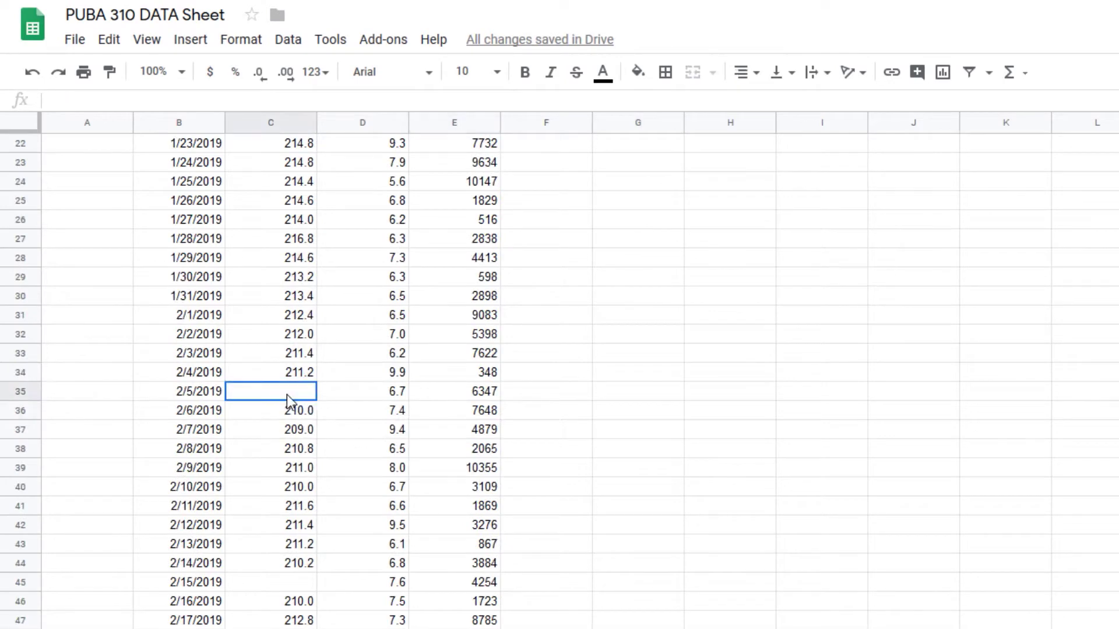
pyautogui.scroll(-1, 270, 524)
pyautogui.click(294, 526)
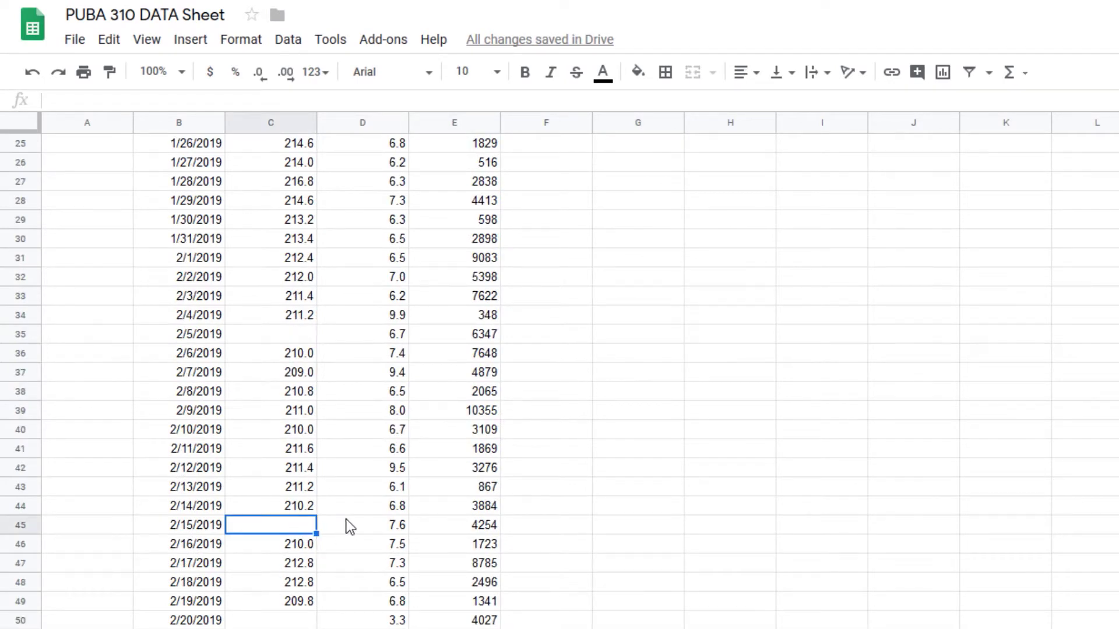
# - Examine the Weight column for the dates with no entry, checking the blanks at 2/5/2019, 2/15/2019 and 2/20/2019
pyautogui.scroll(-3, 346, 541)
pyautogui.click(294, 448)
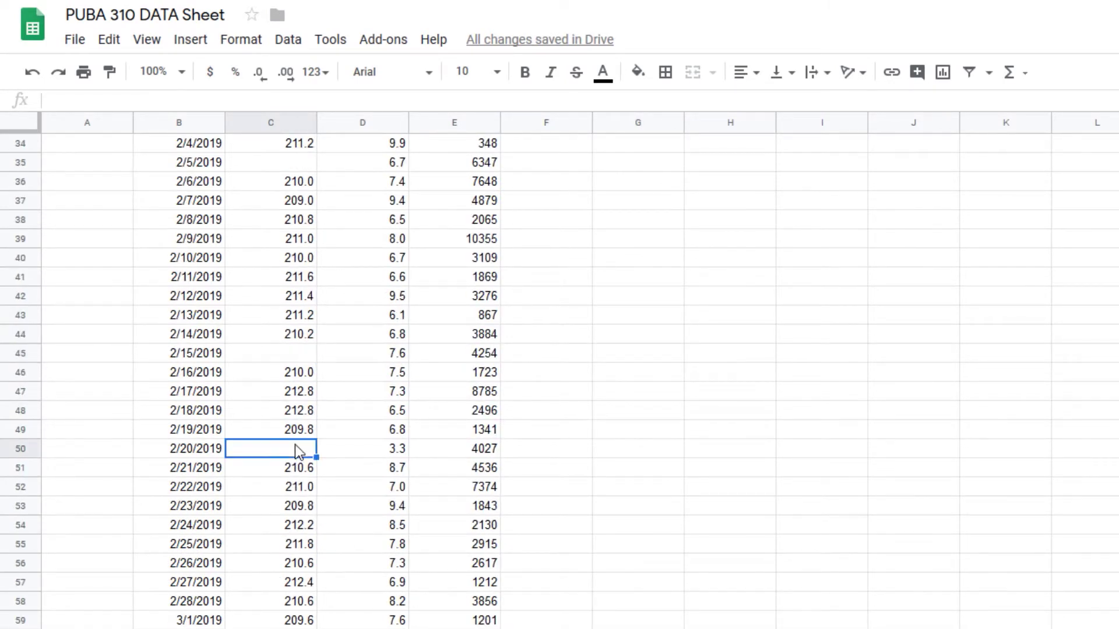
pyautogui.scroll(-2, 393, 541)
pyautogui.scroll(13, 392, 540)
pyautogui.scroll(-9, 357, 488)
pyautogui.click(296, 282)
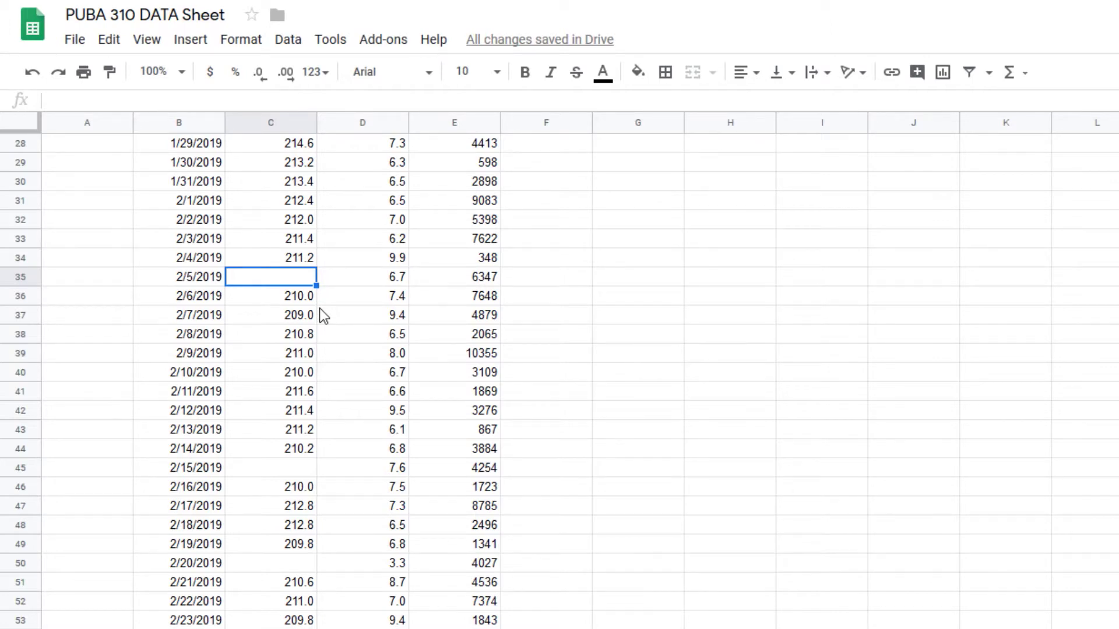
pyautogui.scroll(9, 277, 297)
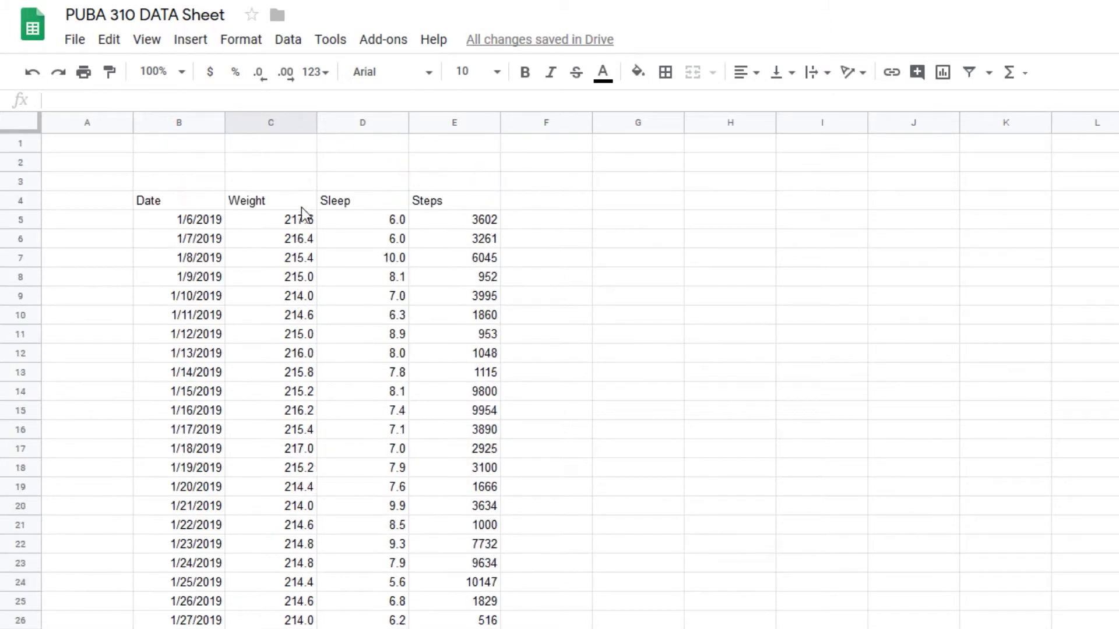
pyautogui.scroll(-3, 282, 467)
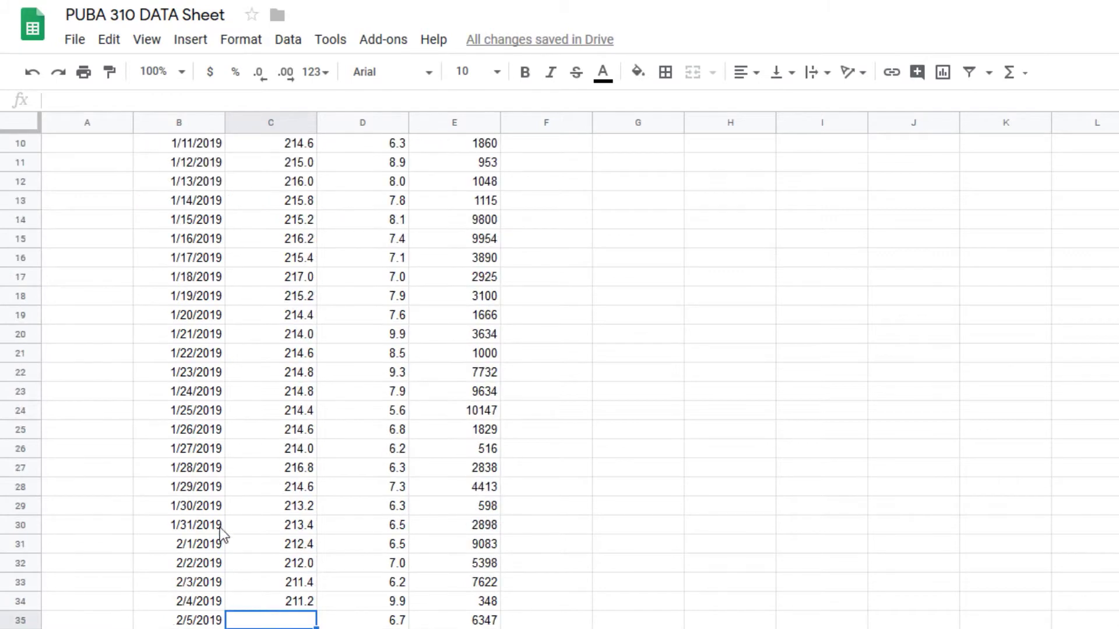
pyautogui.scroll(-2, 302, 588)
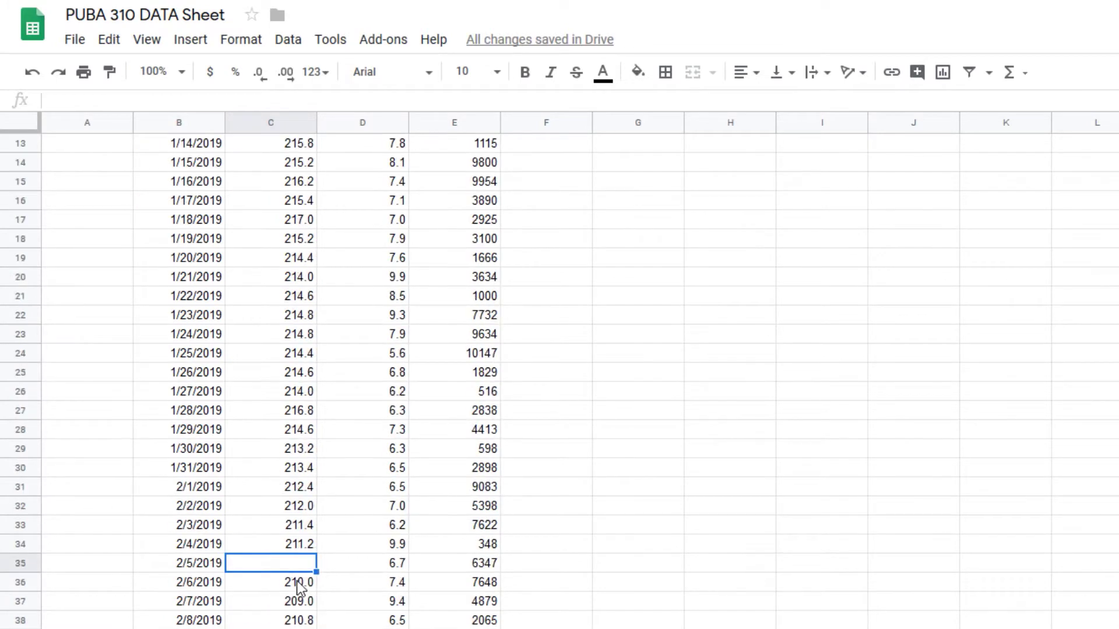
# - Set the text color of the blank weight cells C35, C45 and C50 to blue
pyautogui.scroll(-2, 286, 568)
pyautogui.click(262, 584)
pyautogui.click(278, 397)
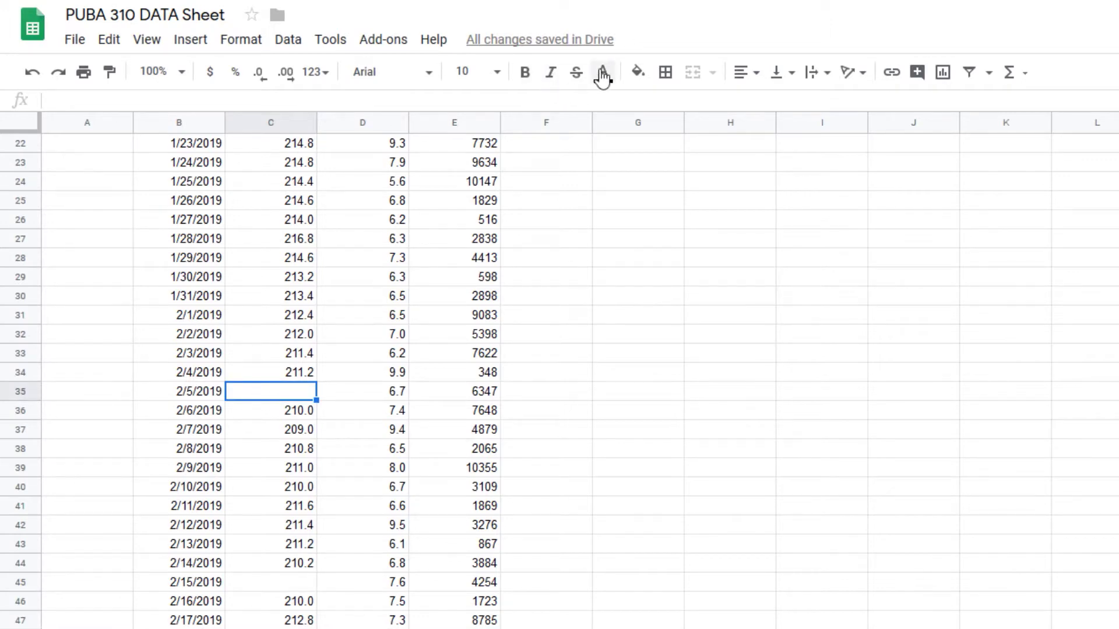
pyautogui.keyDown('ctrl'); pyautogui.click(285, 583); pyautogui.keyUp('ctrl')
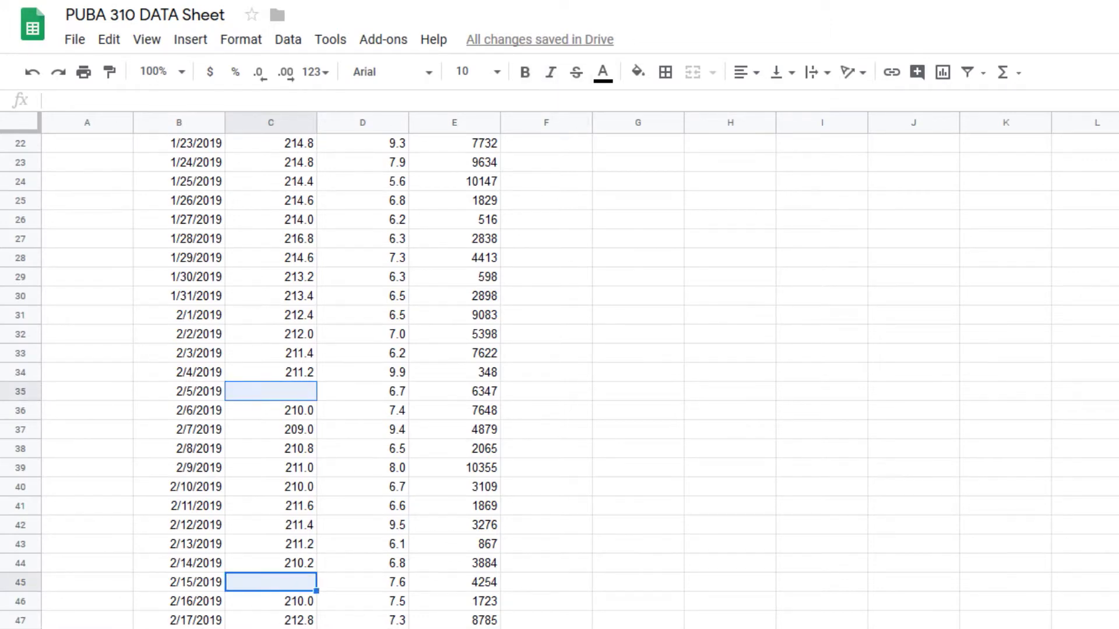
pyautogui.keyDown('ctrl'); pyautogui.click(283, 628); pyautogui.keyUp('ctrl')
pyautogui.scroll(-7, 373, 624)
pyautogui.scroll(8, 373, 624)
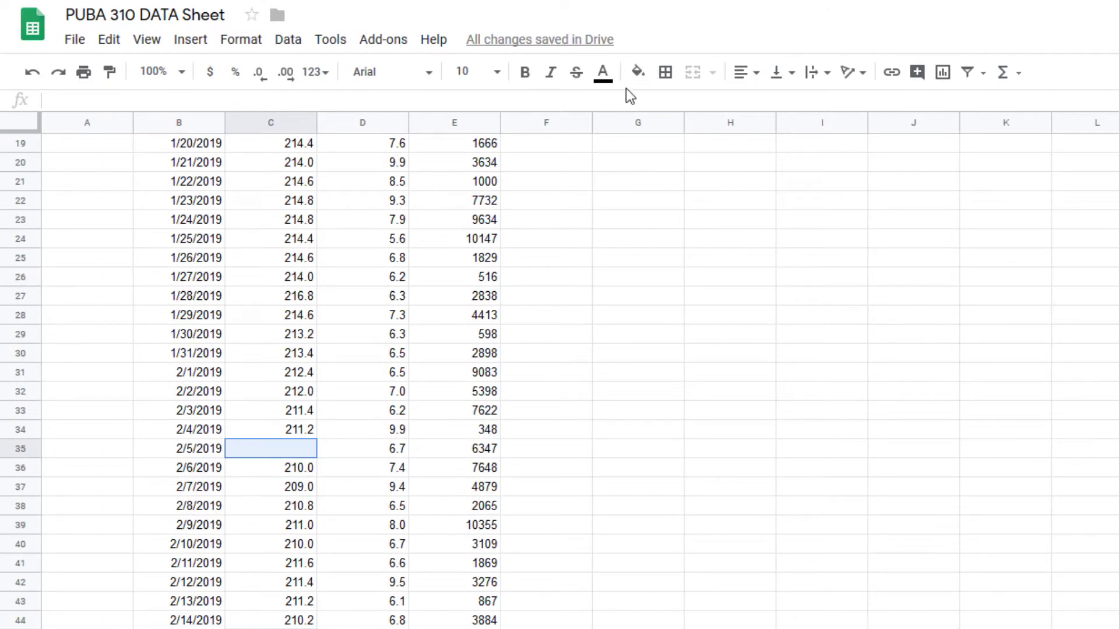
pyautogui.click(603, 71)
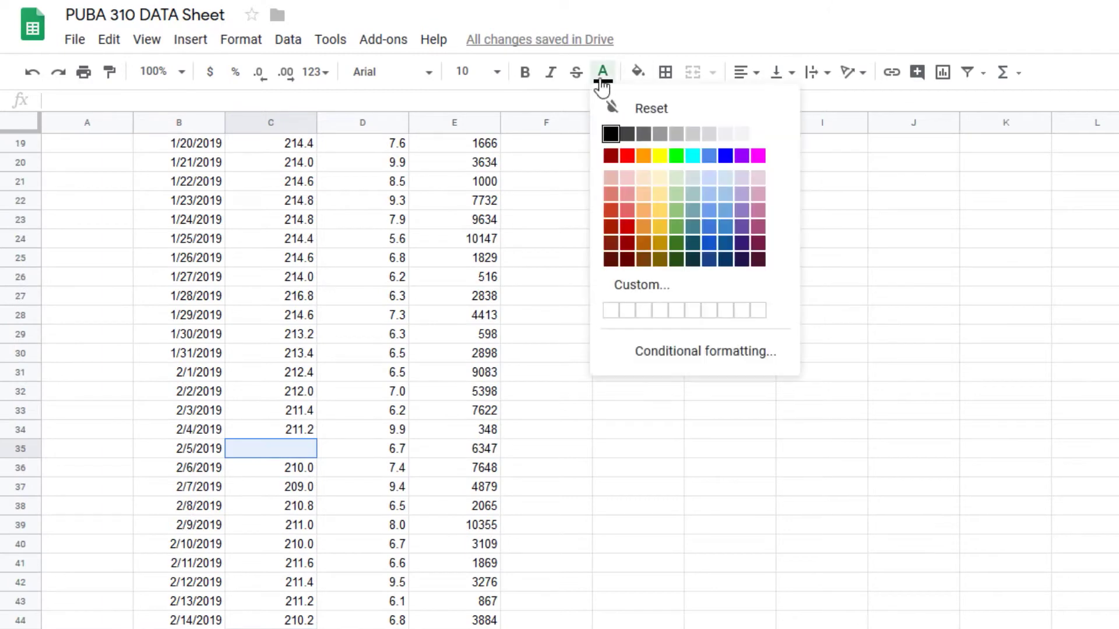
pyautogui.click(726, 156)
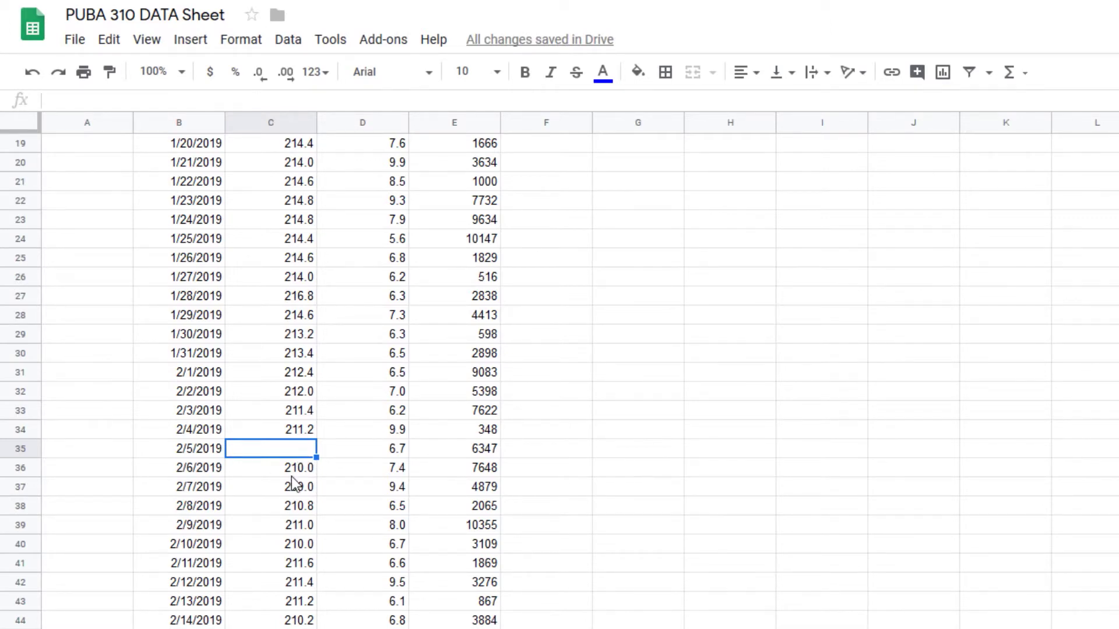
# - Enter the formula =(C34+C36+/2) in C35 for the missing 2/5/2019 weight
pyautogui.write('=')
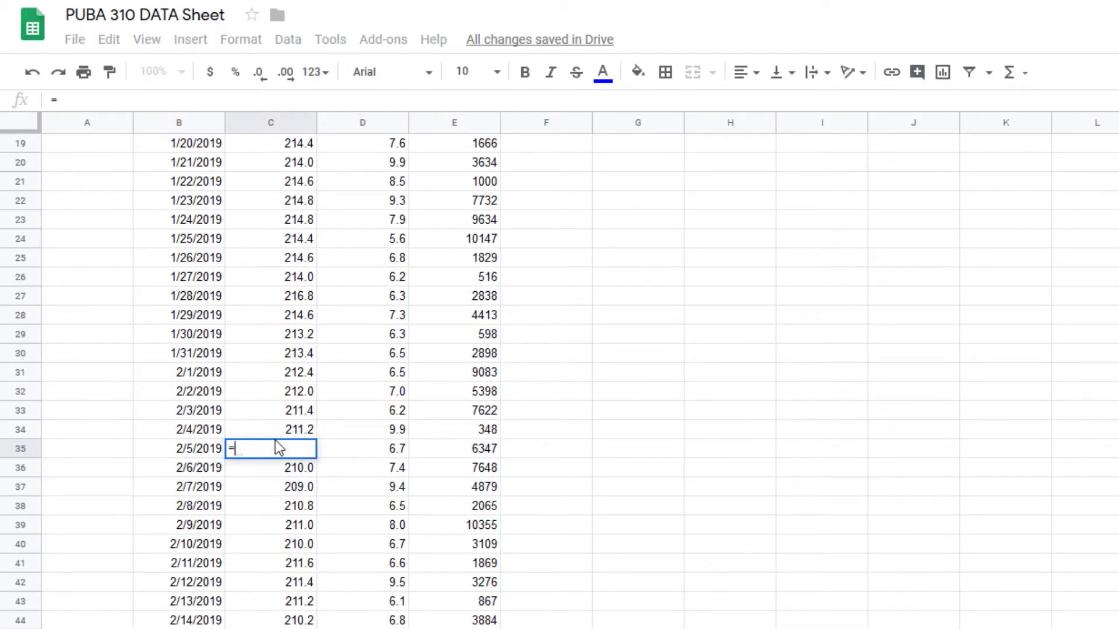
pyautogui.write('(')
pyautogui.click(296, 434)
pyautogui.write('+')
pyautogui.click(278, 473)
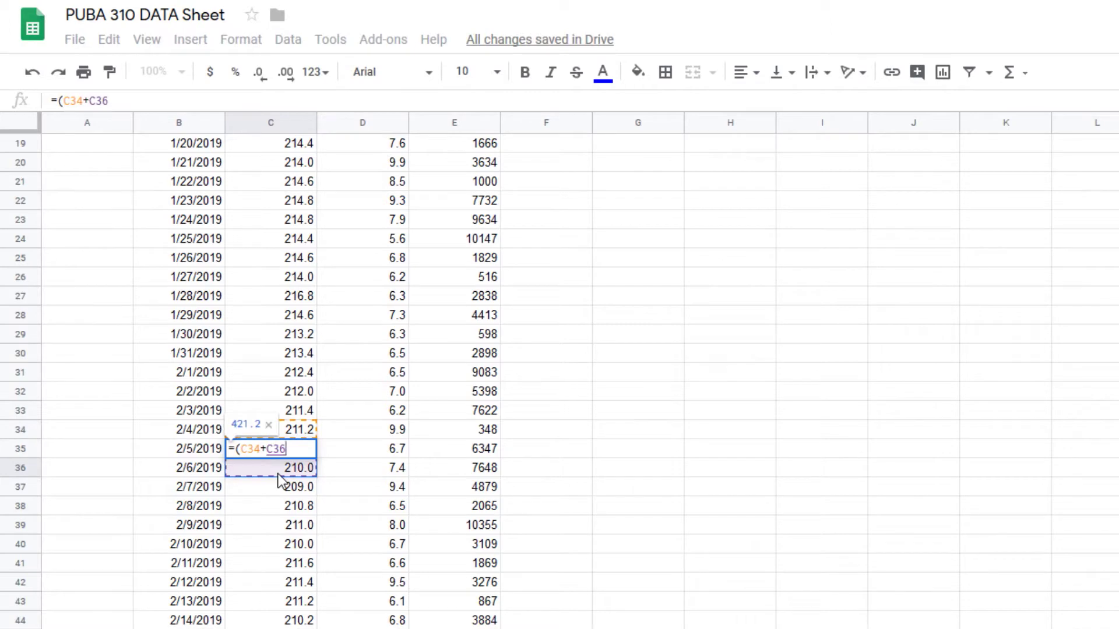
pyautogui.write('+/2')
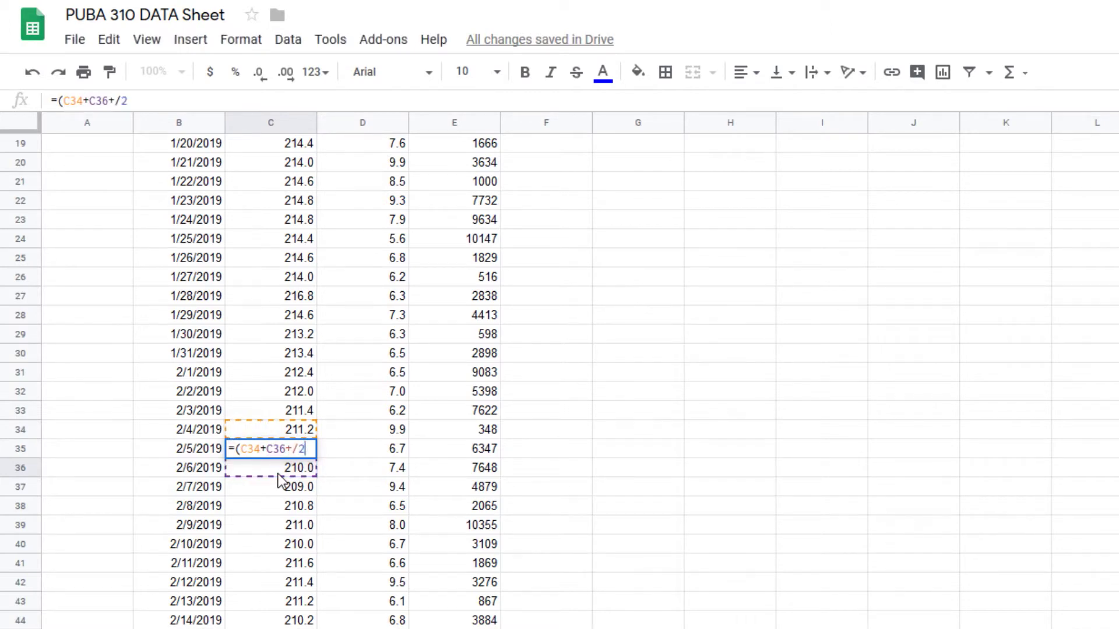
pyautogui.press('Return')
pyautogui.press('Up')
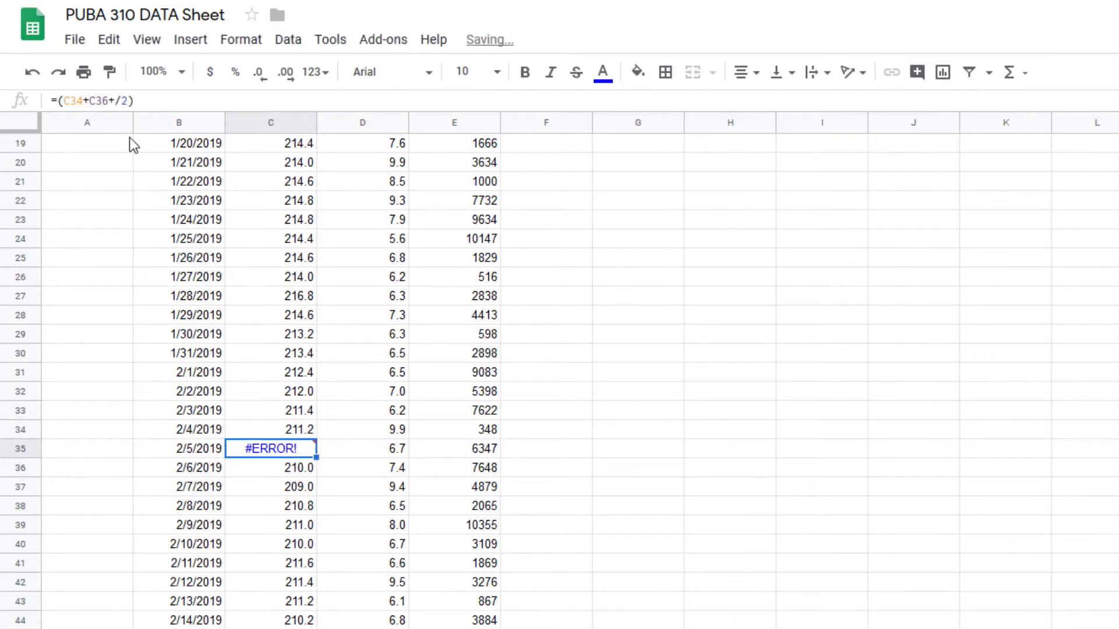
# - Correct the C35 formula to average the neighboring weights with =(C34+C36)/2
pyautogui.click(121, 100)
pyautogui.press('BackSpace')
pyautogui.press('BackSpace')
pyautogui.write(')')
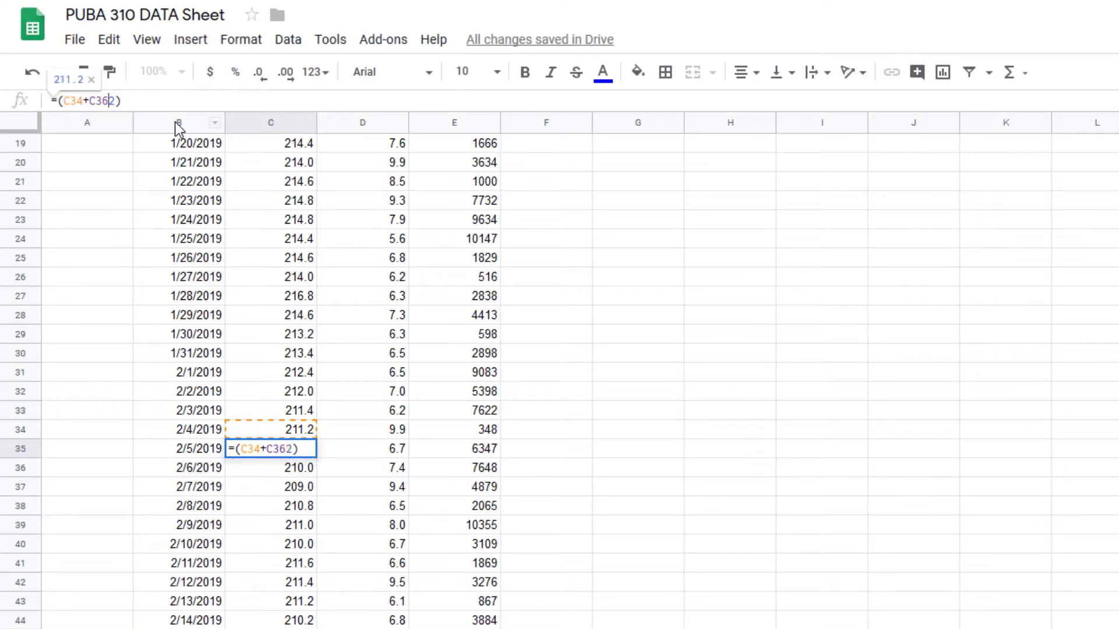
pyautogui.write('/')
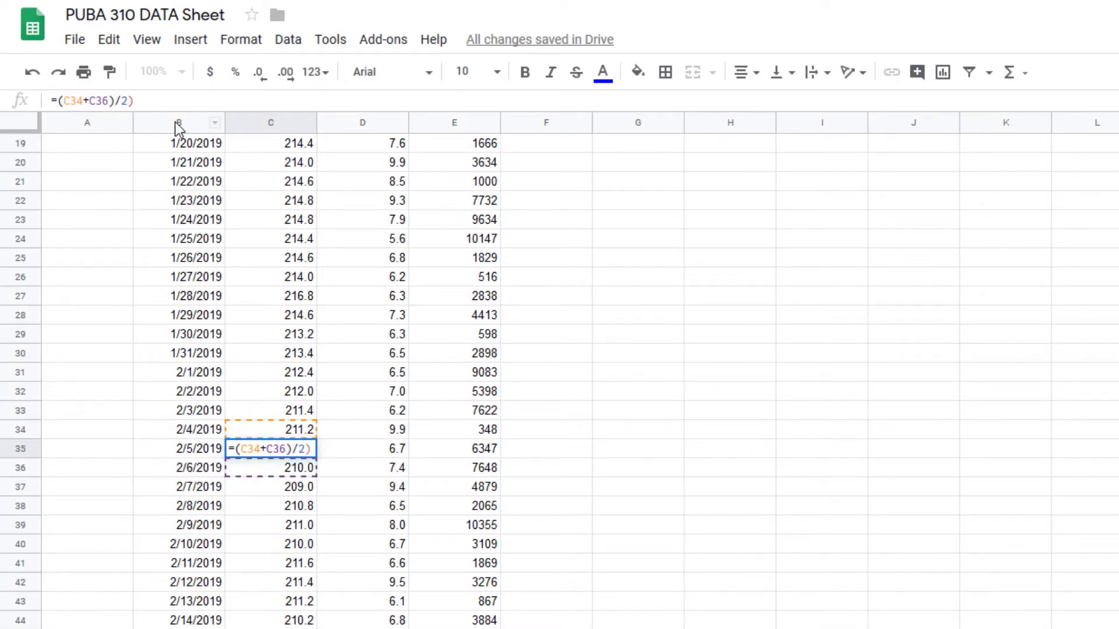
pyautogui.press('Return')
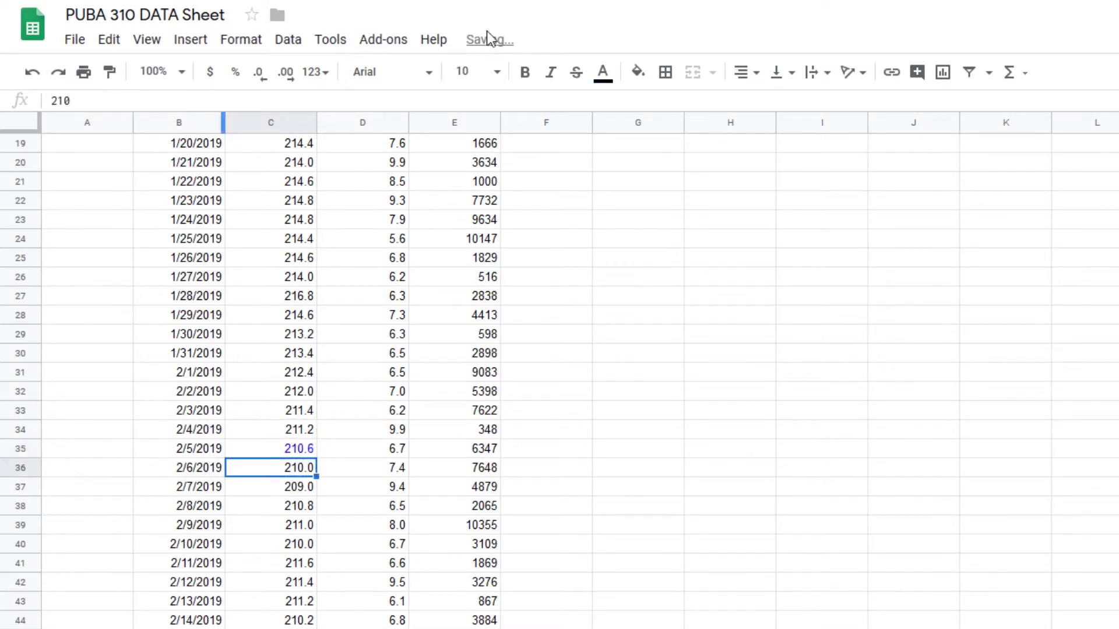
# - Fill the missing 2/15/2019 weight in C45 with the formula =(C44+C46)/2
pyautogui.click(222, 101)
pyautogui.write('=')
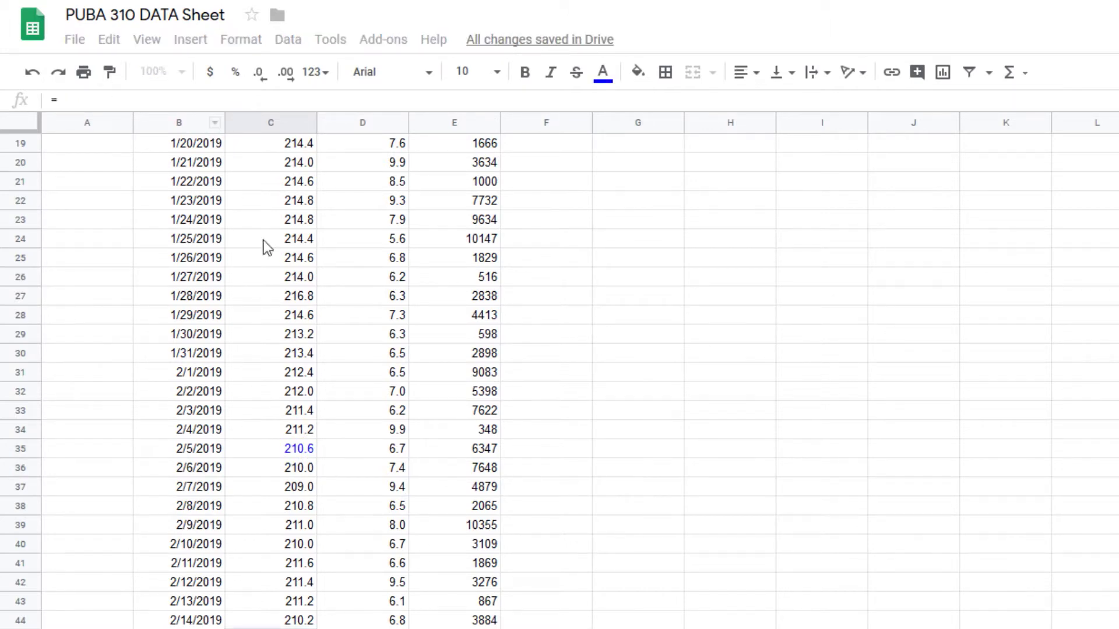
pyautogui.write('(')
pyautogui.click(299, 619)
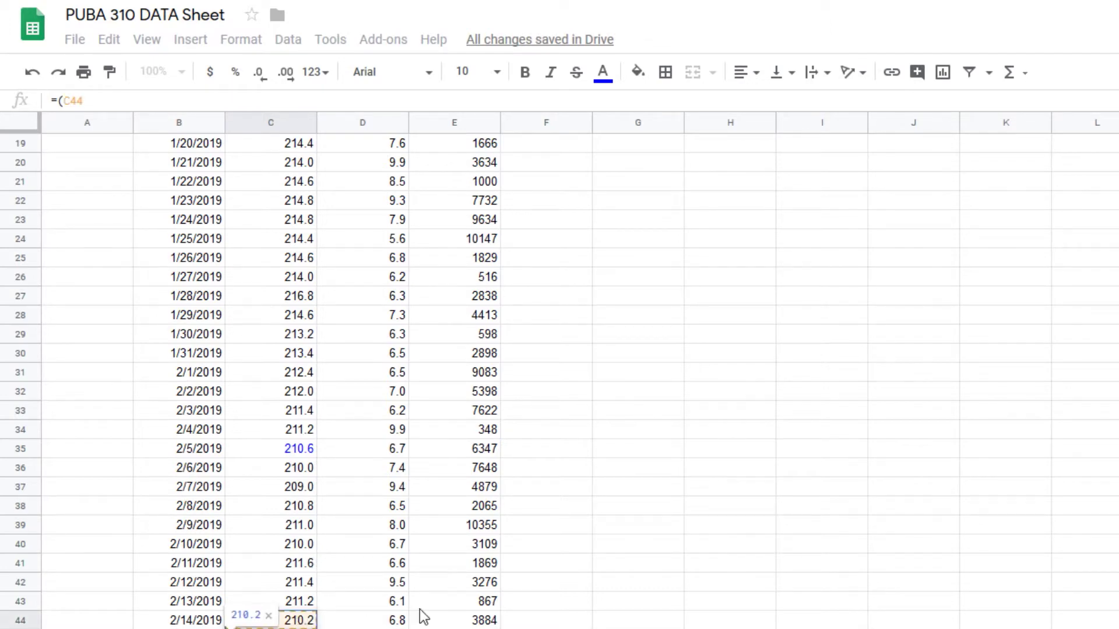
pyautogui.write('+C46')
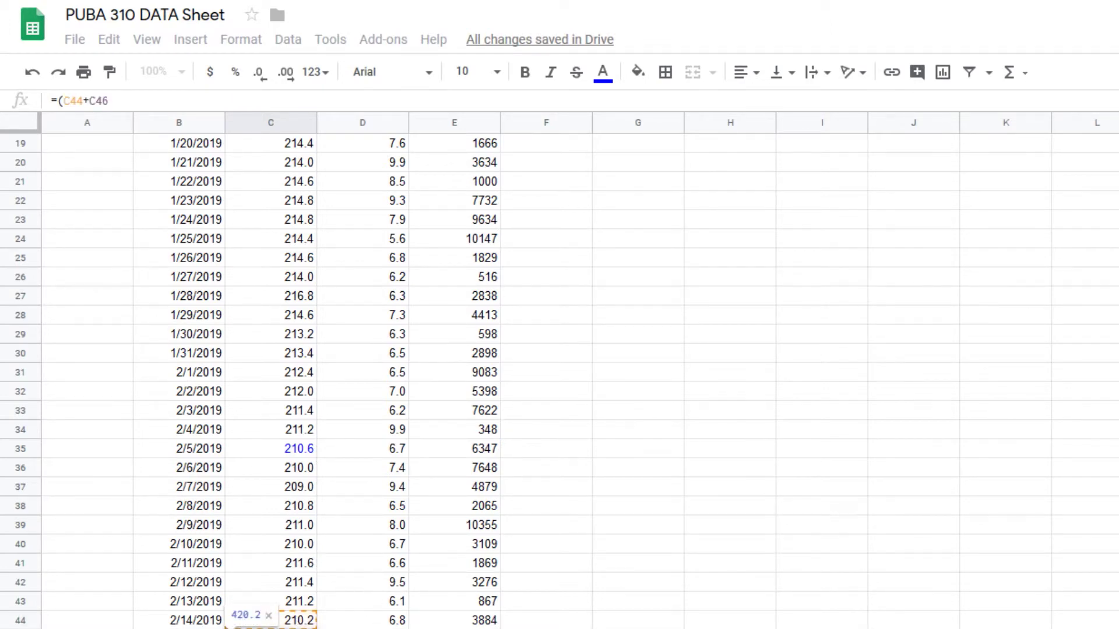
pyautogui.write(')/2')
pyautogui.press('Return')
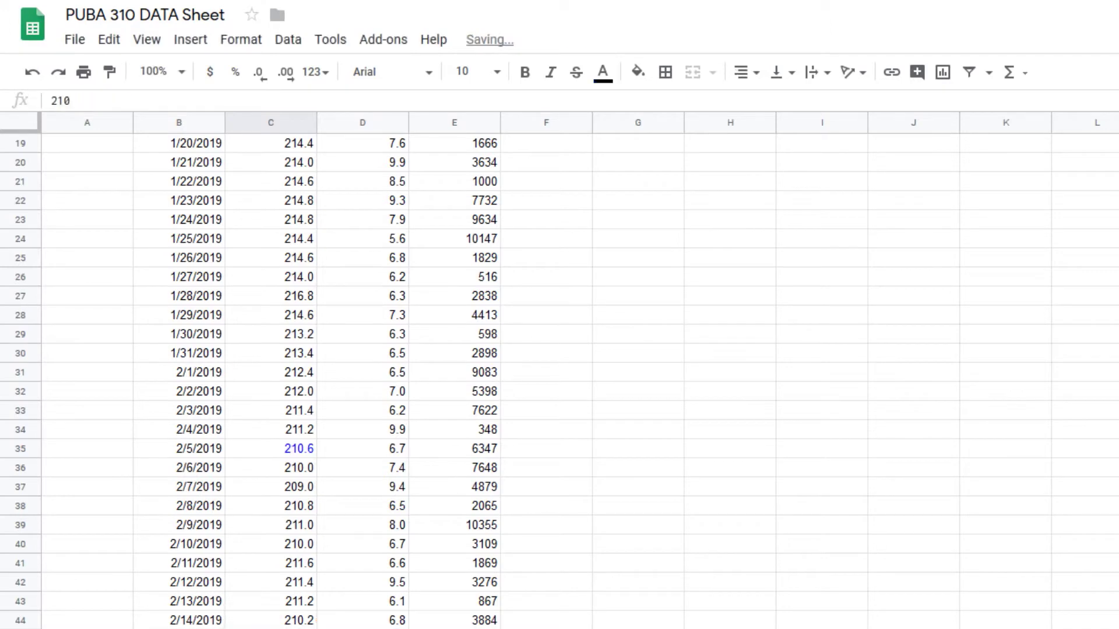
# - Fill the missing 2/20/2019 weight in C50 with the formula =(C49+C51)/2
pyautogui.press('Down')
pyautogui.write('=C49')
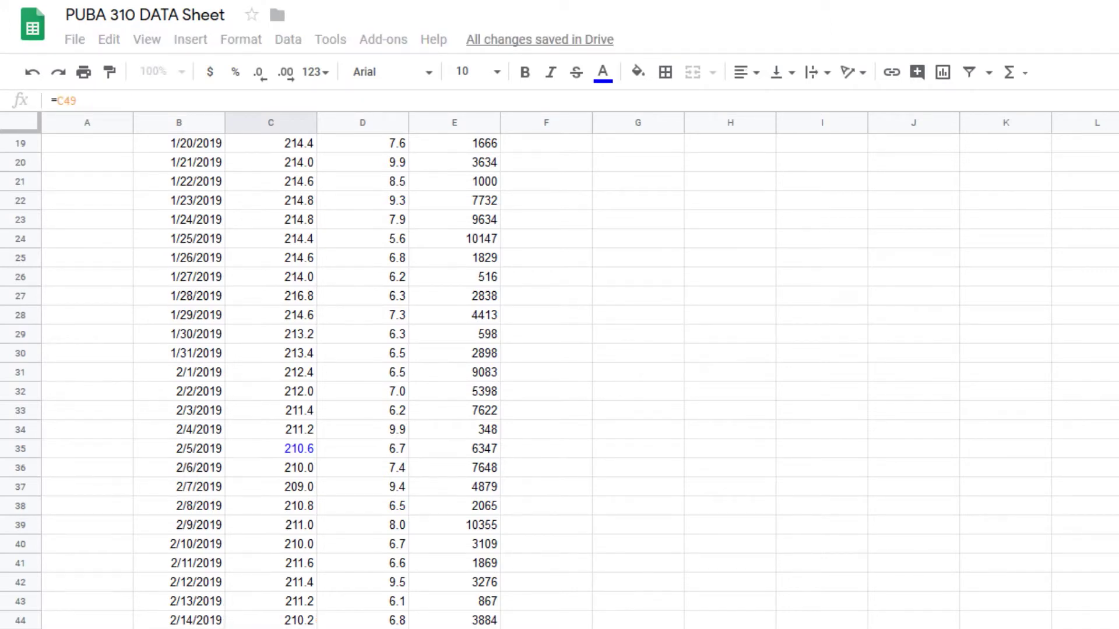
pyautogui.write('+C51(')
pyautogui.press('BackSpace')
pyautogui.press('Left')
pyautogui.press('Left')
pyautogui.press('Left')
pyautogui.press('Left')
pyautogui.press('Left')
pyautogui.press('Left')
pyautogui.press('Left')
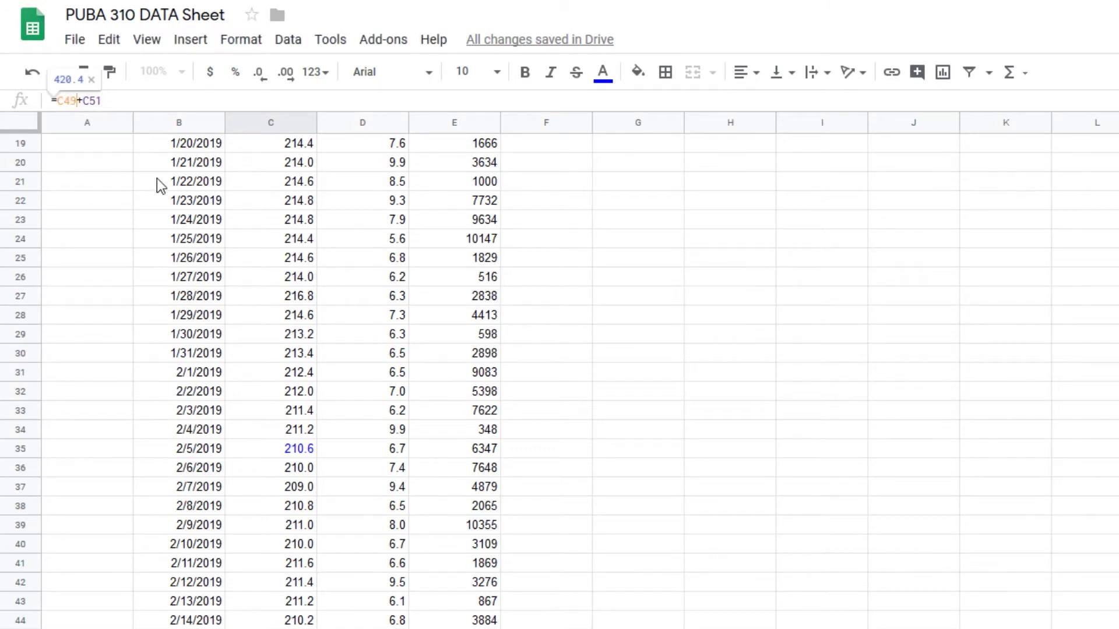
pyautogui.write('(')
pyautogui.press('End')
pyautogui.write(')/2')
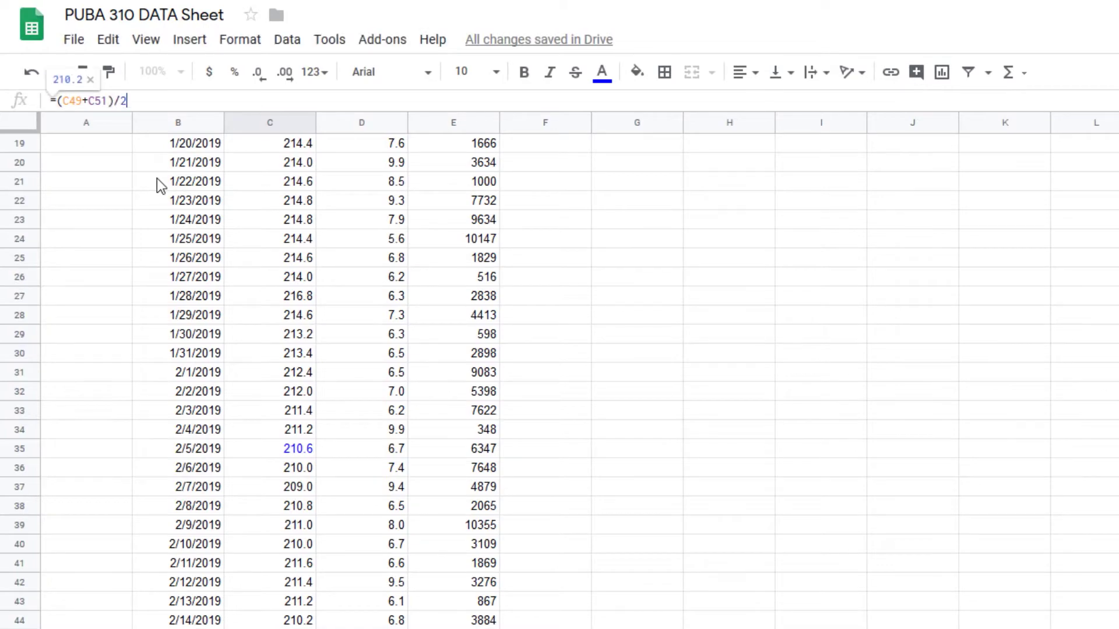
pyautogui.press('Return')
# - Review the Weight column, checking the filled-in blue values and looking for remaining blanks
pyautogui.scroll(-6, 488, 395)
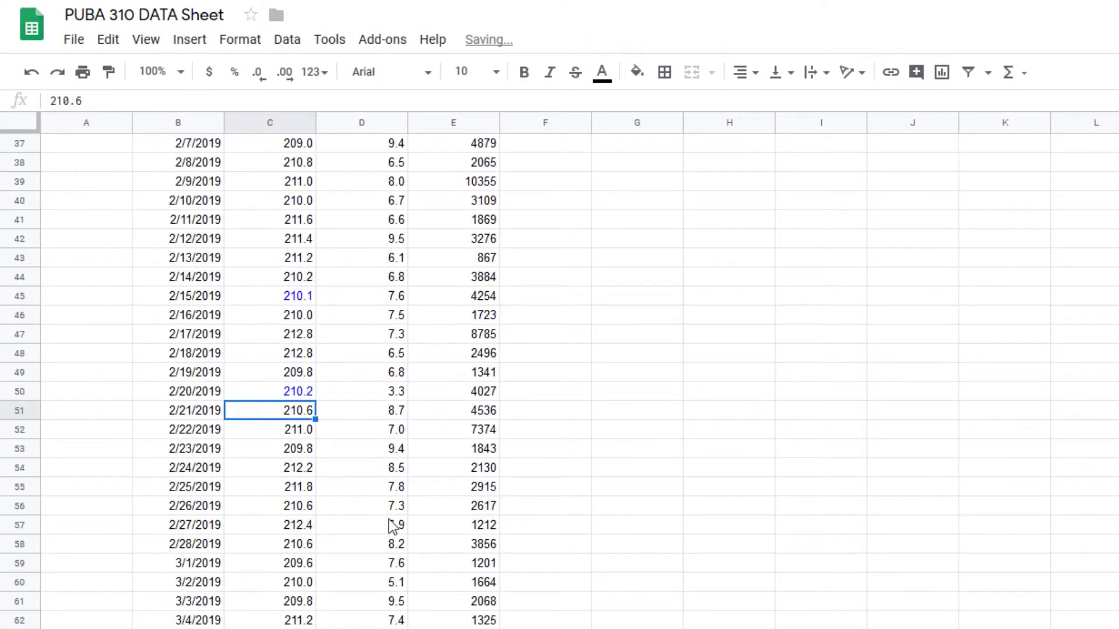
pyautogui.scroll(-5, 392, 526)
pyautogui.scroll(17, 424, 562)
pyautogui.scroll(-7, 392, 507)
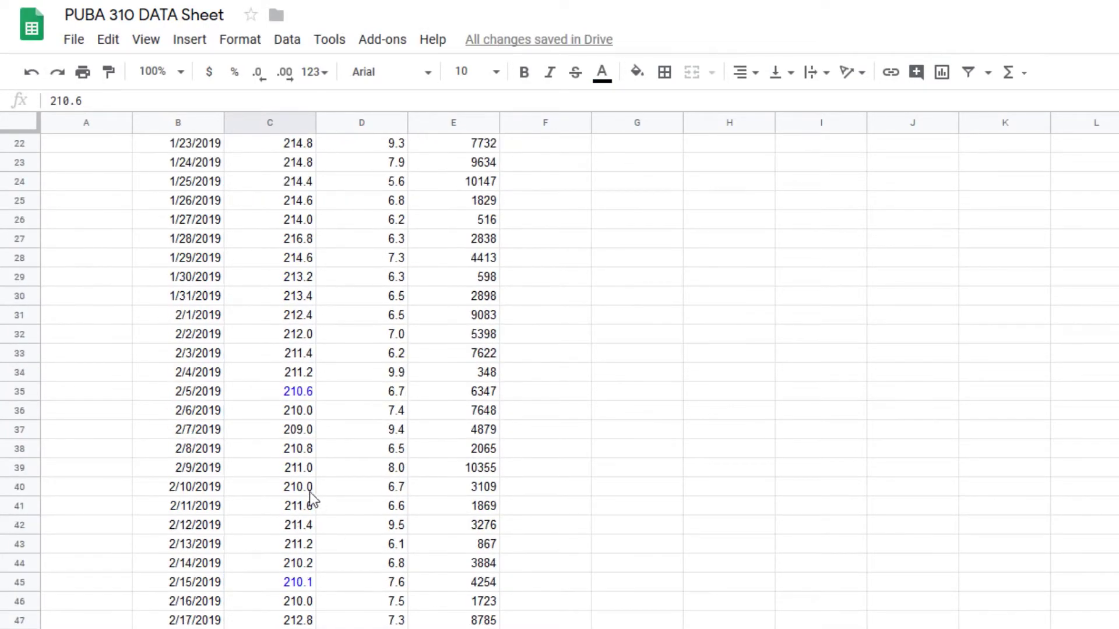
pyautogui.scroll(-3, 270, 554)
pyautogui.scroll(10, 256, 549)
pyautogui.scroll(-4, 260, 533)
# - Calculate the average weight in C81 below the data with =AVERAGE(C5:C79)
pyautogui.scroll(-17, 261, 532)
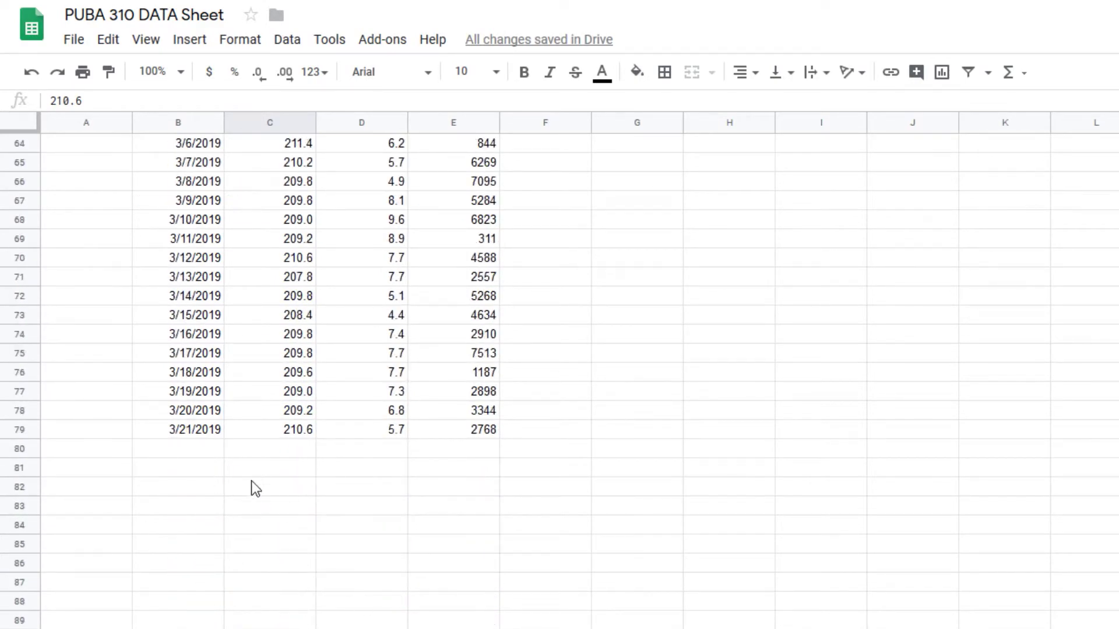
pyautogui.click(244, 475)
pyautogui.write('=A')
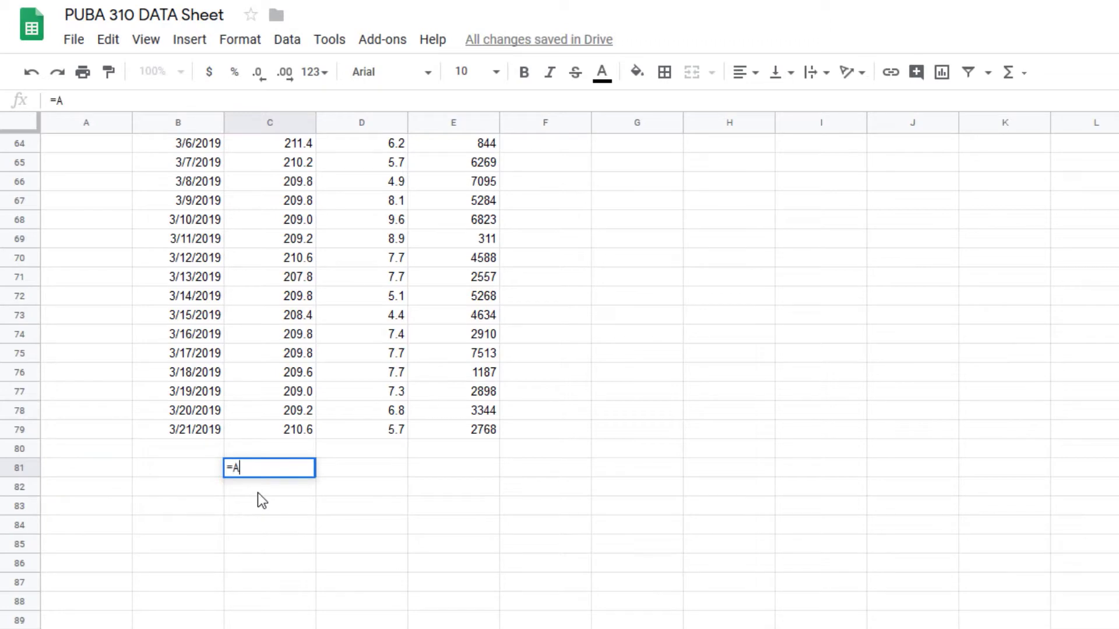
pyautogui.write('VERAGE')
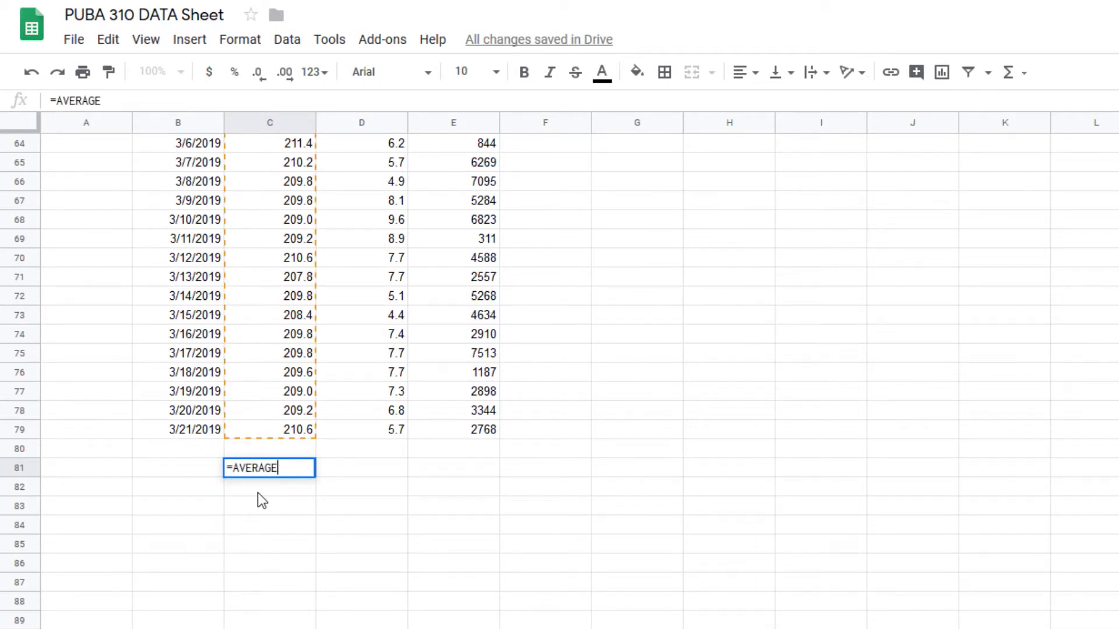
pyautogui.write('(')
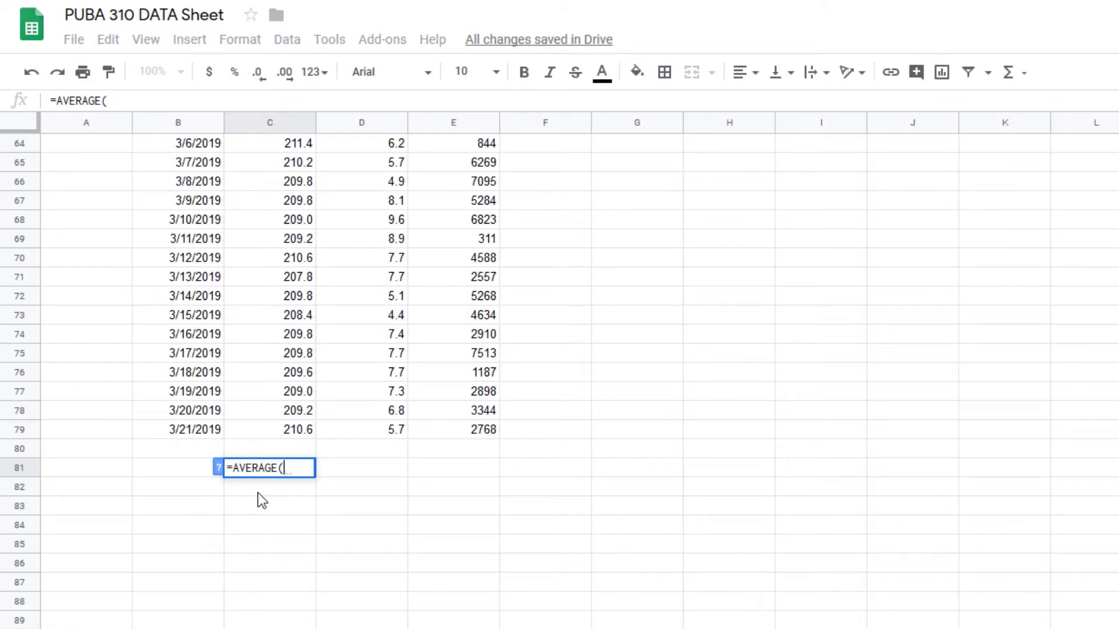
pyautogui.click(296, 431)
pyautogui.moveTo(295, 432); pyautogui.dragTo(264, 215)
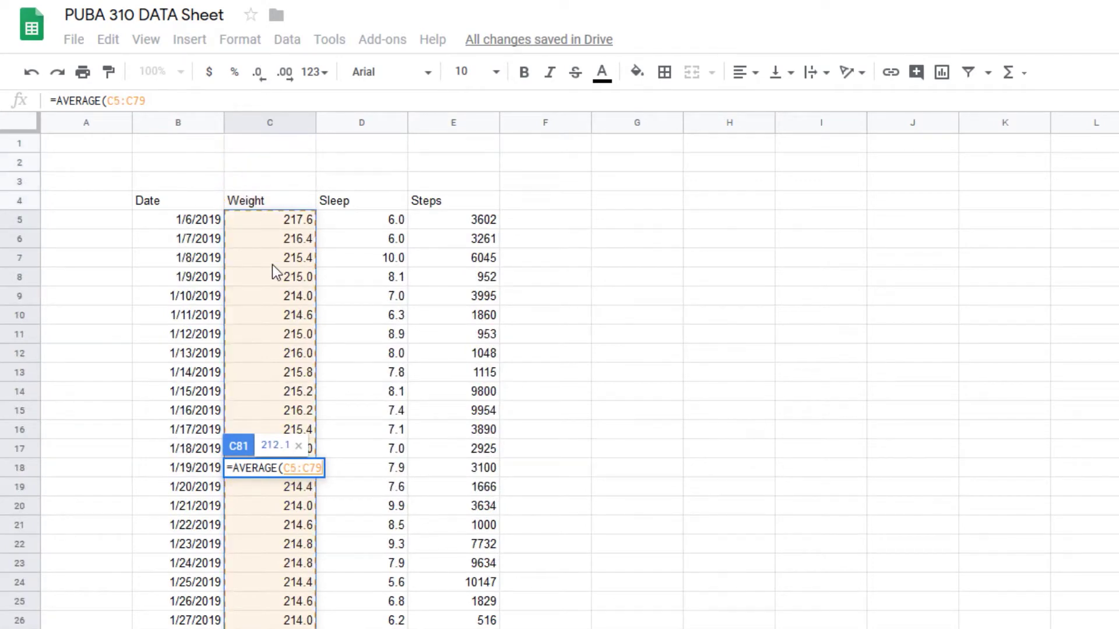
pyautogui.press('Return')
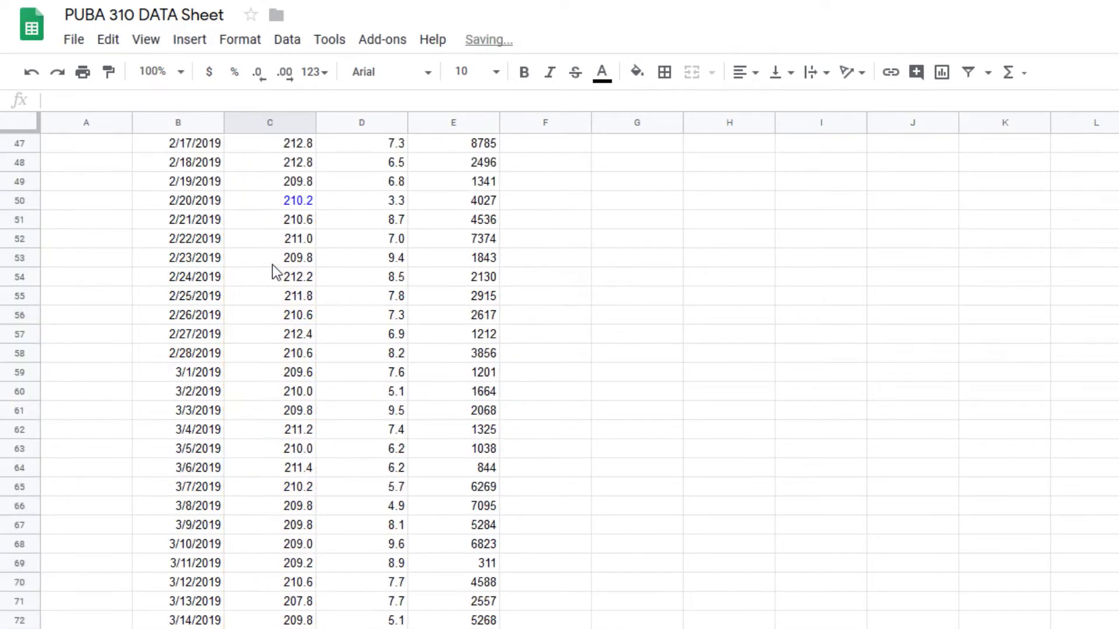
pyautogui.press('Up')
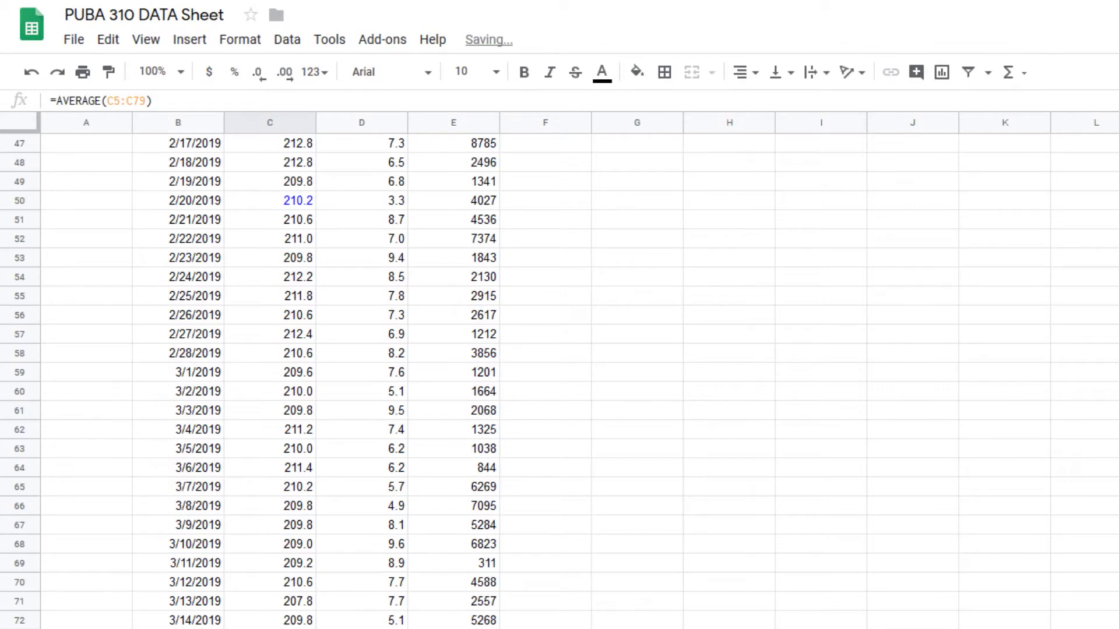
# - Label the average weight by entering AVERAGE in B81
pyautogui.scroll(15, 418, 381)
pyautogui.scroll(-20, 280, 218)
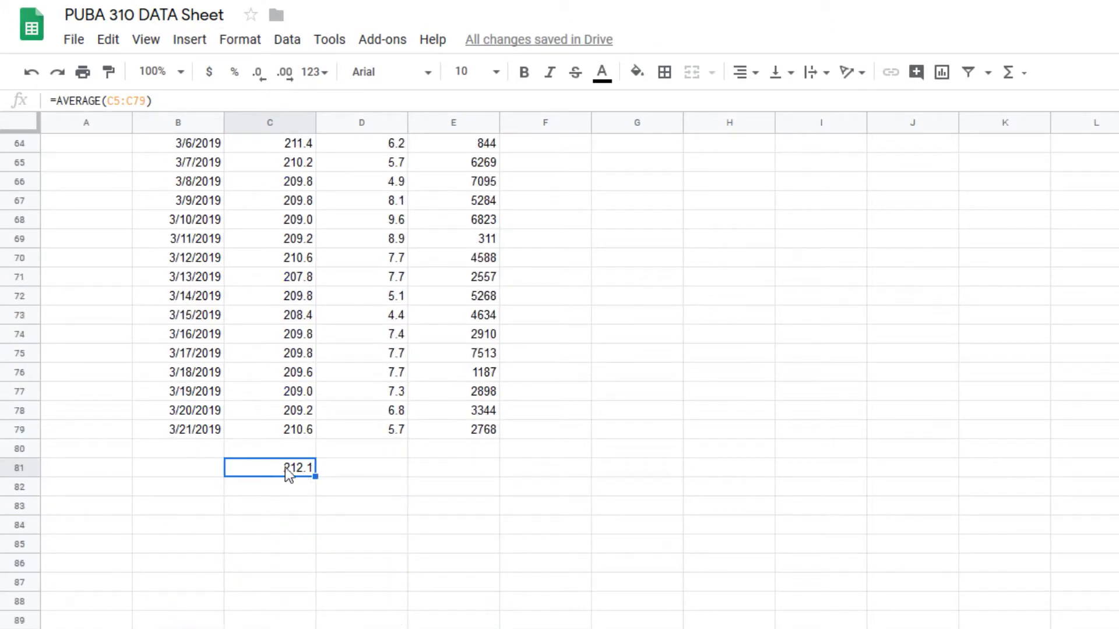
pyautogui.click(182, 469)
pyautogui.write('AVERAGE')
pyautogui.press('Return')
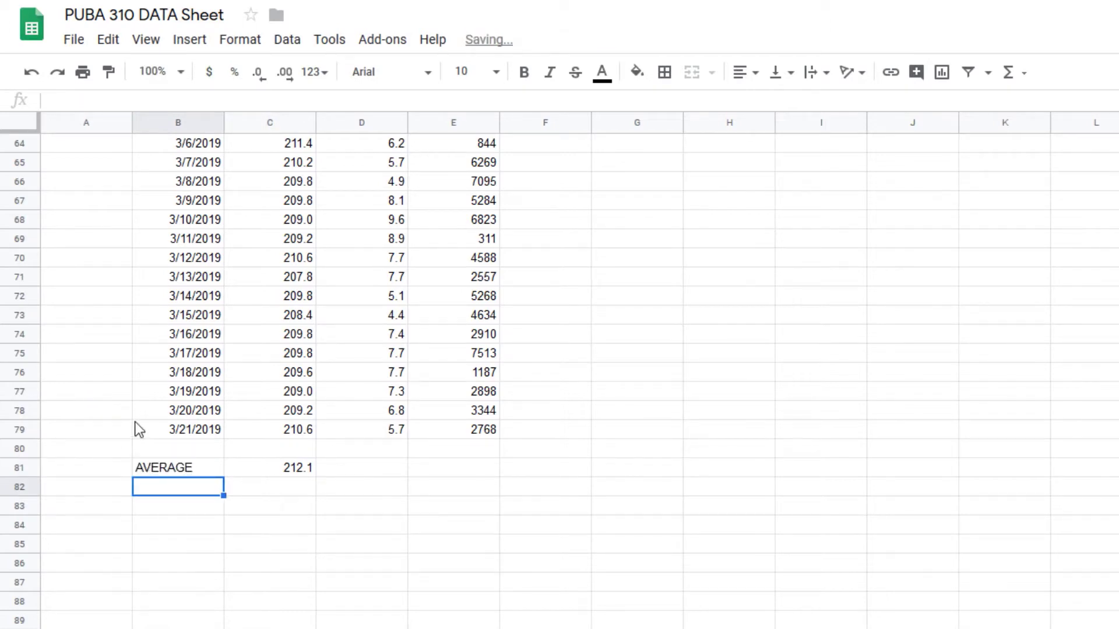
# - Extend the weight average formula from C81 into D81 to average the Sleep column, checking both formulas
pyautogui.click(271, 471)
pyautogui.click(348, 469)
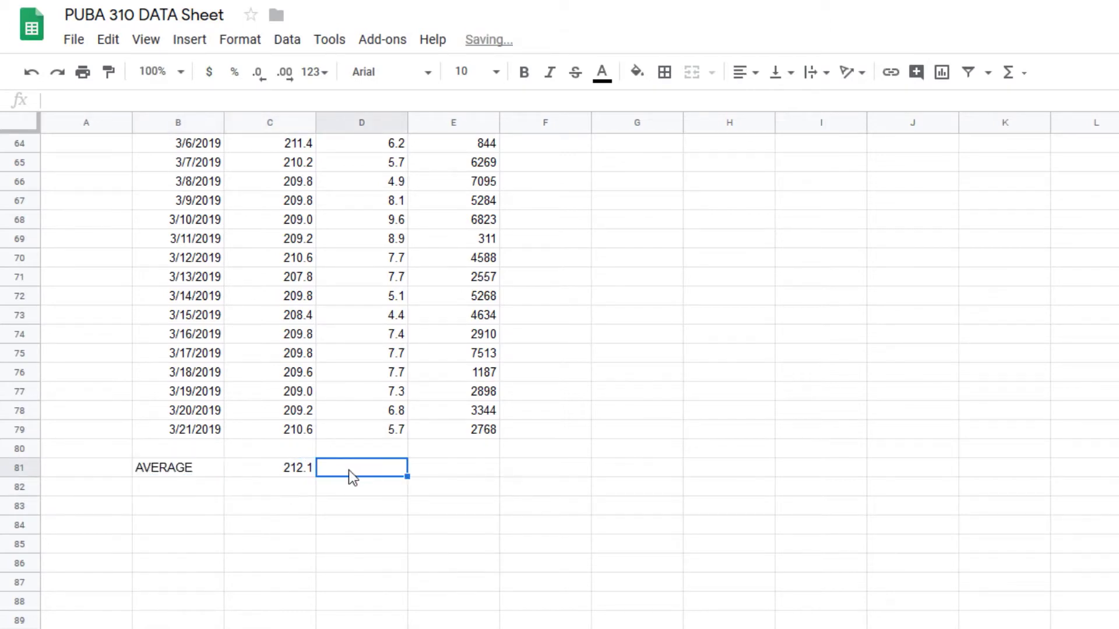
pyautogui.click(297, 473)
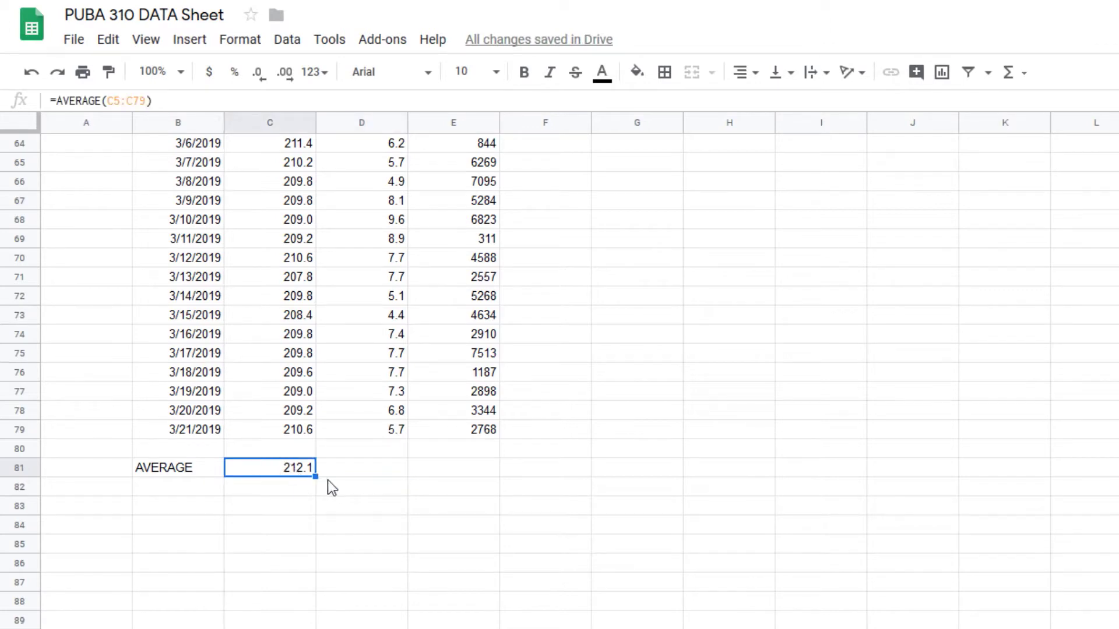
pyautogui.moveTo(386, 473); pyautogui.dragTo(386, 474)
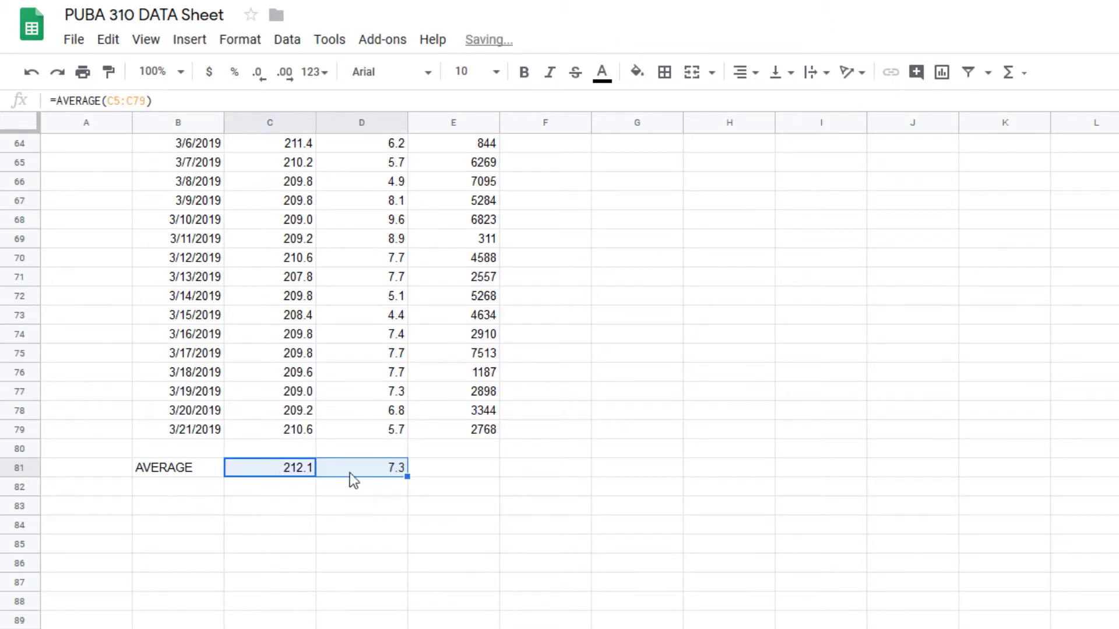
pyautogui.click(354, 466)
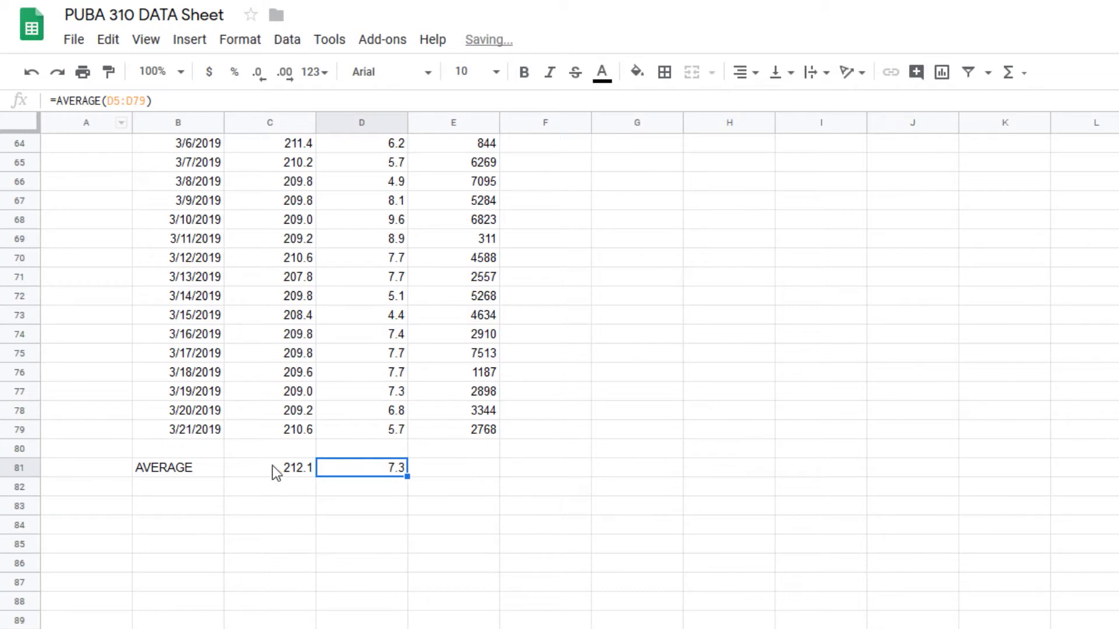
pyautogui.click(290, 470)
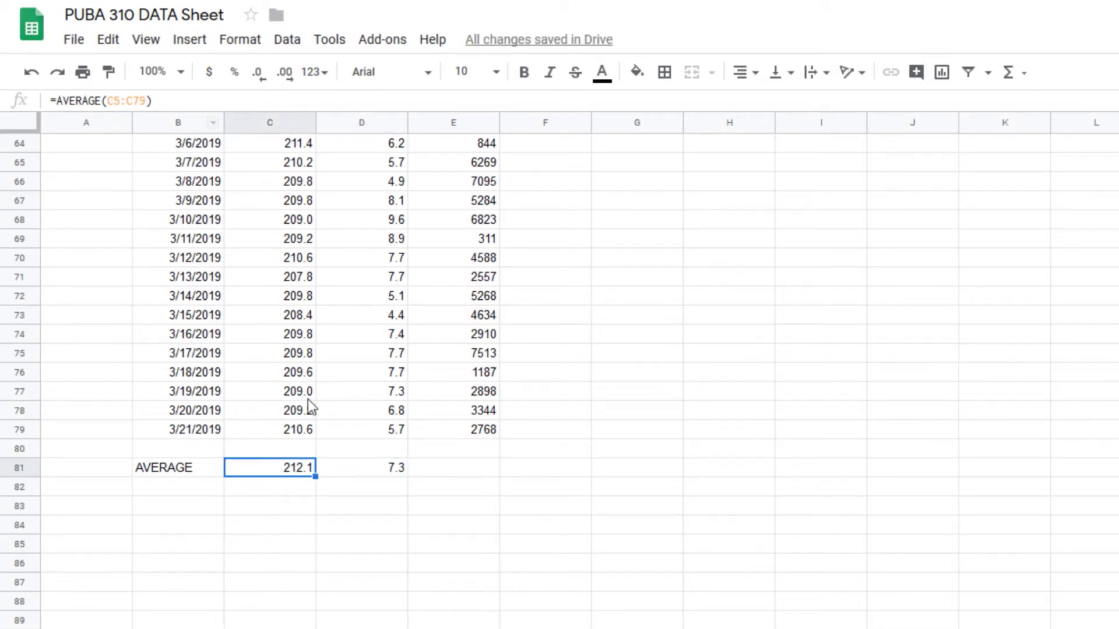
pyautogui.click(366, 467)
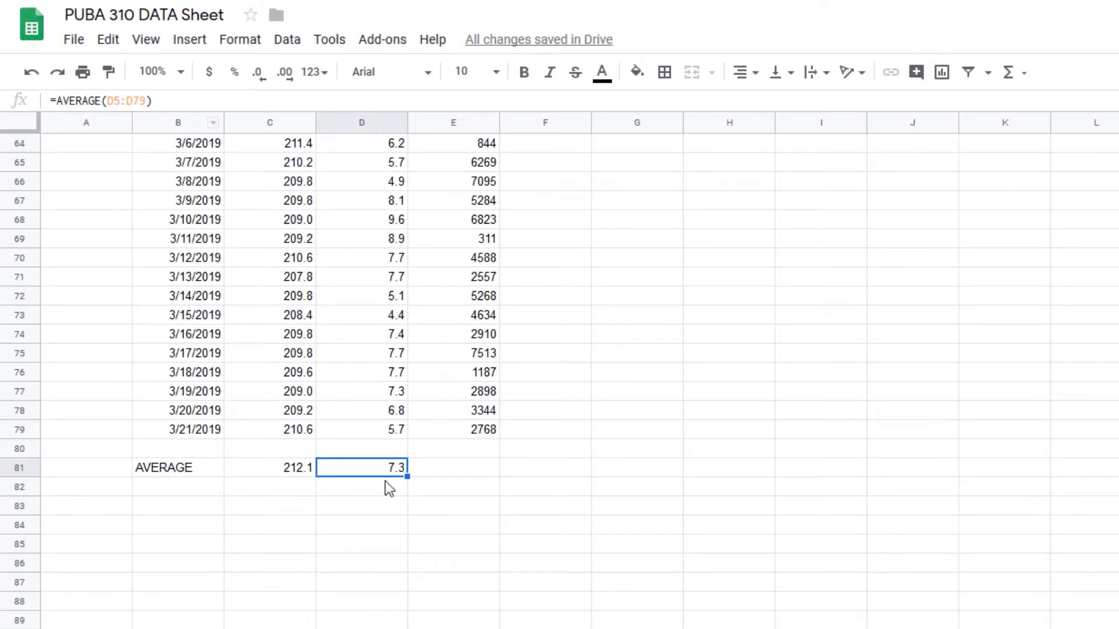
# - Extend the average formula from D81 into E81 to average the Steps column
pyautogui.moveTo(407, 477); pyautogui.dragTo(467, 474)
pyautogui.click(465, 470)
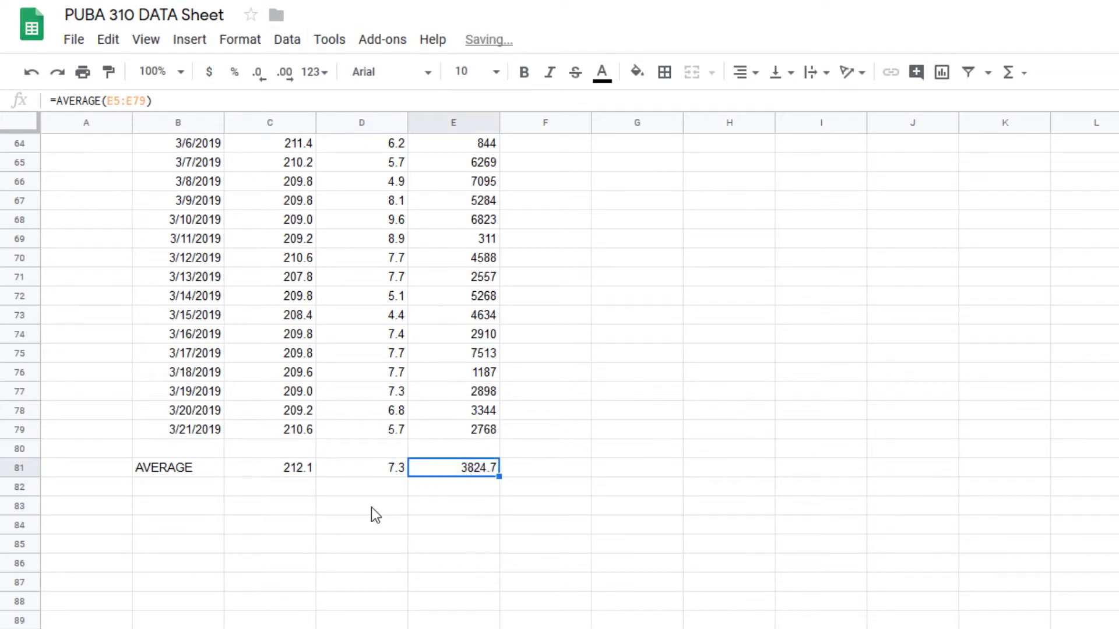
pyautogui.scroll(20, 373, 494)
pyautogui.scroll(-20, 429, 419)
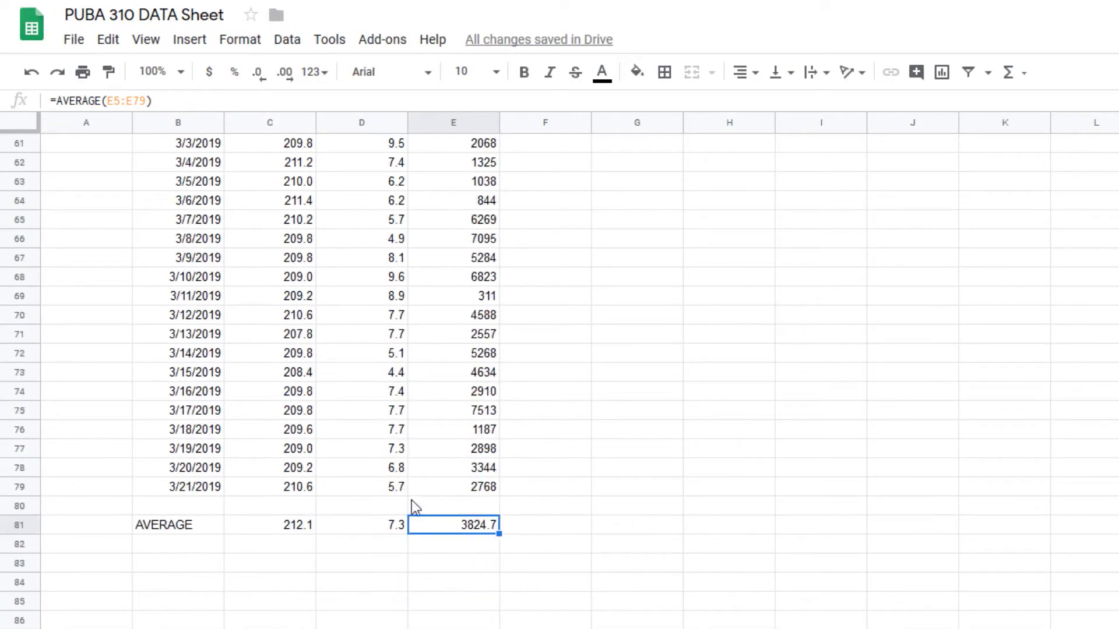
# - Label the row below the averages by entering STD DEV in B82
pyautogui.click(185, 547)
pyautogui.write('ST')
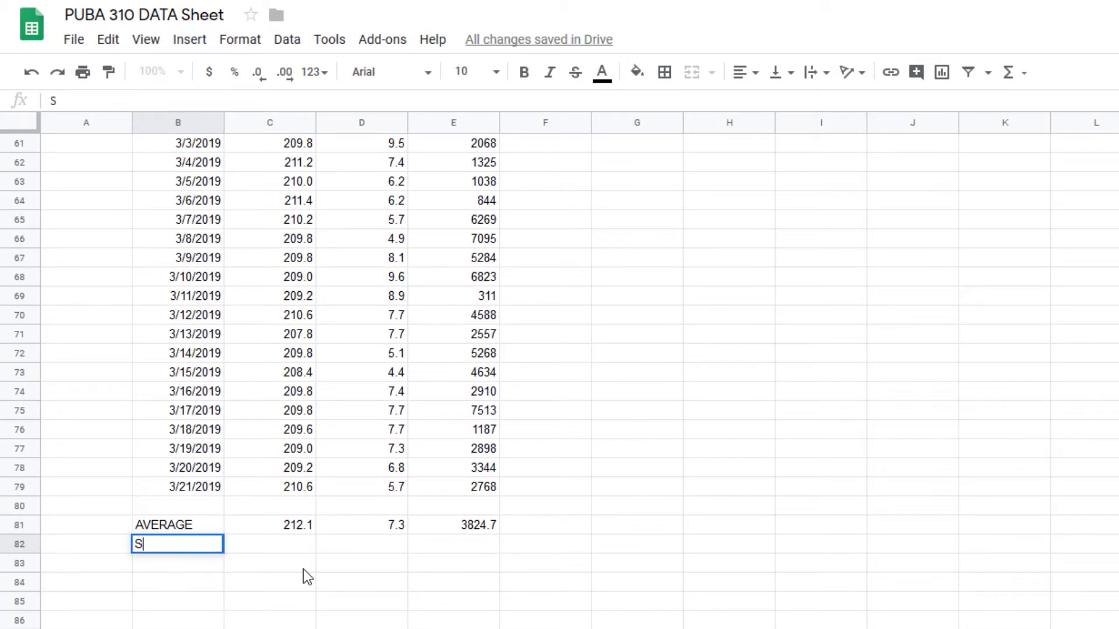
pyautogui.press('BackSpace')
pyautogui.press('BackSpace')
pyautogui.write('STD DEV')
pyautogui.press('Tab')
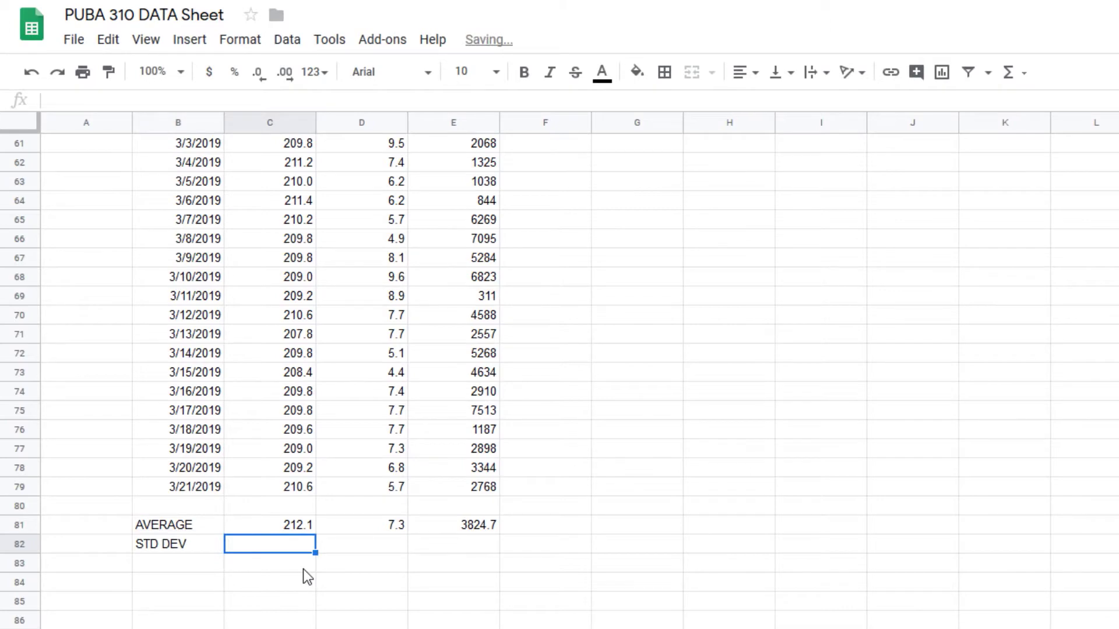
pyautogui.write('=STA')
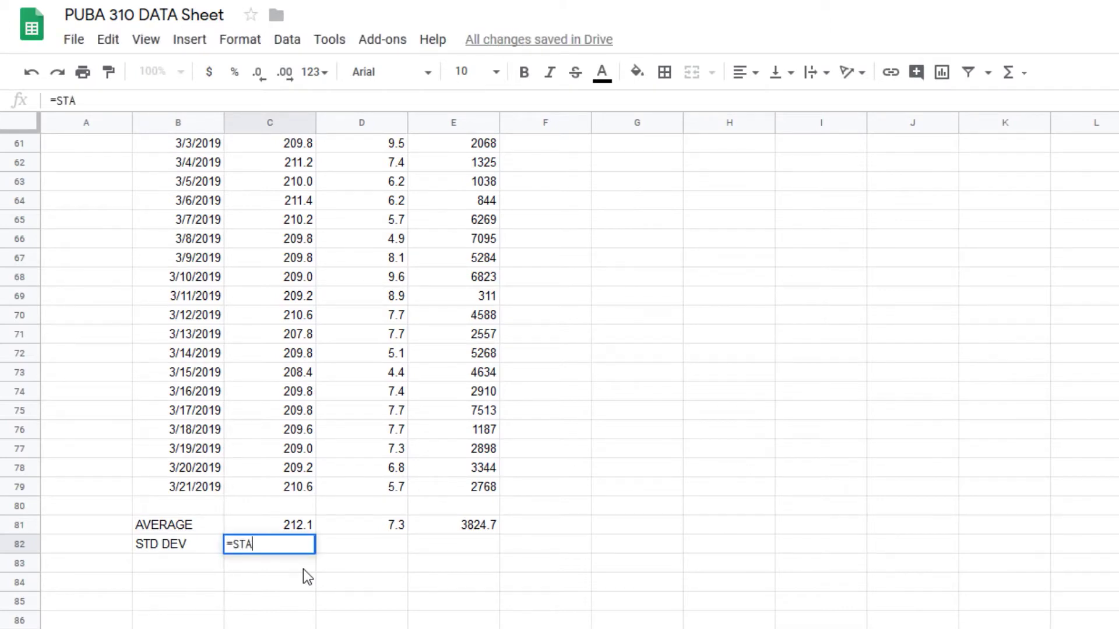
pyautogui.press('BackSpace')
pyautogui.press('BackSpace')
pyautogui.write('TC')
pyautogui.press('BackSpace')
pyautogui.write('DEV')
pyautogui.press('BackSpace')
pyautogui.write('DE')
pyautogui.press('BackSpace')
pyautogui.press('BackSpace')
pyautogui.press('BackSpace')
pyautogui.press('BackSpace')
pyautogui.press('BackSpace')
pyautogui.press('Escape')
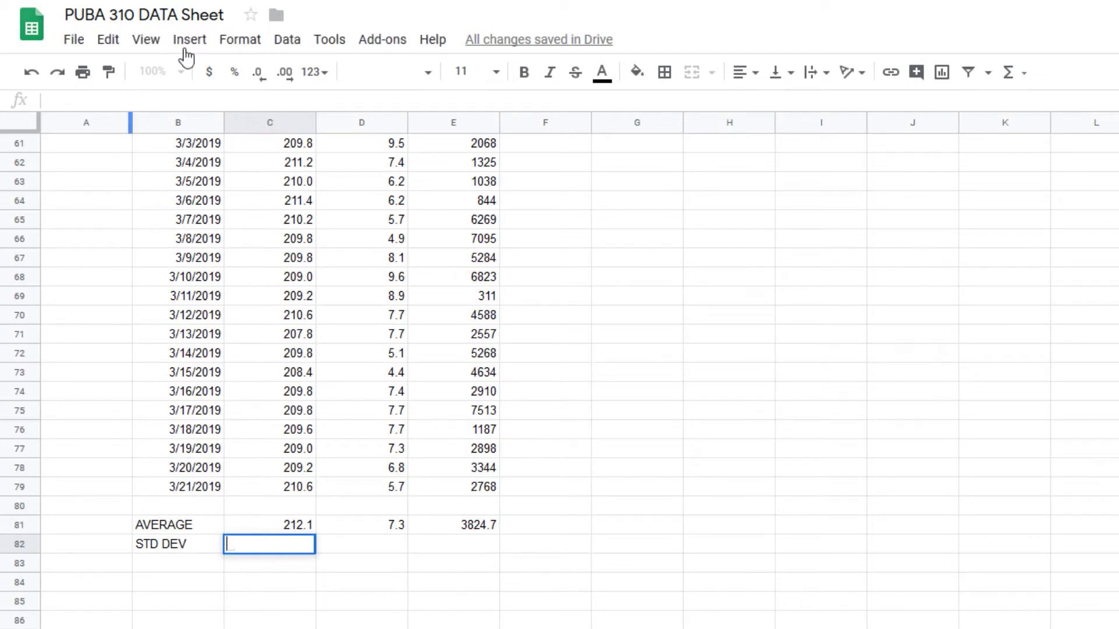
# - Insert the statistical function STDEV.P into C82
pyautogui.click(192, 39)
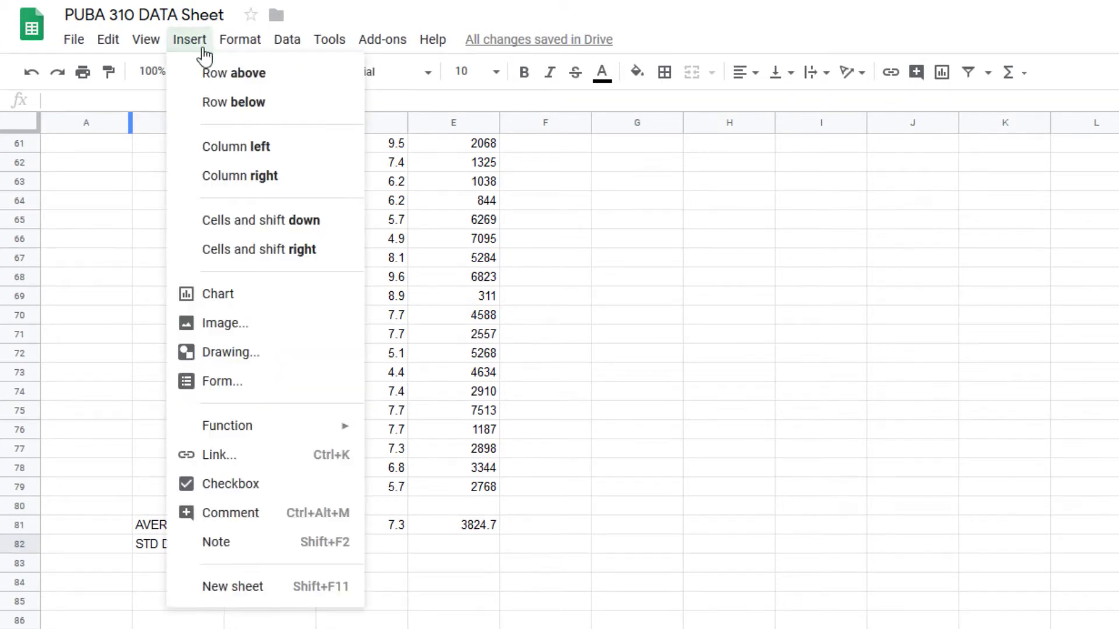
pyautogui.moveTo(324, 429)
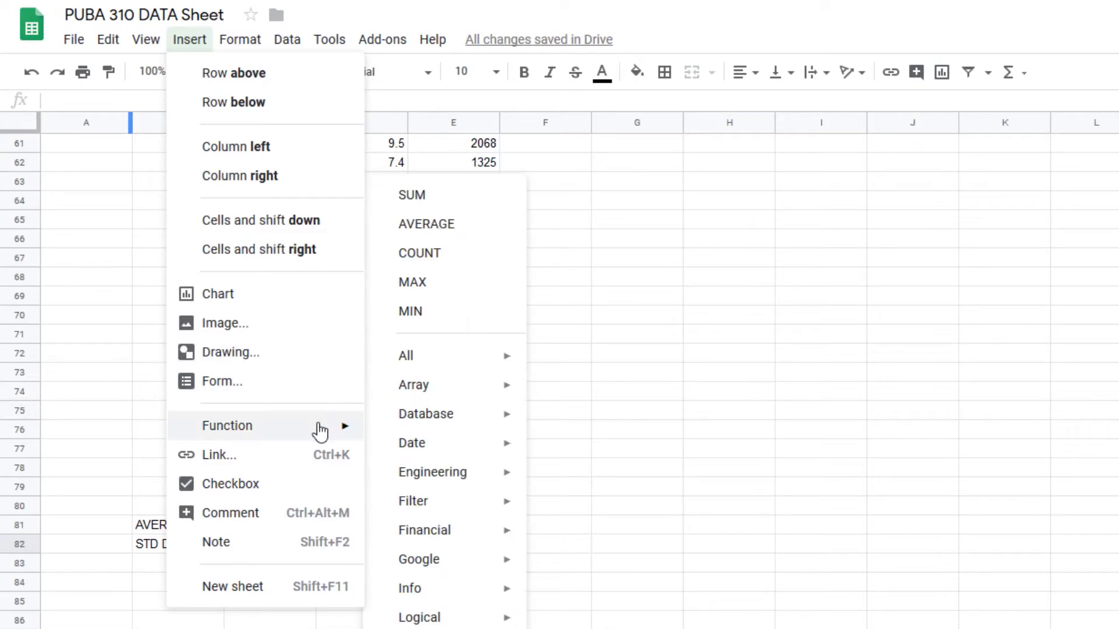
pyautogui.moveTo(408, 424)
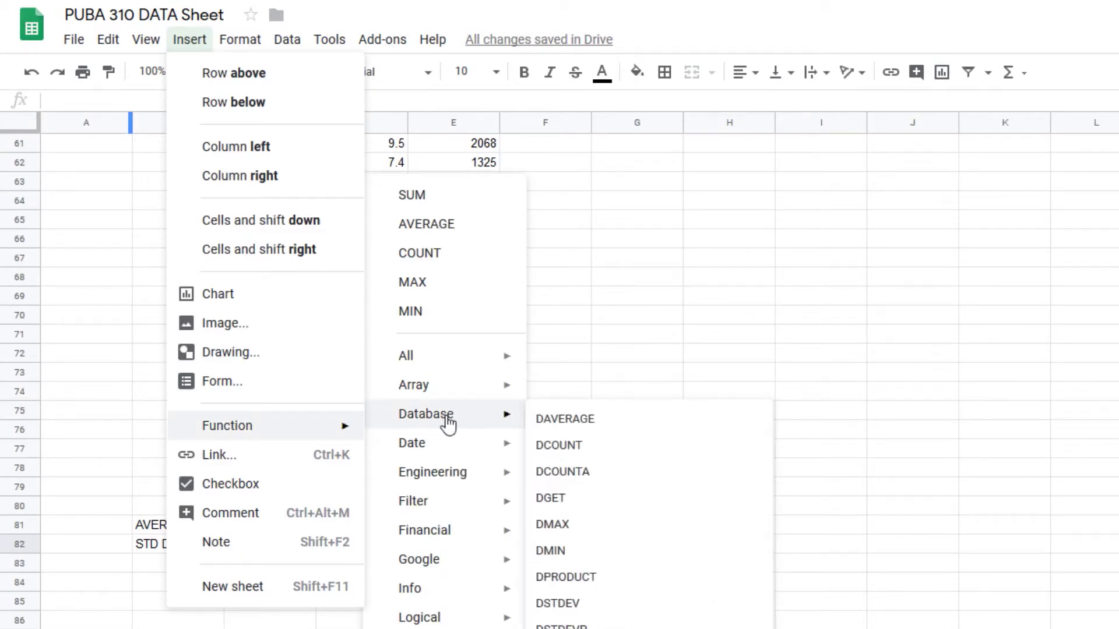
pyautogui.moveTo(447, 451)
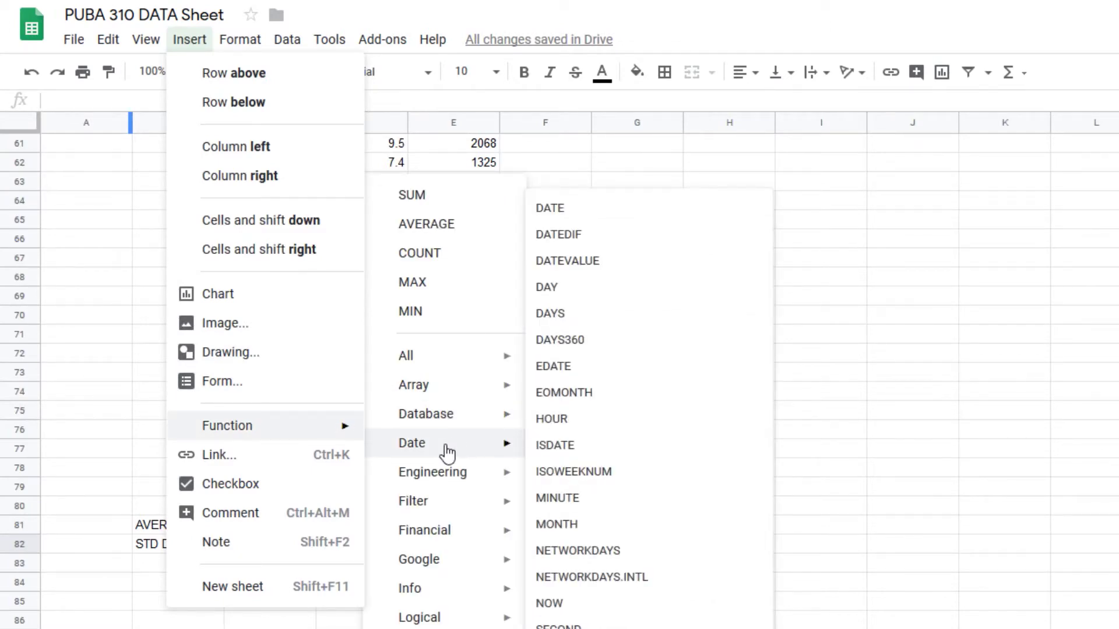
pyautogui.moveTo(462, 428)
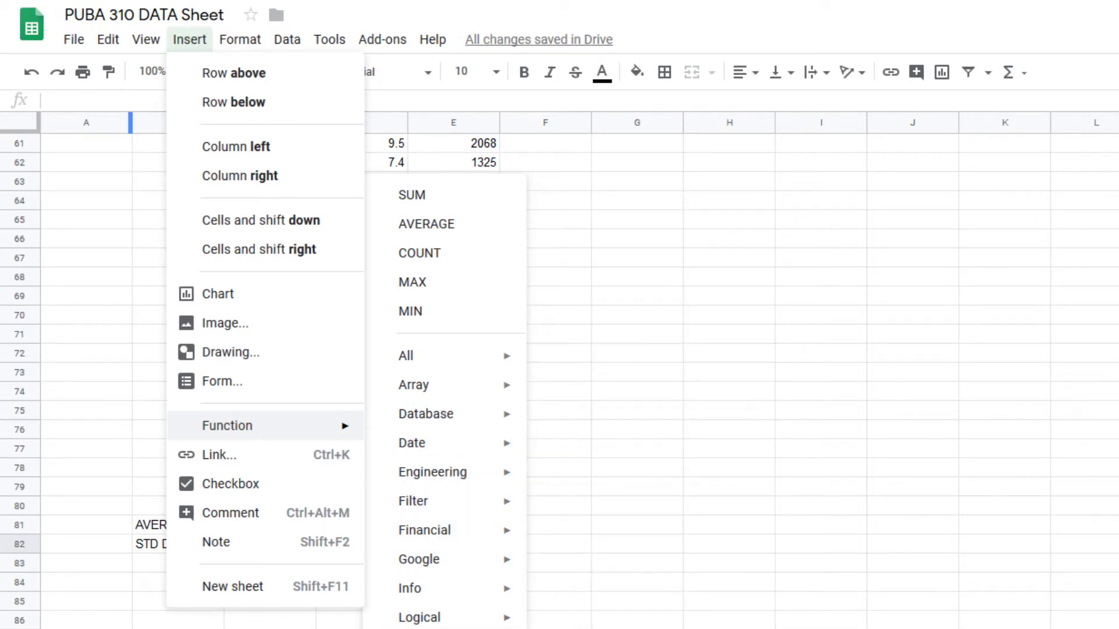
pyautogui.moveTo(459, 628)
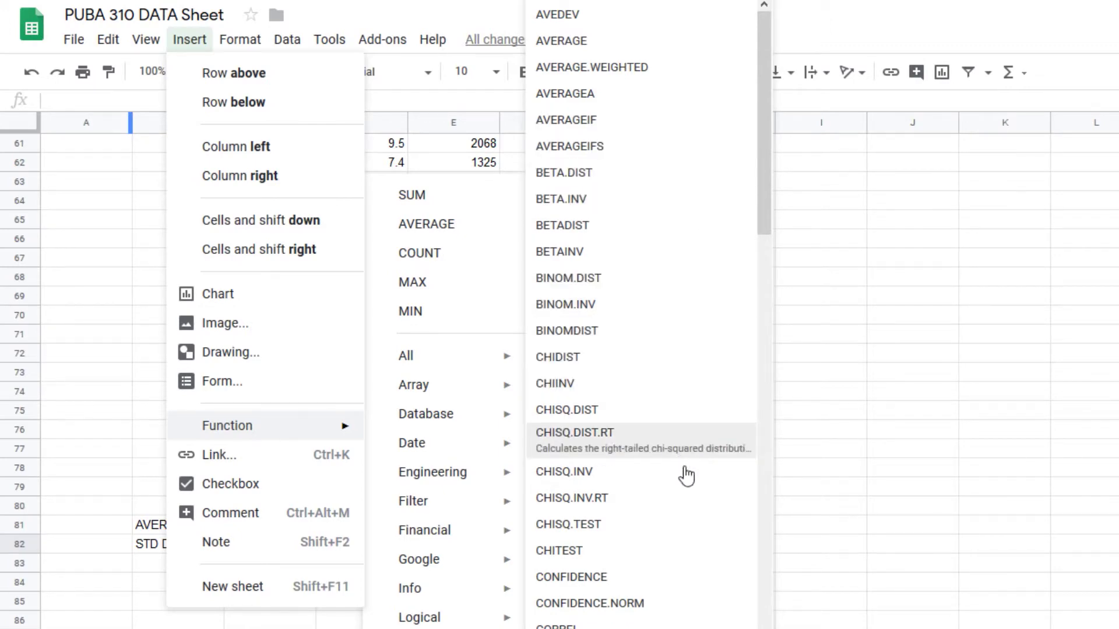
pyautogui.scroll(-20, 673, 604)
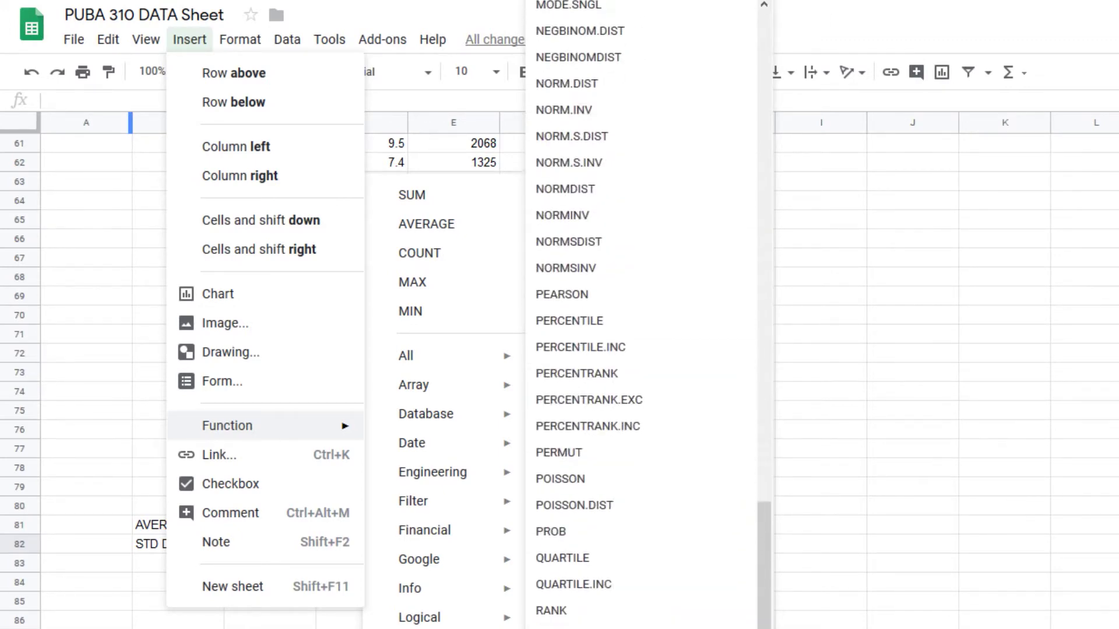
pyautogui.scroll(2, 641, 466)
pyautogui.scroll(-5, 640, 420)
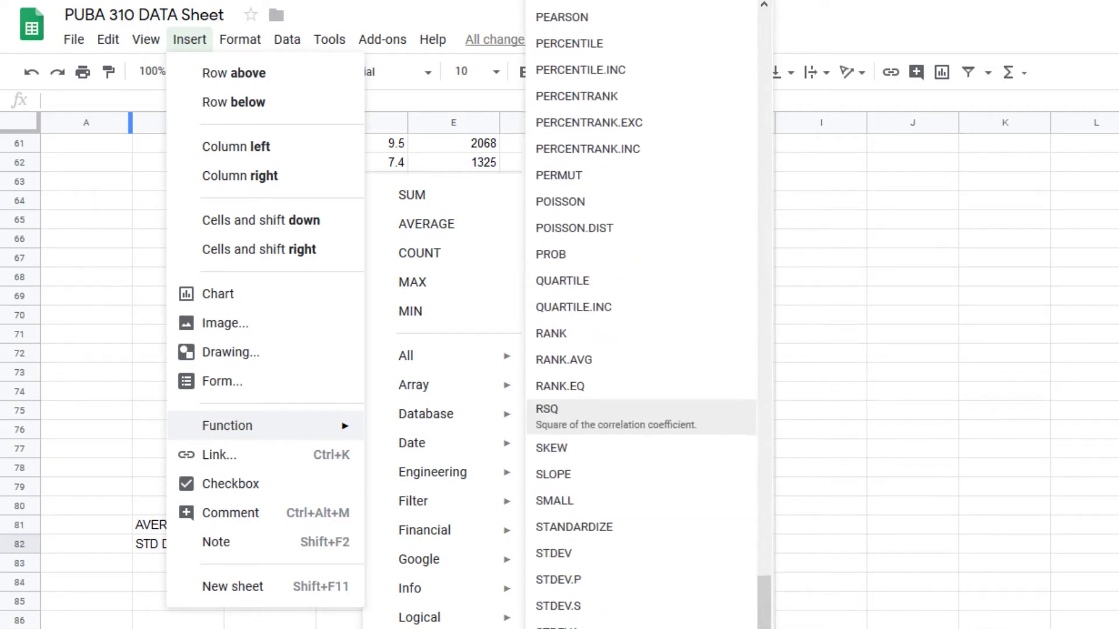
pyautogui.scroll(-1, 641, 532)
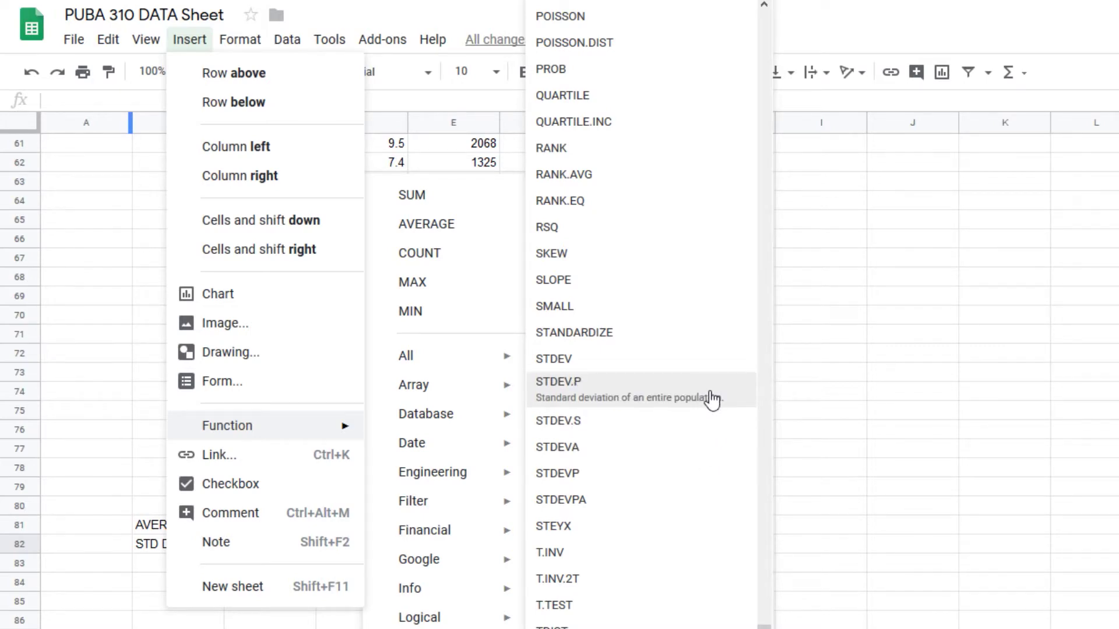
pyautogui.click(712, 400)
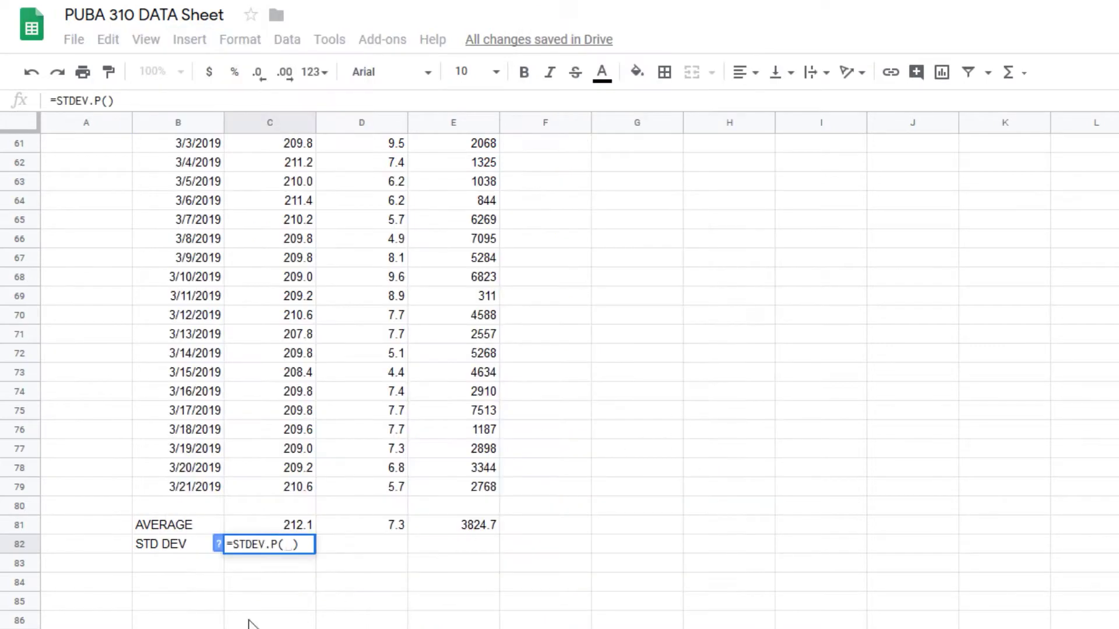
# - Complete the C82 population standard deviation formula with the weight range C5:C79
pyautogui.click(295, 488)
pyautogui.moveTo(292, 489); pyautogui.dragTo(280, 215)
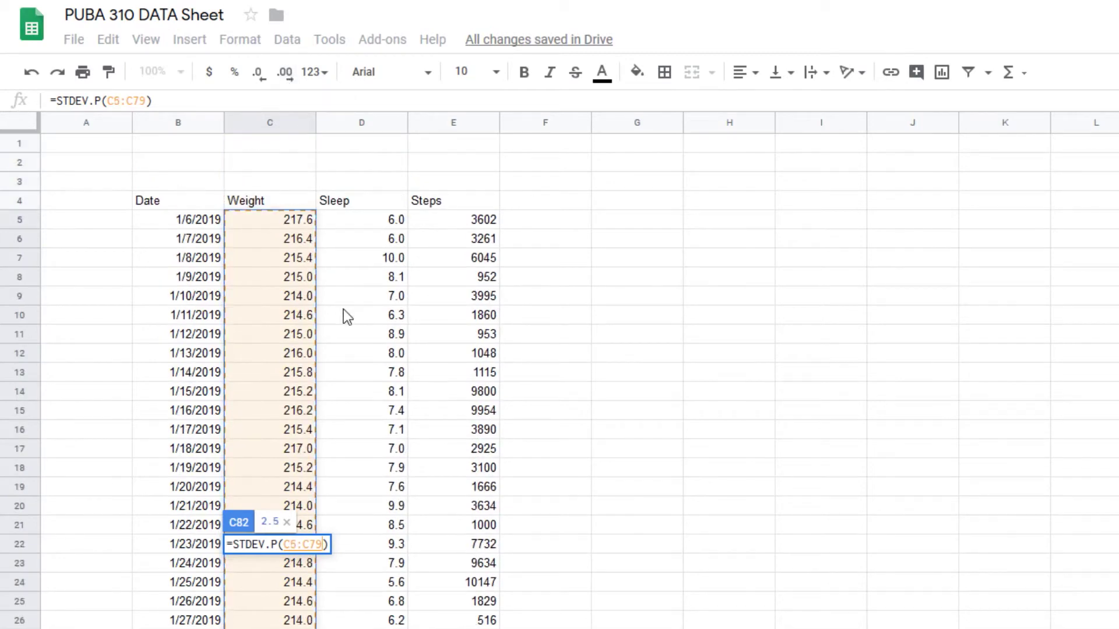
pyautogui.press('Return')
# - Mark the first standard deviation row as population by entering Pop in A82
pyautogui.scroll(-2, 344, 310)
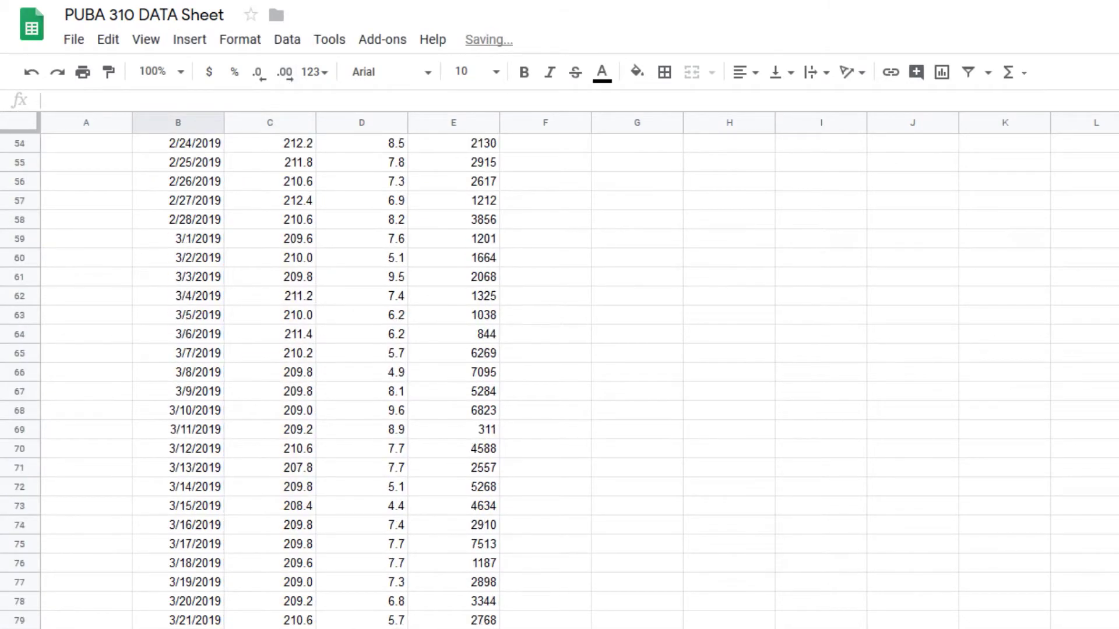
pyautogui.write('Pop')
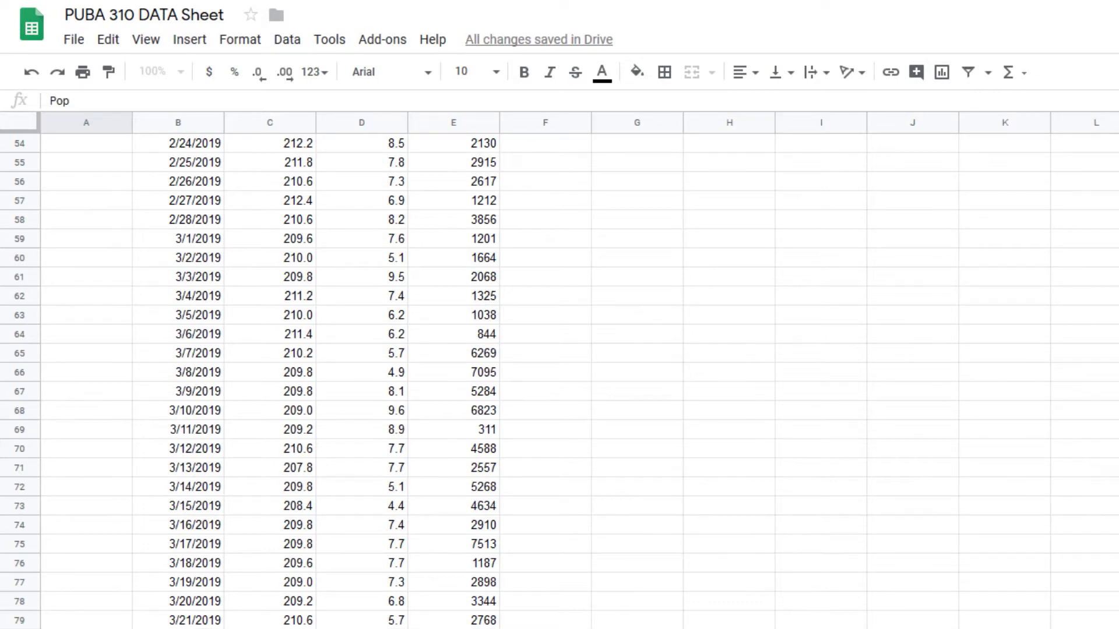
pyautogui.press('Tab')
pyautogui.press('Tab')
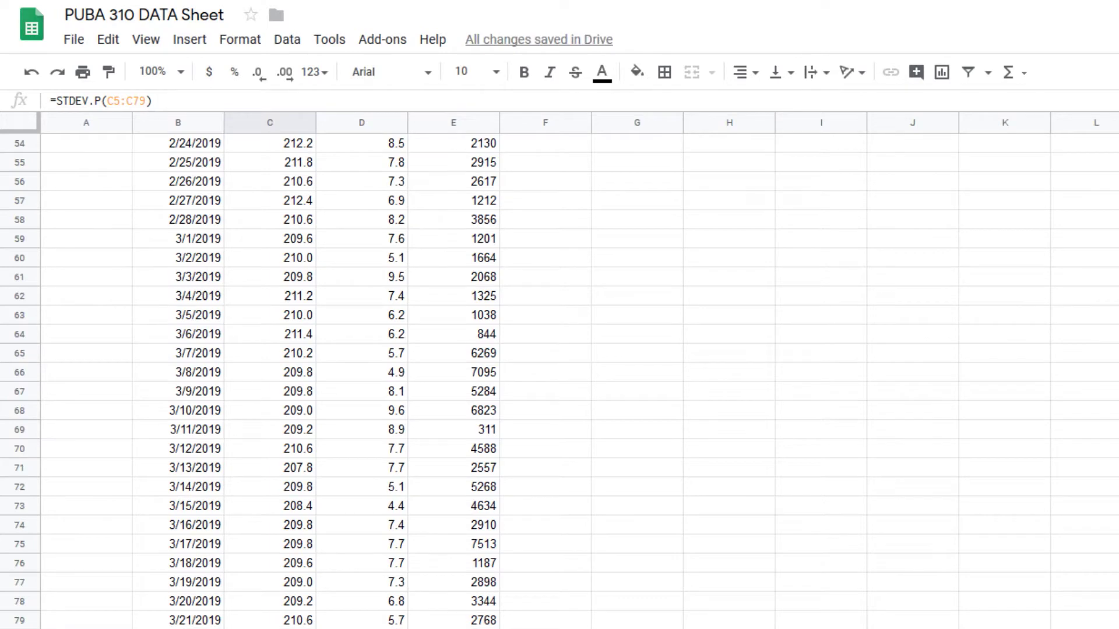
pyautogui.hotkey('shift', 'Right')
pyautogui.hotkey('shift', 'Right')
# - Label the next row by entering sample in A83 and STD DEV in B83
pyautogui.click(87, 627)
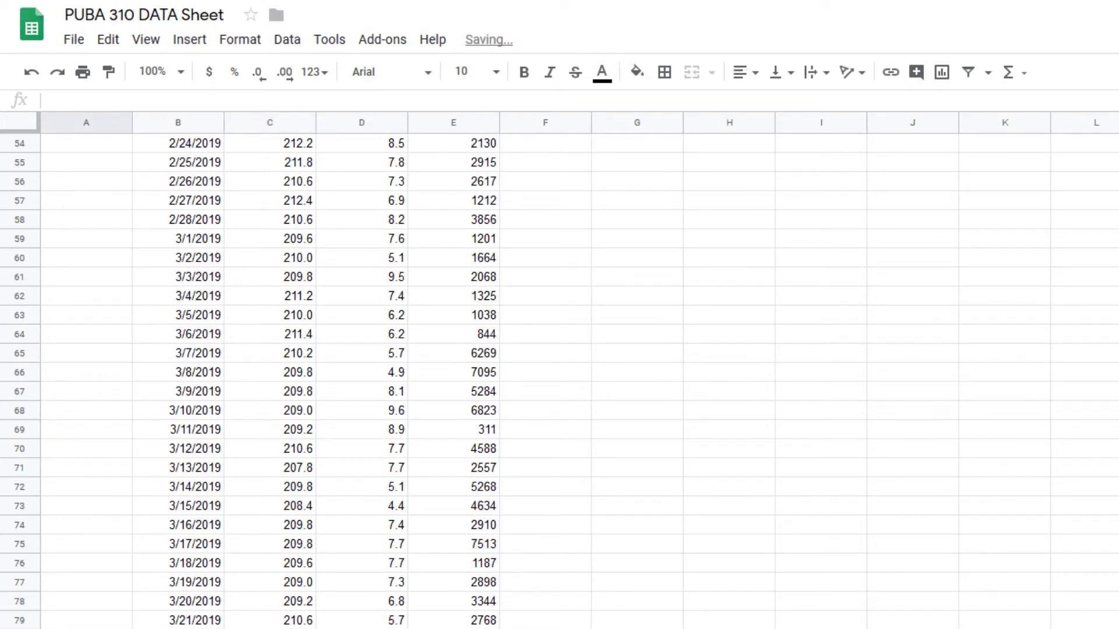
pyautogui.write('sample')
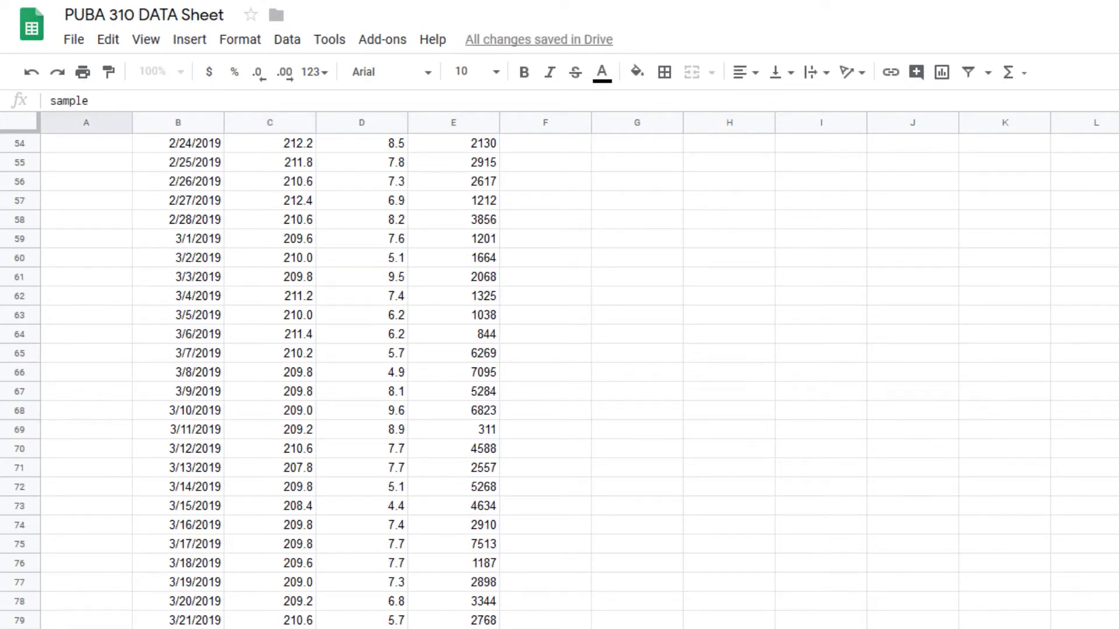
pyautogui.press('Tab')
pyautogui.write('STD DEV')
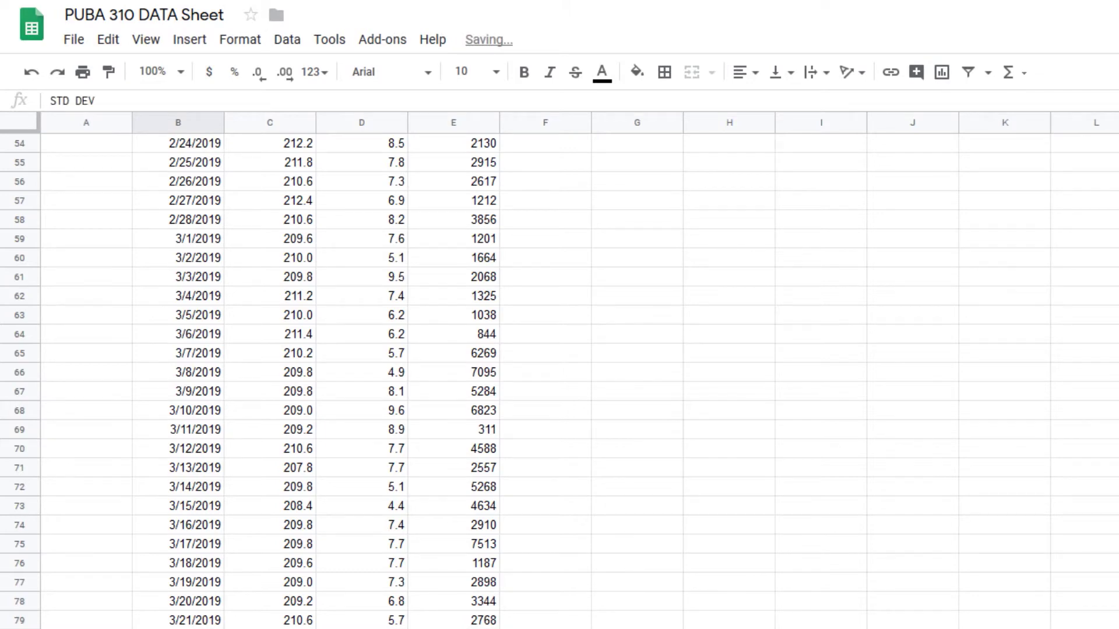
pyautogui.press('Tab')
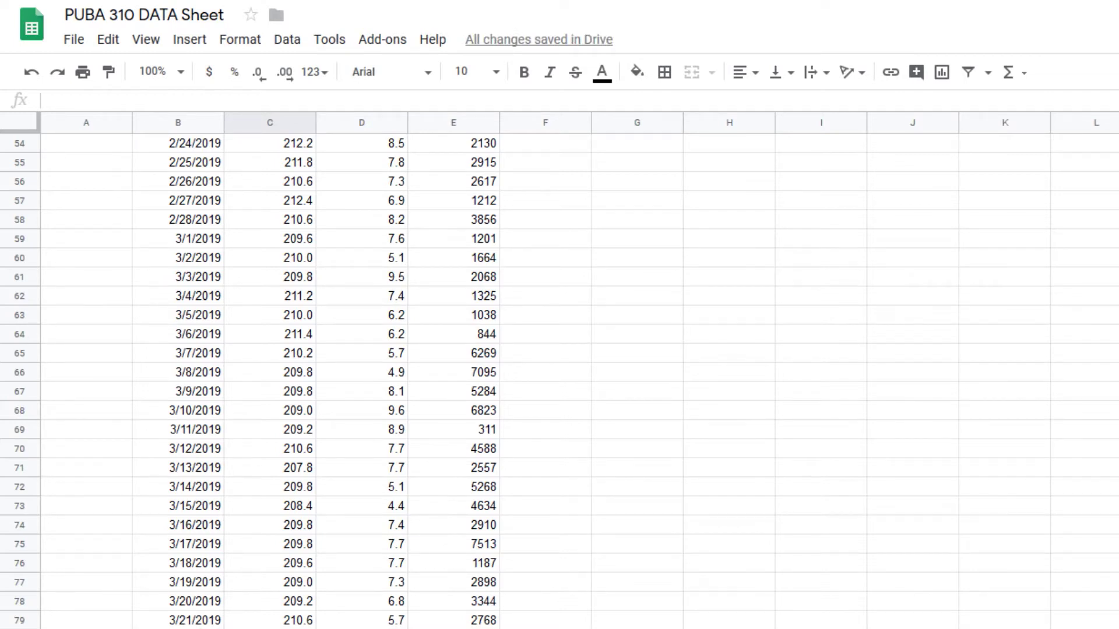
# - Calculate the sample standard deviation of the weights C5:C79 in C83 with STDEV.S
pyautogui.write('=STDEV.P(C5:C79')
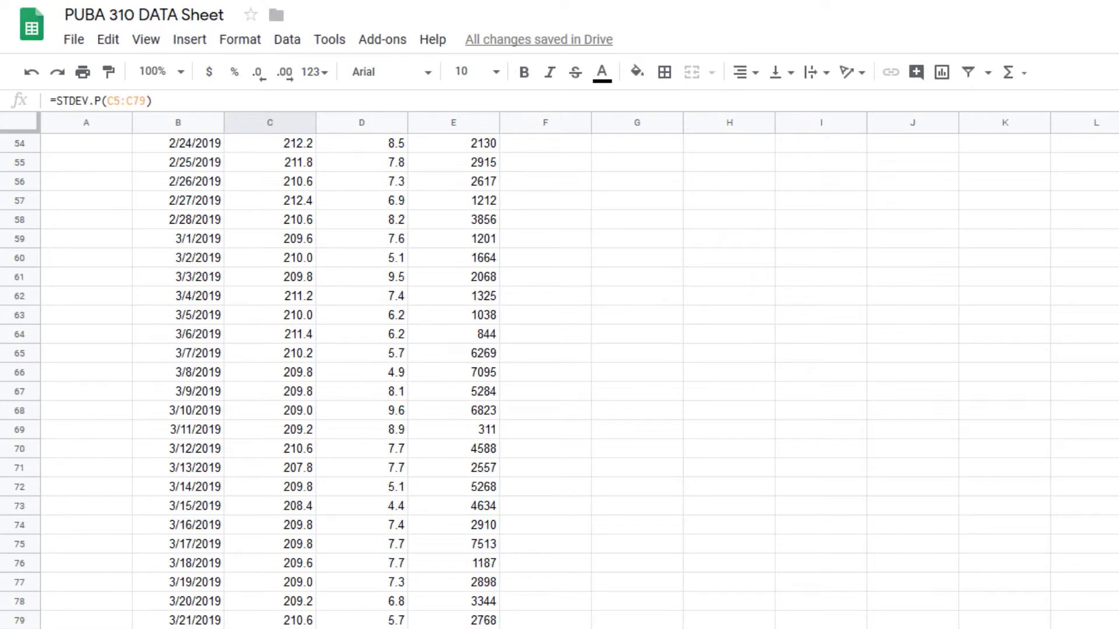
pyautogui.press('Return')
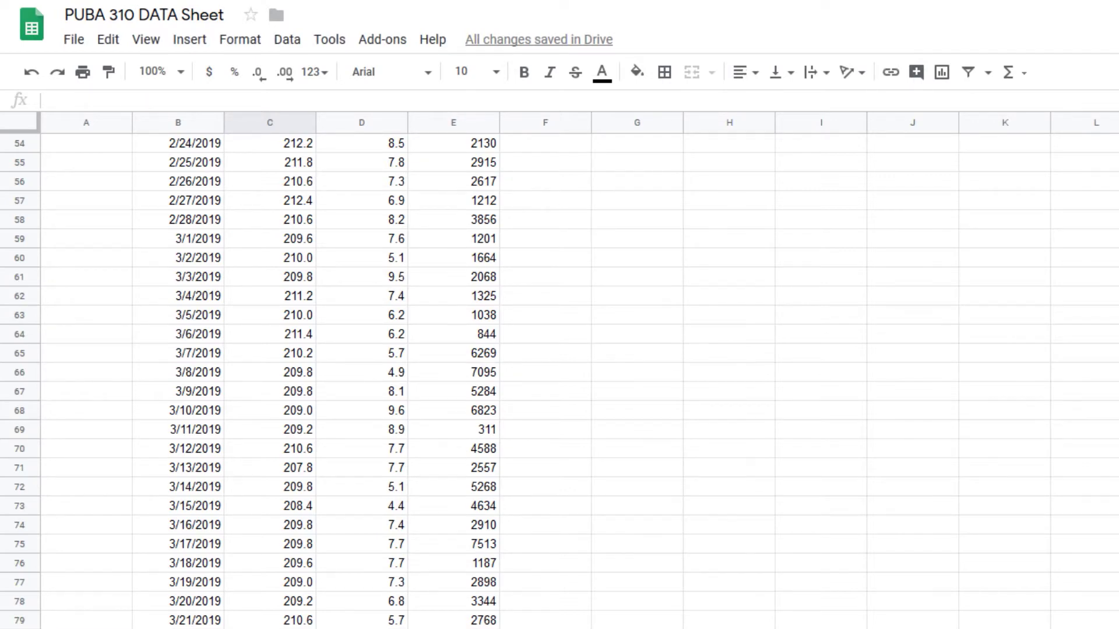
pyautogui.write('=STE')
pyautogui.press('BackSpace')
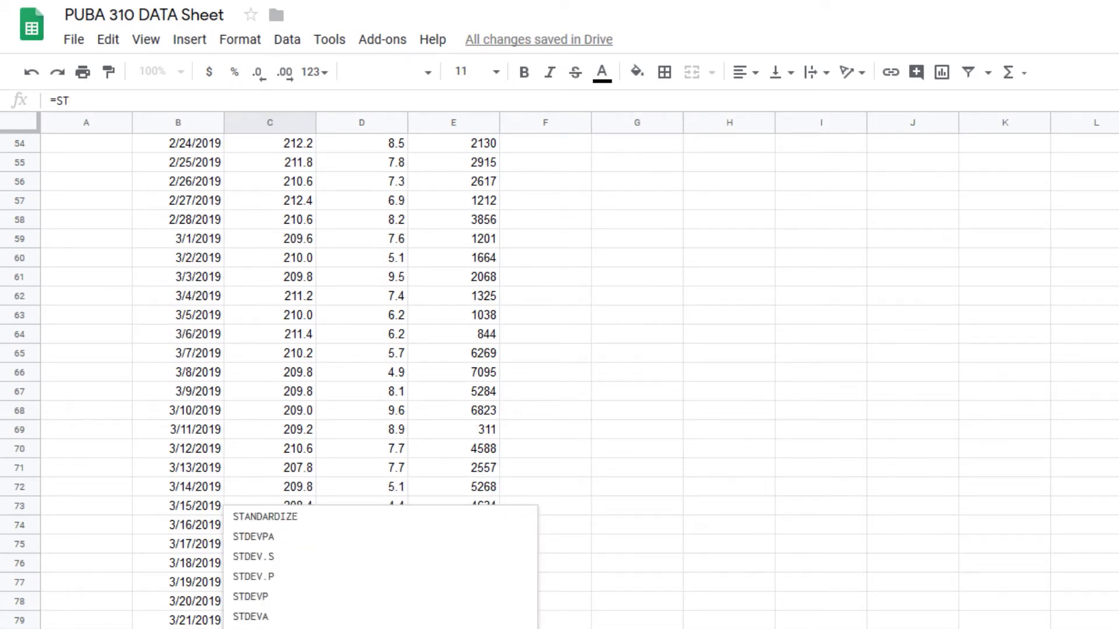
pyautogui.write('DEV')
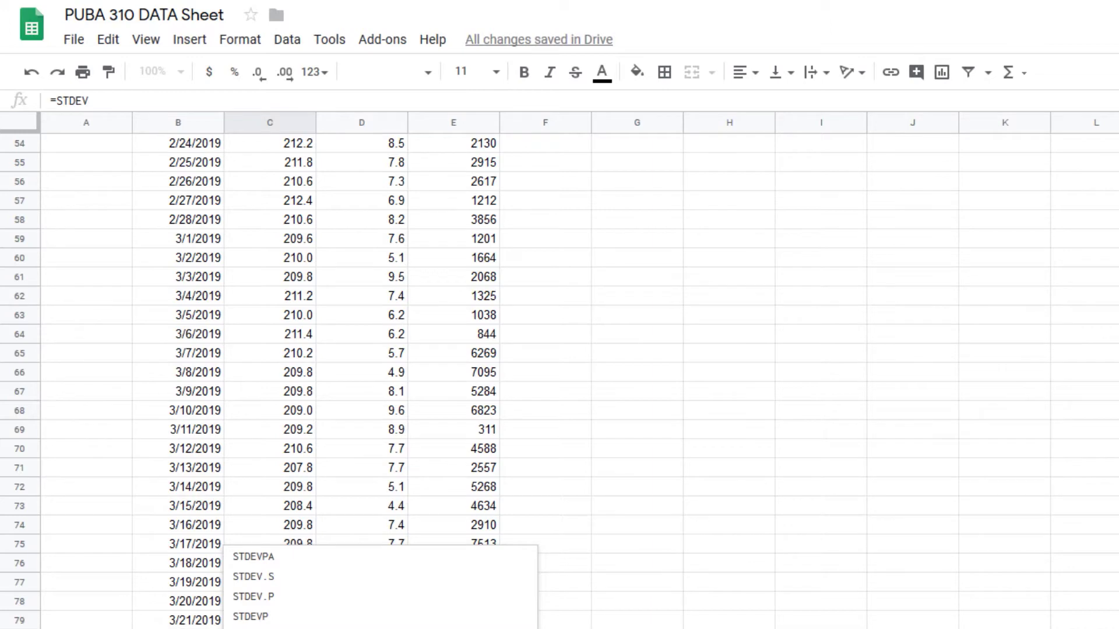
pyautogui.write('.S')
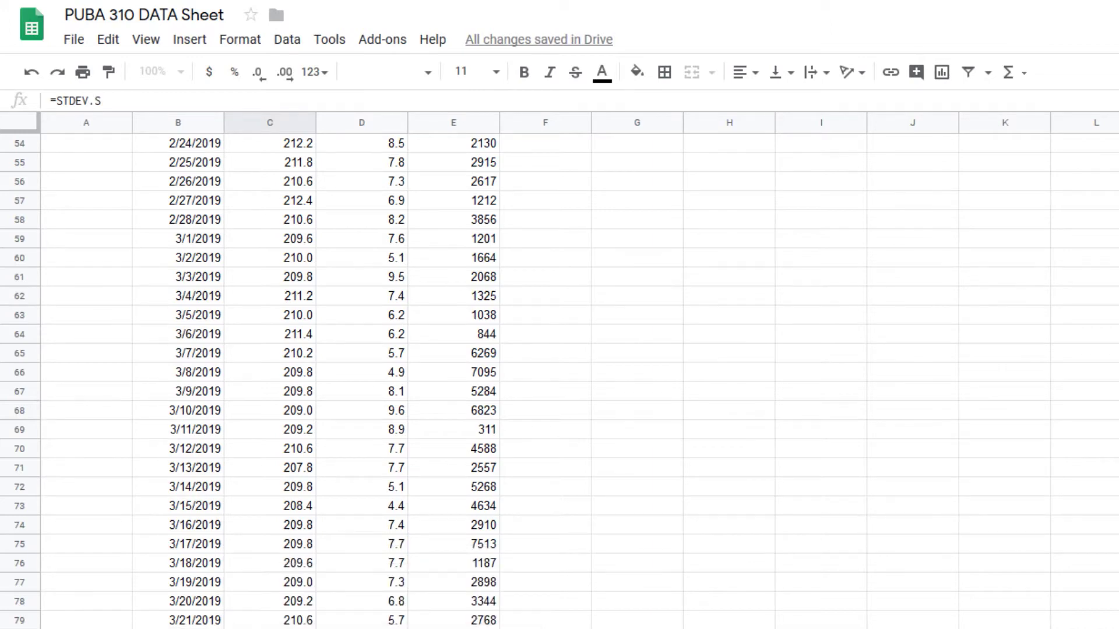
pyautogui.write('(')
pyautogui.moveTo(300, 620); pyautogui.dragTo(272, 233)
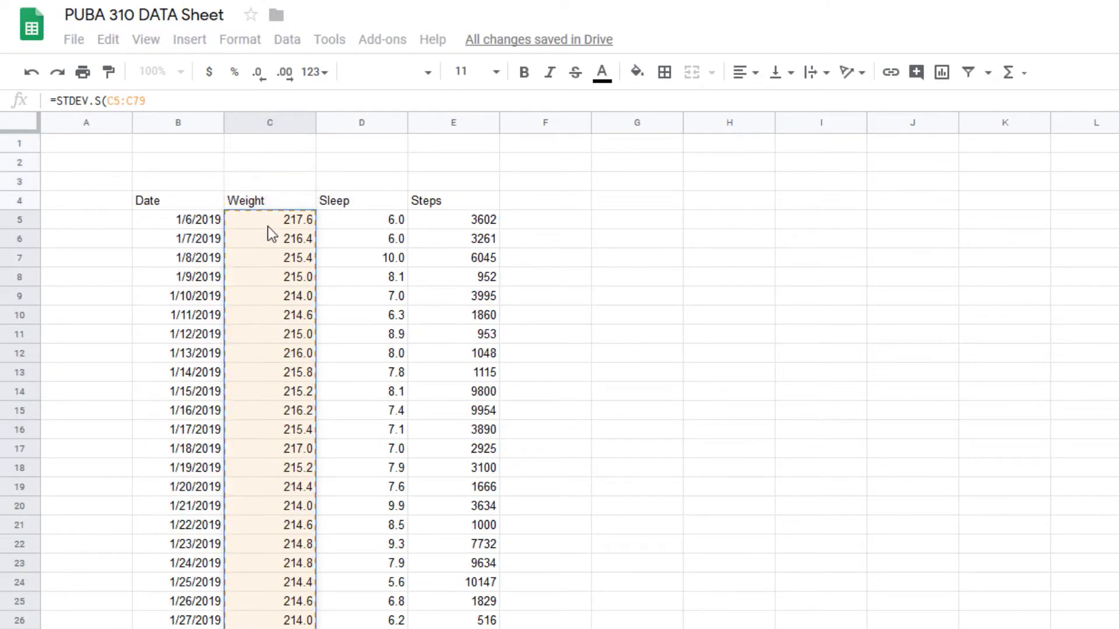
pyautogui.write(')')
pyautogui.press('Return')
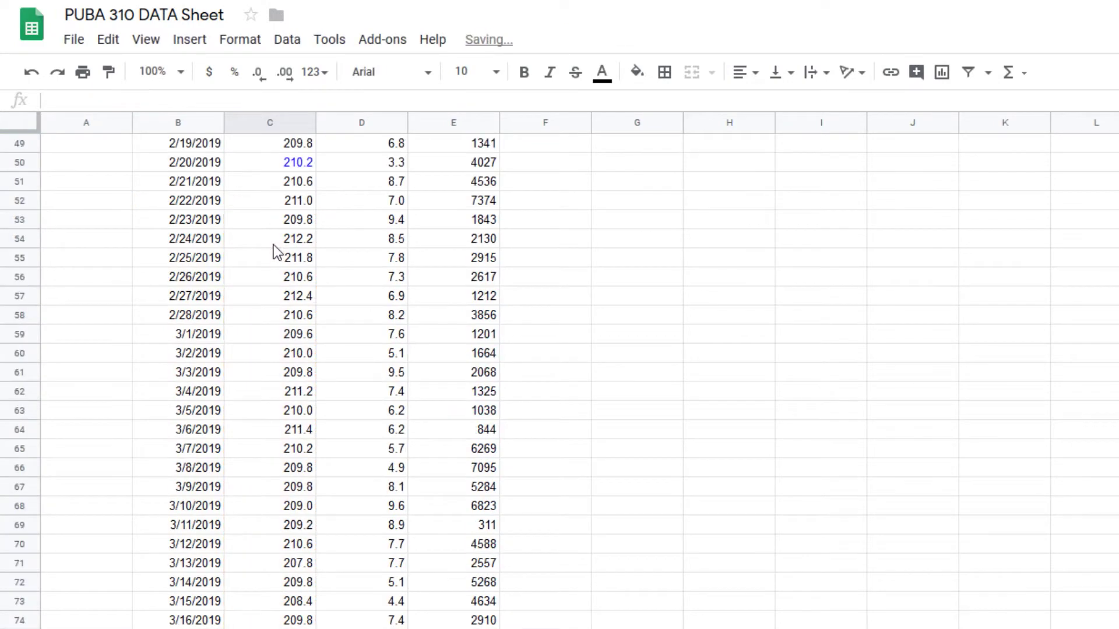
# - Fill the sample standard deviation formula from C83 across to E83 for the sleep and steps columns
pyautogui.press('Up')
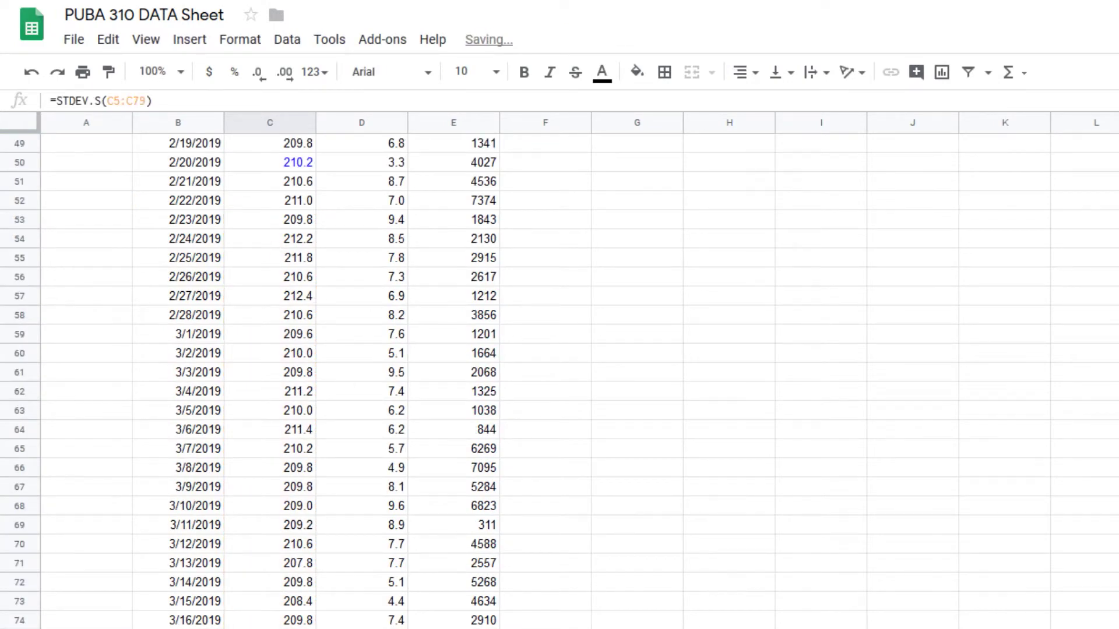
pyautogui.moveTo(315, 628); pyautogui.dragTo(466, 628)
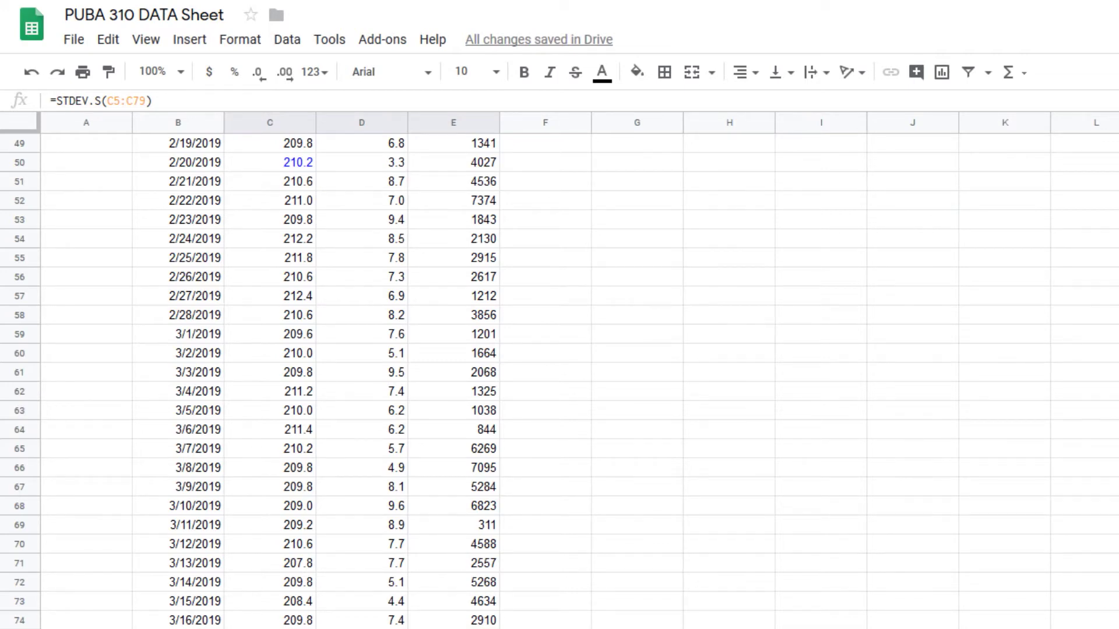
pyautogui.scroll(-4, 560, 373)
pyautogui.scroll(1, 560, 373)
pyautogui.scroll(-1, 559, 373)
pyautogui.scroll(5, 559, 372)
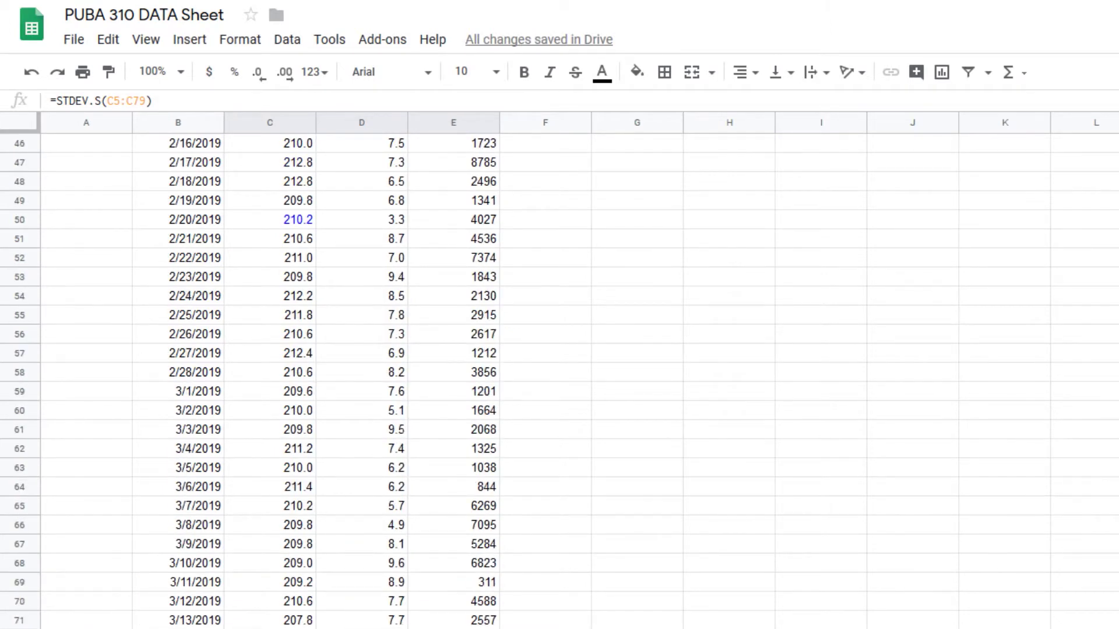
pyautogui.scroll(-4, 559, 373)
pyautogui.scroll(1, 559, 373)
pyautogui.scroll(-1, 559, 372)
pyautogui.scroll(-5, 484, 414)
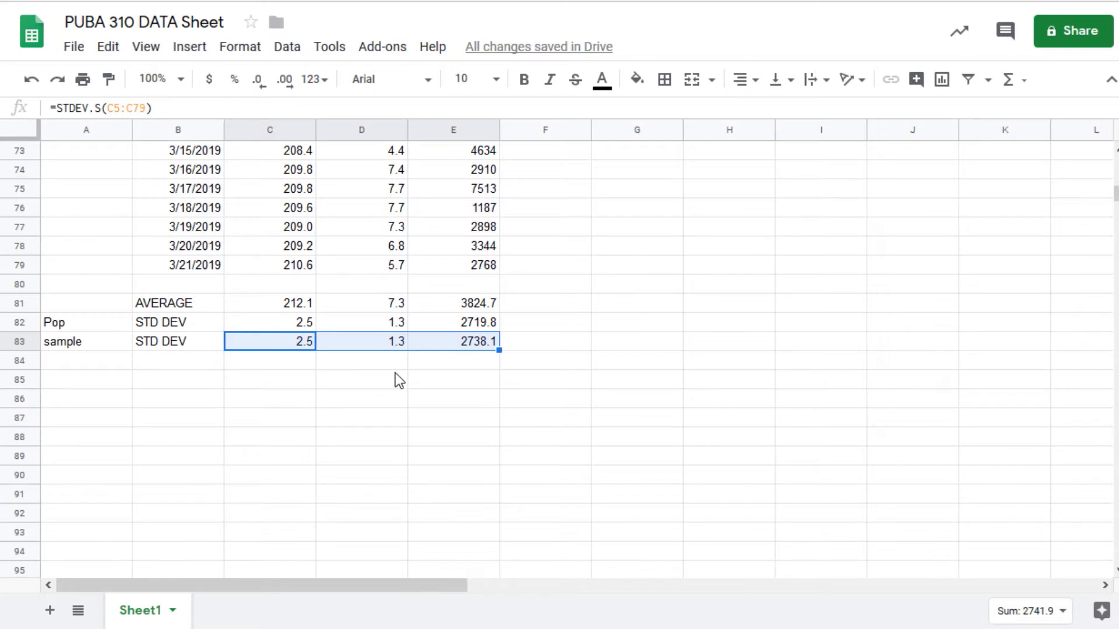
# - Label three new summary rows below the standard deviations with Min in A85, Median in A86 and Max in A87
pyautogui.scroll(1, 351, 451)
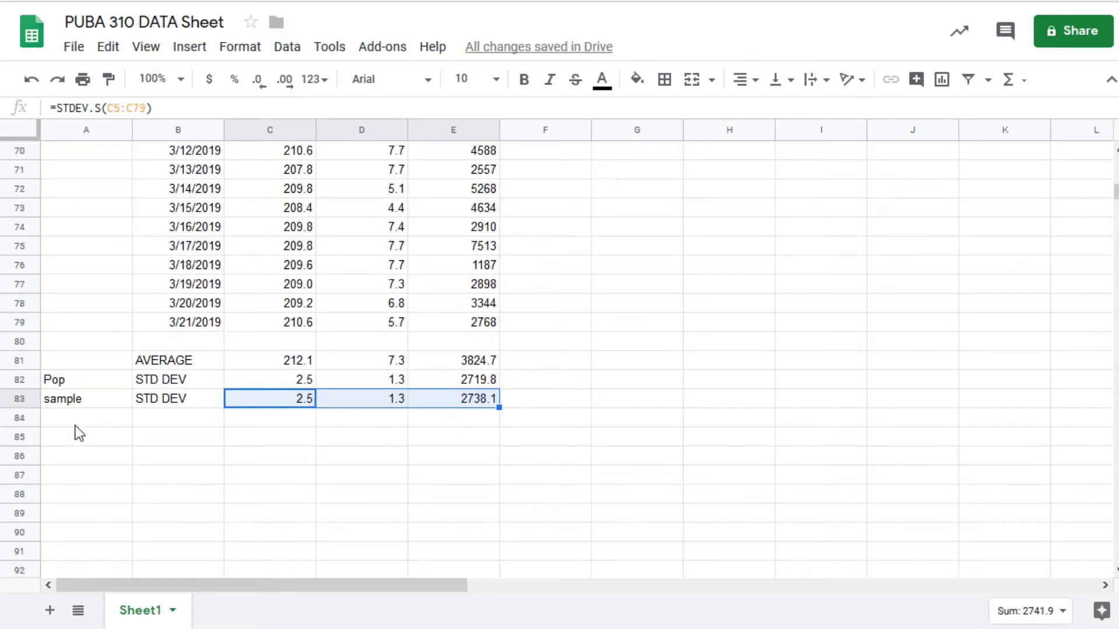
pyautogui.click(94, 442)
pyautogui.write('Min')
pyautogui.press('Return')
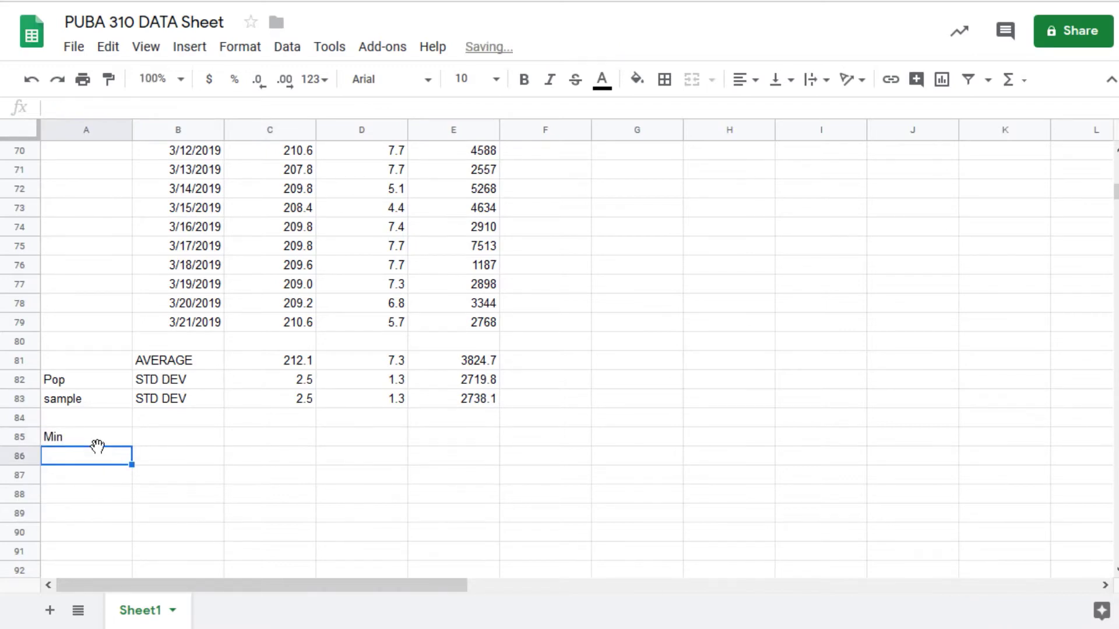
pyautogui.write('Me')
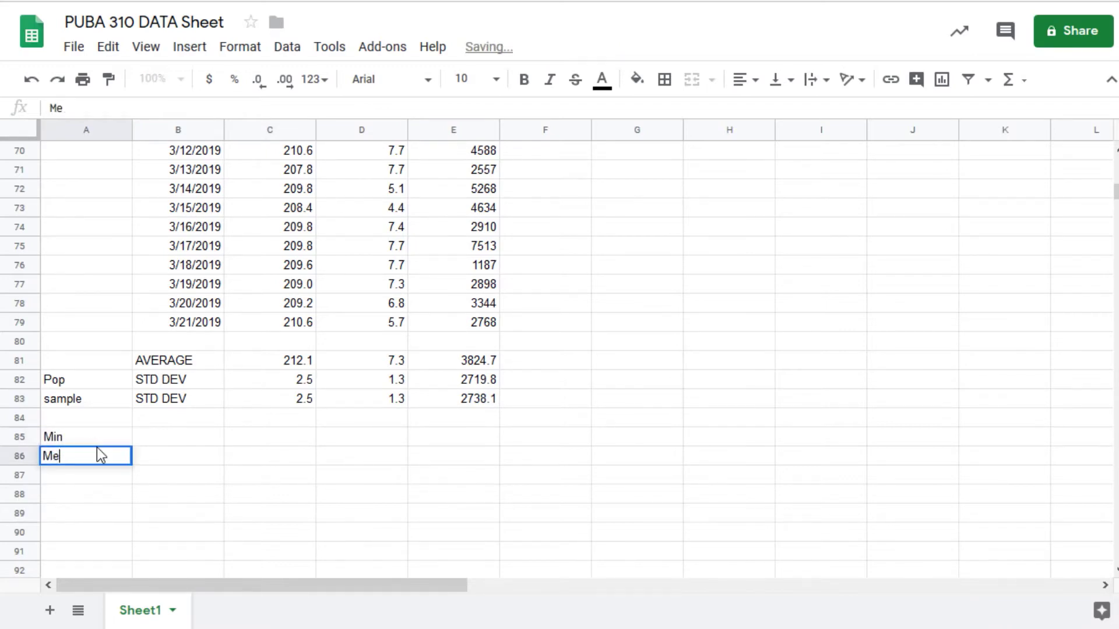
pyautogui.write('dian')
pyautogui.press('Return')
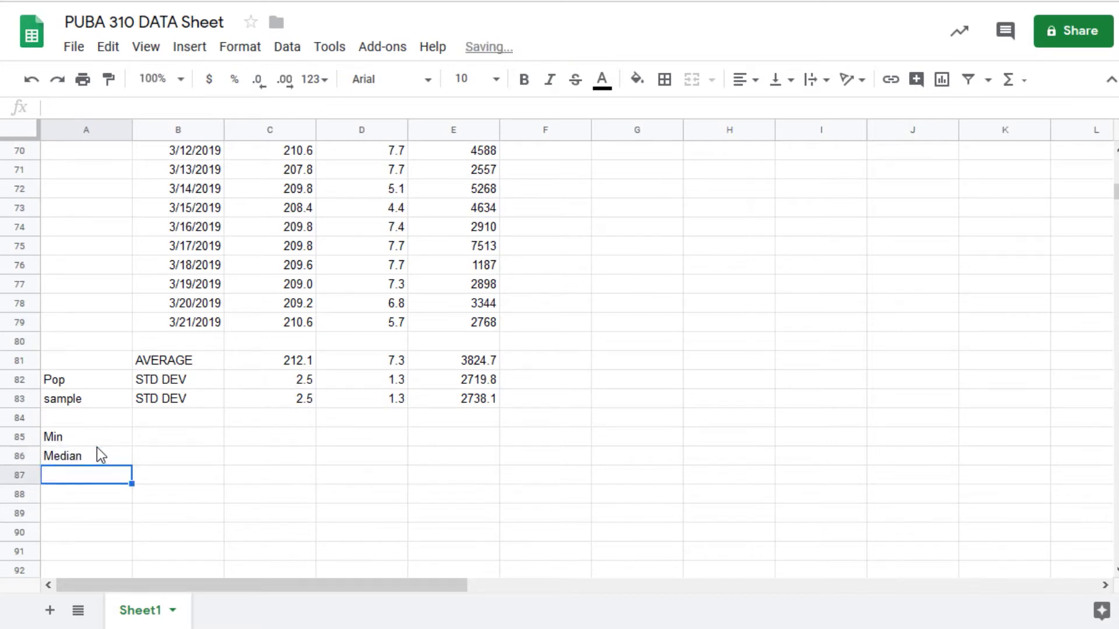
pyautogui.write('Max')
pyautogui.press('Return')
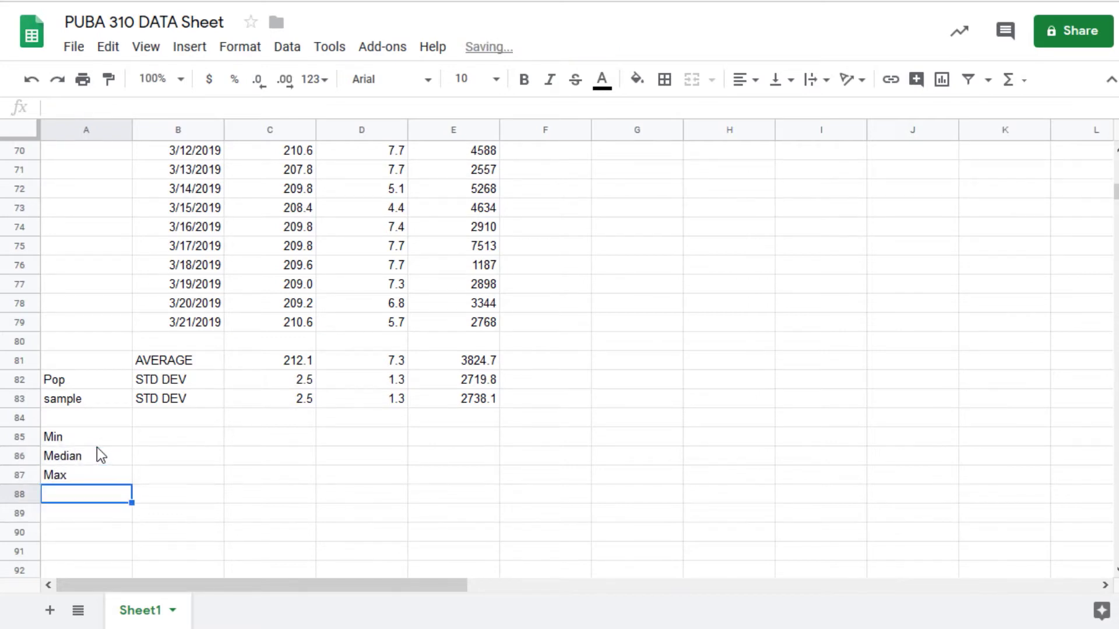
# - Calculate the minimum weight in C85 with the Min function over the range C5:C79
pyautogui.click(292, 443)
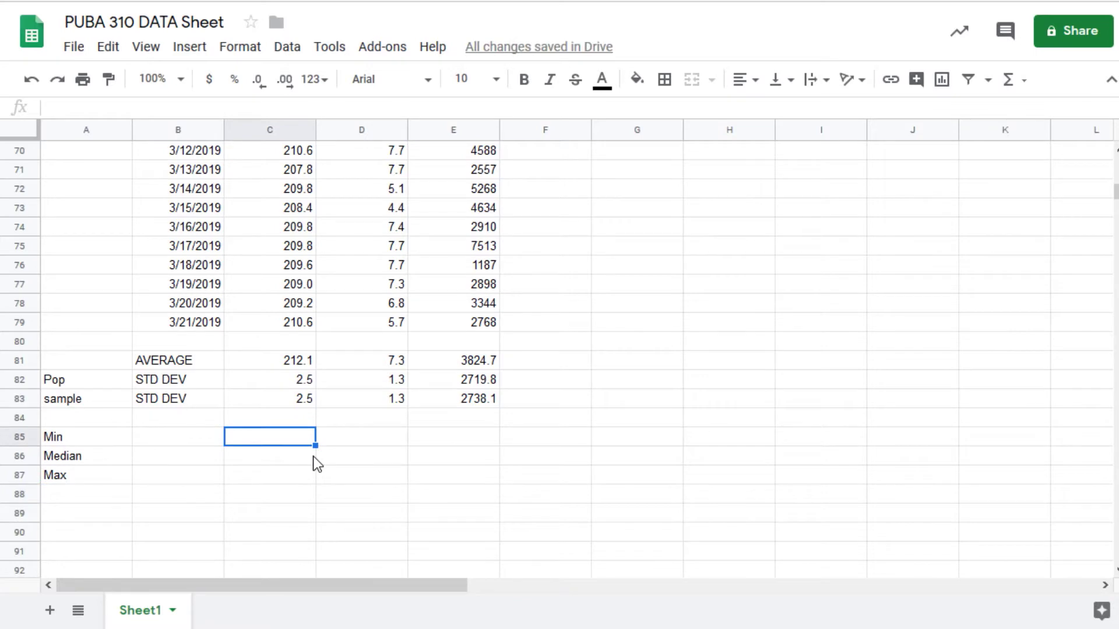
pyautogui.write('=Min')
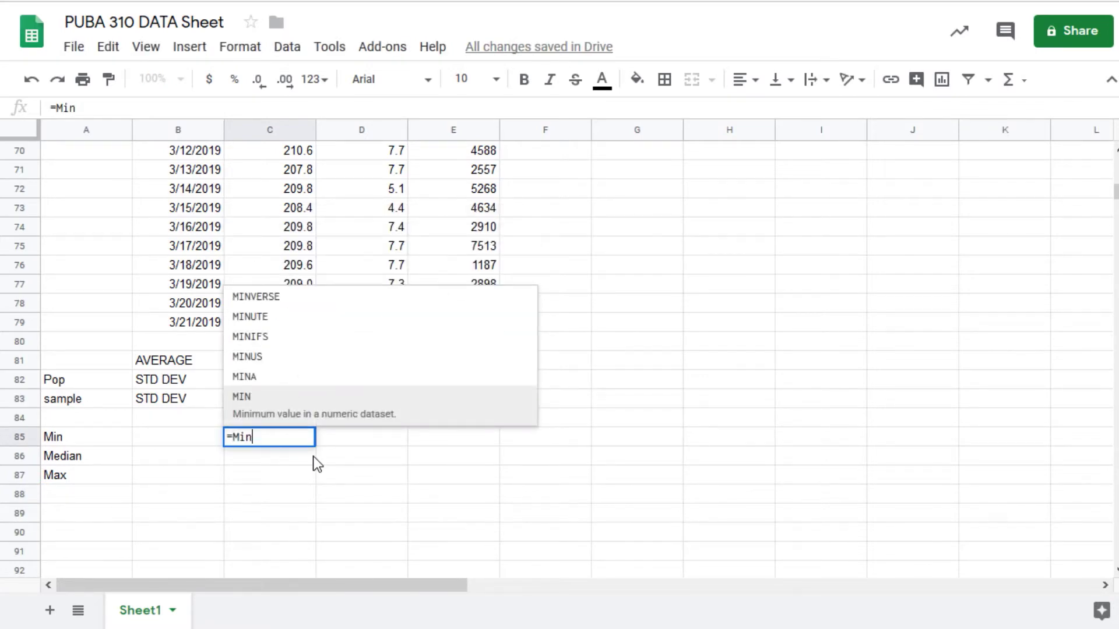
pyautogui.write('(')
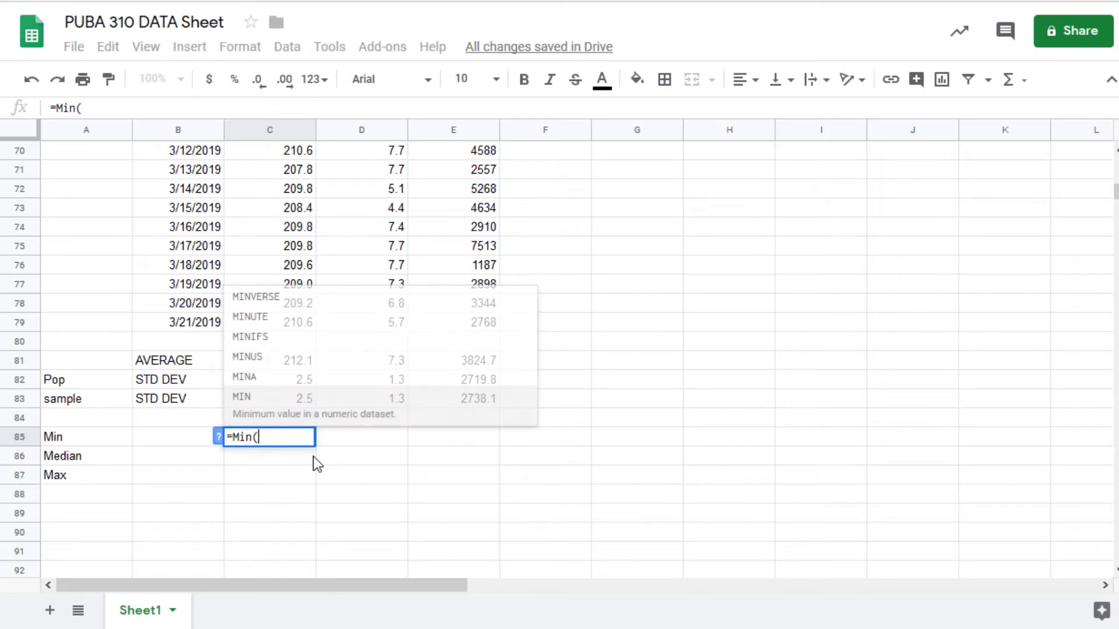
pyautogui.moveTo(302, 323); pyautogui.dragTo(302, 283)
pyautogui.moveTo(312, 120); pyautogui.dragTo(257, 234)
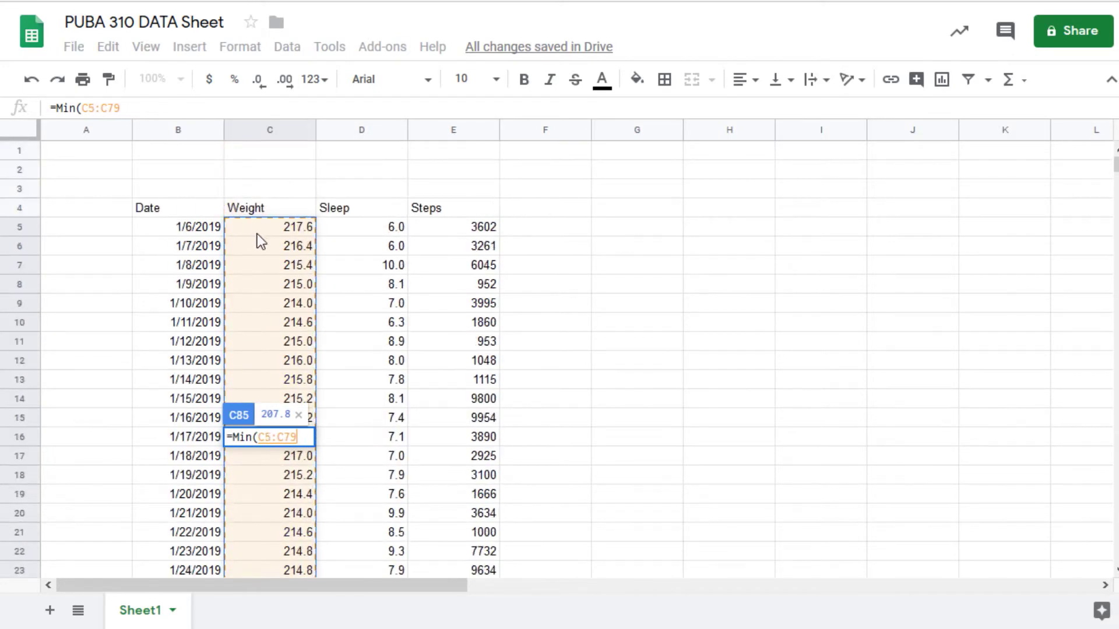
pyautogui.write(')')
pyautogui.press('Return')
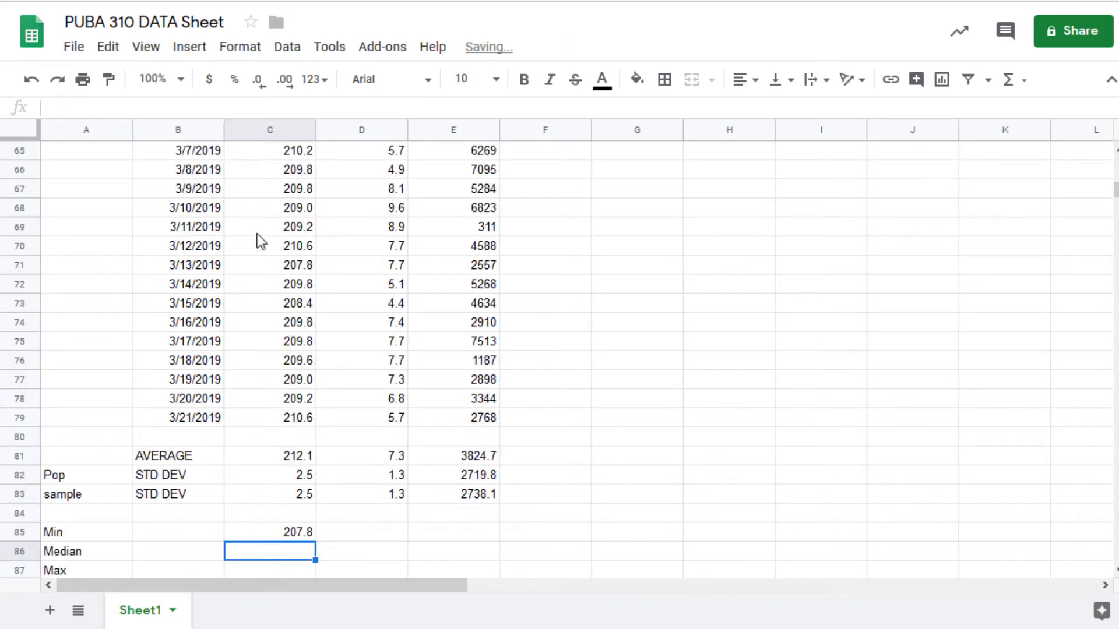
# - Calculate the median weight in C86 with the Median function over the range C5:C79
pyautogui.write('=')
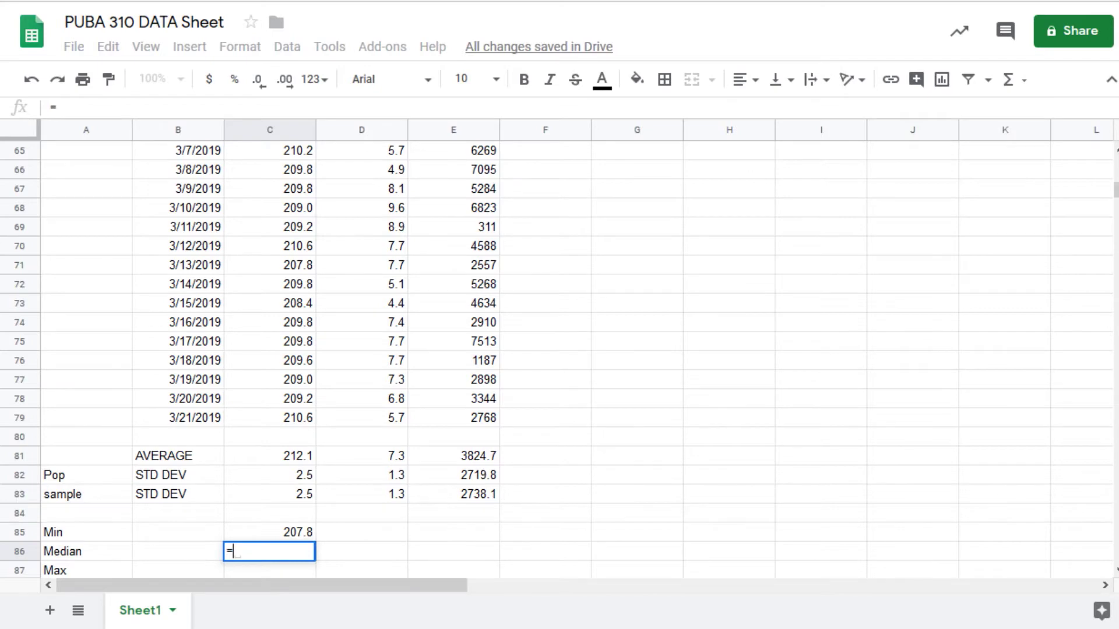
pyautogui.write('Median')
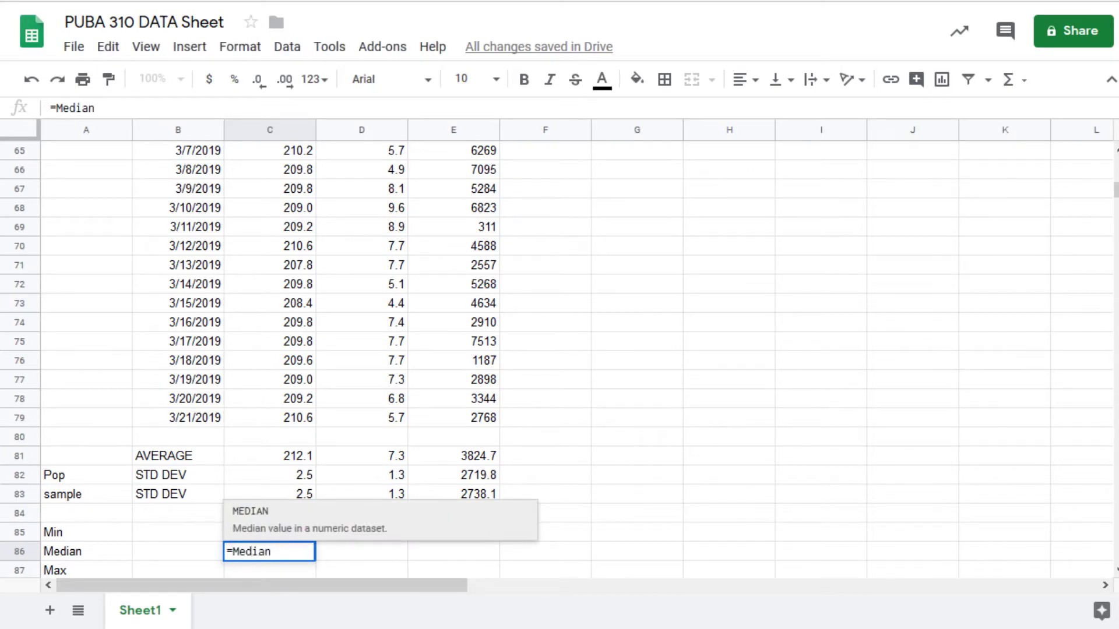
pyautogui.write('(')
pyautogui.moveTo(290, 416); pyautogui.dragTo(247, 228)
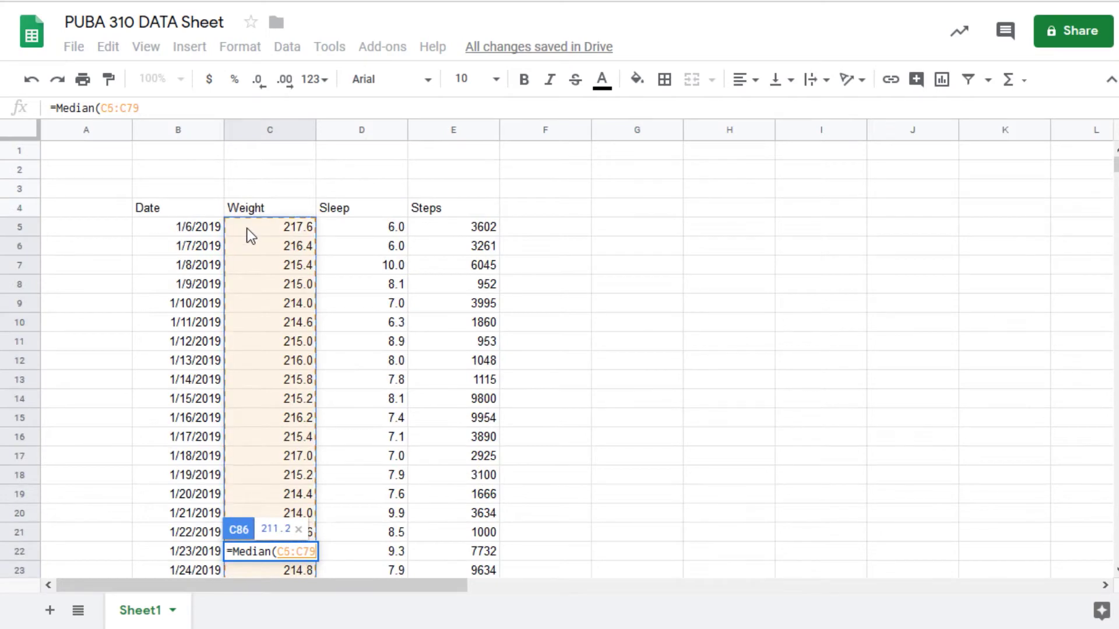
pyautogui.press('Return')
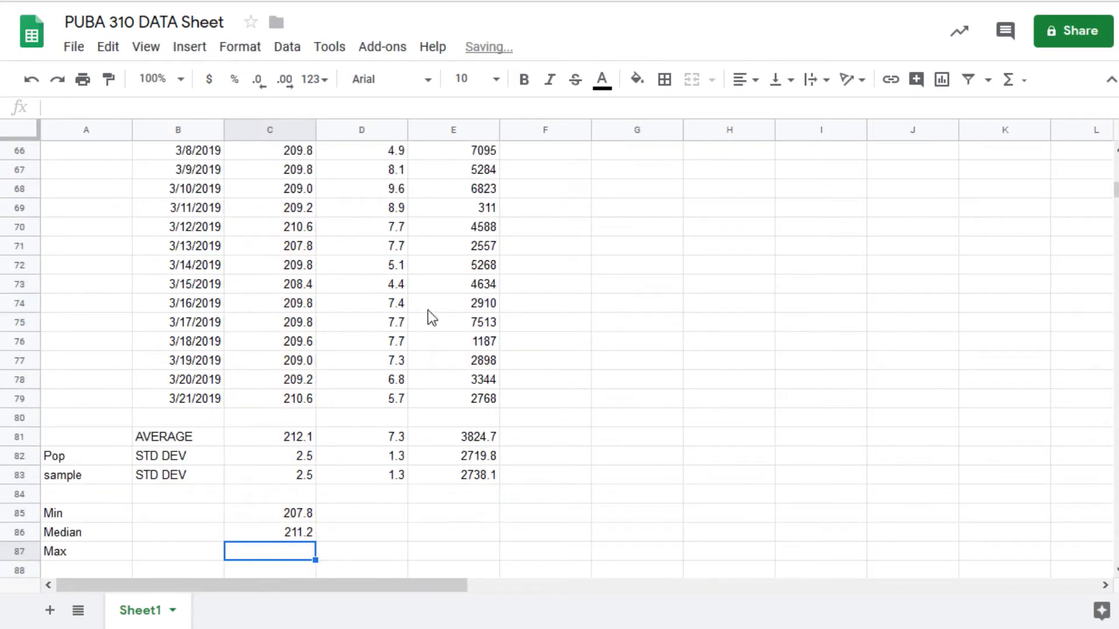
# - Calculate the maximum weight in C87 with the Max function over the range C5:C79
pyautogui.write('=Ma')
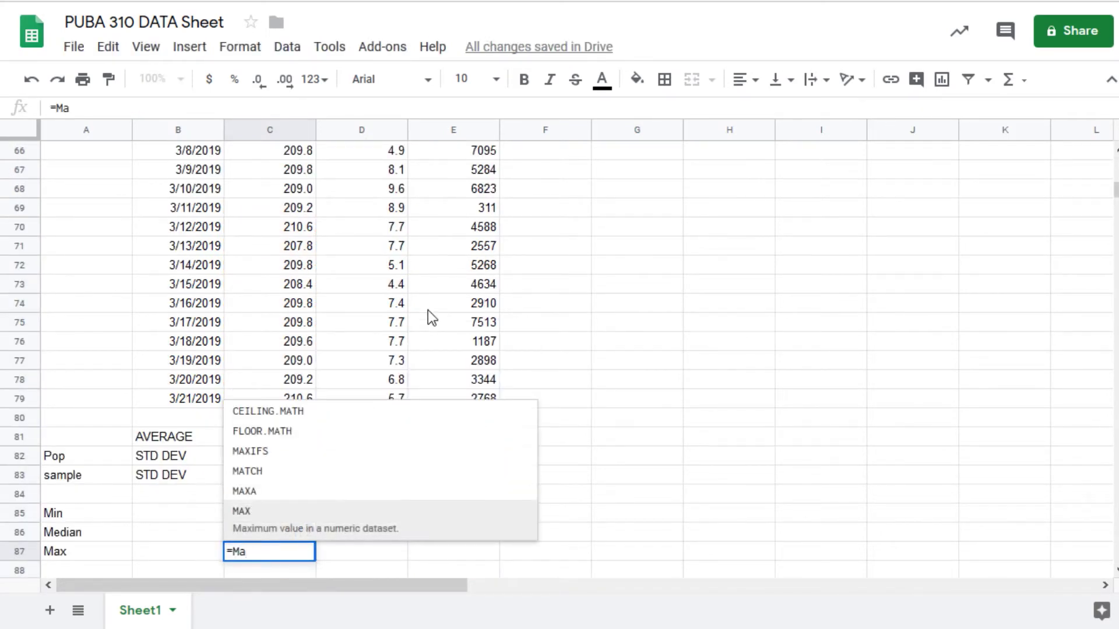
pyautogui.write('x(')
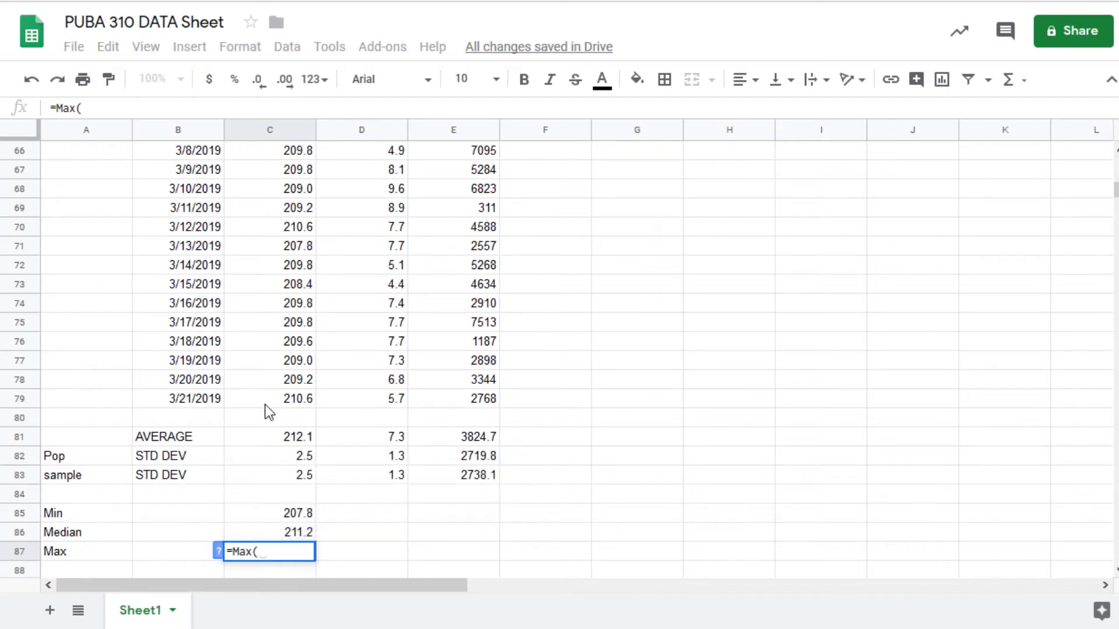
pyautogui.moveTo(260, 397); pyautogui.dragTo(269, 232)
pyautogui.write(')')
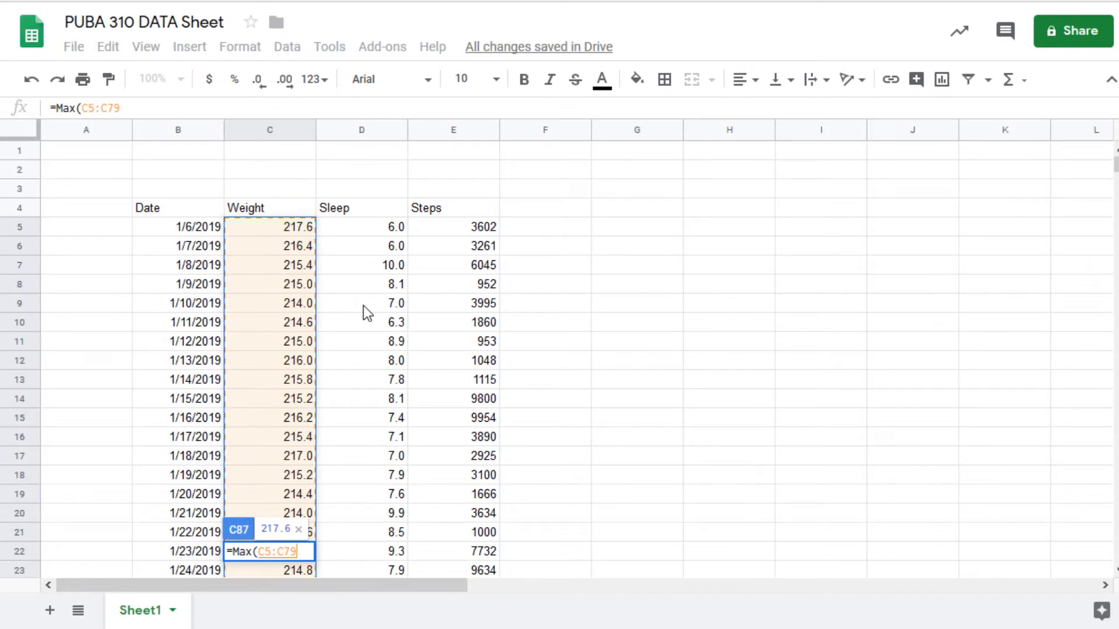
pyautogui.press('Return')
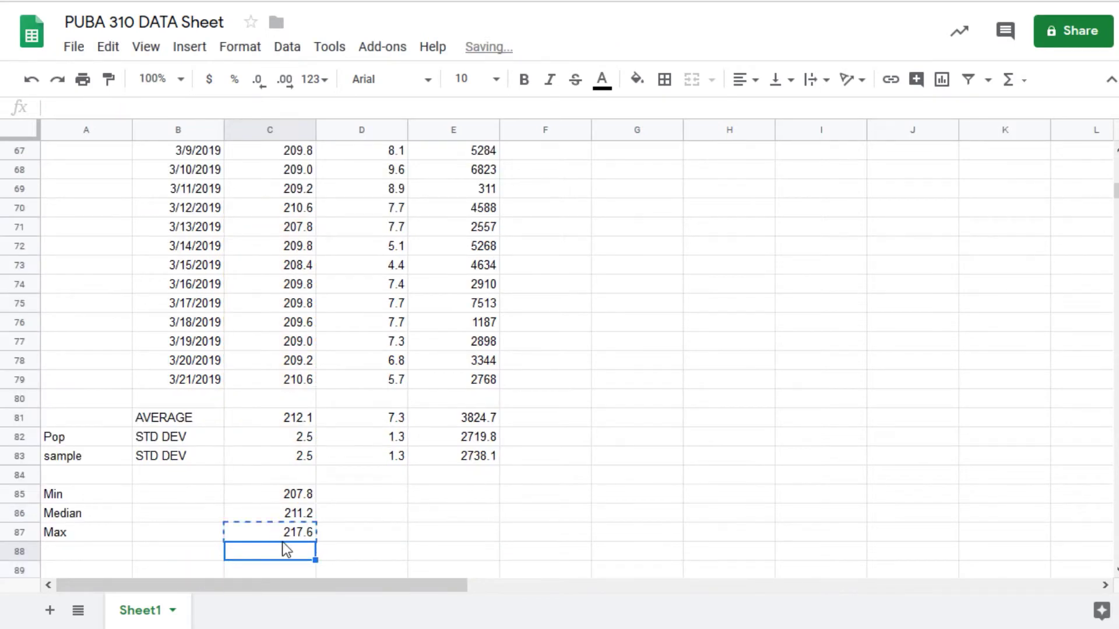
pyautogui.moveTo(282, 542); pyautogui.dragTo(282, 541)
pyautogui.click(290, 563)
pyautogui.click(286, 538)
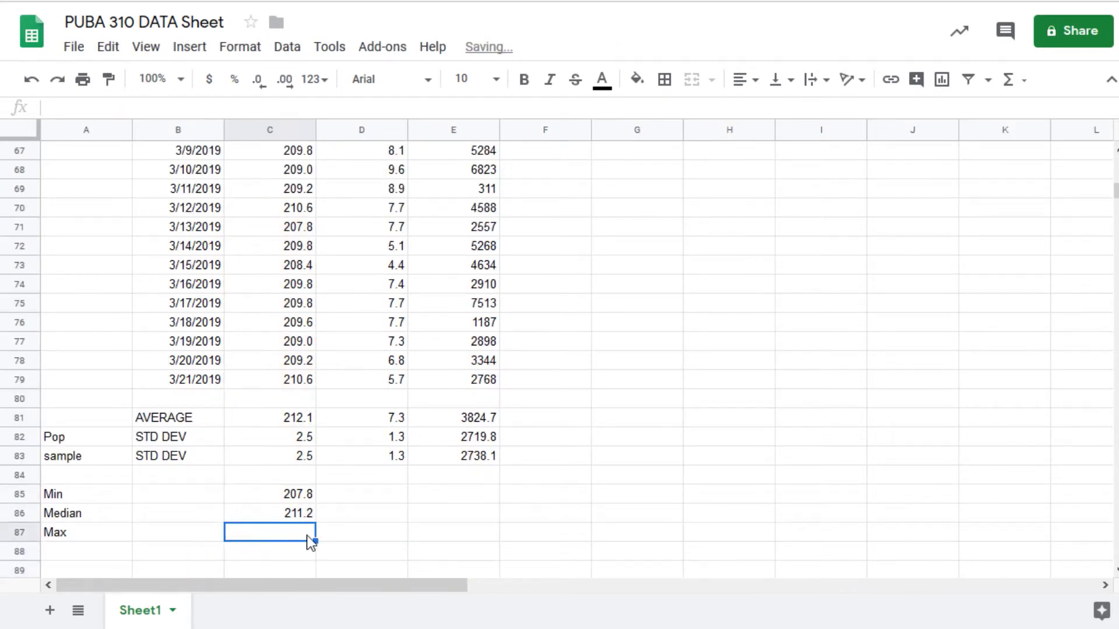
pyautogui.hotkey('ctrl', 'z')
# - Fill the Min, Median and Max formulas from C85:C87 across columns D and E for sleep and steps
pyautogui.moveTo(289, 494); pyautogui.dragTo(474, 537)
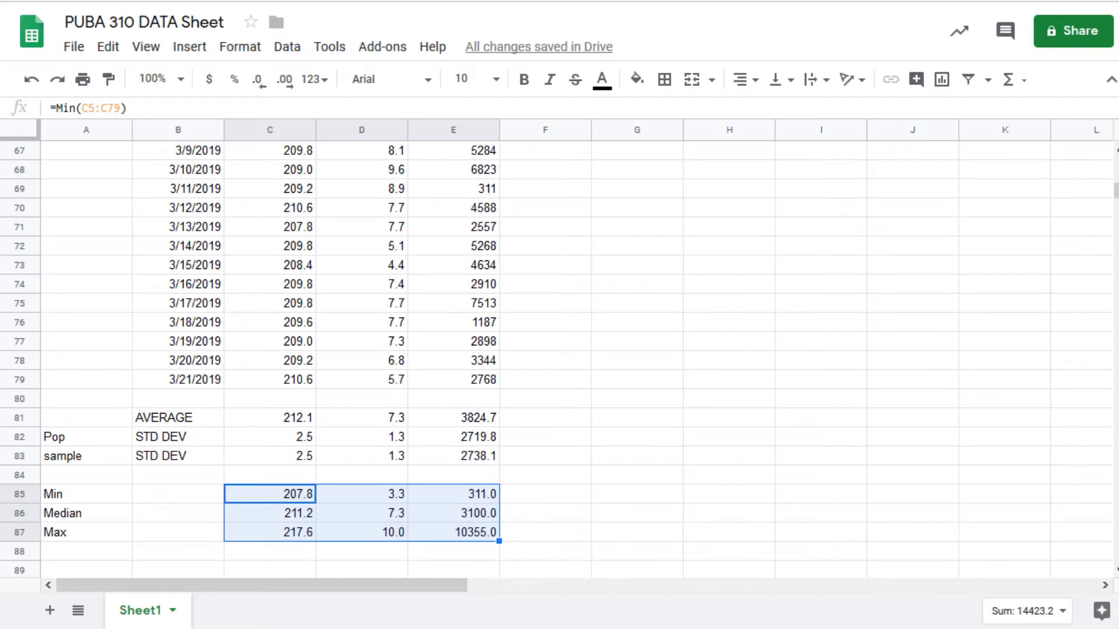
pyautogui.scroll(20, 295, 491)
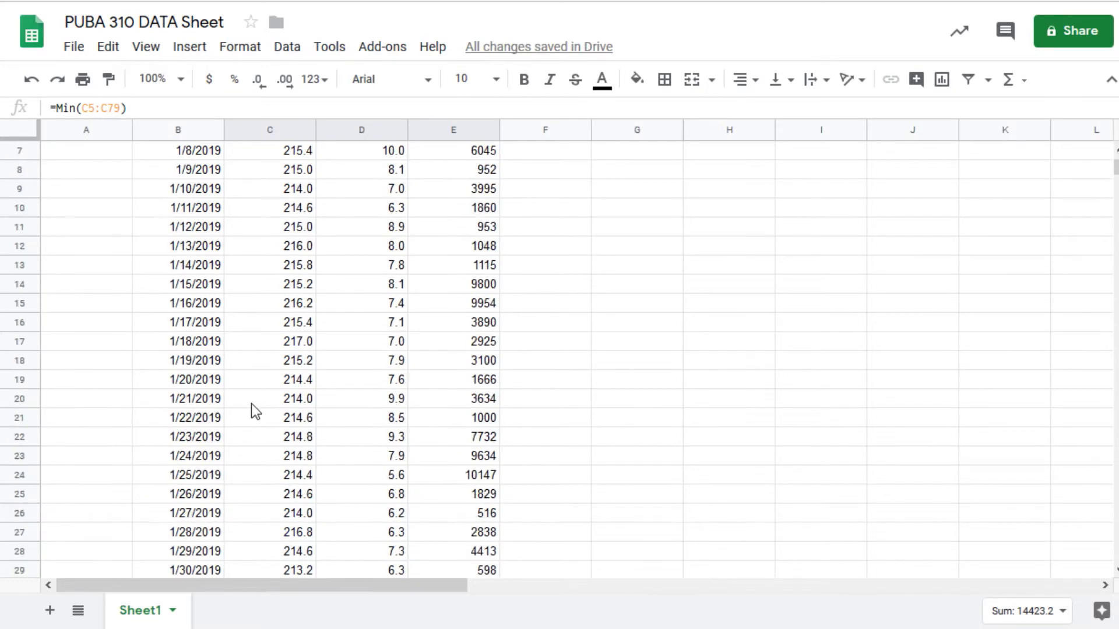
pyautogui.scroll(-18, 431, 412)
pyautogui.scroll(6, 357, 460)
pyautogui.scroll(-13, 292, 341)
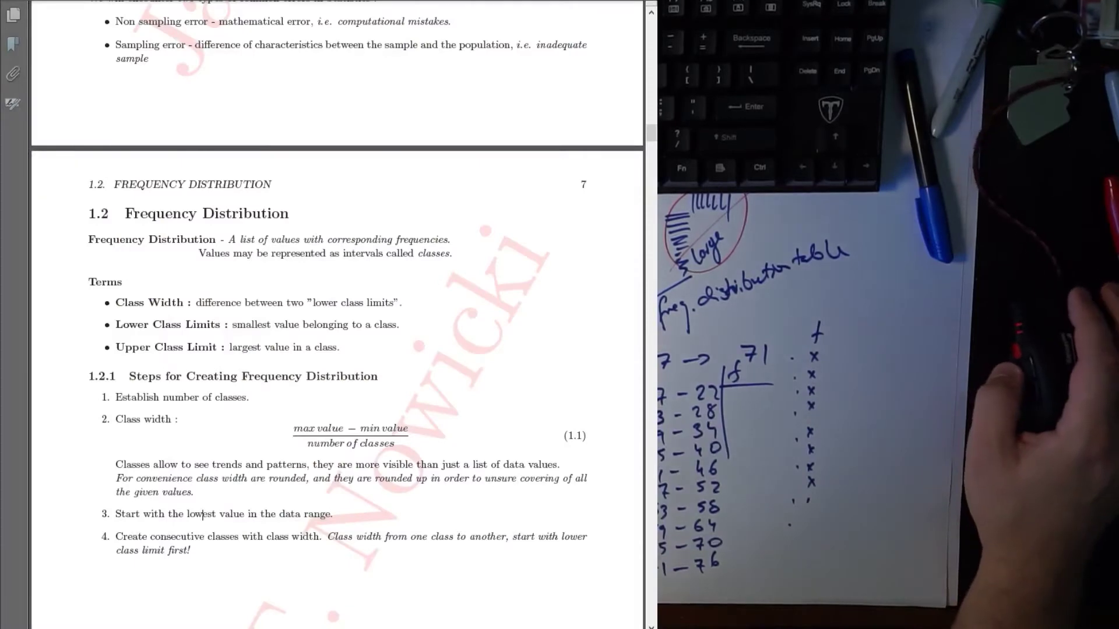
# - In the PDF course notes, highlight the section 1.2.1 heading "Steps for Creating Frequency Distribution"
pyautogui.scroll(-1, 203, 515)
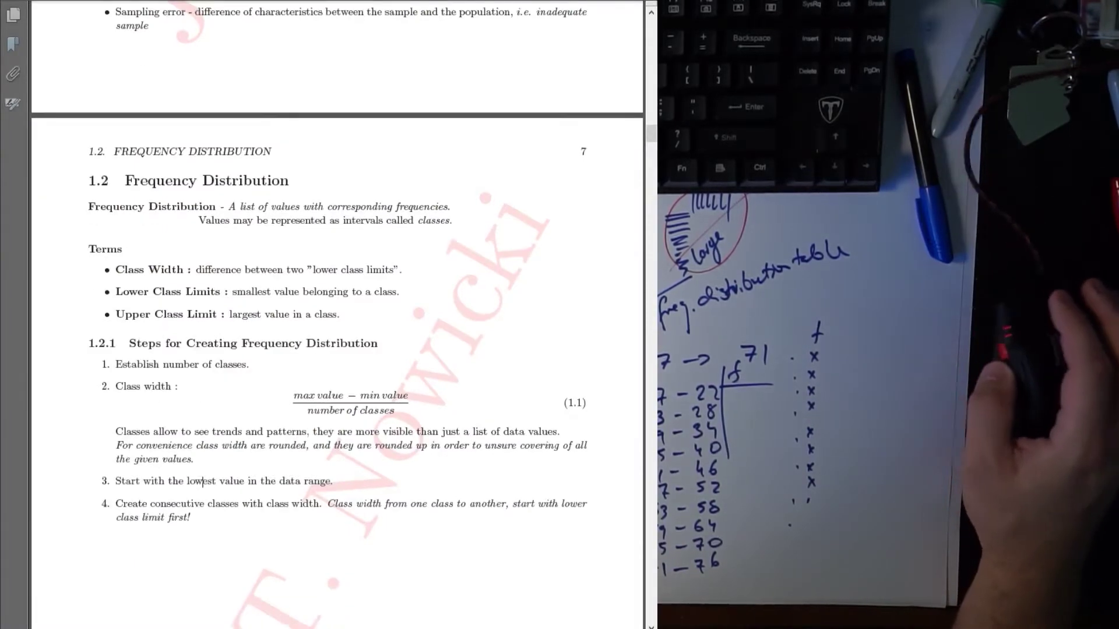
pyautogui.moveTo(129, 344); pyautogui.dragTo(377, 345)
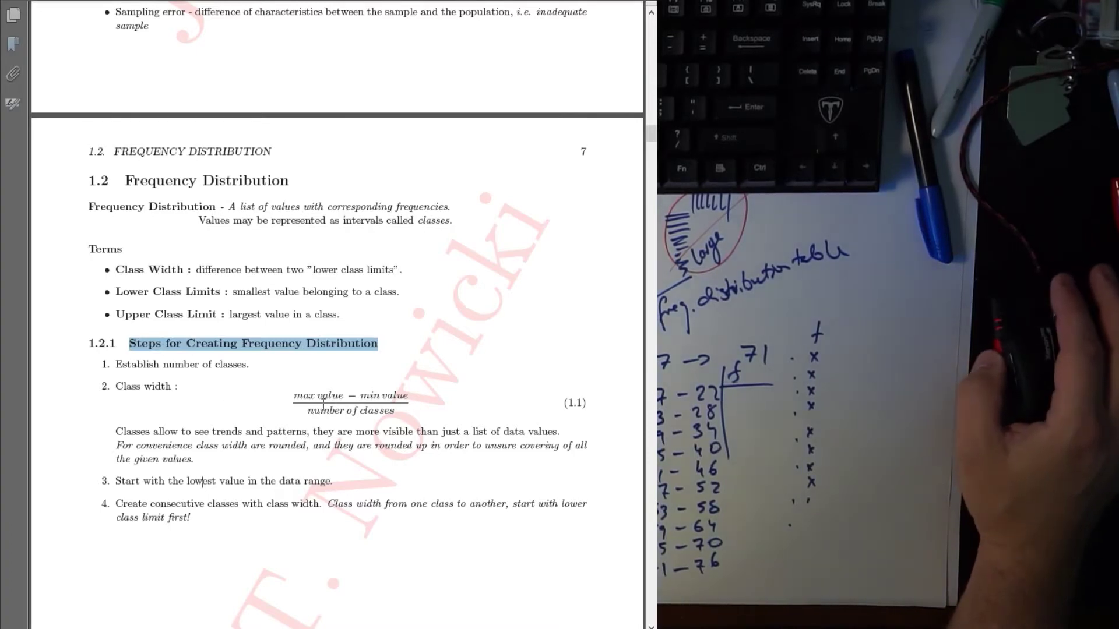
# - In the PDF course notes, highlight equation 1.3, the rule of thumb for picking the number of classes
pyautogui.scroll(-5, 303, 403)
pyautogui.scroll(3, 268, 404)
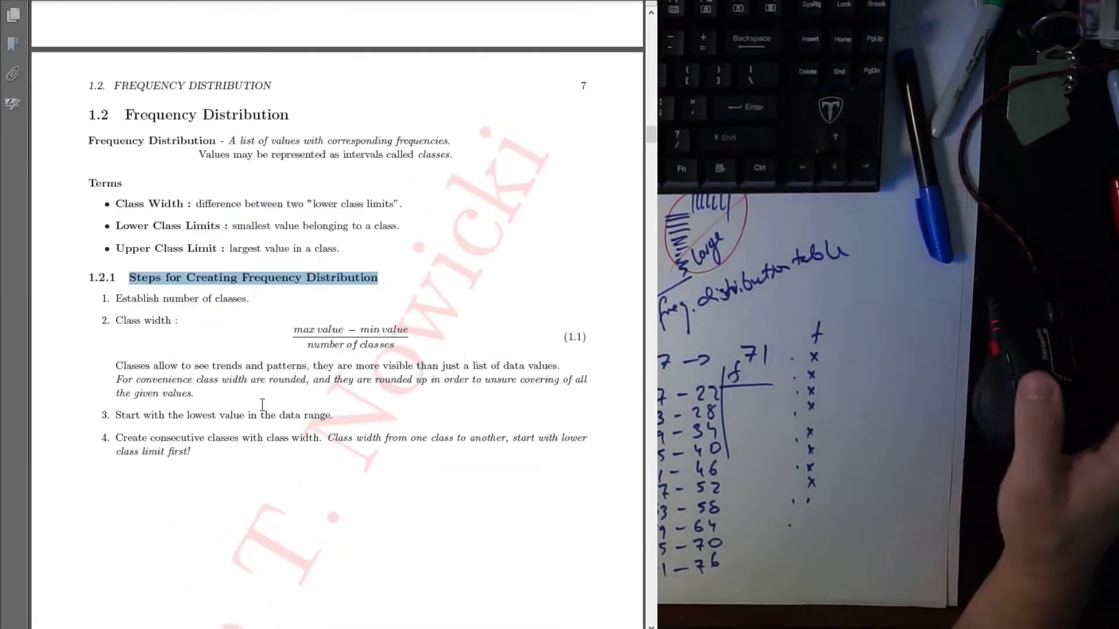
pyautogui.scroll(-2, 262, 405)
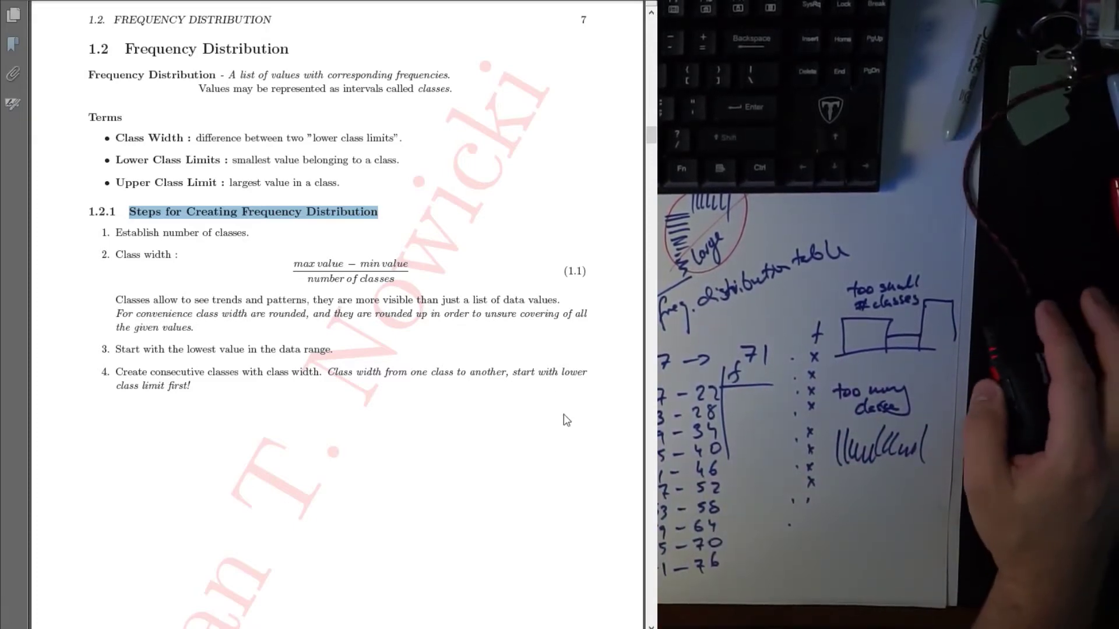
pyautogui.scroll(-10, 499, 437)
pyautogui.scroll(-15, 476, 430)
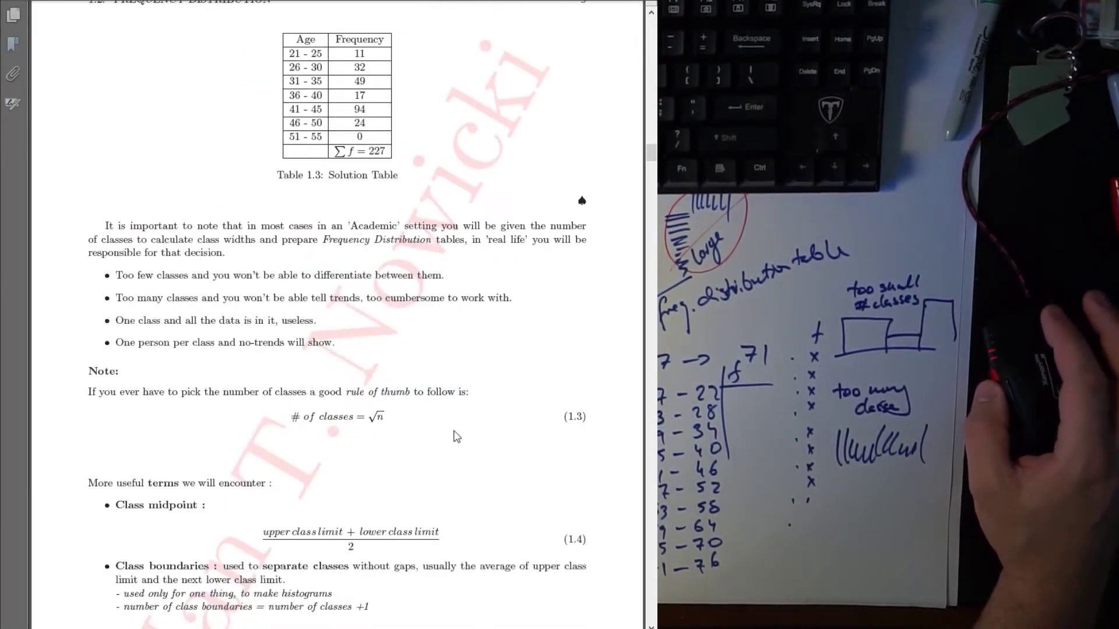
pyautogui.moveTo(401, 416)
pyautogui.mouseDown()
pyautogui.moveTo(289, 420)
pyautogui.moveTo(486, 454)
pyautogui.moveTo(379, 407)
pyautogui.moveTo(266, 399)
pyautogui.mouseUp()
pyautogui.click(299, 426)
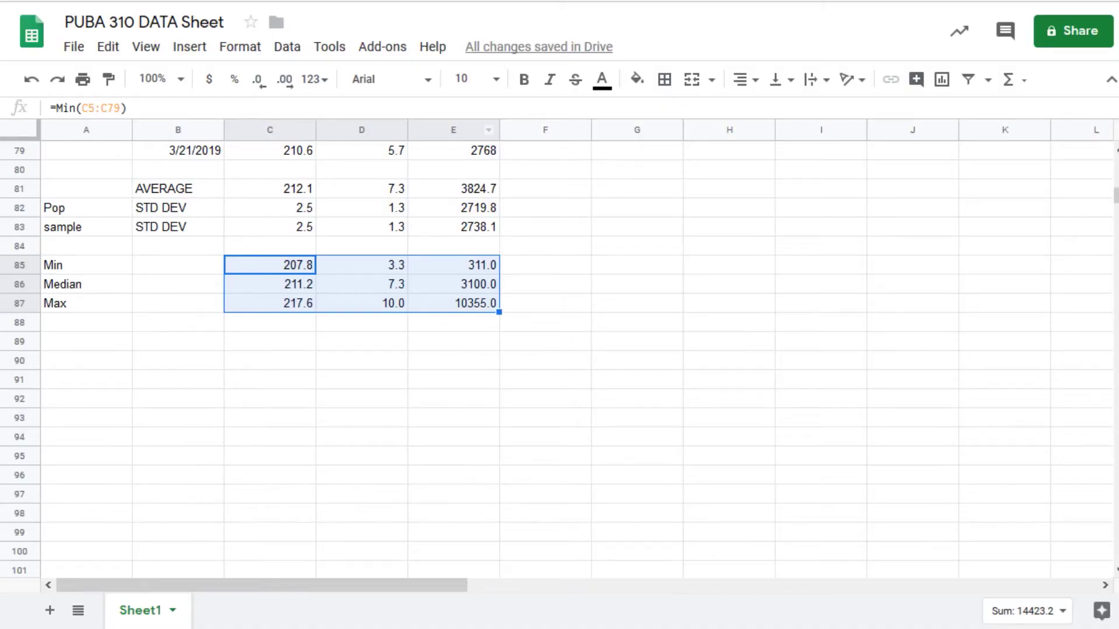
# - In the PUBA 310 DATA Sheet, number the data rows consecutively from 1 to 75 in A5:A79
pyautogui.scroll(9, 282, 417)
pyautogui.click(282, 417)
pyautogui.scroll(17, 282, 417)
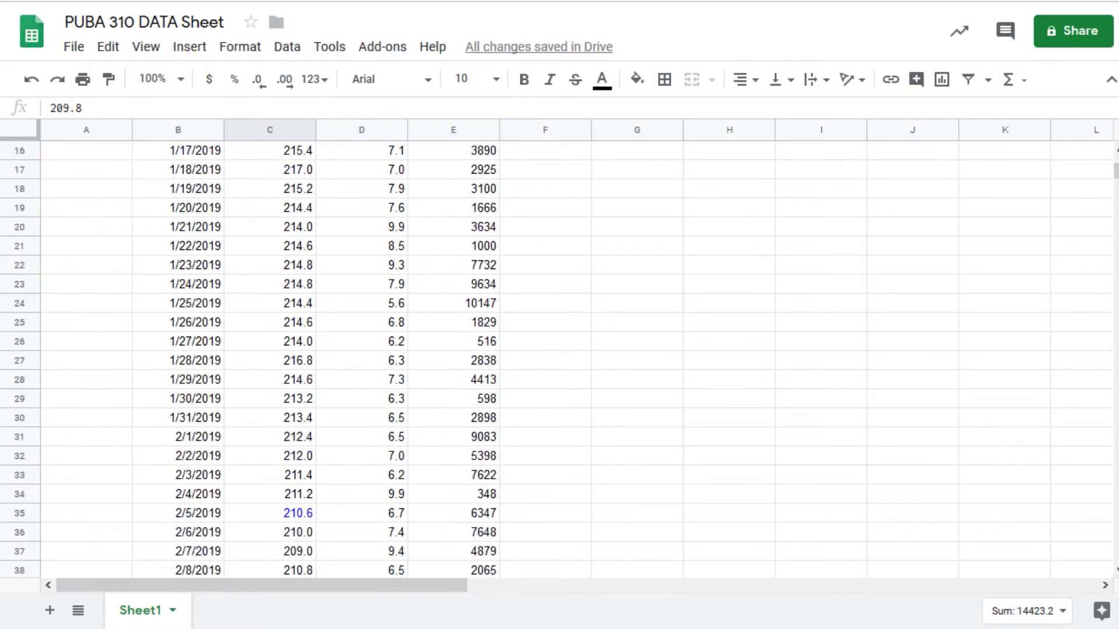
pyautogui.scroll(-20, 272, 381)
pyautogui.scroll(20, 270, 395)
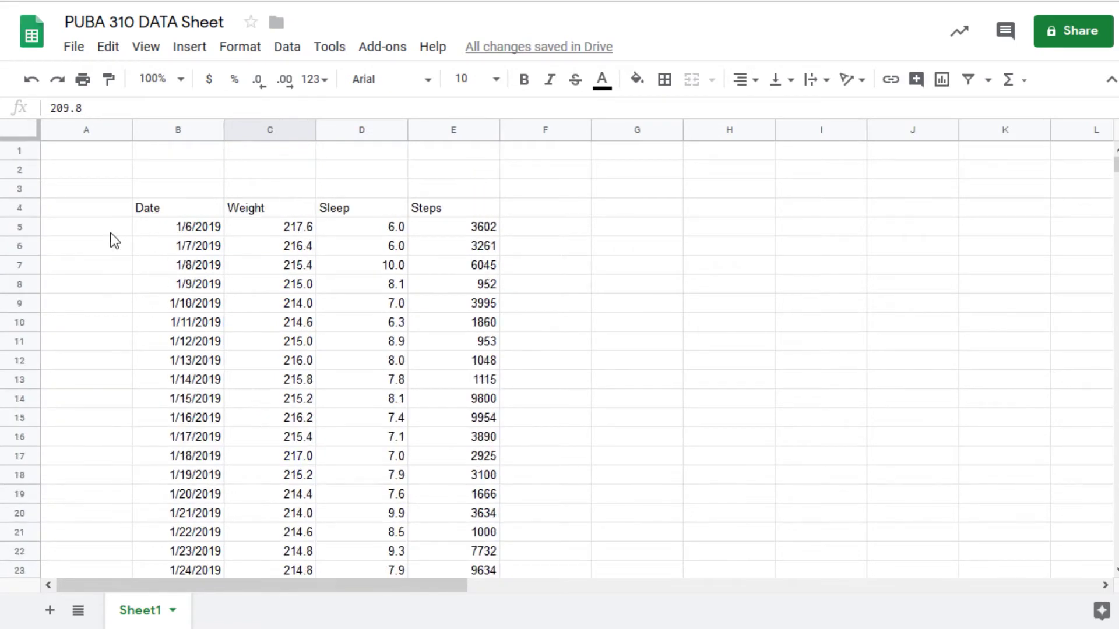
pyautogui.click(84, 233)
pyautogui.write('1')
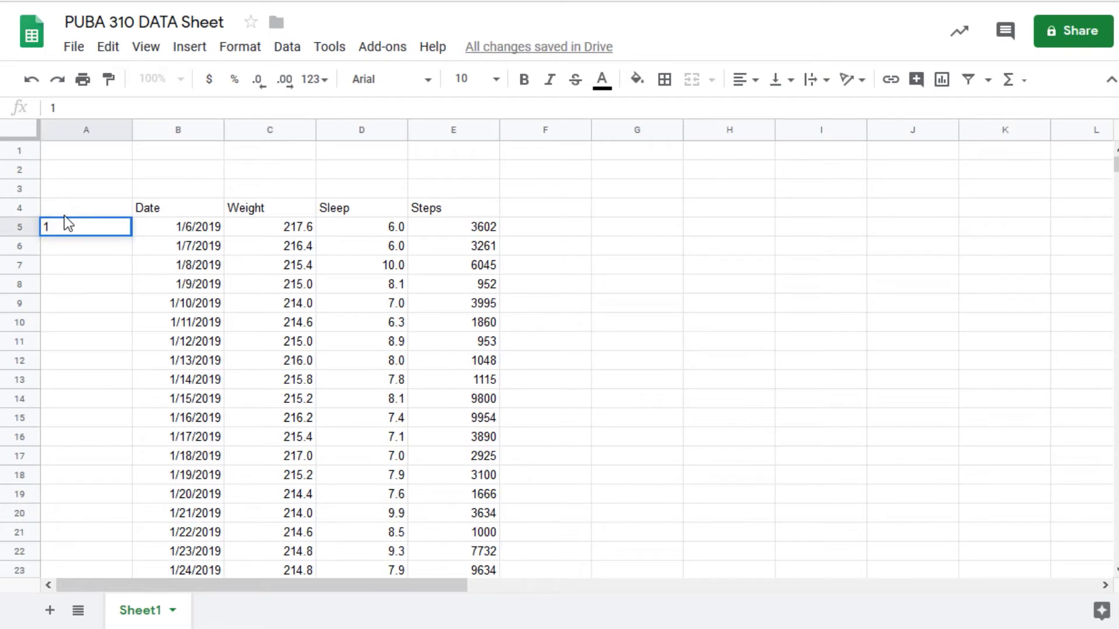
pyautogui.press('Return')
pyautogui.write('2')
pyautogui.press('Return')
pyautogui.moveTo(106, 231); pyautogui.dragTo(125, 551)
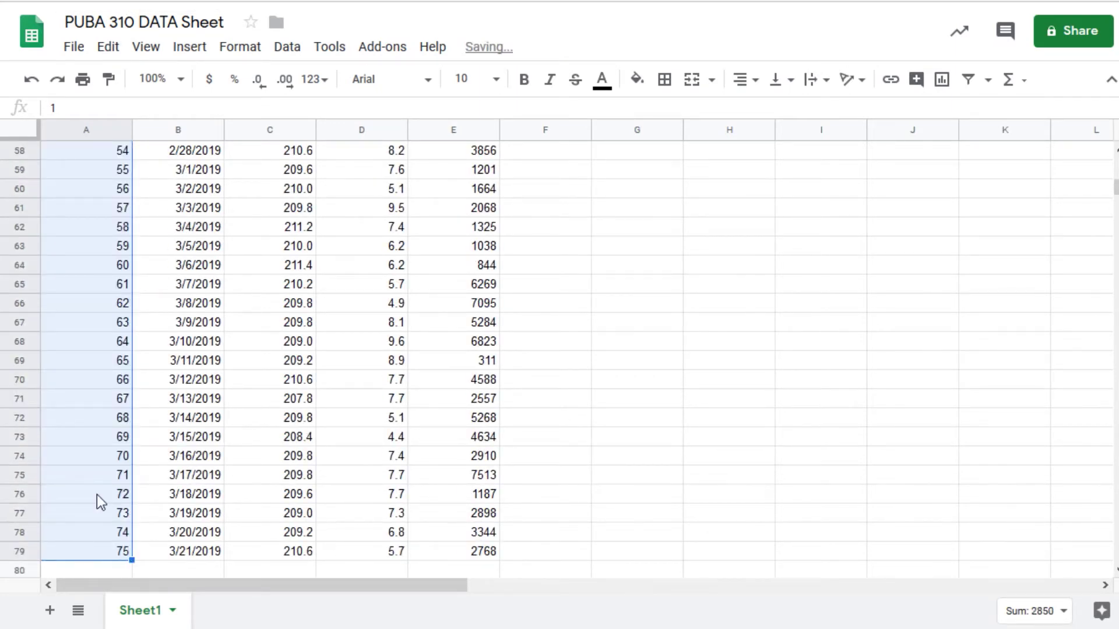
# - Enter the header "data entry" in A4 above the row numbers
pyautogui.scroll(19, 45, 460)
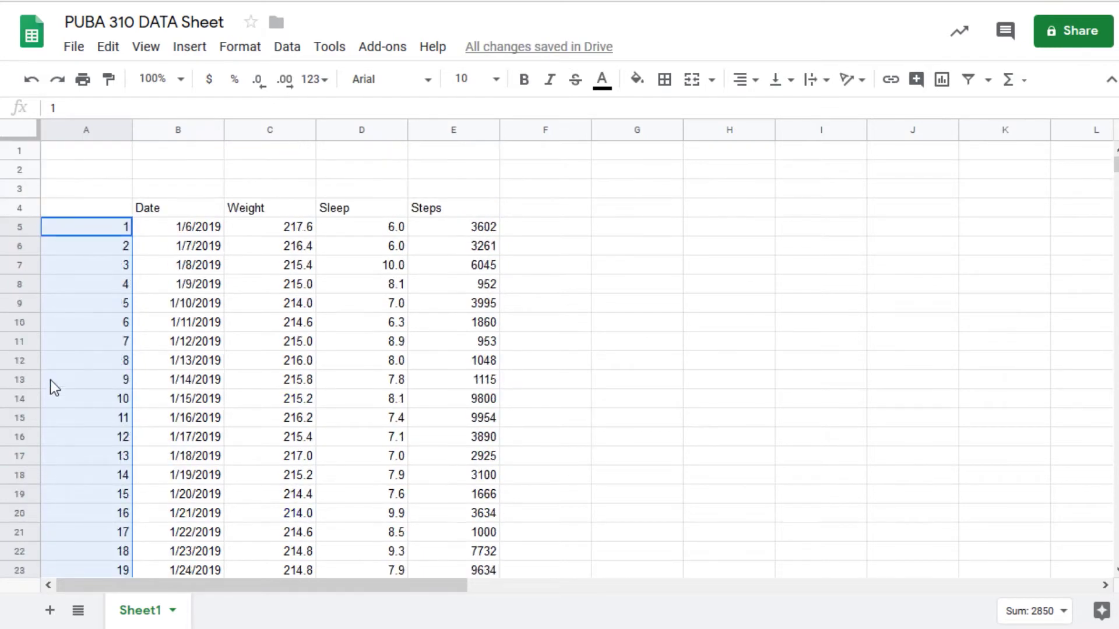
pyautogui.moveTo(101, 205); pyautogui.dragTo(100, 189)
pyautogui.click(99, 211)
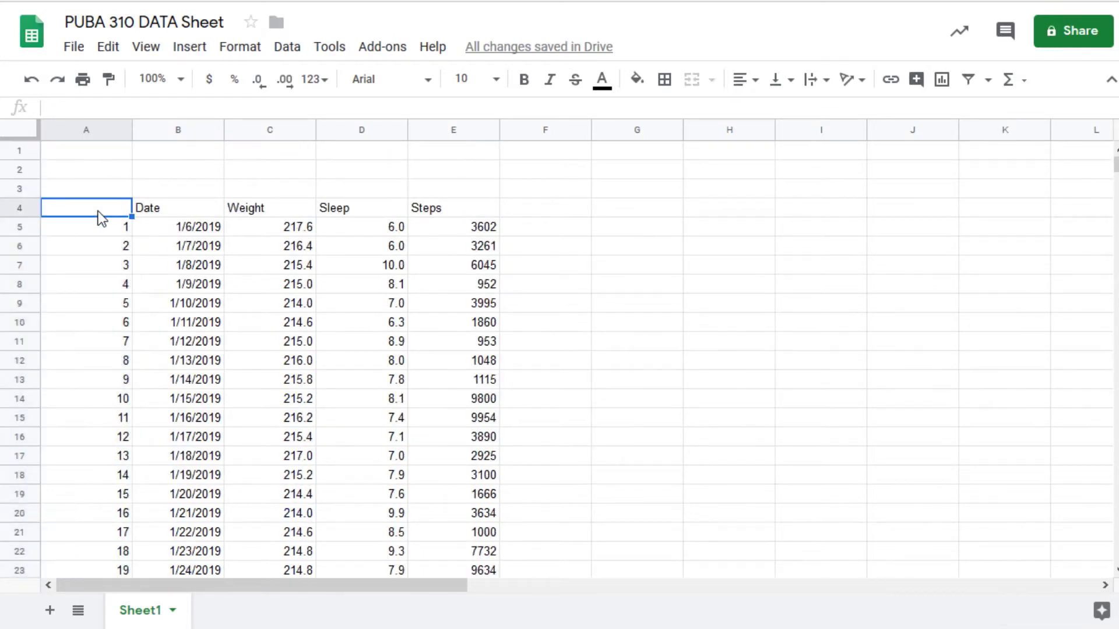
pyautogui.write('data ')
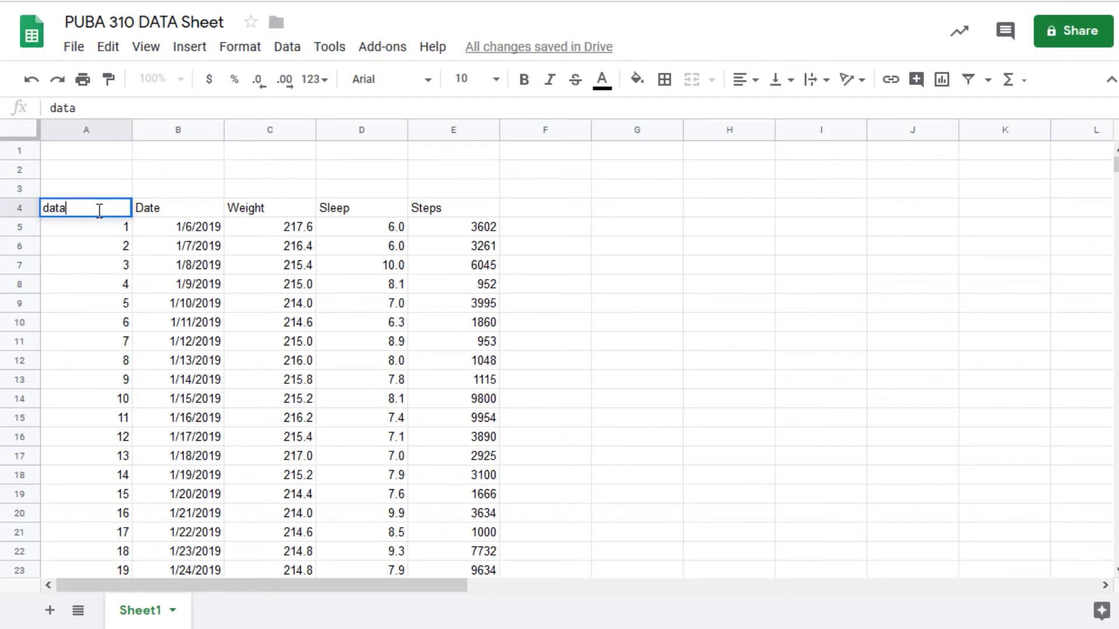
pyautogui.write('entry')
pyautogui.click(596, 341)
# - Enter the label "Counting entries" in A89, below the Min, Median and Max rows
pyautogui.scroll(-20, 351, 476)
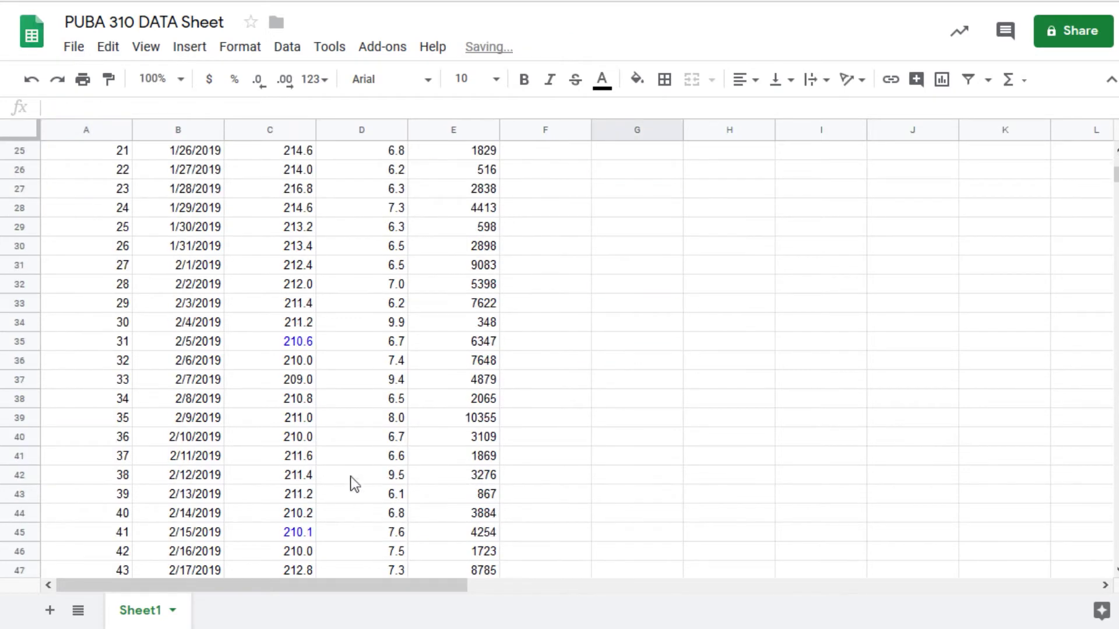
pyautogui.scroll(-2, 305, 487)
pyautogui.scroll(1, 207, 462)
pyautogui.click(69, 456)
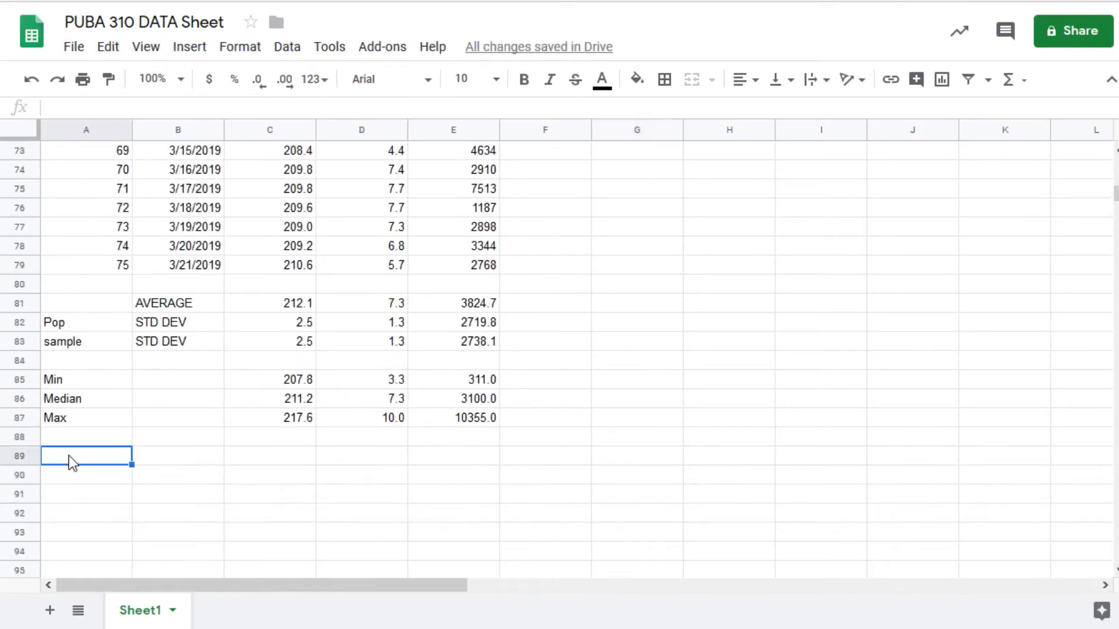
pyautogui.write('Count')
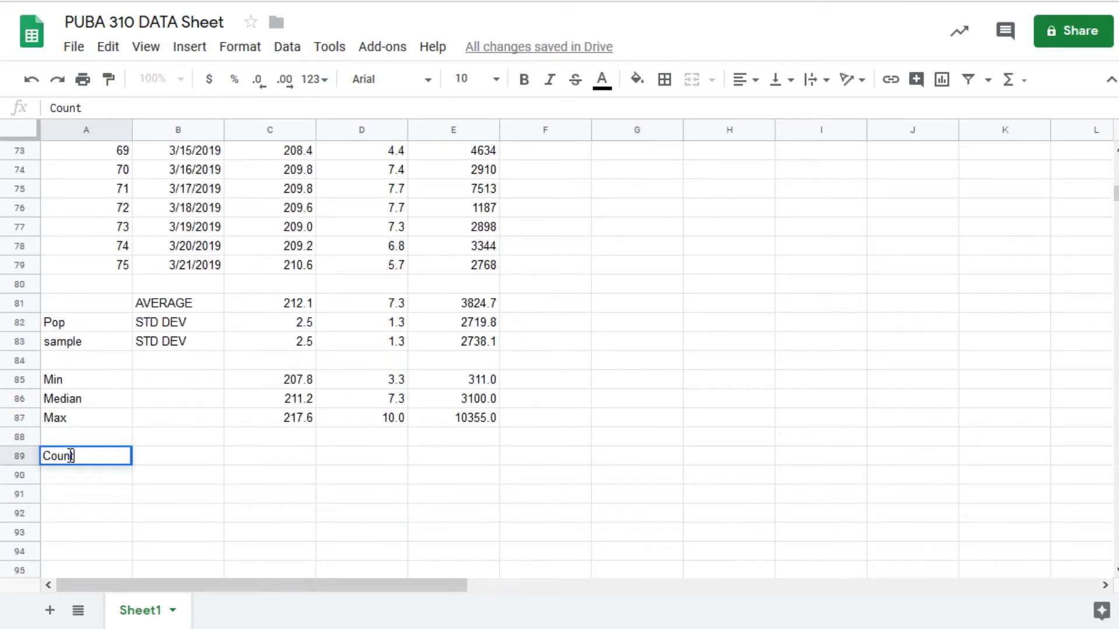
pyautogui.write('ing entries')
pyautogui.press('Return')
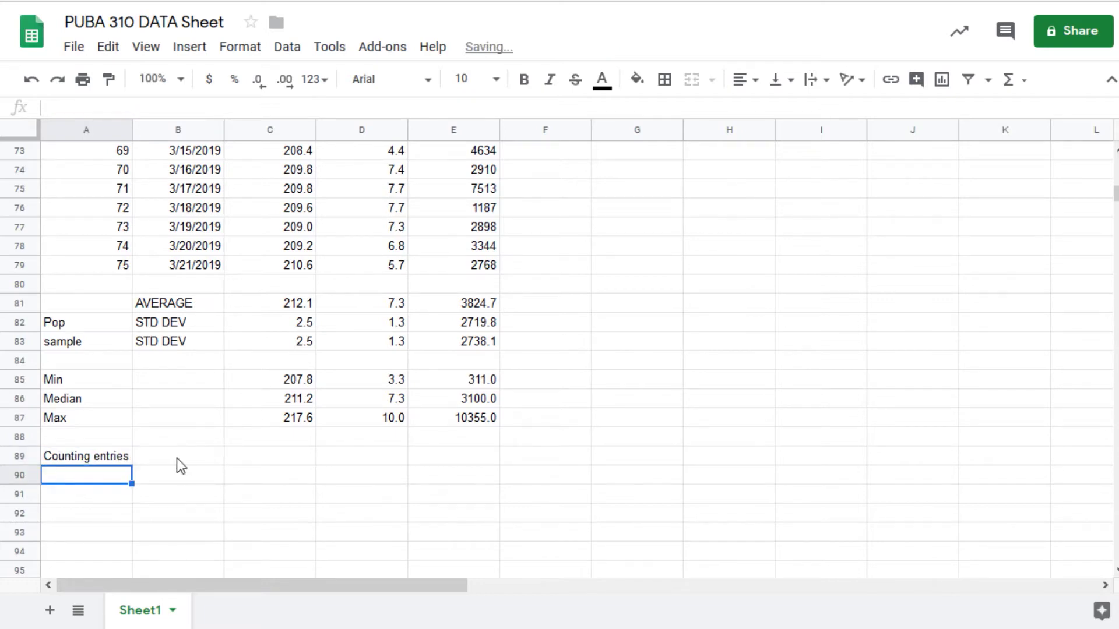
# - Count the date entries in B89 with the Count function over the range B5:B79
pyautogui.click(201, 459)
pyautogui.write('=')
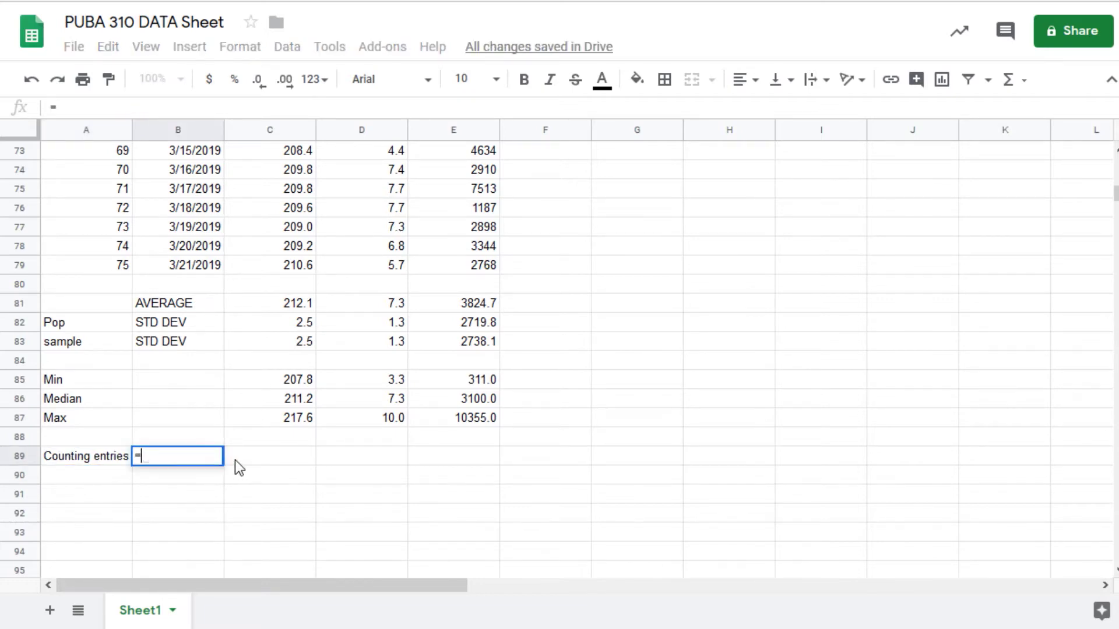
pyautogui.write('Count')
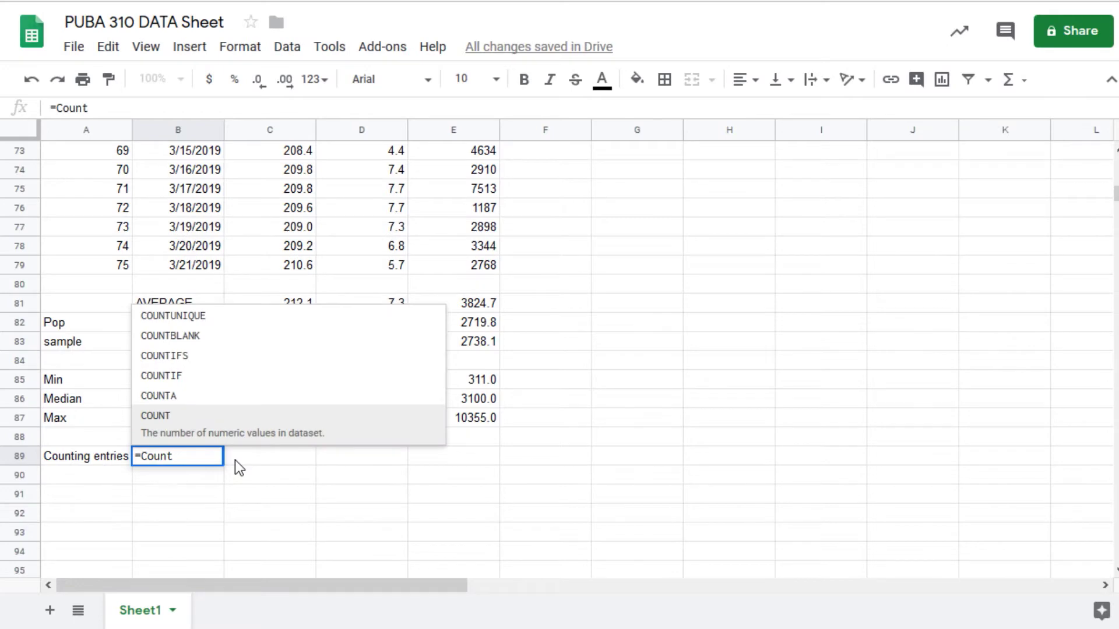
pyautogui.write('(')
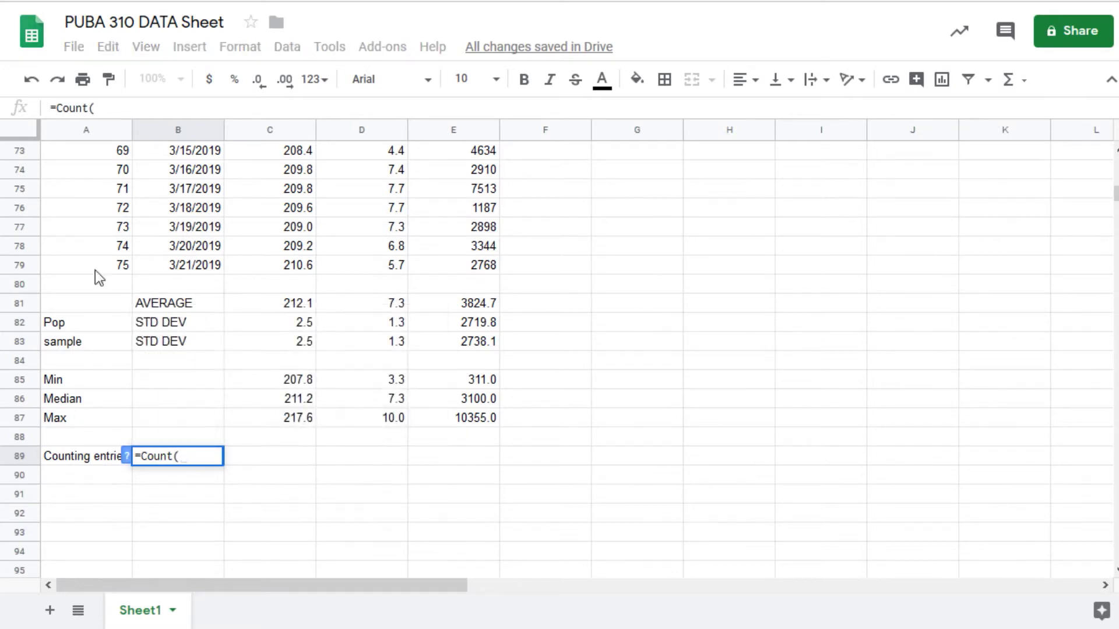
pyautogui.moveTo(181, 264); pyautogui.dragTo(180, 233)
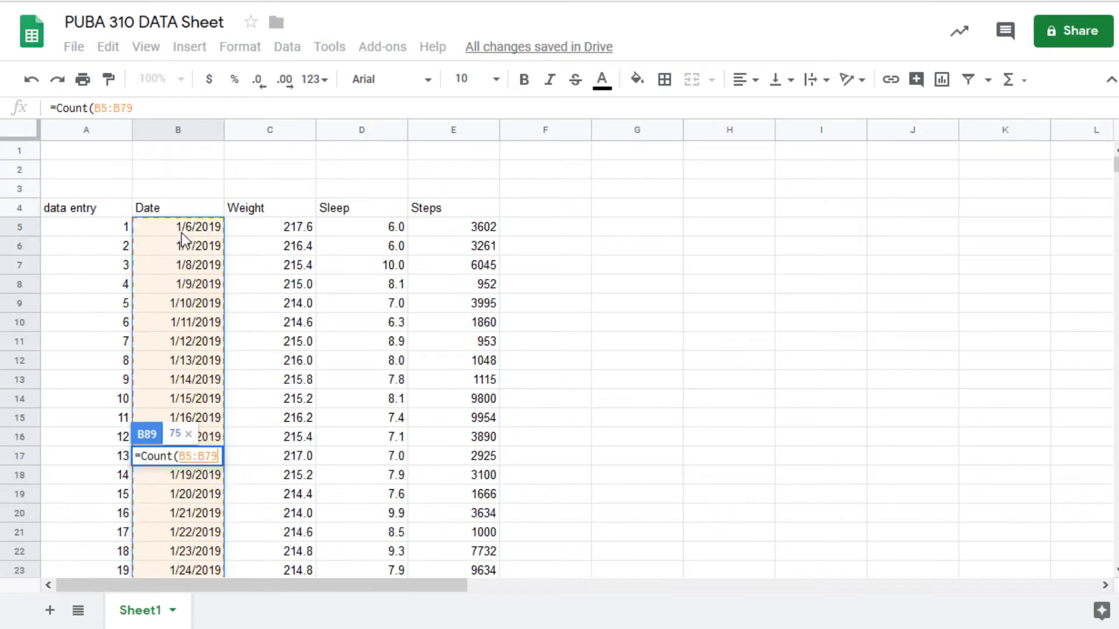
pyautogui.press('Return')
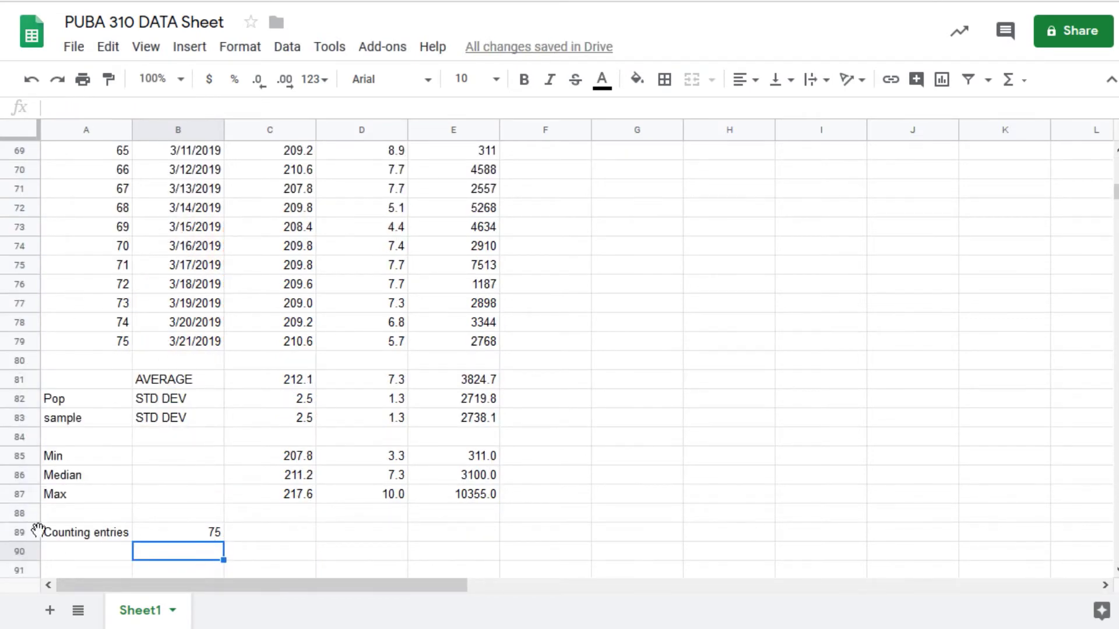
# - Fill the Count formula from B89 across columns C, D and E
pyautogui.click(200, 534)
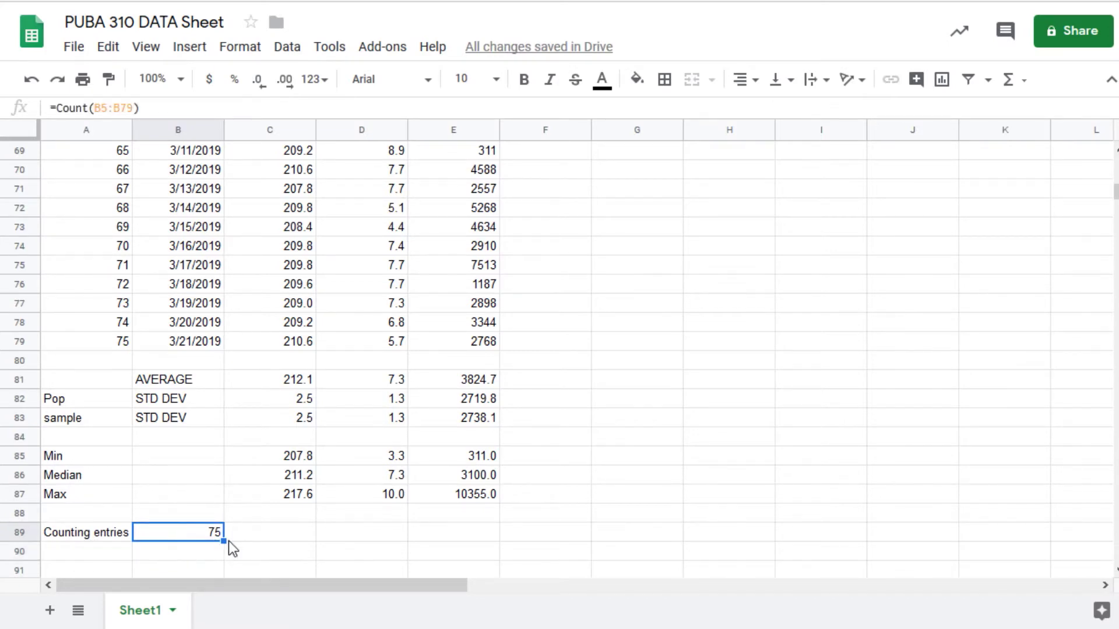
pyautogui.moveTo(225, 541); pyautogui.dragTo(440, 533)
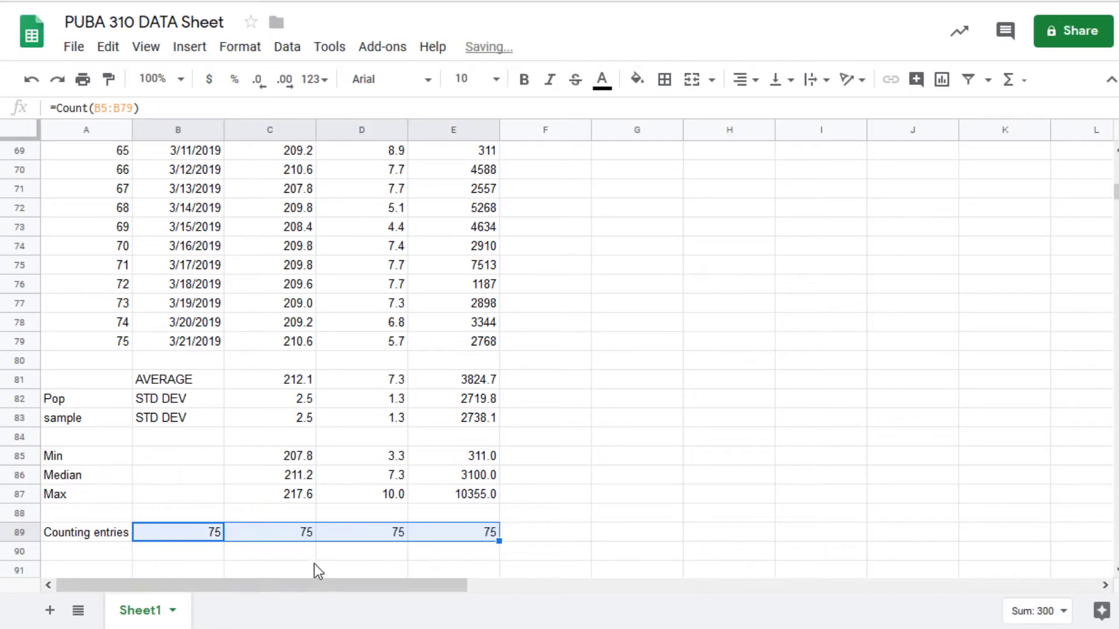
pyautogui.moveTo(180, 543); pyautogui.dragTo(463, 536)
# - Clear the counts in B89, D89 and E89, keeping only the weight count in C89
pyautogui.click(183, 536)
pyautogui.click(182, 537)
pyautogui.press('Delete')
pyautogui.click(385, 533)
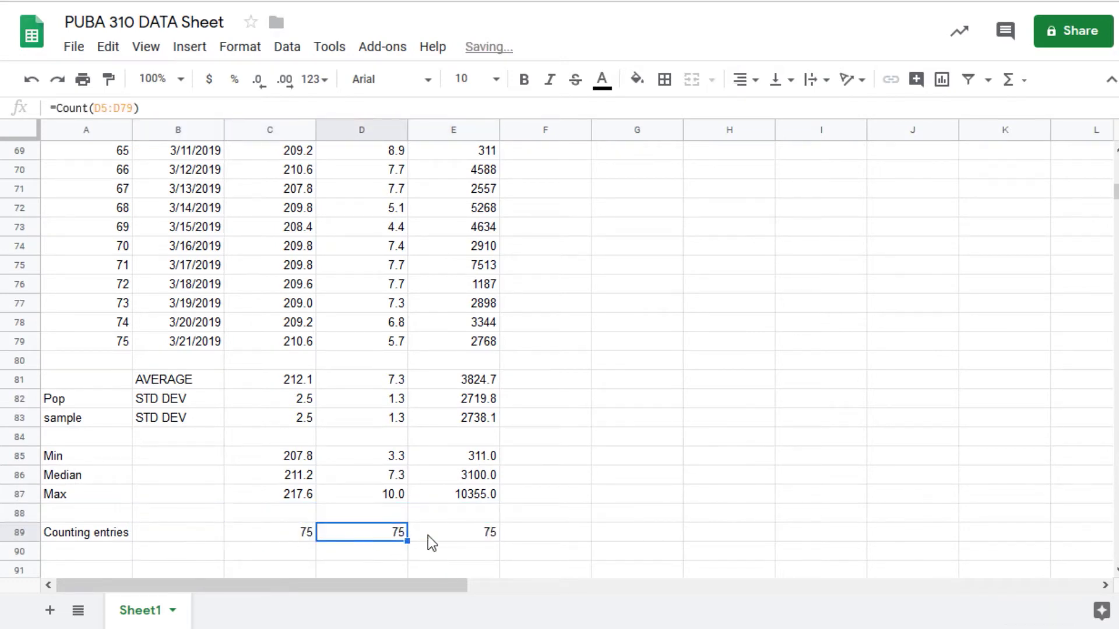
pyautogui.press('Delete')
pyautogui.click(451, 533)
pyautogui.press('Delete')
# - Enter "n=" in B89 and align it to the right of the cell
pyautogui.click(209, 537)
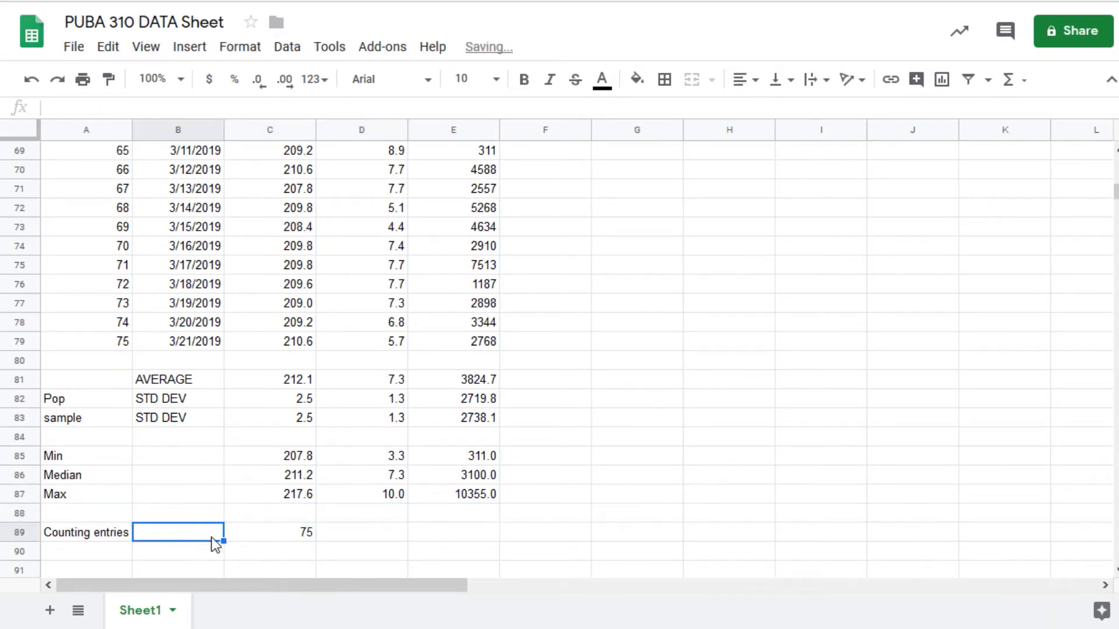
pyautogui.write('n=')
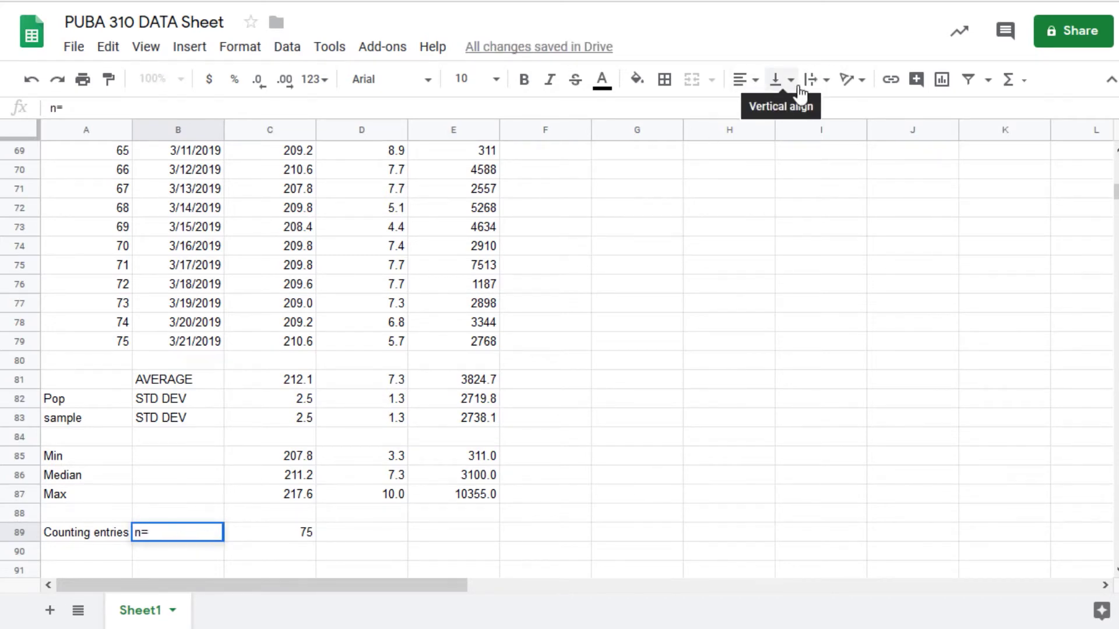
pyautogui.click(758, 85)
pyautogui.click(787, 112)
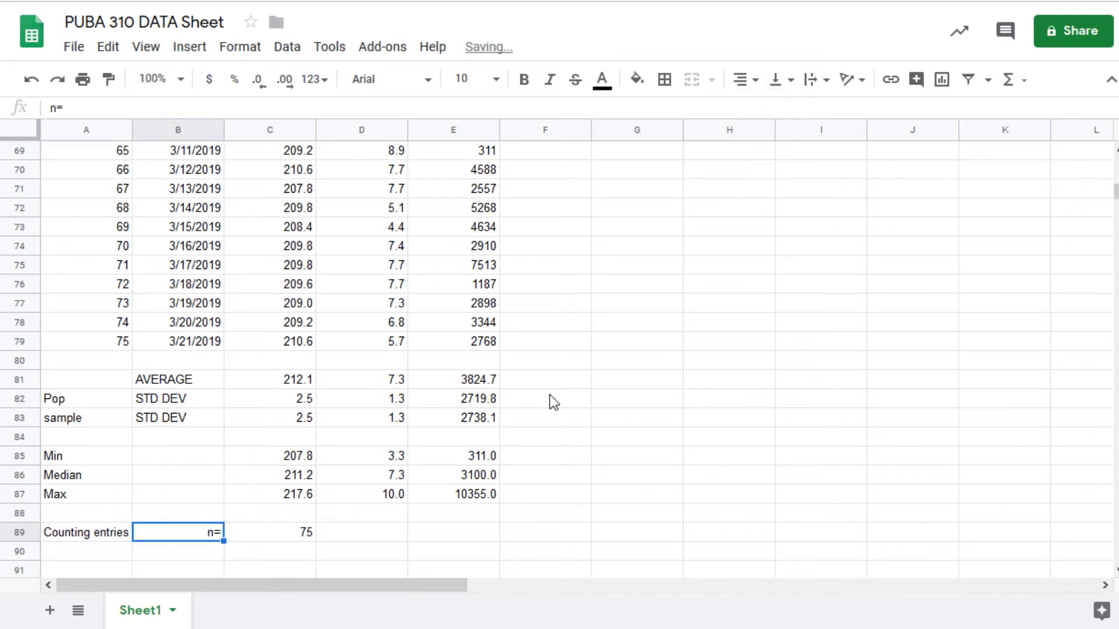
pyautogui.click(483, 514)
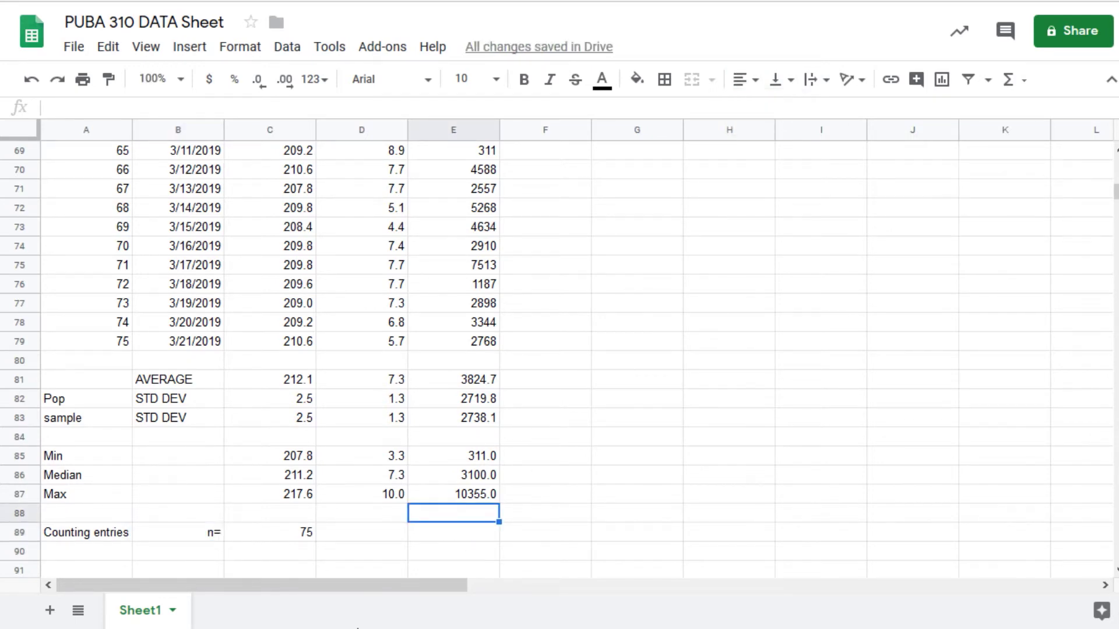
# - Left-align the count in C89 so it sits next to the "n=" label
pyautogui.click(305, 533)
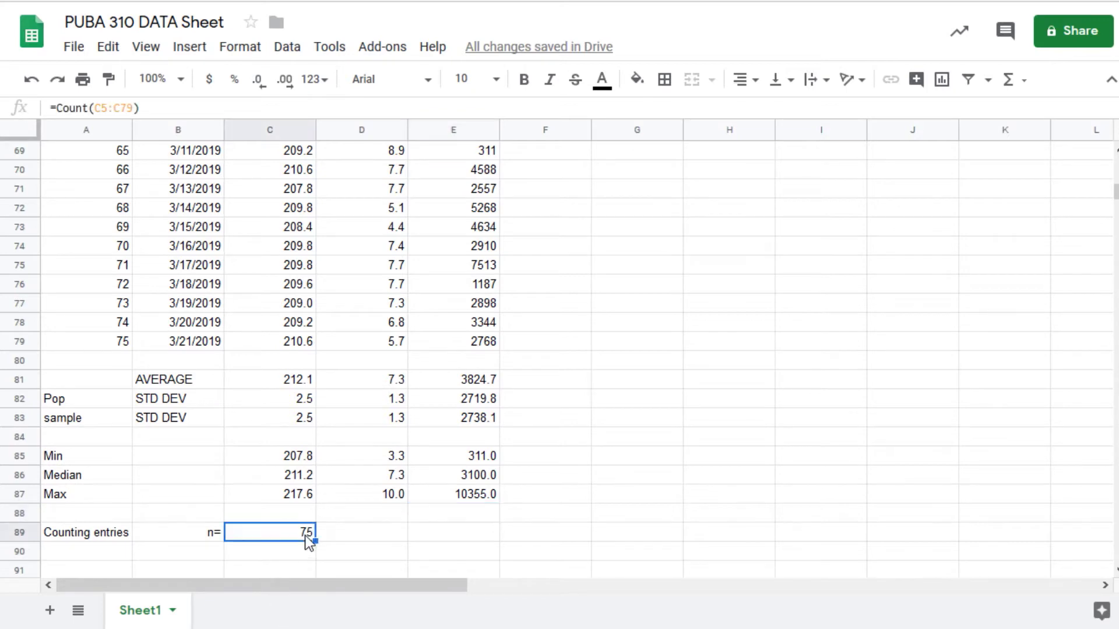
pyautogui.click(745, 79)
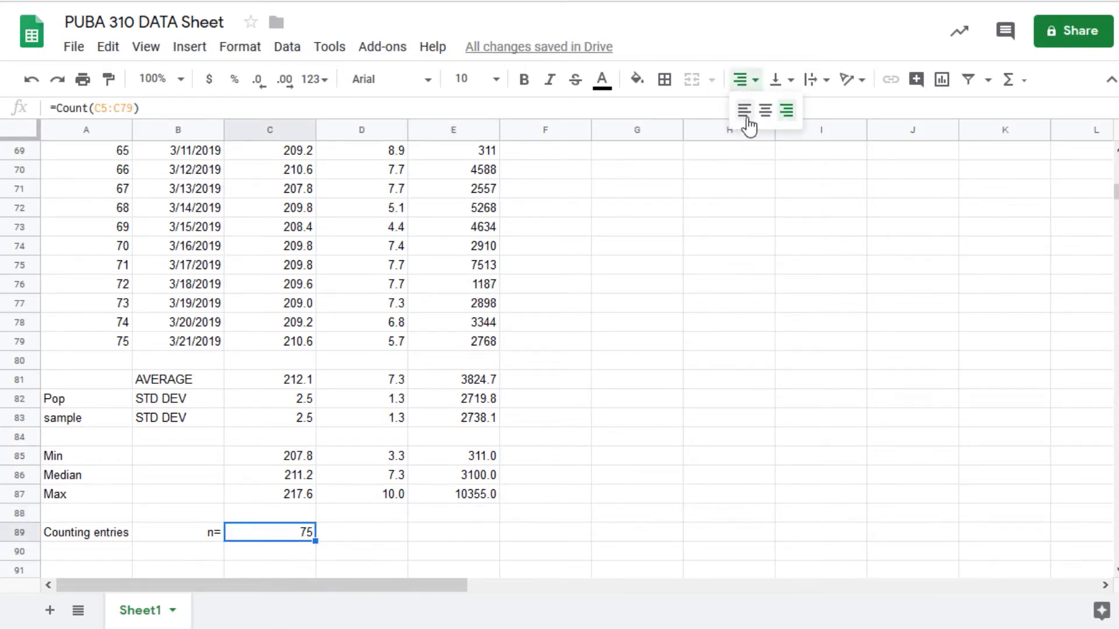
pyautogui.click(743, 109)
pyautogui.click(401, 571)
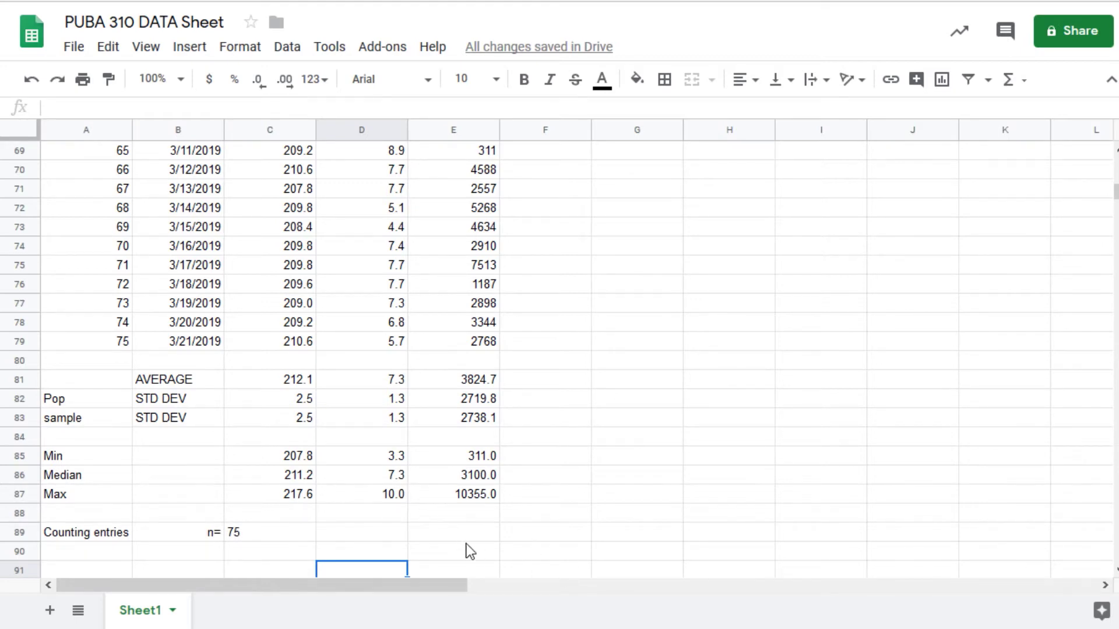
# - Switch to the PDF notes and review the frequency distribution section, back through the car-buyers example with 7 classes
pyautogui.scroll(-1, 253, 561)
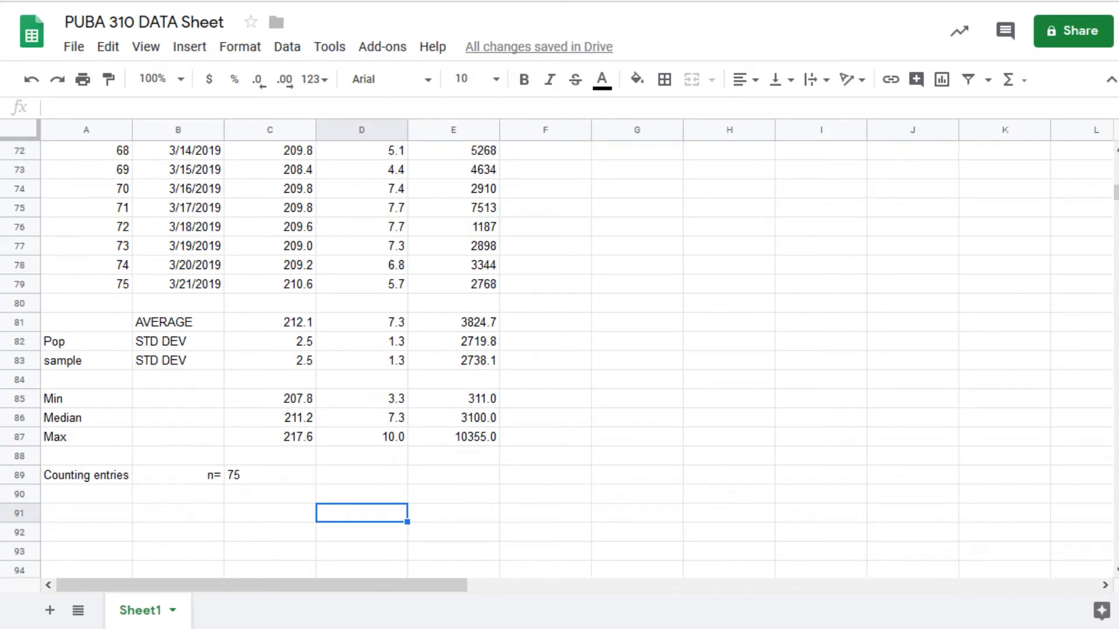
pyautogui.hotkey('alt', 'Tab')
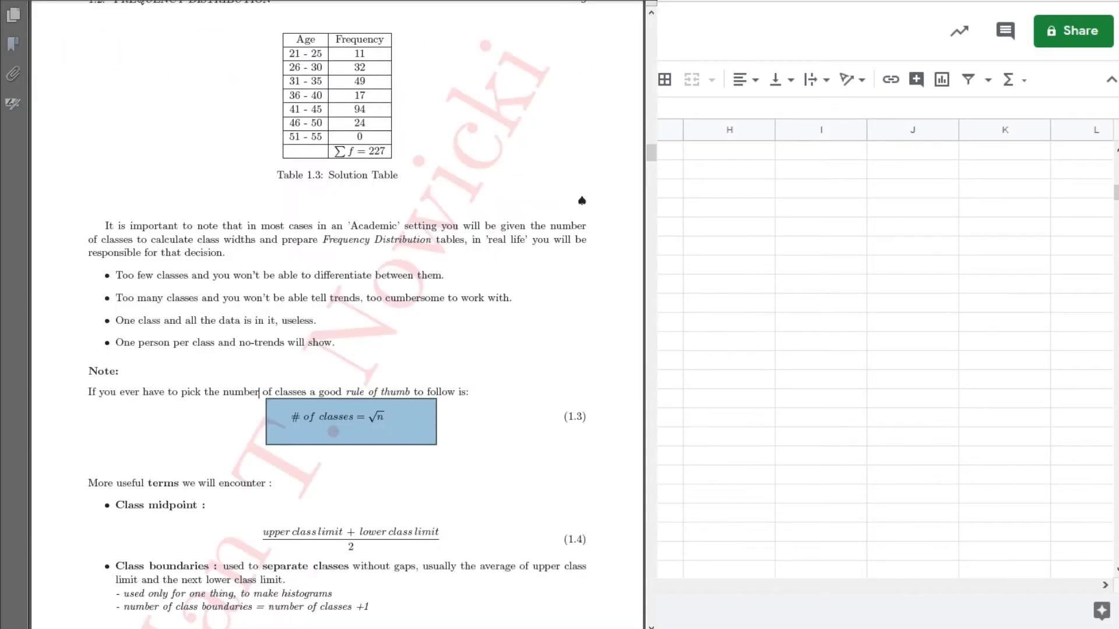
pyautogui.scroll(15, 259, 392)
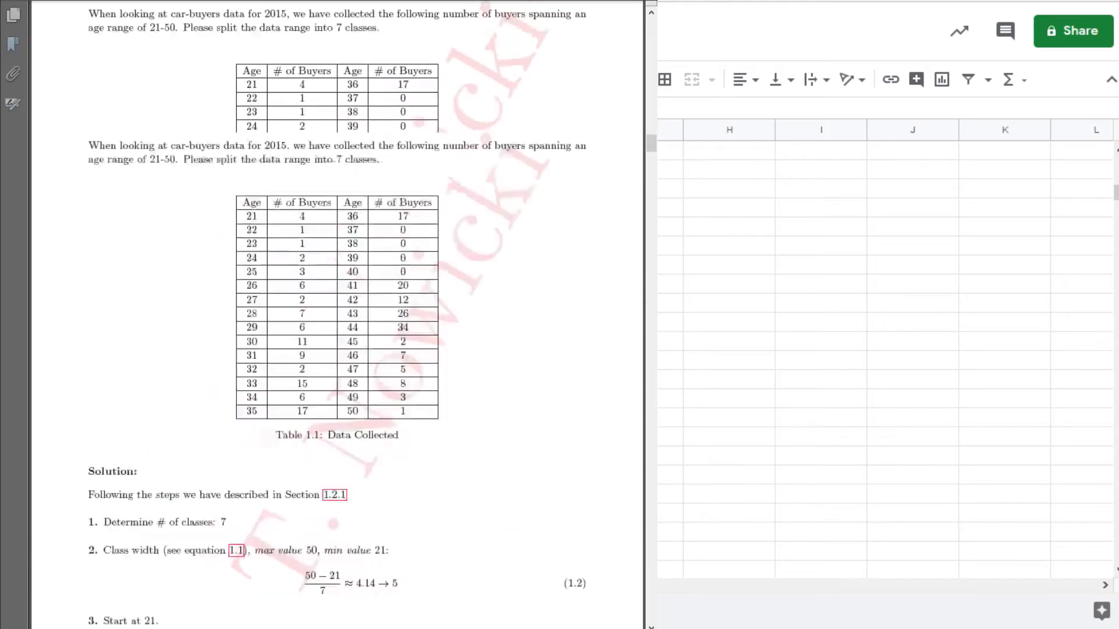
pyautogui.scroll(6, 337, 314)
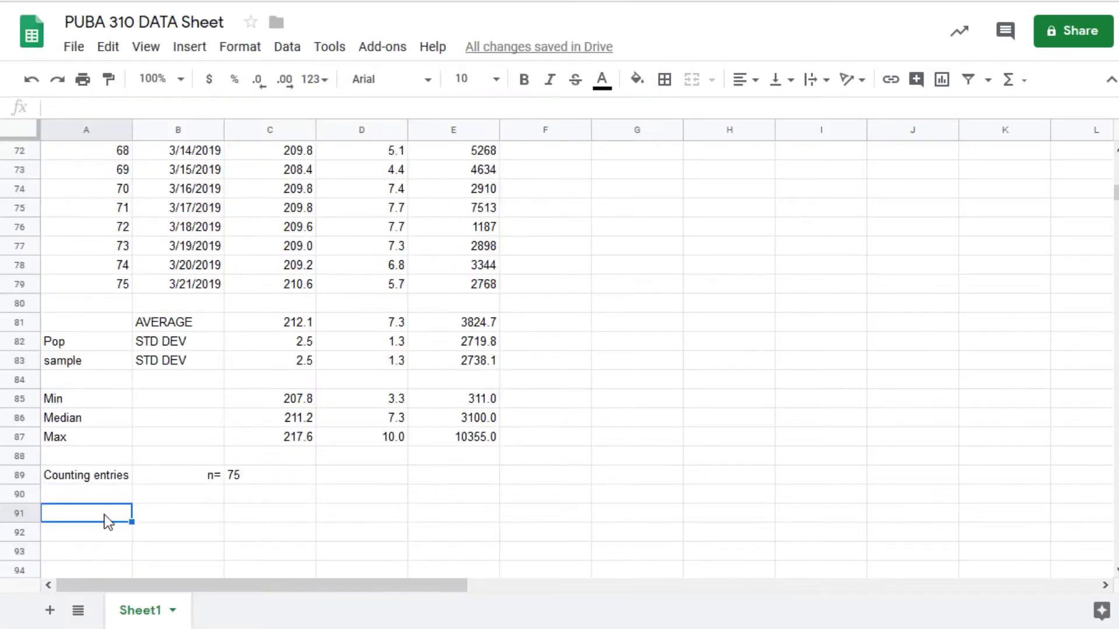
# - Return to the data spreadsheet and label cell A91 "Class width"
pyautogui.write('Class ')
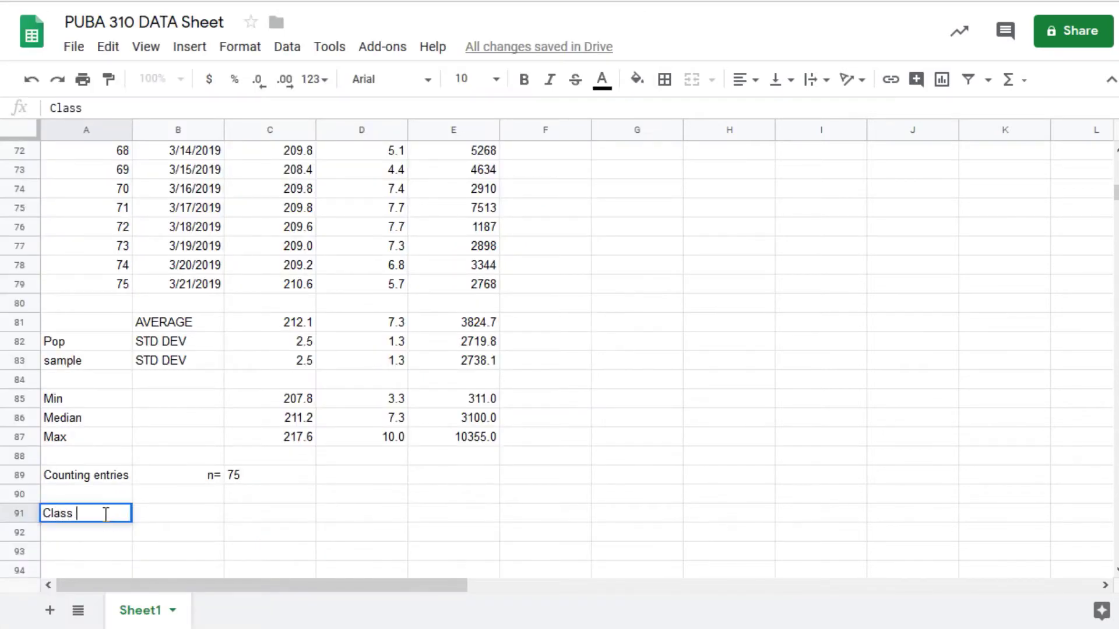
pyautogui.write('width')
pyautogui.press('Tab')
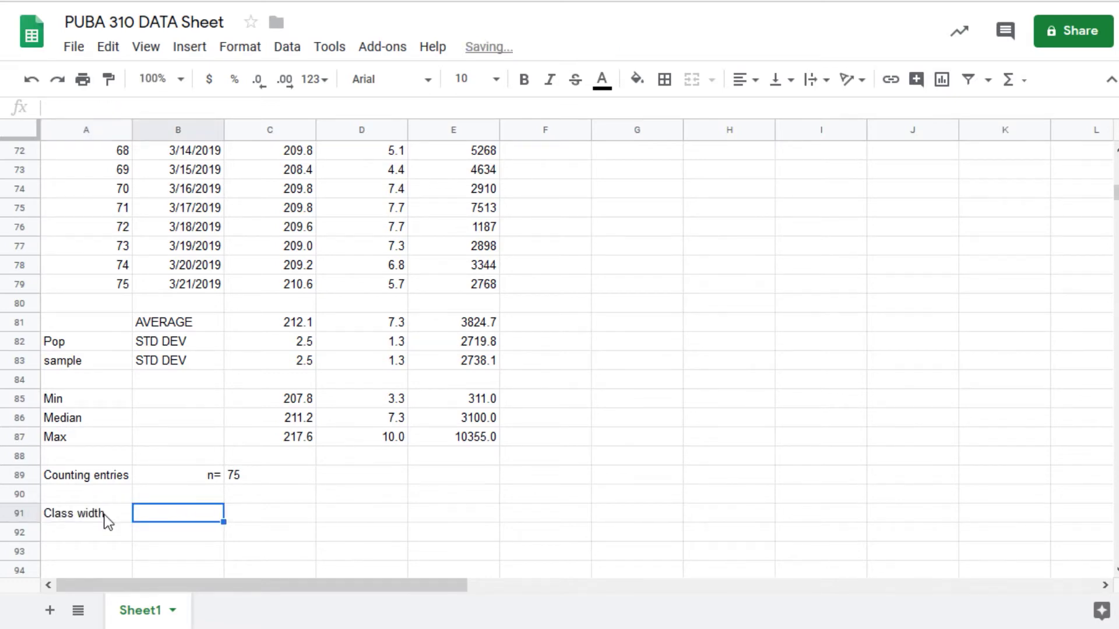
# - Write the class width rule "(max-min)/# of classes" as text in B91
pyautogui.write('max')
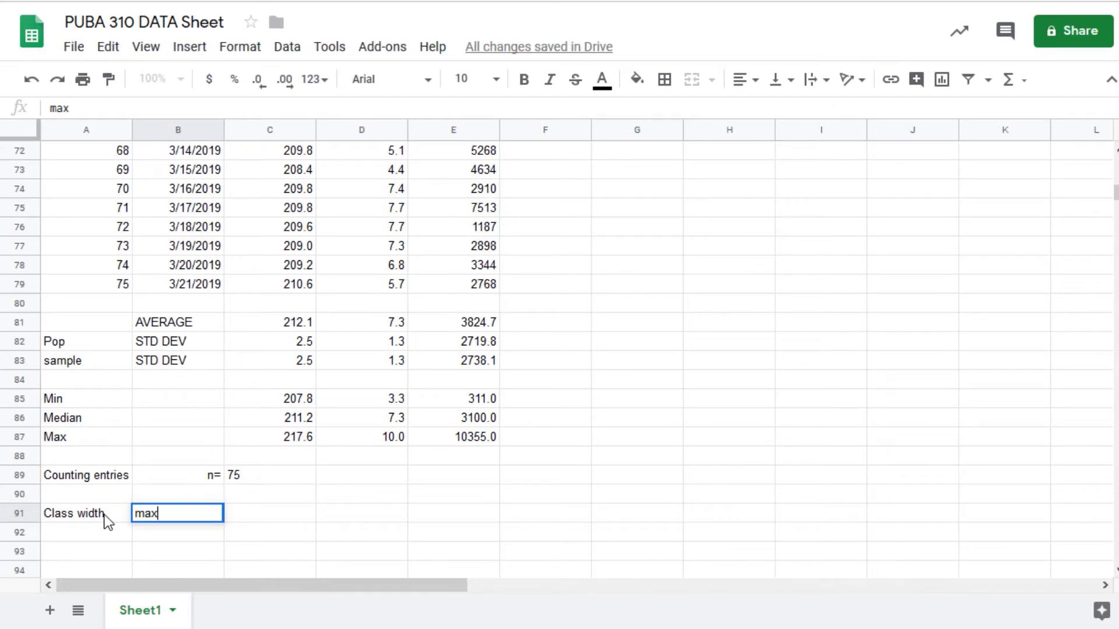
pyautogui.press('BackSpace')
pyautogui.press('BackSpace')
pyautogui.press('BackSpace')
pyautogui.write('(max-min_')
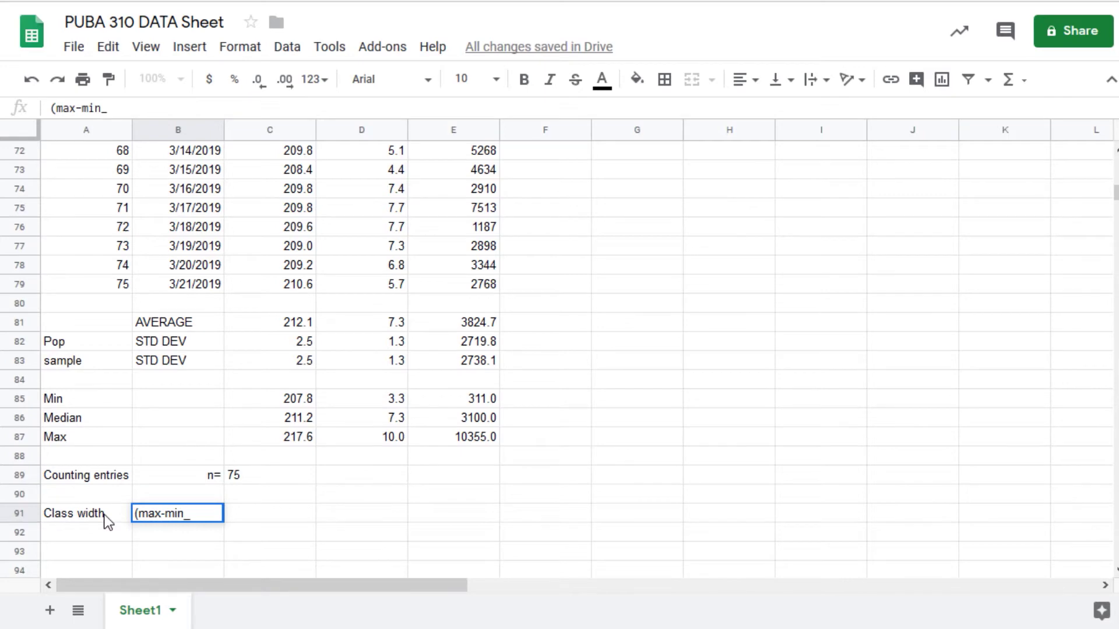
pyautogui.press('Return')
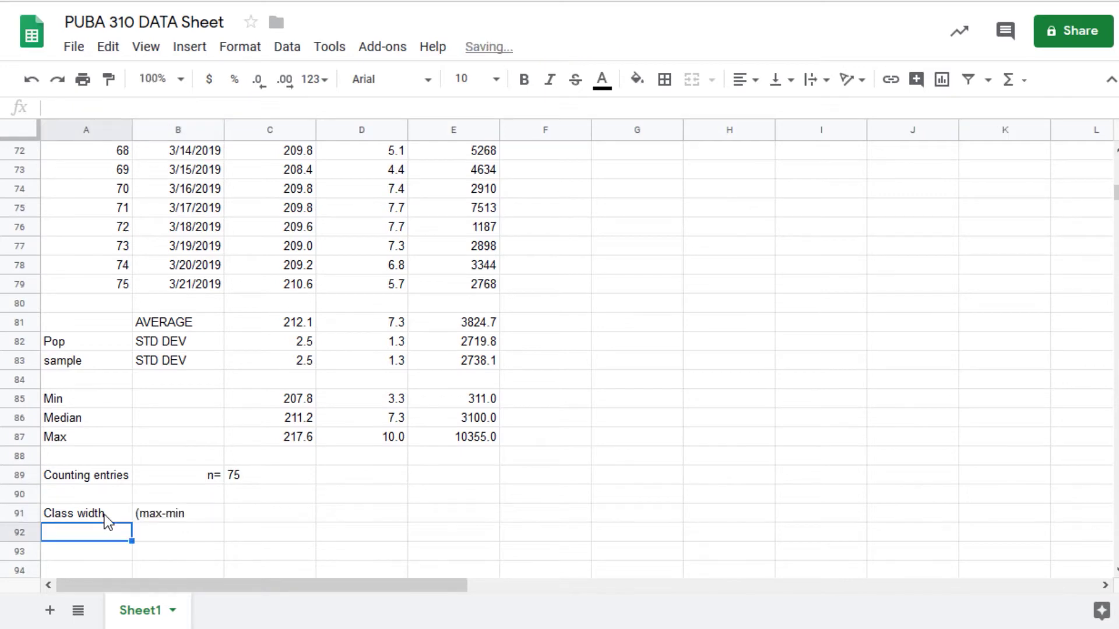
pyautogui.click(162, 520)
pyautogui.click(181, 111)
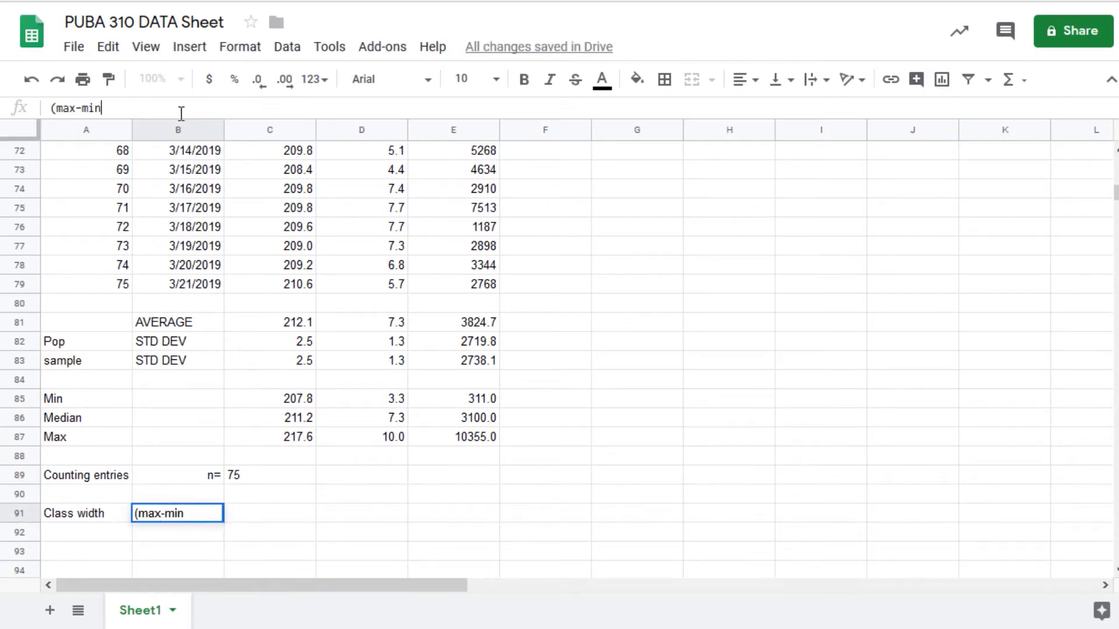
pyautogui.write(')/#o')
pyautogui.press('BackSpace')
pyautogui.write('of c')
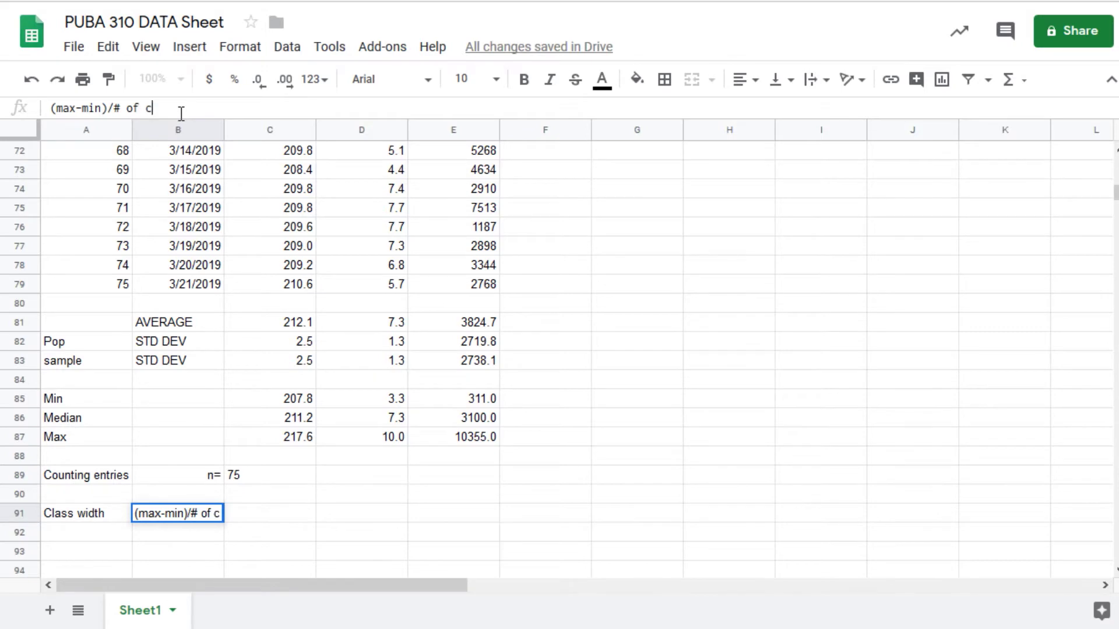
pyautogui.write('lasses')
pyautogui.press('Return')
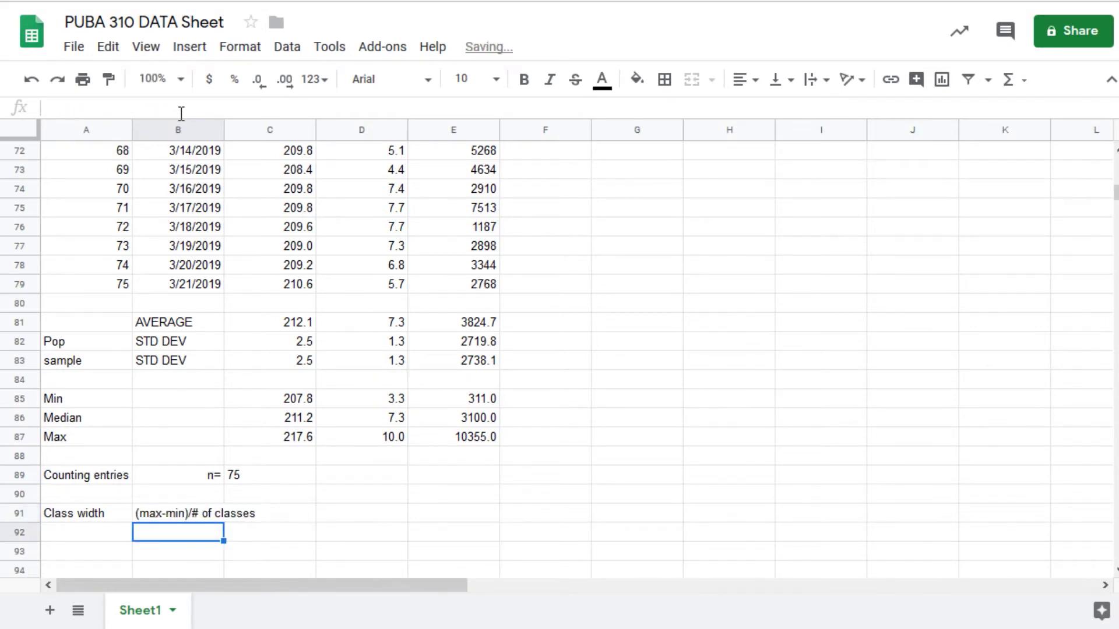
# - Enter the note "Number of classes ~ sqrt(n)" in D89
pyautogui.click(353, 475)
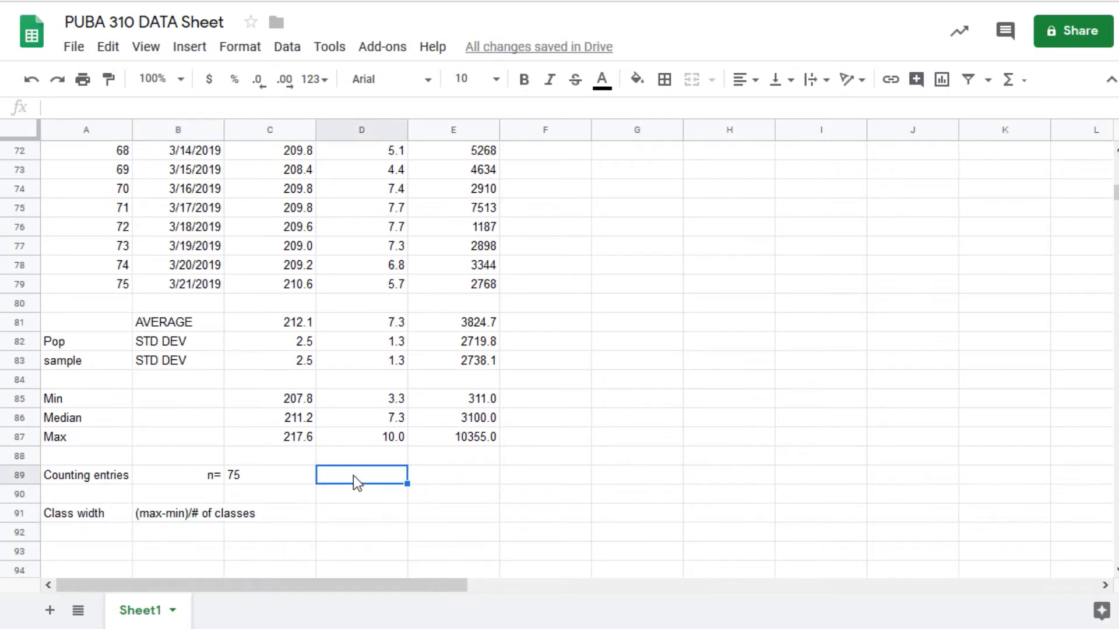
pyautogui.write('Num')
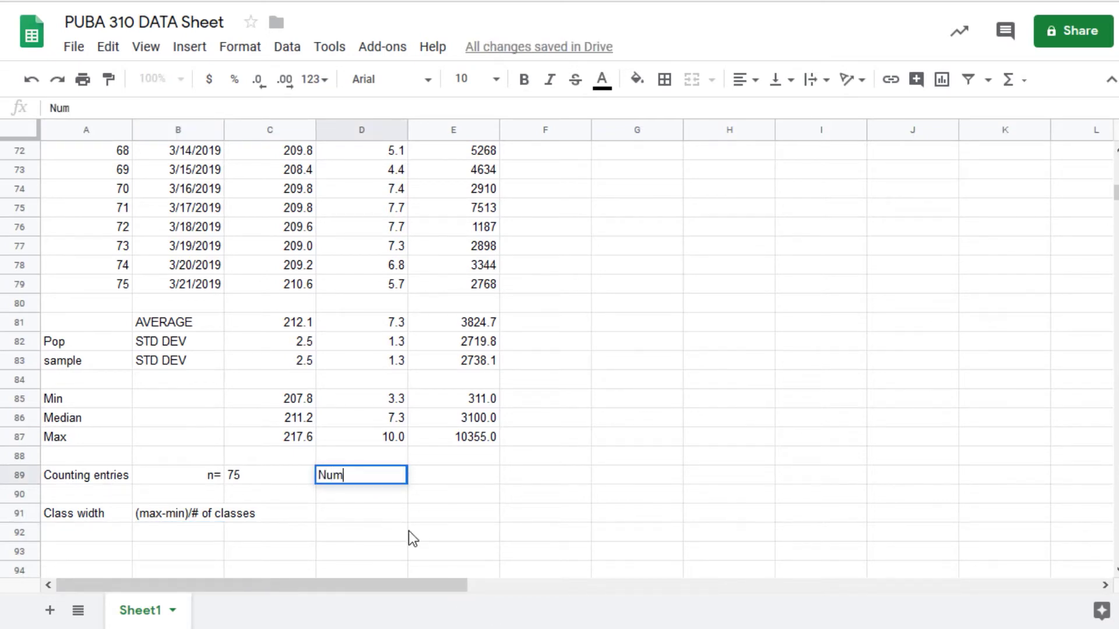
pyautogui.write('ber of classes')
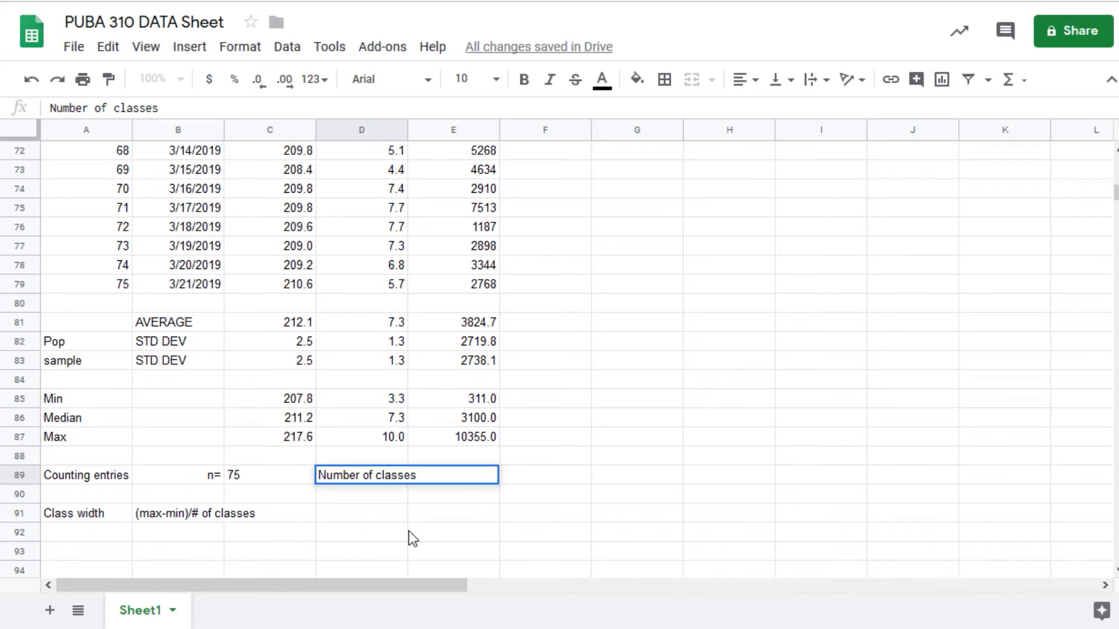
pyautogui.press('Tab')
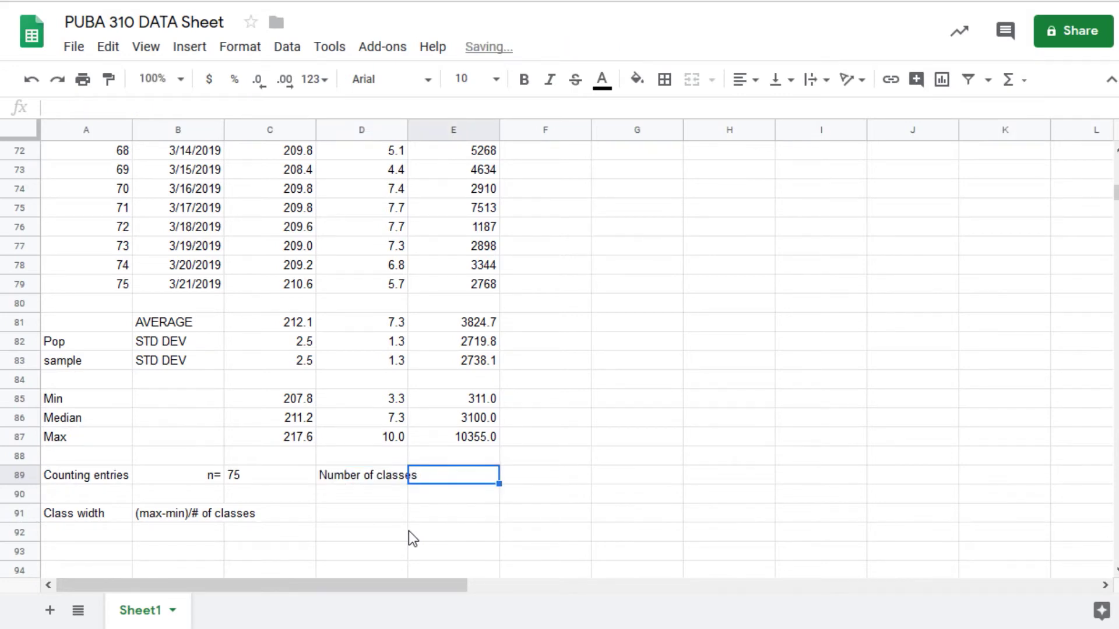
pyautogui.press('Down')
pyautogui.press('Up')
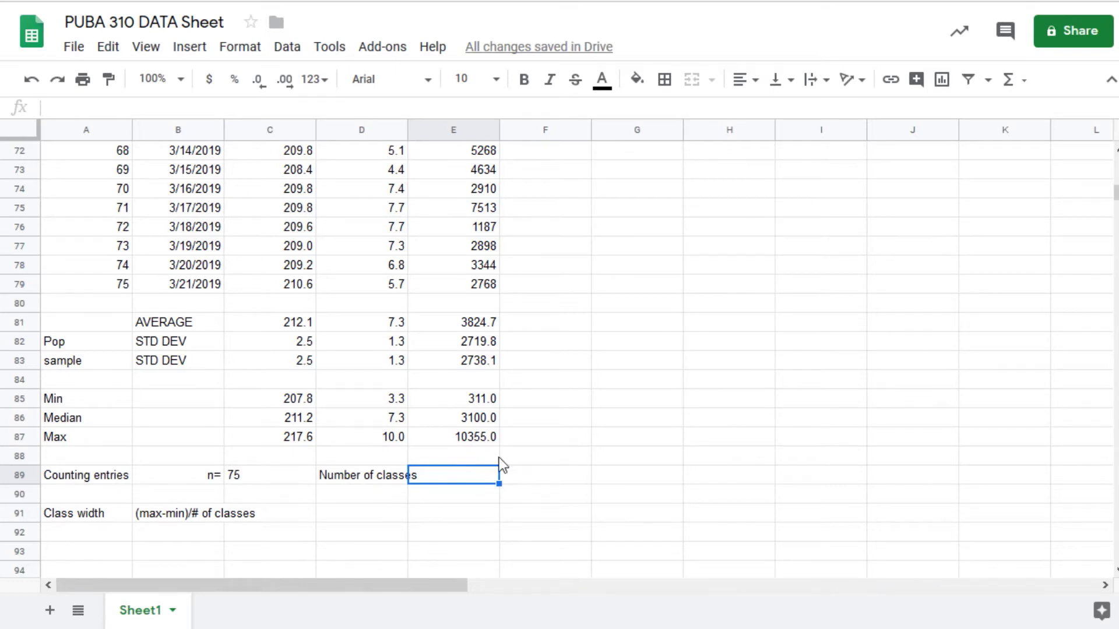
pyautogui.press('Left')
pyautogui.click(272, 107)
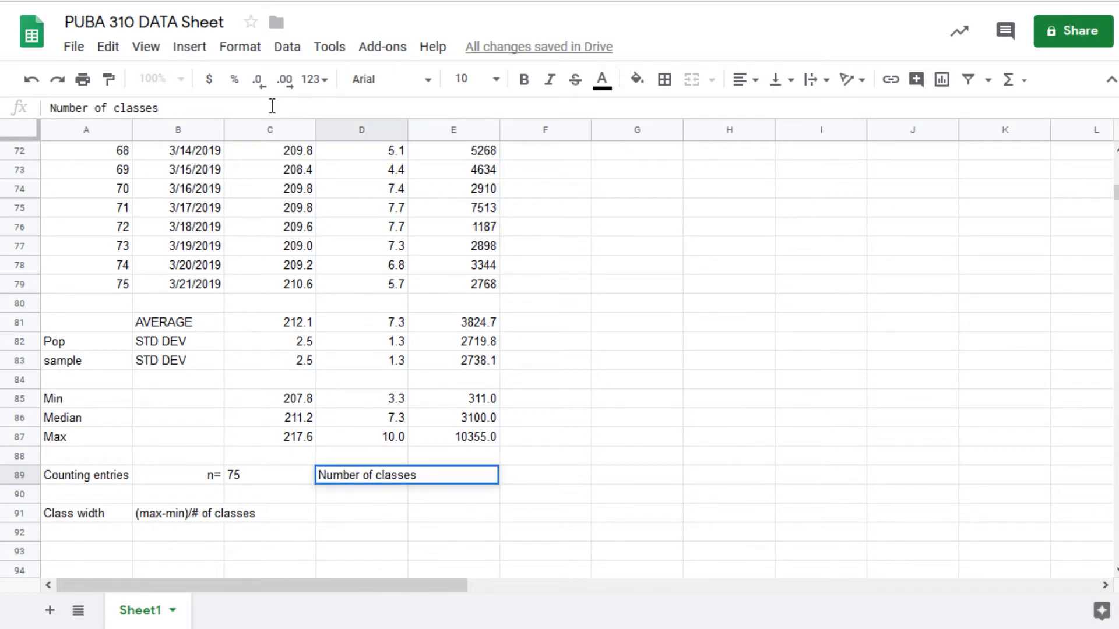
pyautogui.write('~ sqrt(n)')
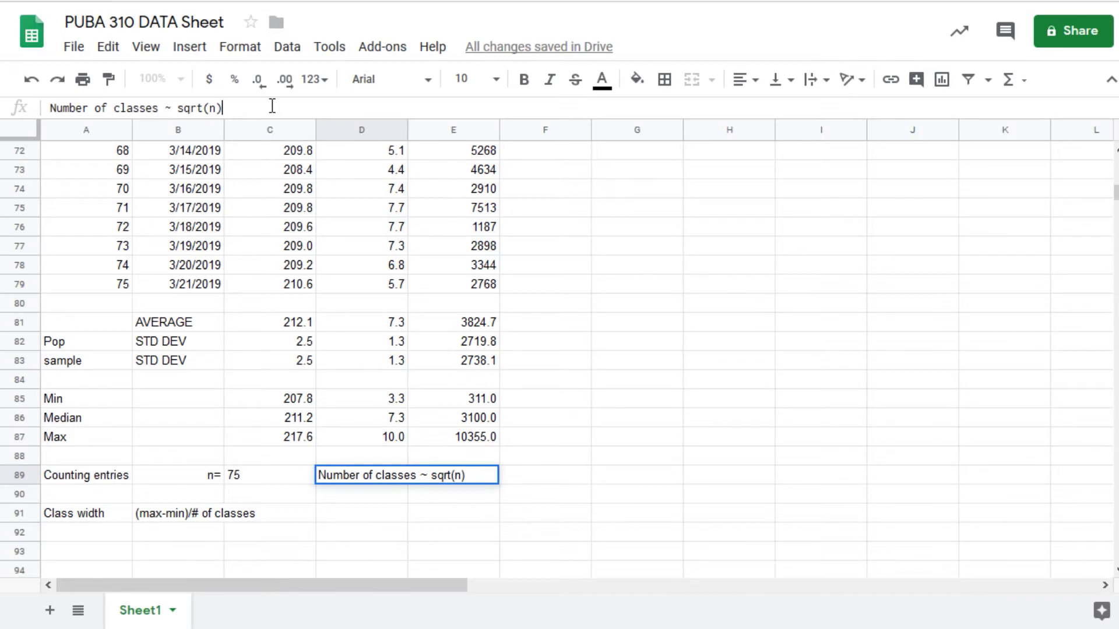
pyautogui.press('Return')
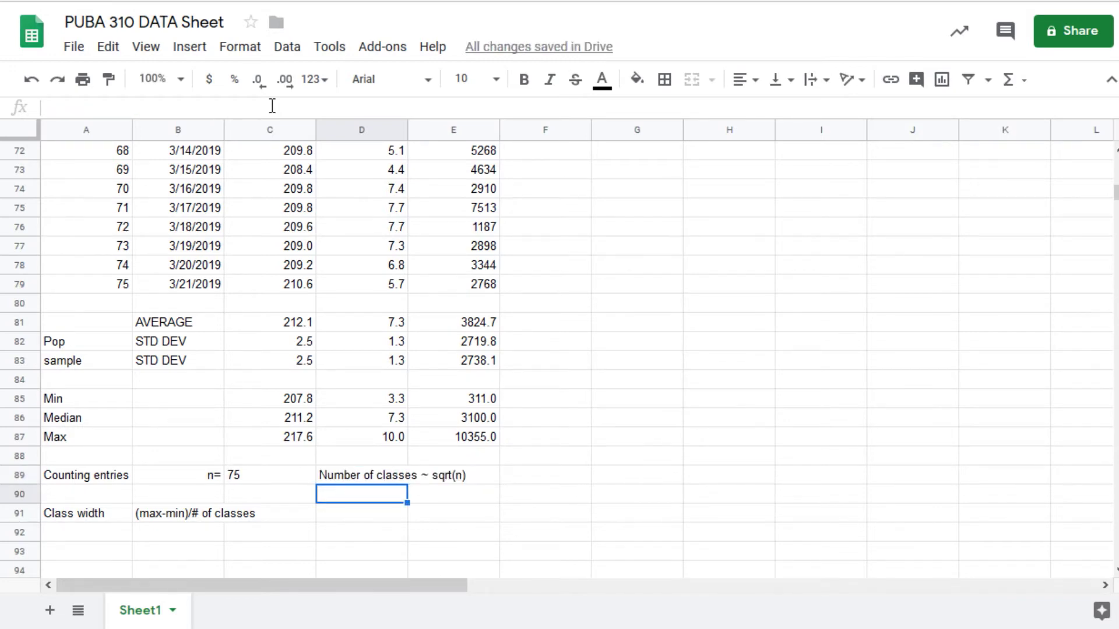
# - Calculate the square root of the entry count in D90 with =SQRT(C89)
pyautogui.write('=S')
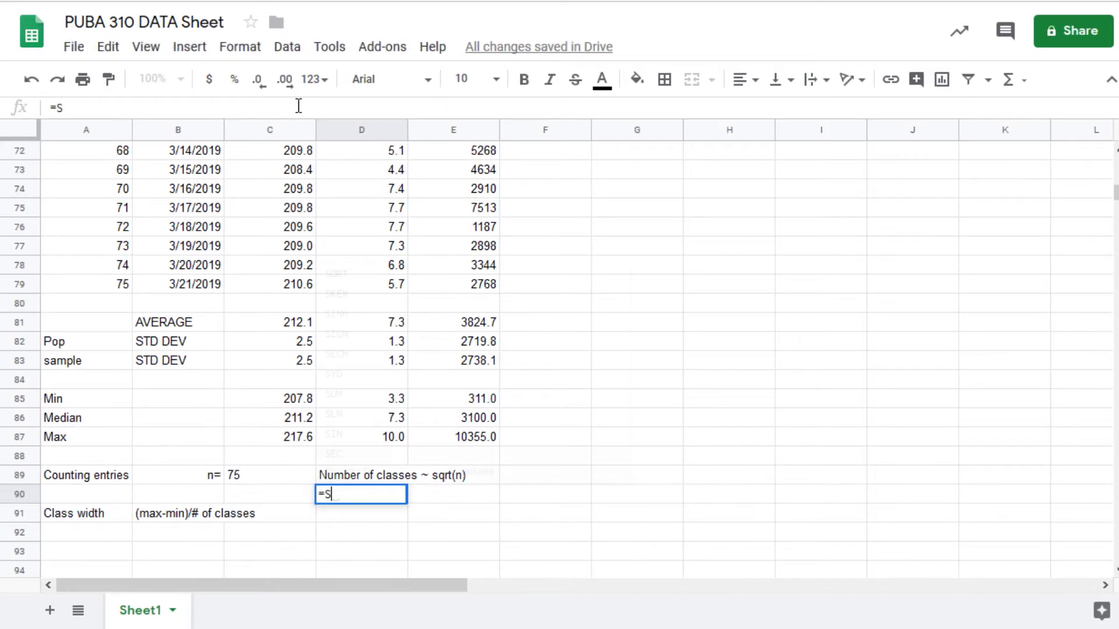
pyautogui.write('QRT')
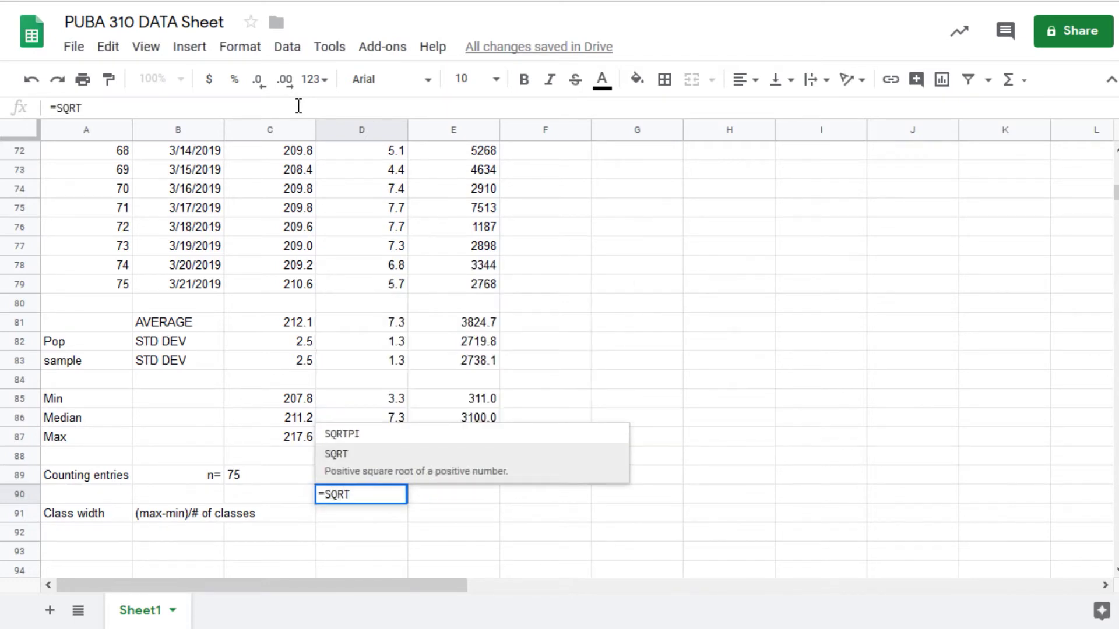
pyautogui.write('(')
pyautogui.click(272, 476)
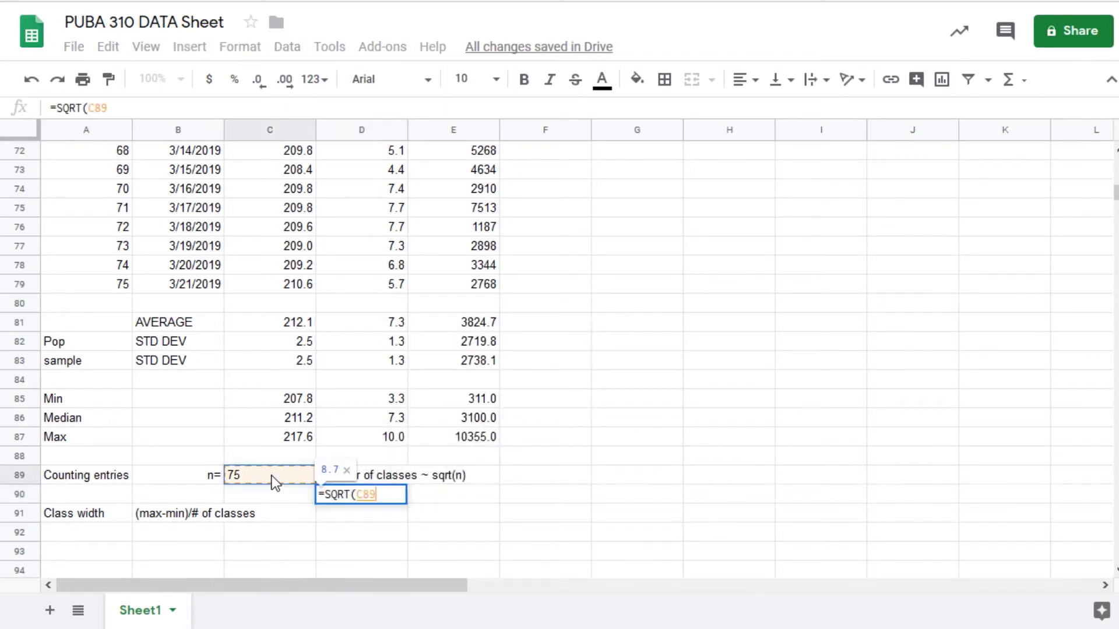
pyautogui.write(')')
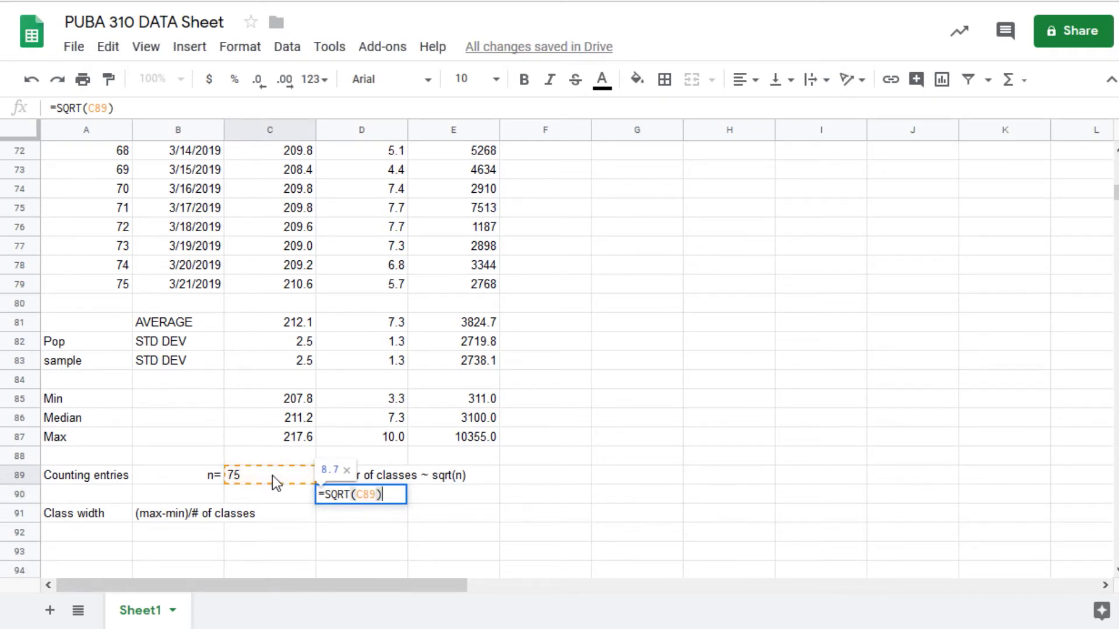
pyautogui.press('Return')
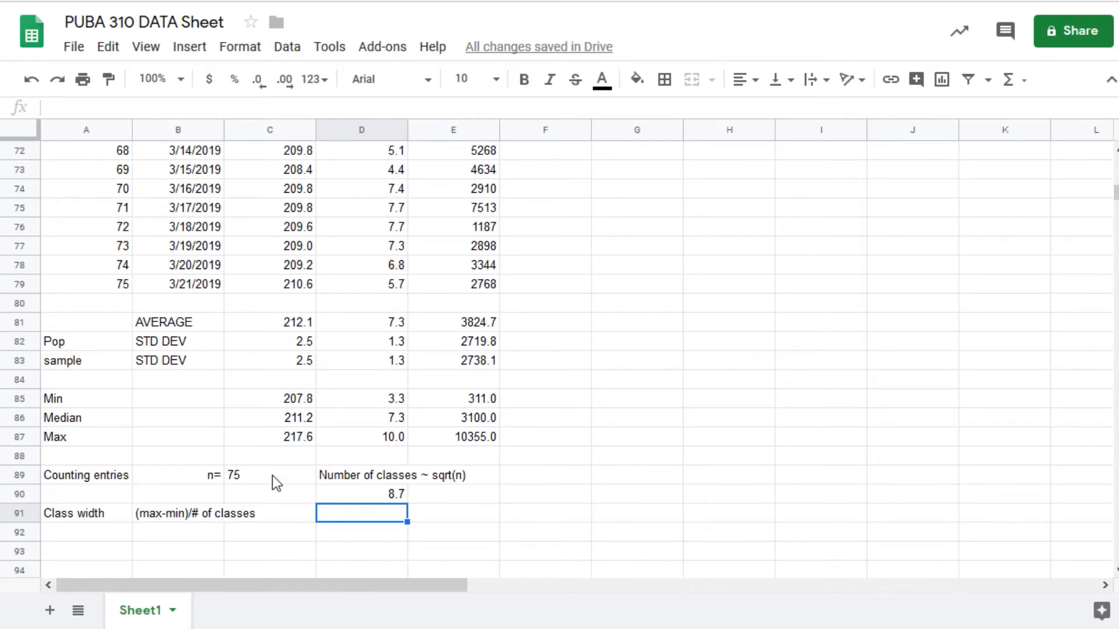
# - Round the square root up to a whole number of classes in F89 with =ROUNDUP(D90)
pyautogui.click(450, 489)
pyautogui.click(532, 463)
pyautogui.click(487, 494)
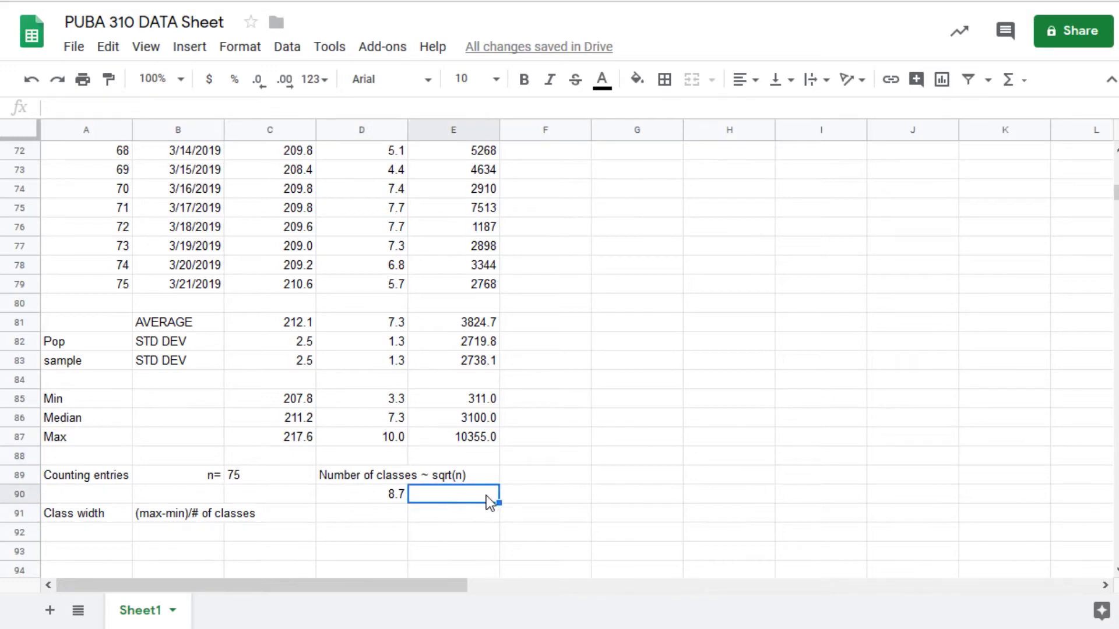
pyautogui.click(535, 481)
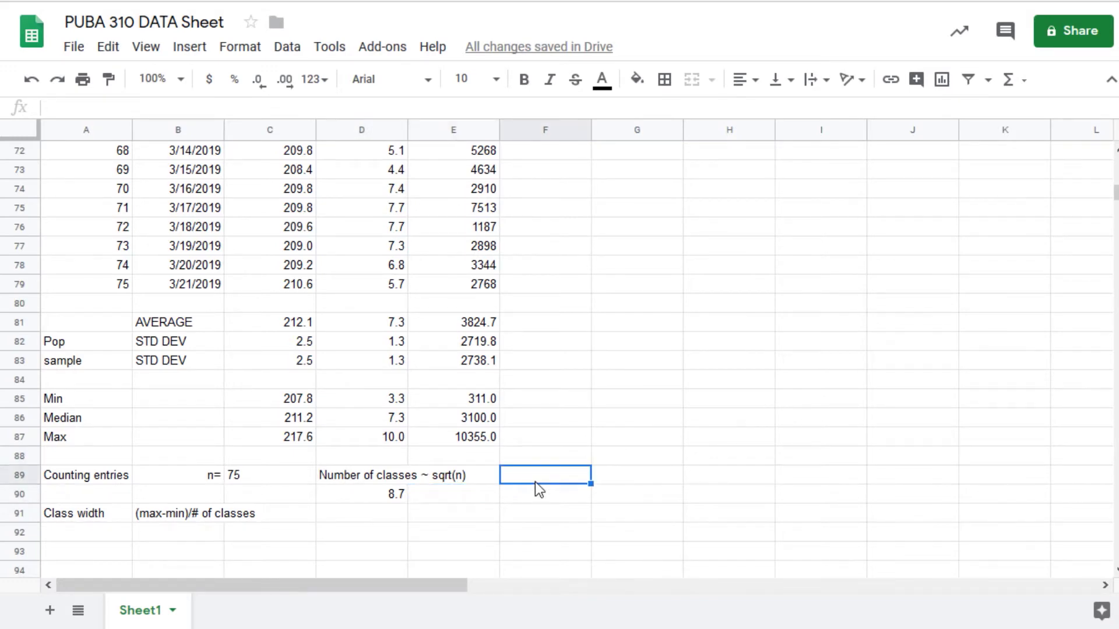
pyautogui.write('=ROUN')
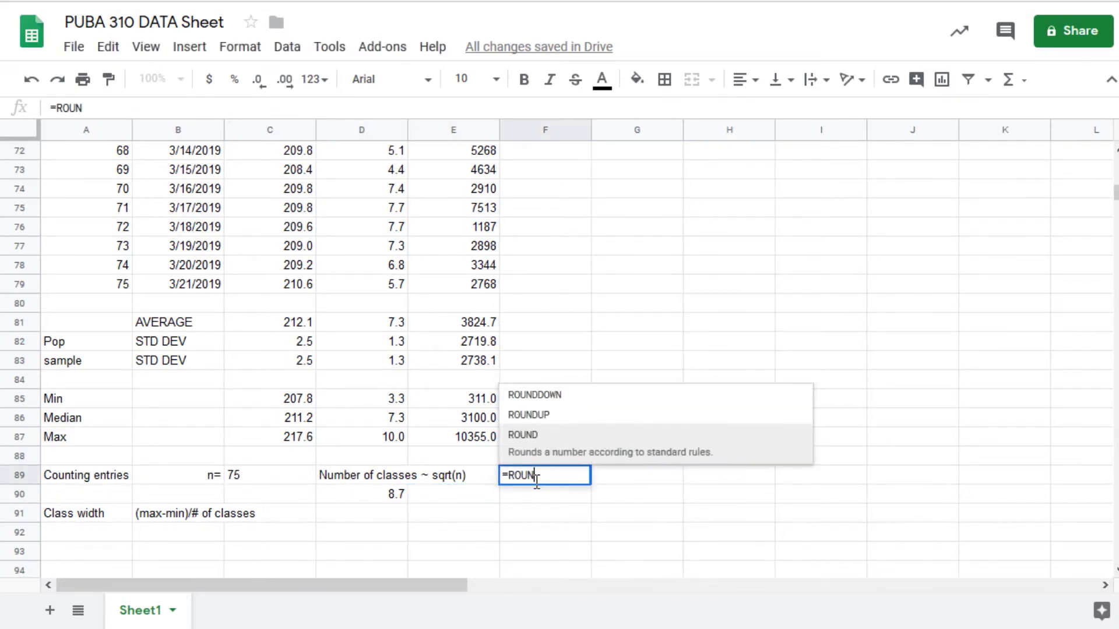
pyautogui.write('DU')
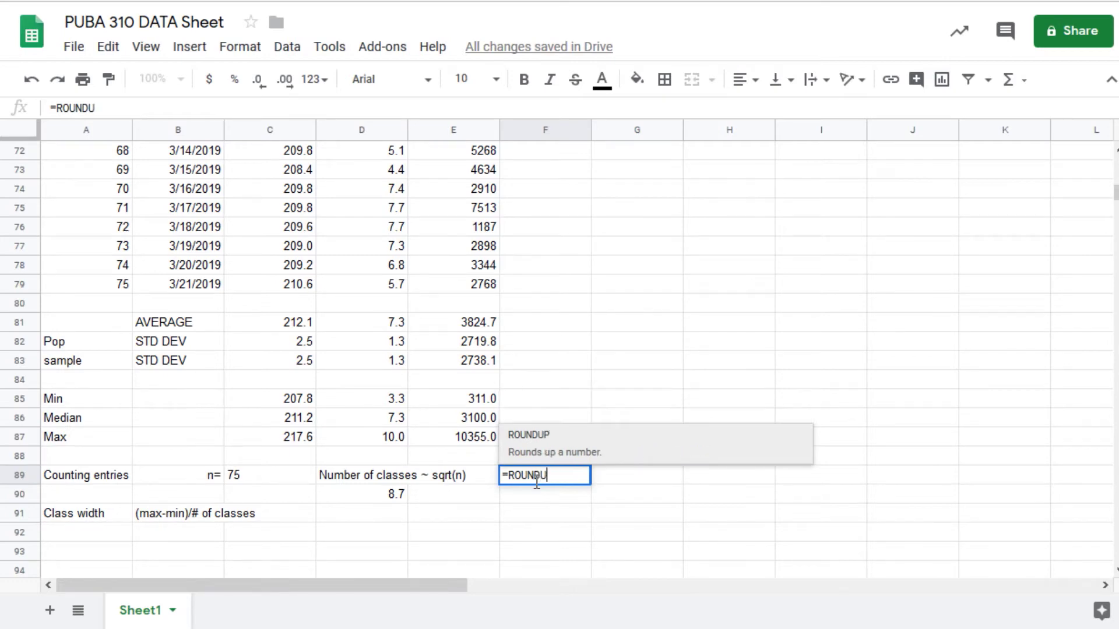
pyautogui.write('P(')
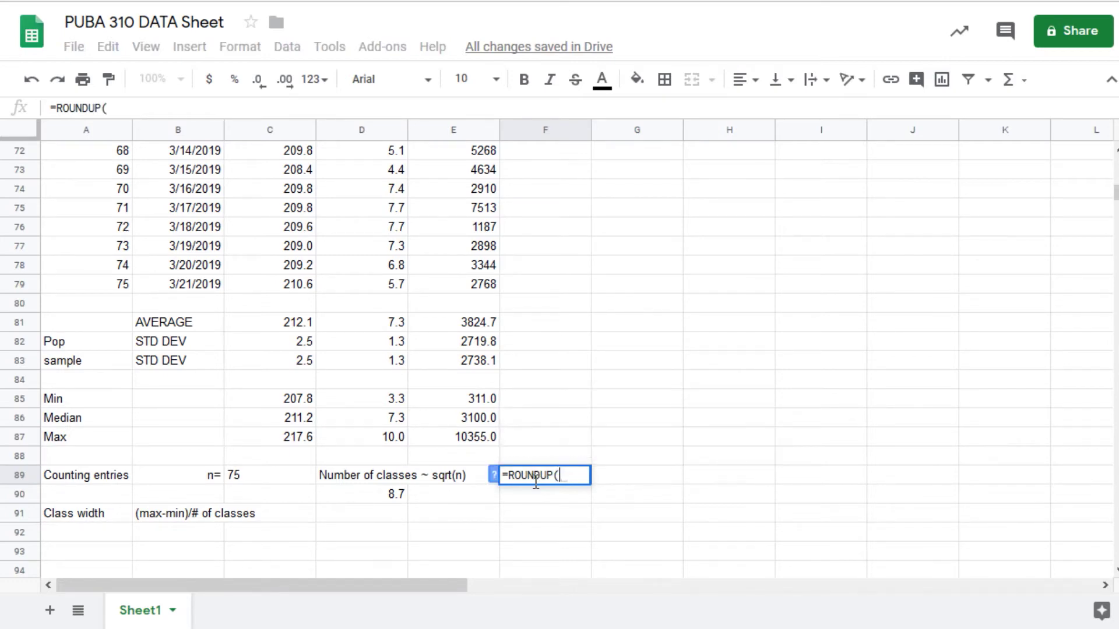
pyautogui.click(395, 500)
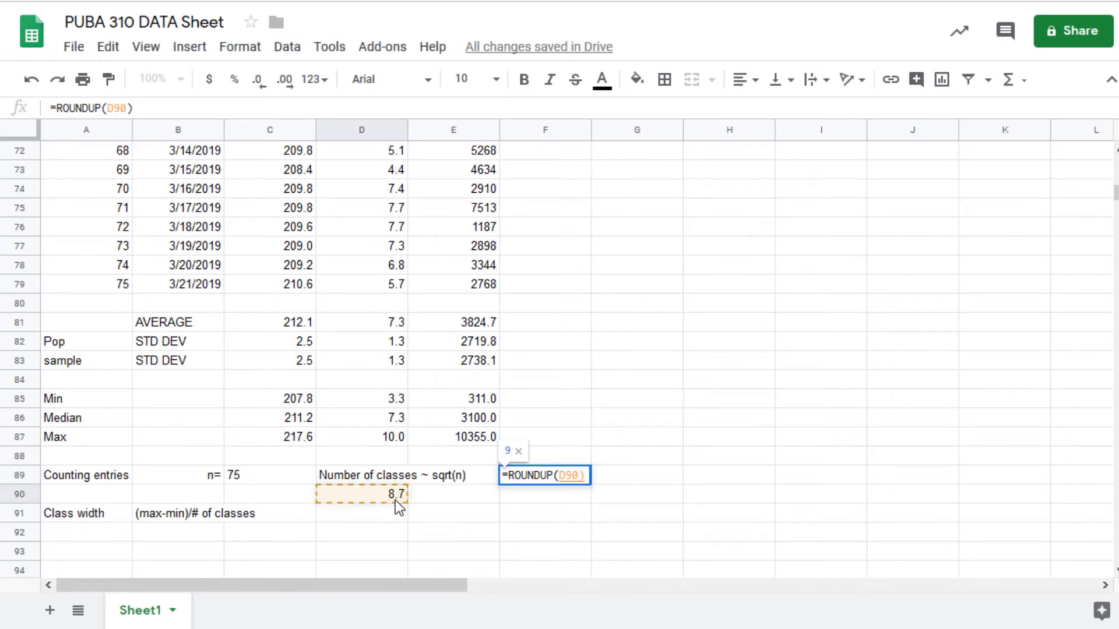
pyautogui.press('Return')
# - Left-align the rounded number of classes in F89
pyautogui.click(561, 475)
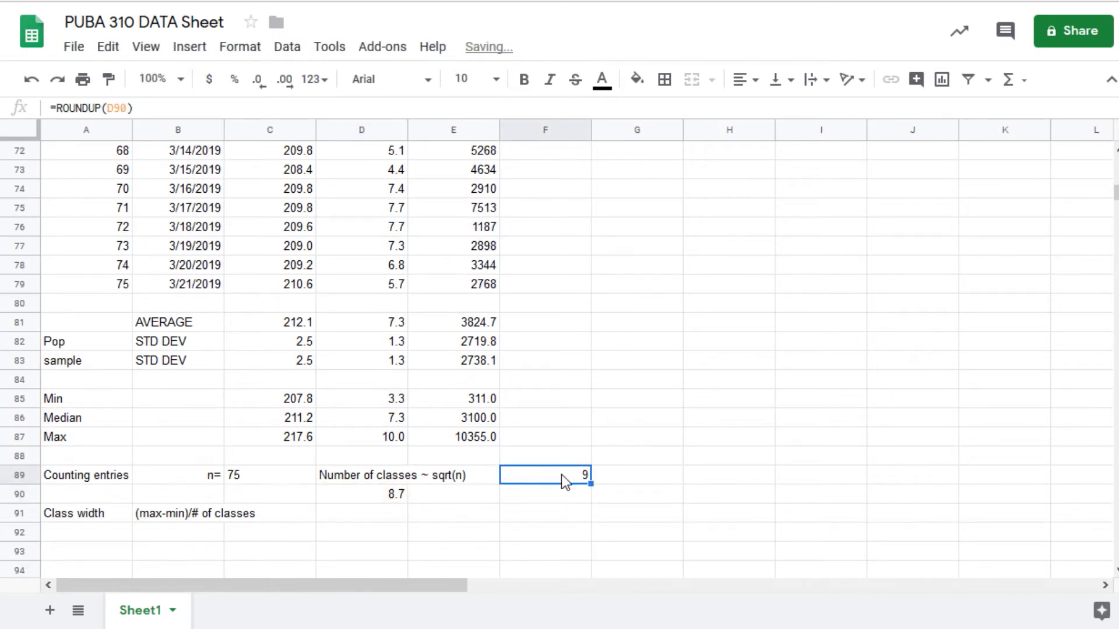
pyautogui.click(757, 82)
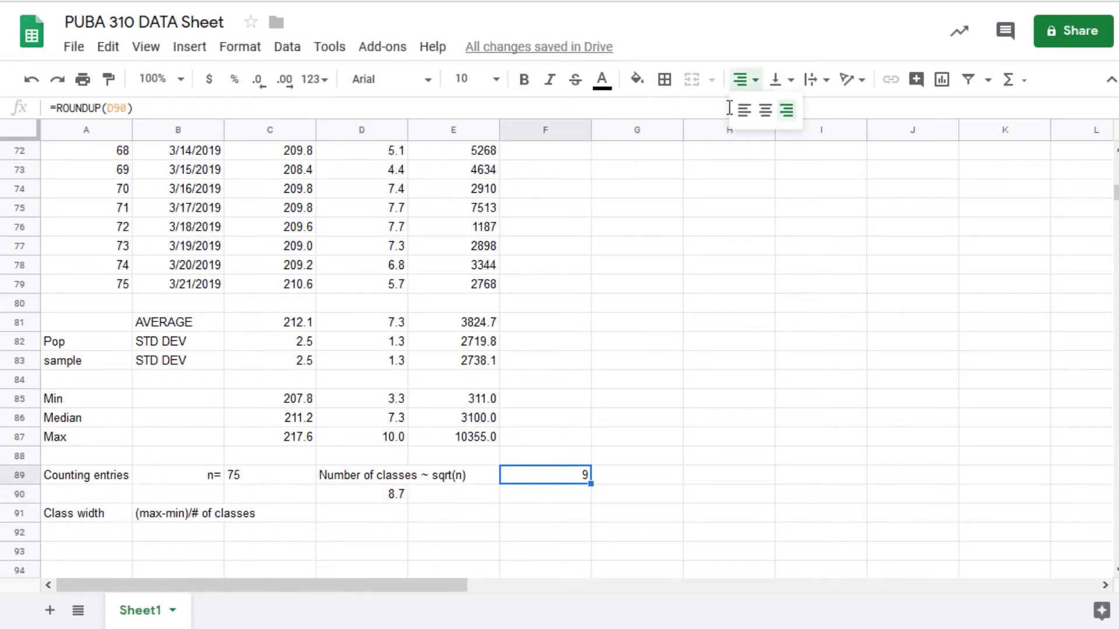
pyautogui.click(749, 112)
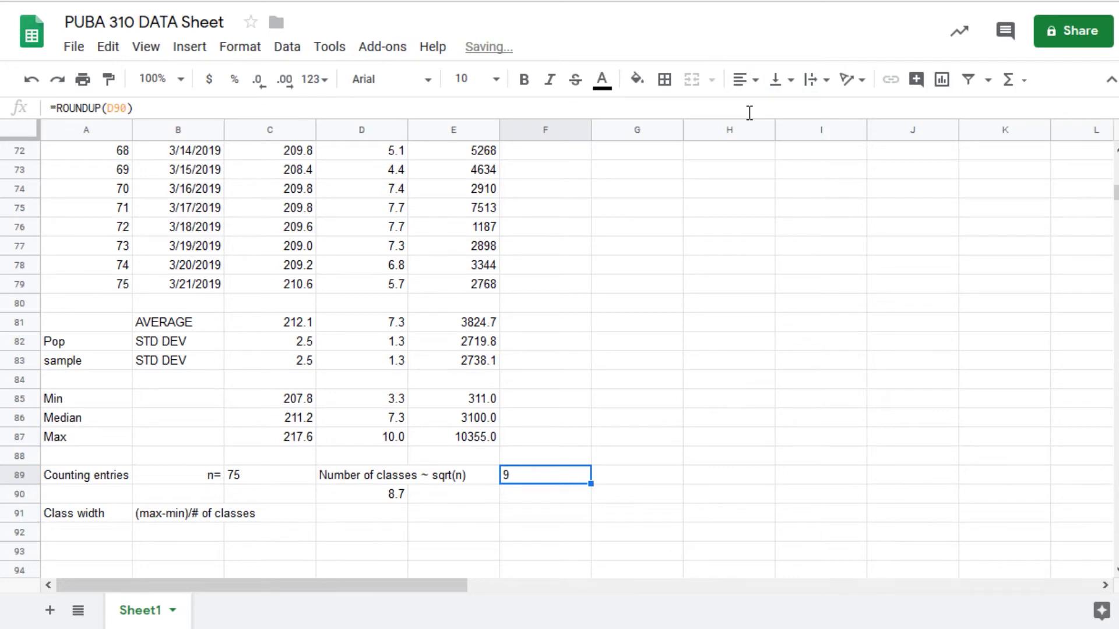
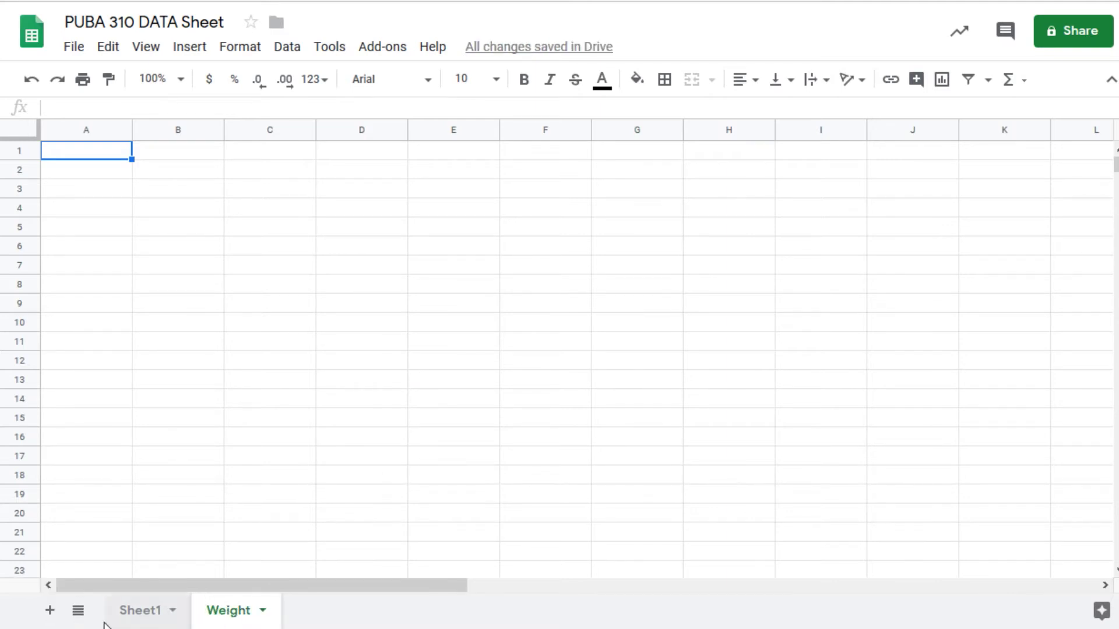
# - Add a new sheet after Weight and name it "Sleep"
pyautogui.click(50, 612)
pyautogui.doubleClick(316, 617)
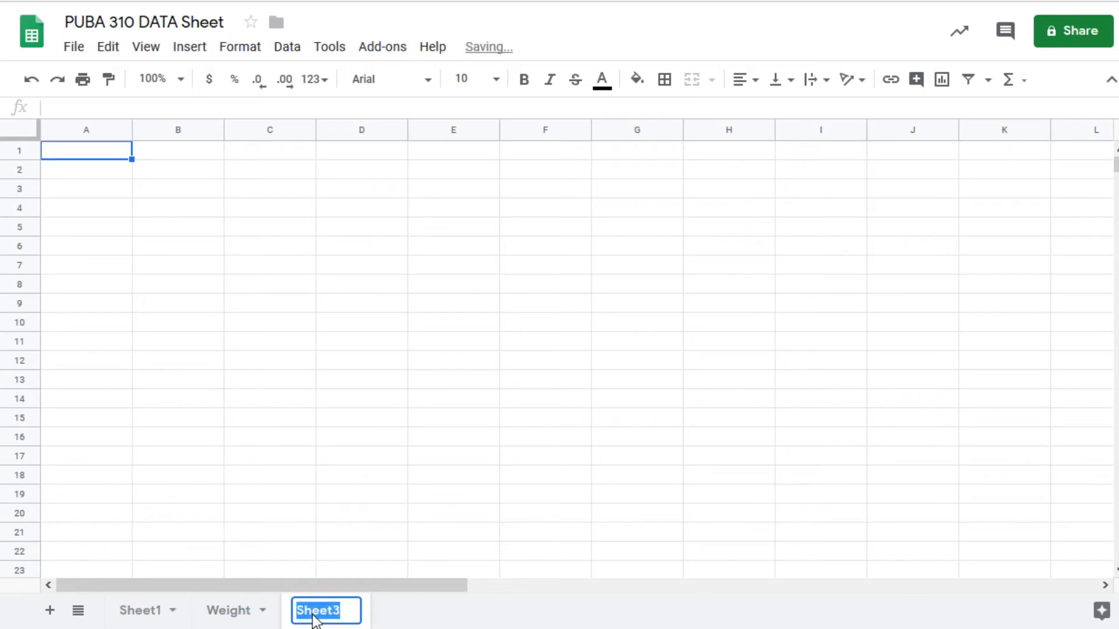
pyautogui.write('Sleep')
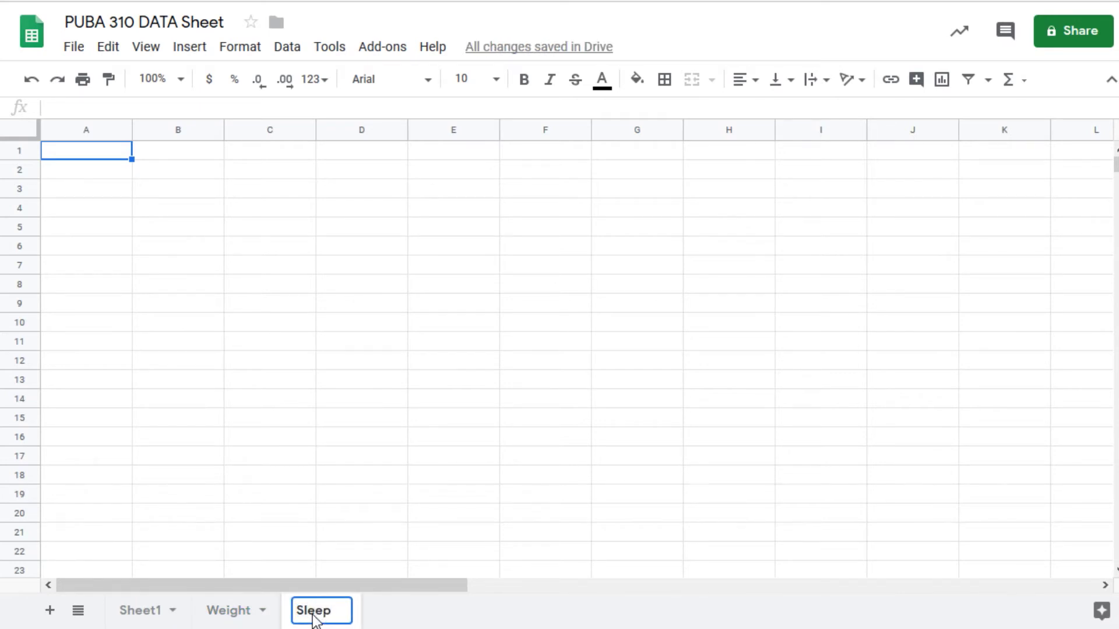
pyautogui.press('Return')
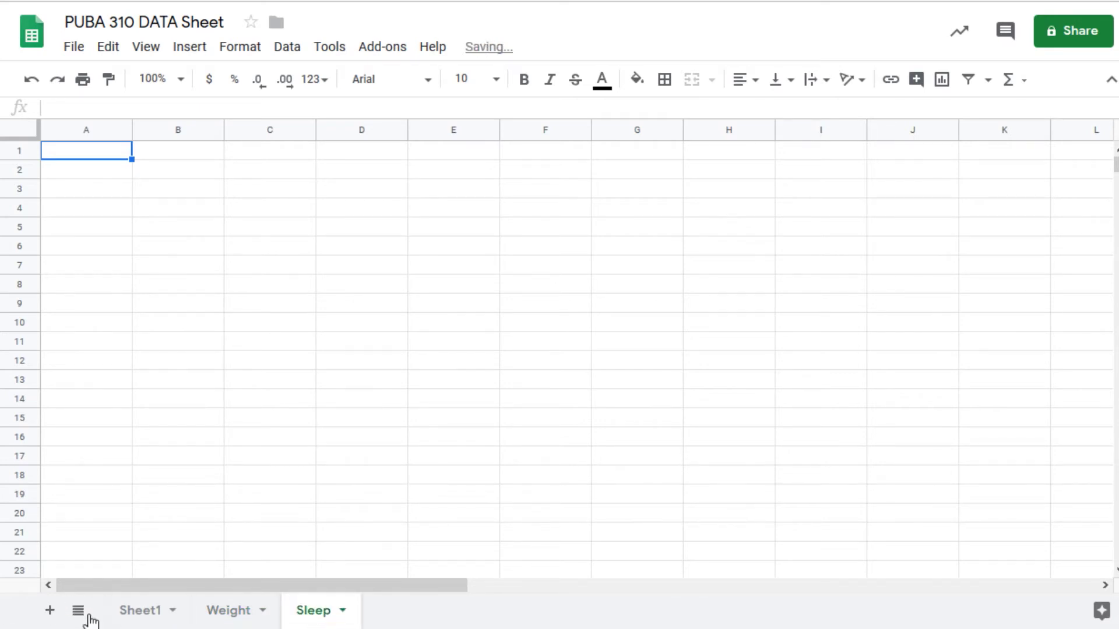
# - Add another new sheet after Sleep and name it "Steps"
pyautogui.click(59, 611)
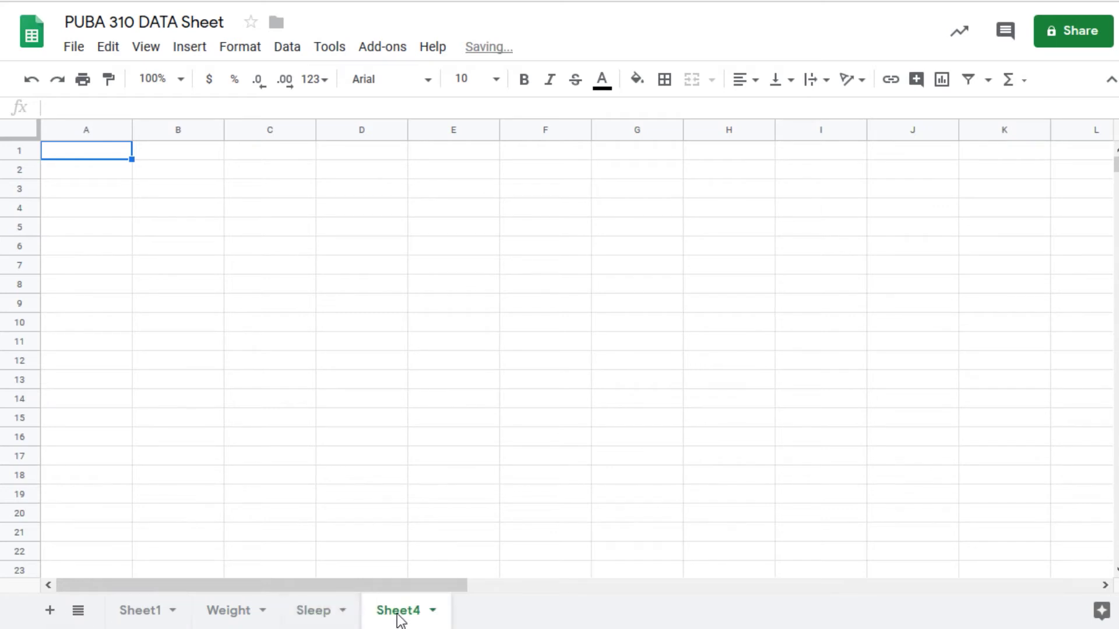
pyautogui.doubleClick(399, 617)
pyautogui.write('Steps')
pyautogui.press('Return')
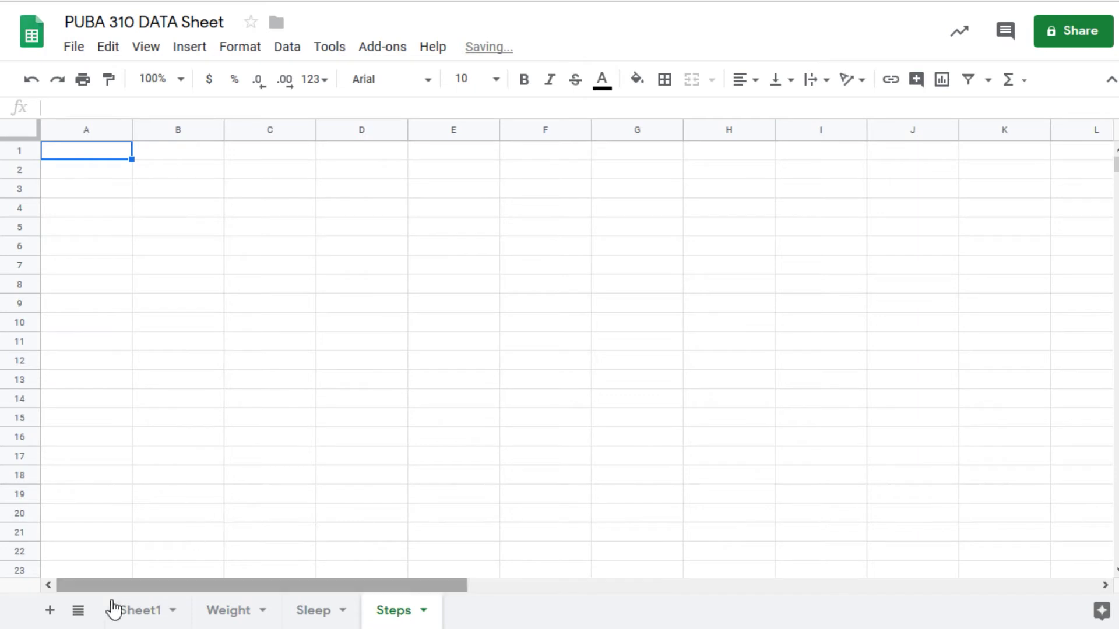
# - Rename Sheet1 as "RAW DATA" and keep that sheet open
pyautogui.doubleClick(137, 618)
pyautogui.write('R')
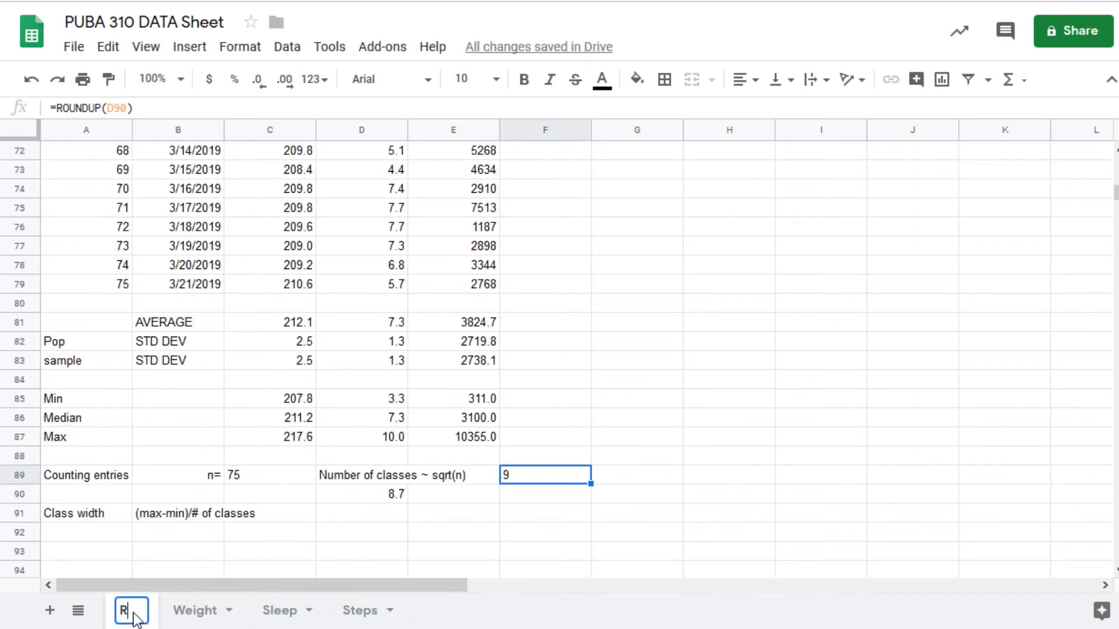
pyautogui.write('AW DATA')
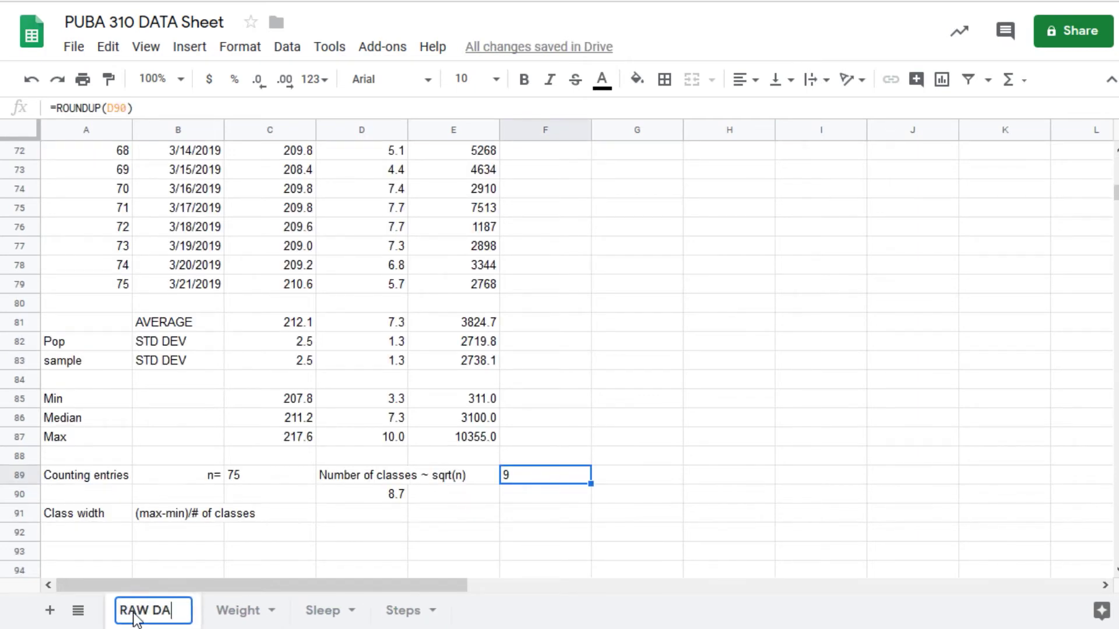
pyautogui.press('Return')
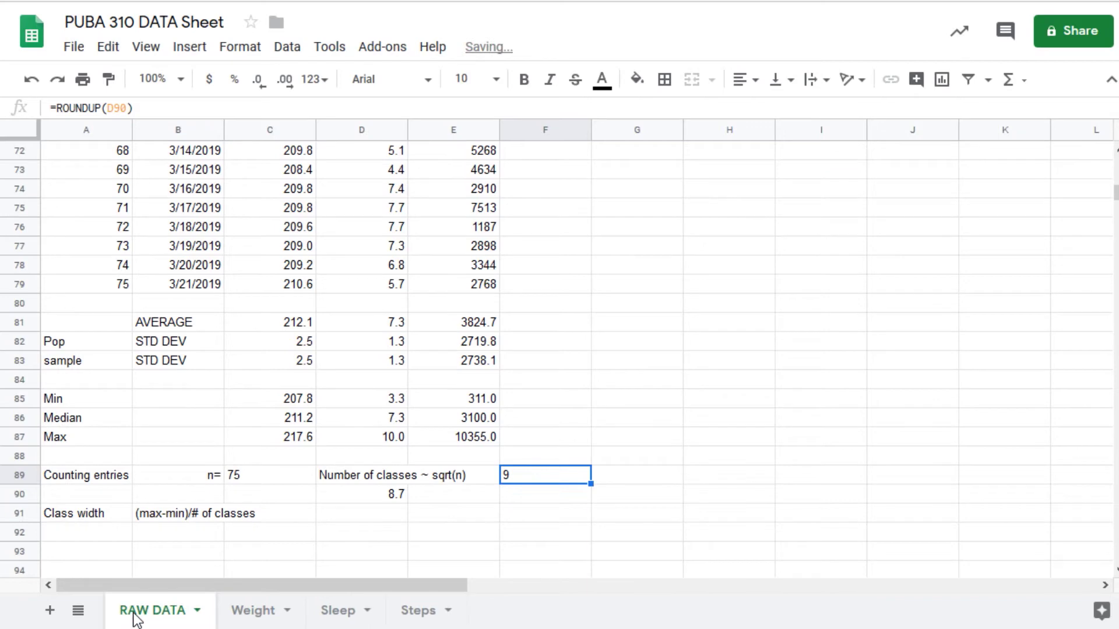
pyautogui.click(252, 611)
pyautogui.click(164, 606)
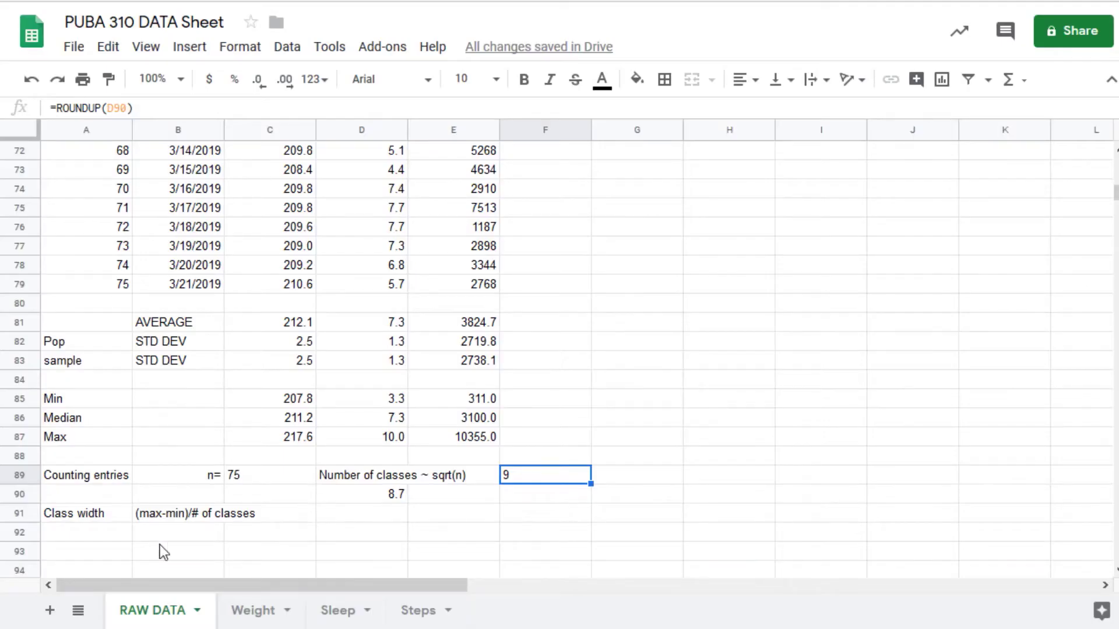
# - Move the note "(max-min)/# of classes" from B91 to A92, beneath the Class width label
pyautogui.click(244, 513)
pyautogui.click(200, 519)
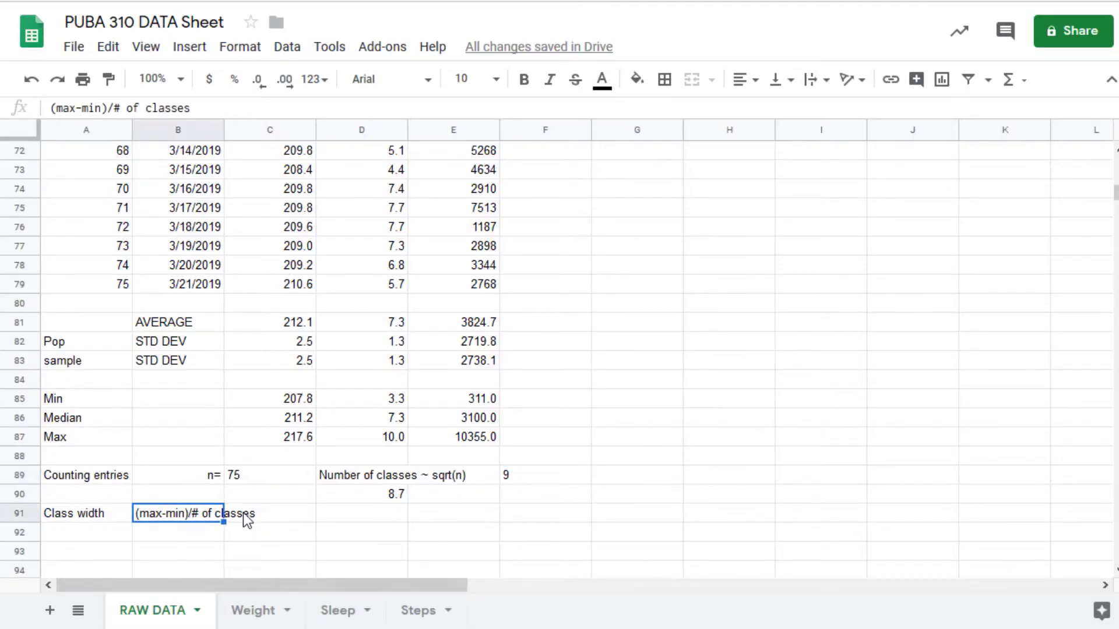
pyautogui.moveTo(145, 521); pyautogui.dragTo(82, 538)
pyautogui.click(211, 516)
# - Calculate the weight class width in C91 with =(C87-C85)/F89
pyautogui.click(286, 518)
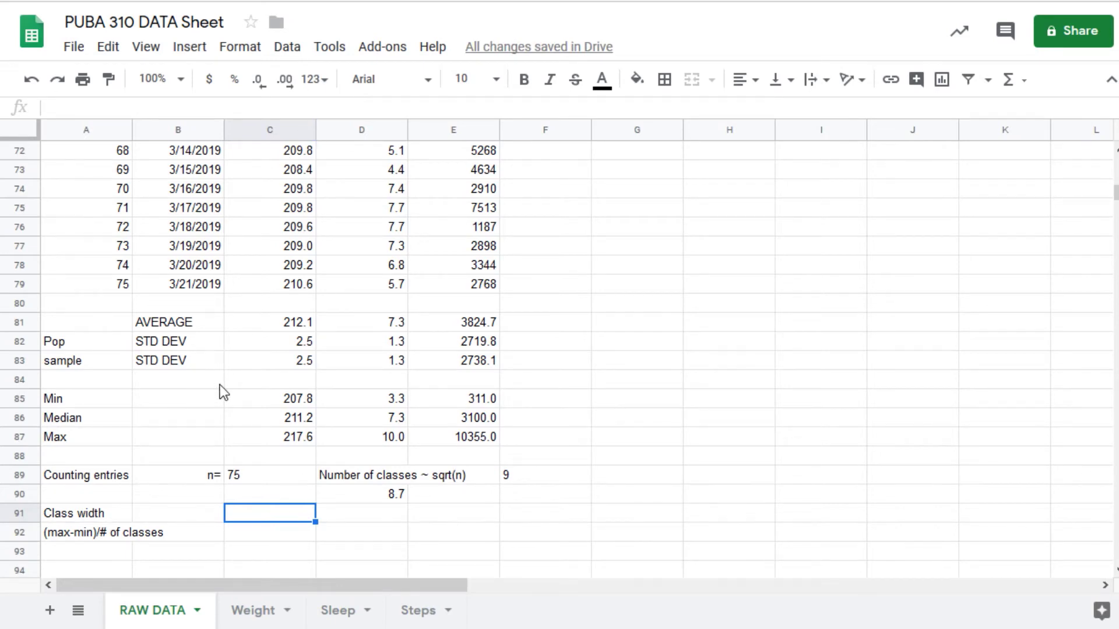
pyautogui.write('=')
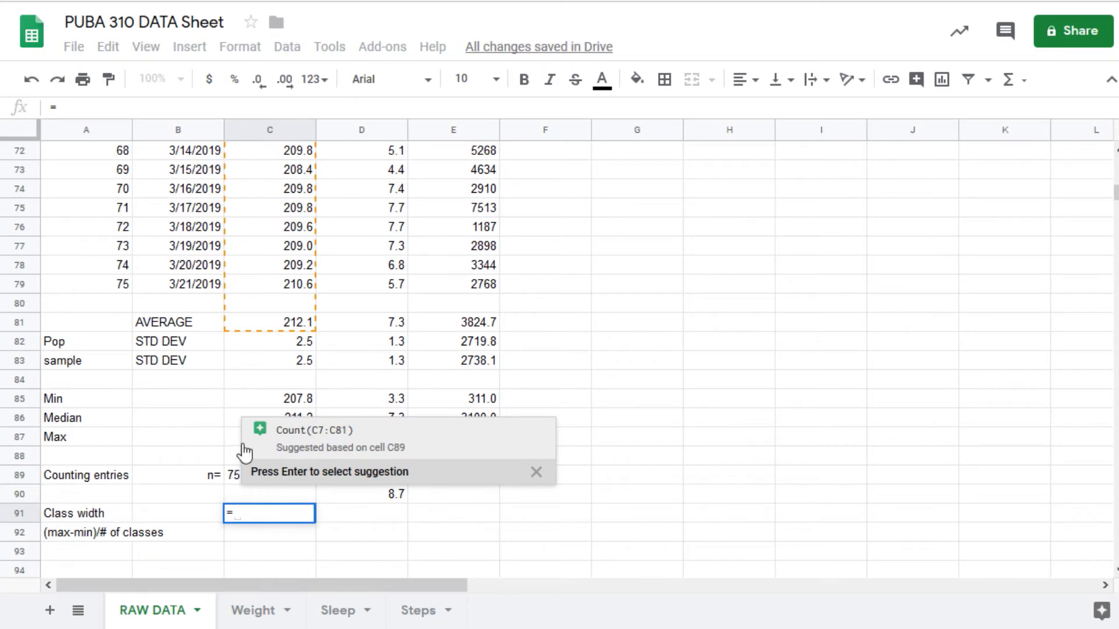
pyautogui.write('(')
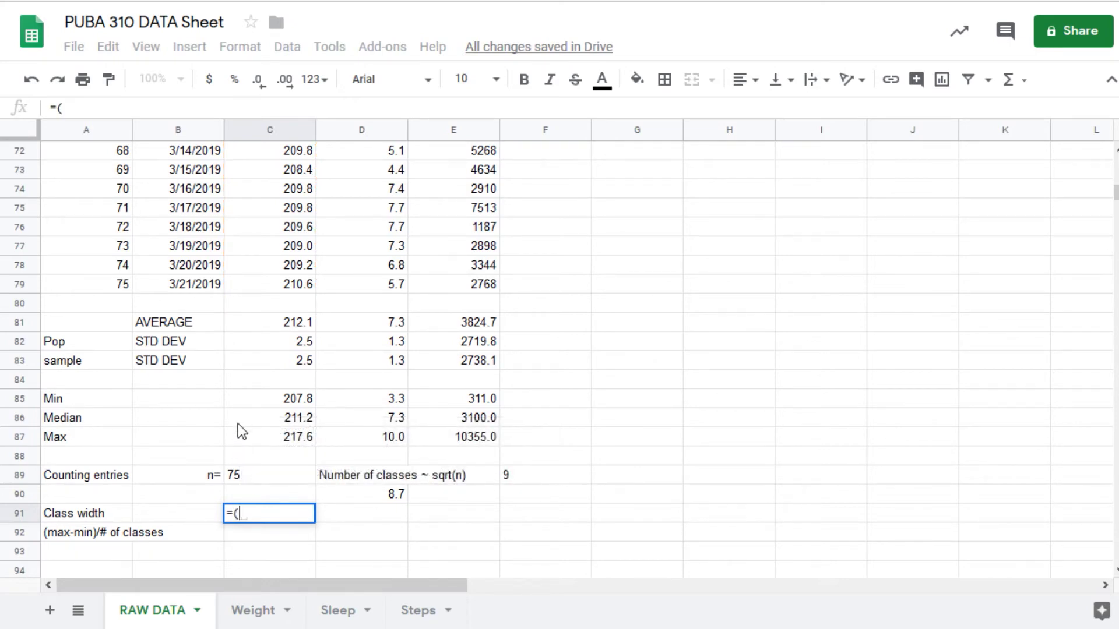
pyautogui.click(244, 434)
pyautogui.write('-')
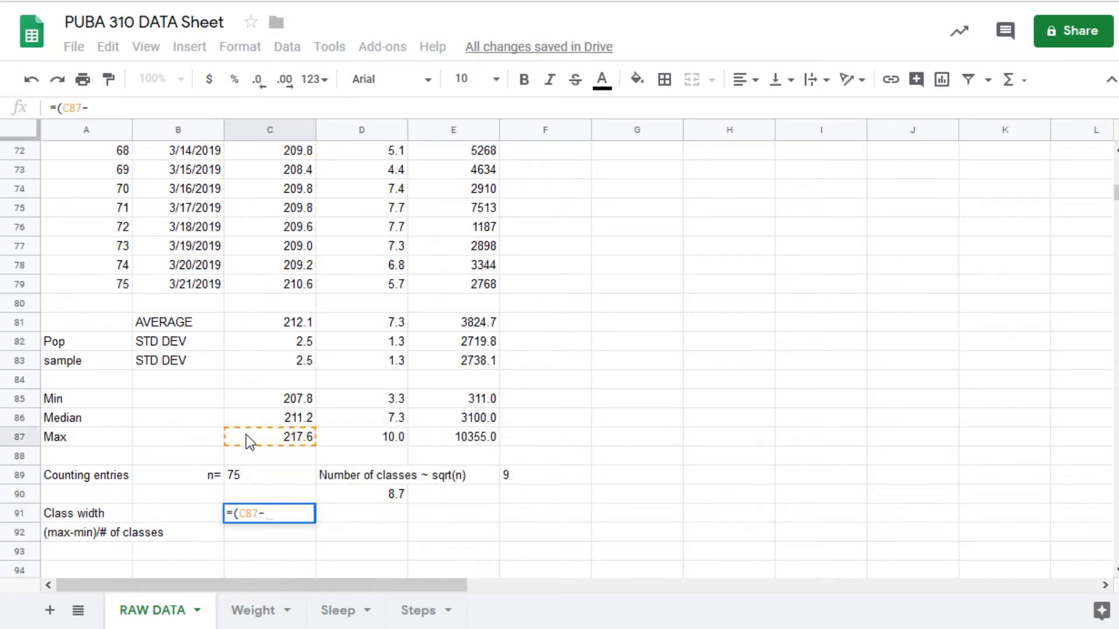
pyautogui.click(246, 401)
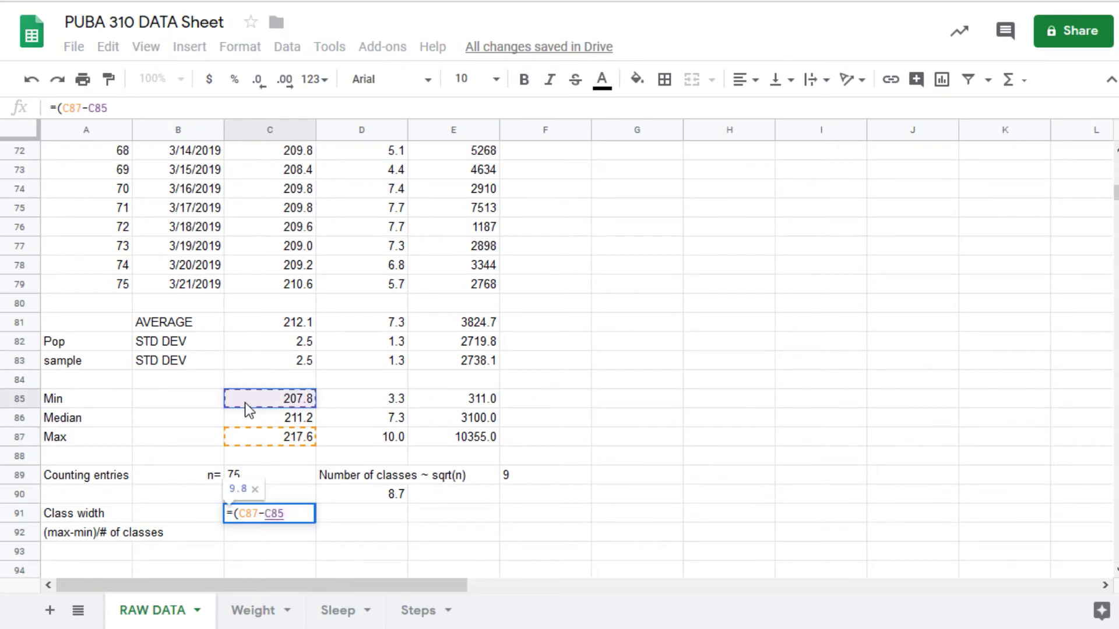
pyautogui.write(')/')
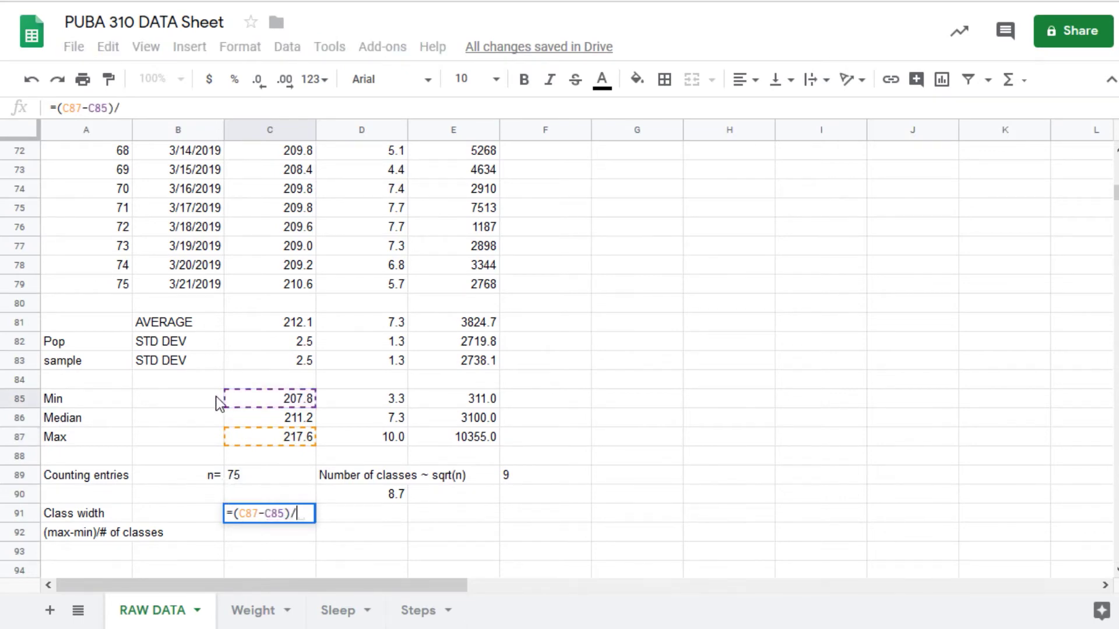
pyautogui.click(517, 474)
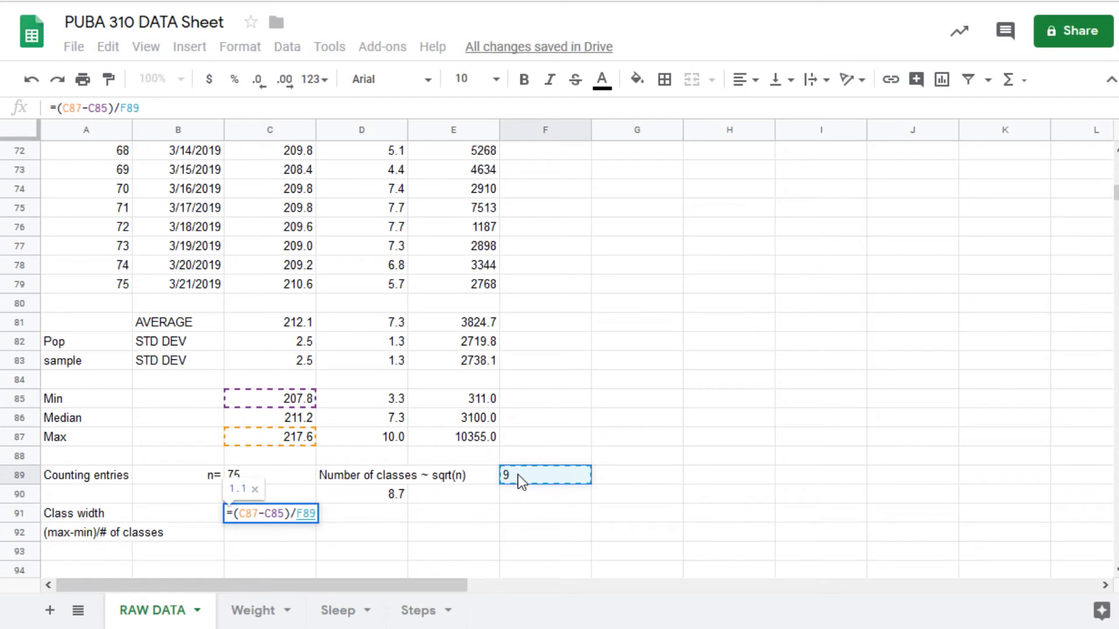
pyautogui.press('Return')
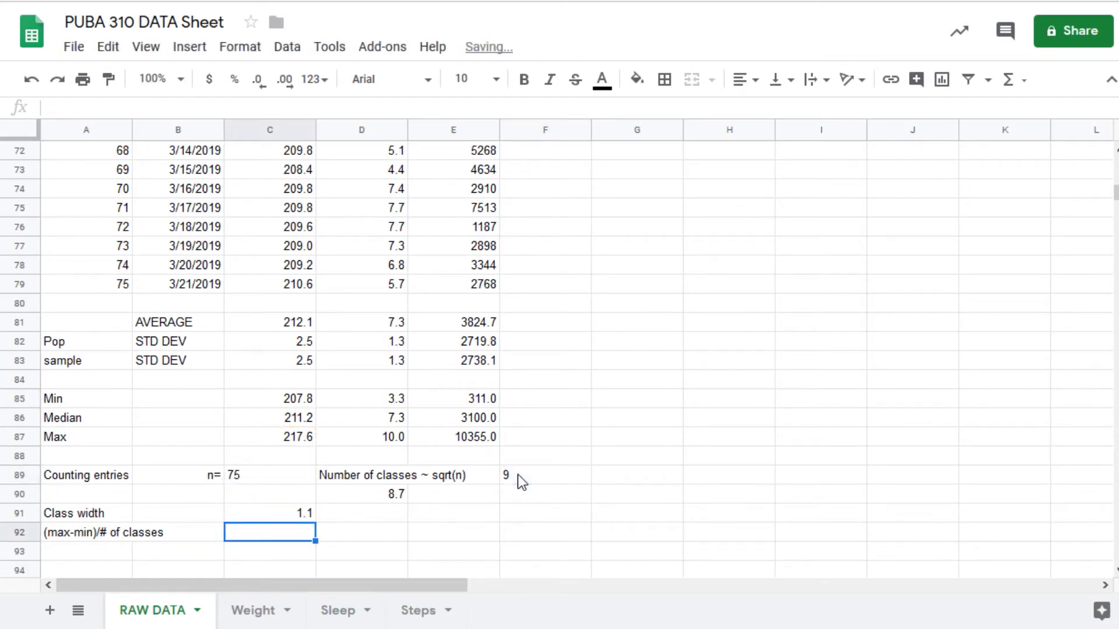
# - Copy the class width formula from C91 across to D91:E91 and change the divisor in D91 to F89
pyautogui.click(313, 509)
pyautogui.moveTo(315, 522); pyautogui.dragTo(460, 513)
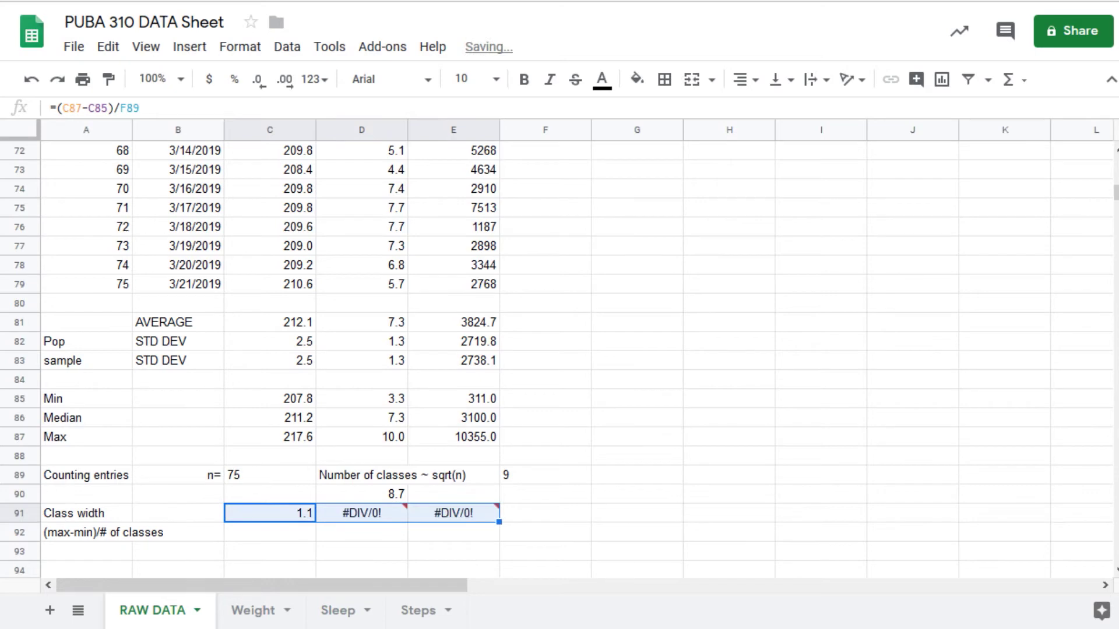
pyautogui.click(368, 517)
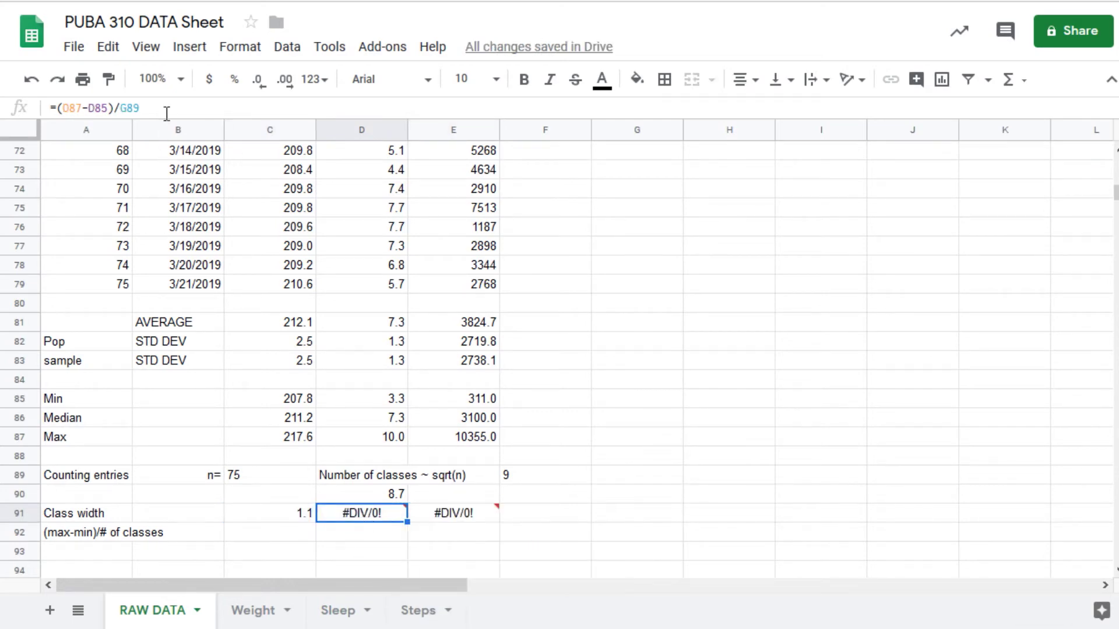
pyautogui.click(125, 108)
pyautogui.press('Delete')
pyautogui.write('F')
pyautogui.press('Return')
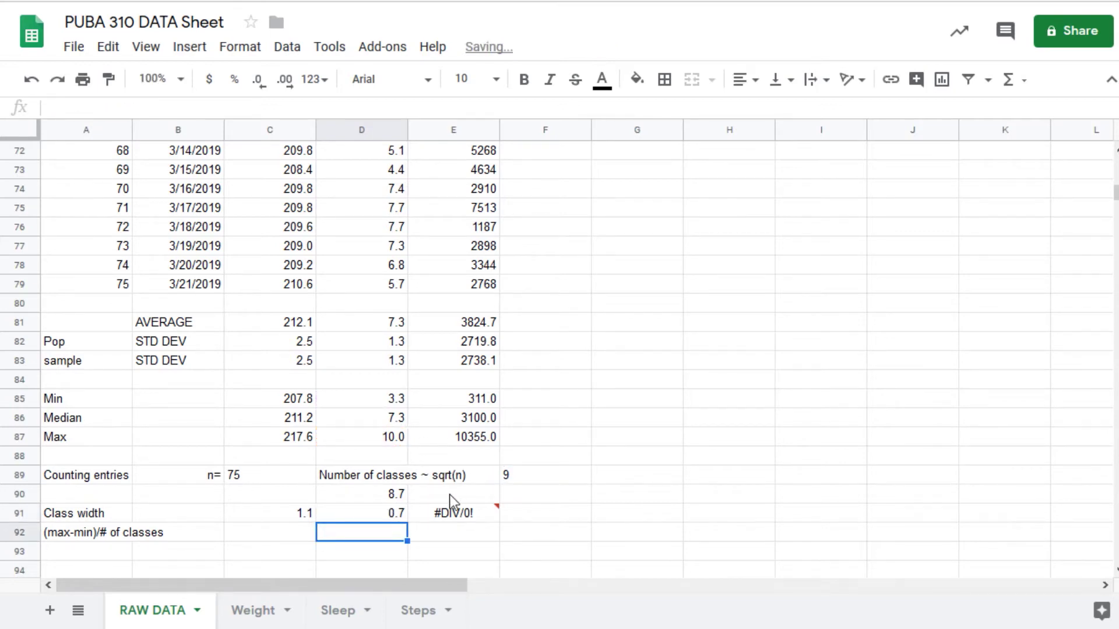
# - Change the divisor of the steps class width formula in E91 to F89
pyautogui.click(438, 513)
pyautogui.click(125, 108)
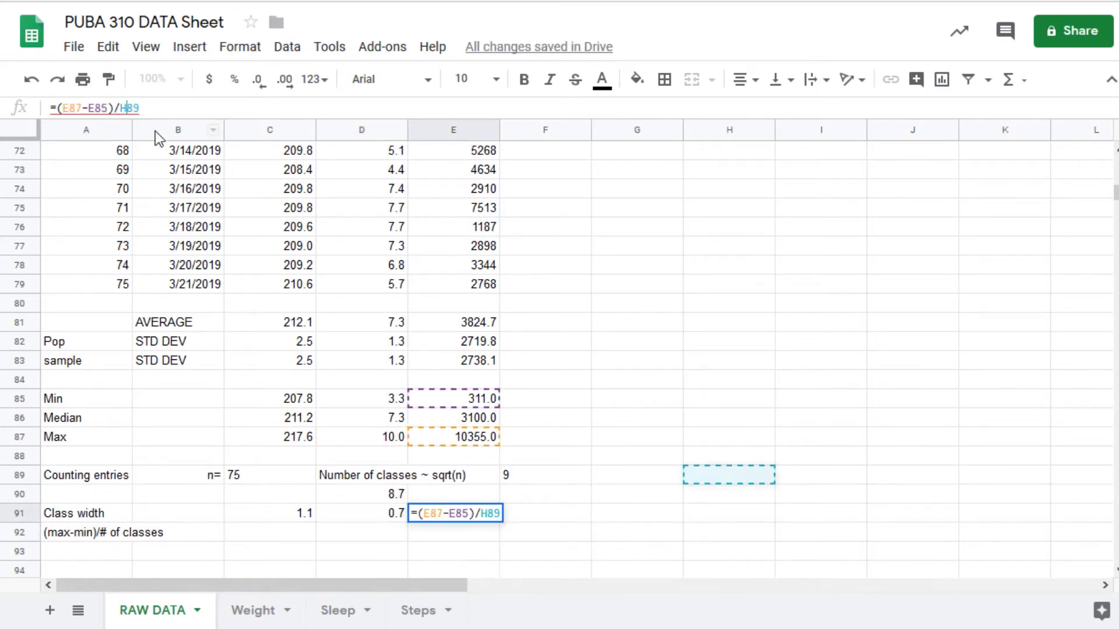
pyautogui.press('Delete')
pyautogui.write('F')
pyautogui.press('Return')
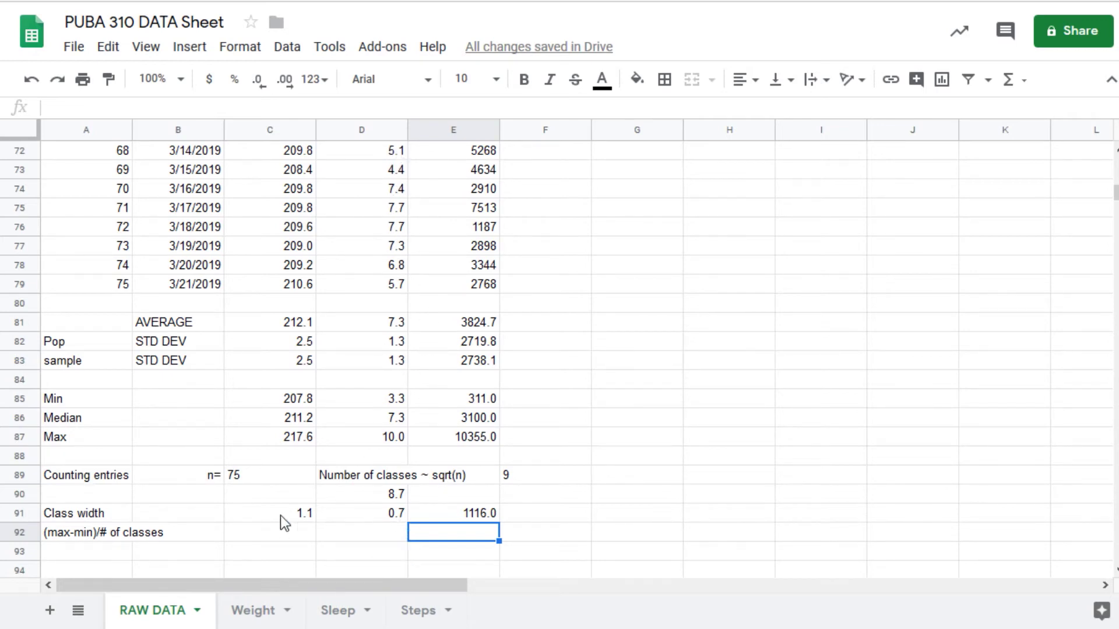
pyautogui.click(295, 516)
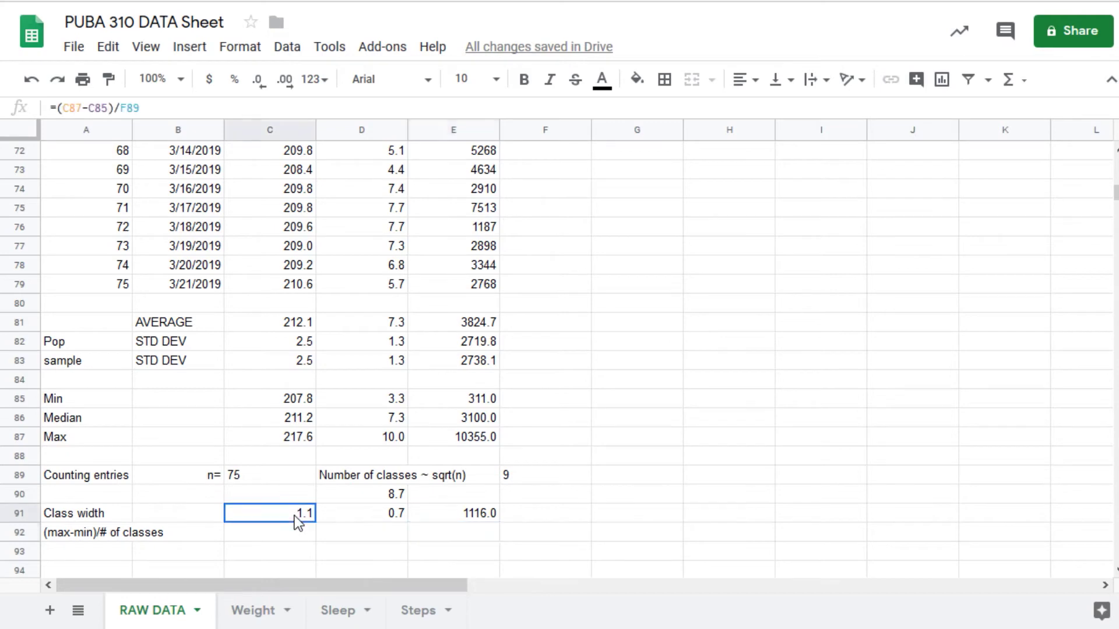
pyautogui.click(468, 514)
pyautogui.click(362, 515)
pyautogui.click(297, 515)
# - Enter the label "# of Classes" in A1 of the Weight sheet
pyautogui.click(251, 610)
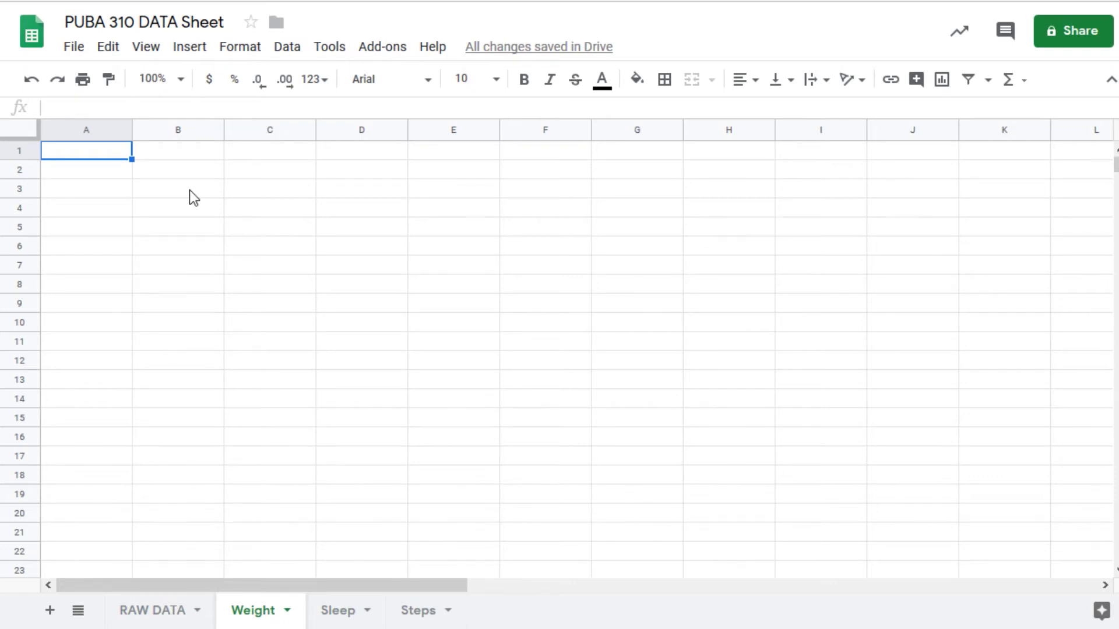
pyautogui.write('#')
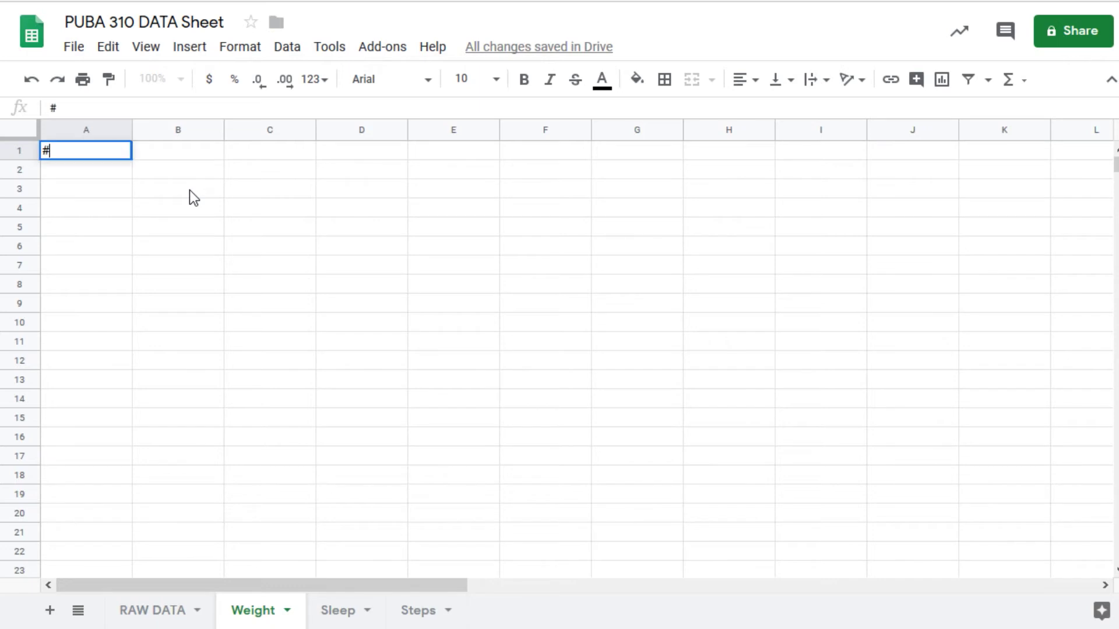
pyautogui.write(' of Classes')
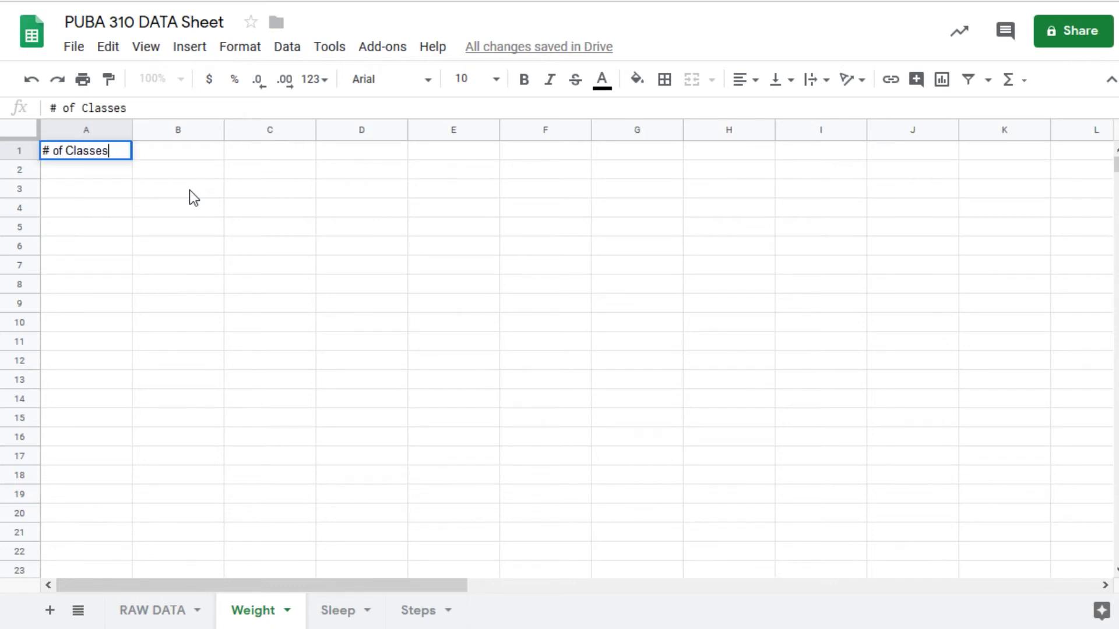
pyautogui.press('Tab')
pyautogui.press('Down')
pyautogui.press('Left')
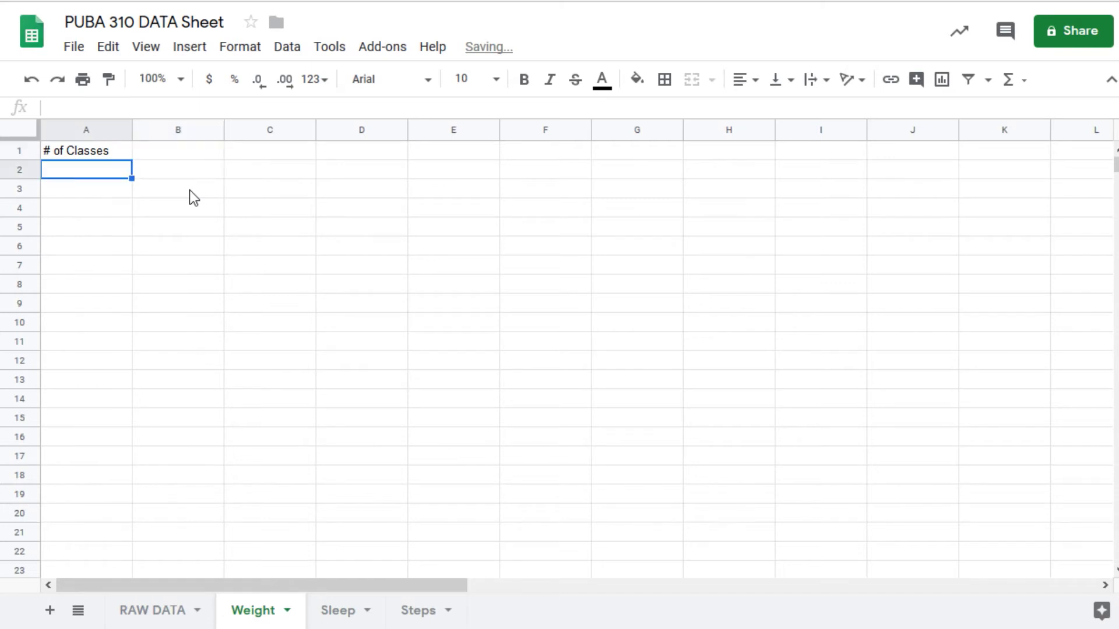
# - Enter the labels "Min", "Max" and "Class width" in A2:A4 of the Weight sheet
pyautogui.write('Min')
pyautogui.press('Return')
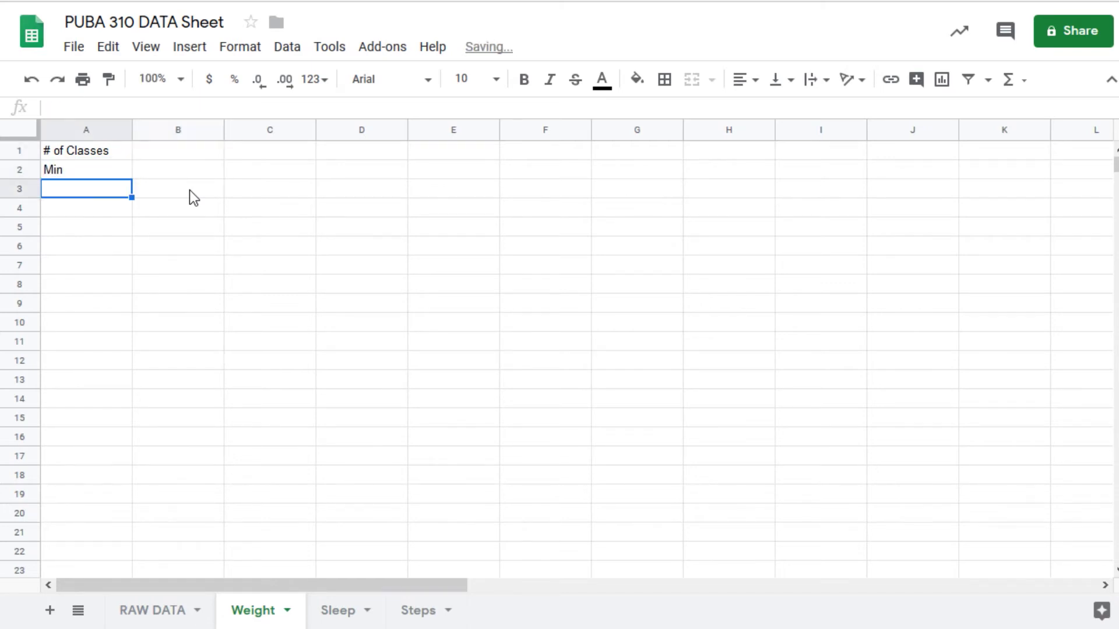
pyautogui.write('Max')
pyautogui.press('Return')
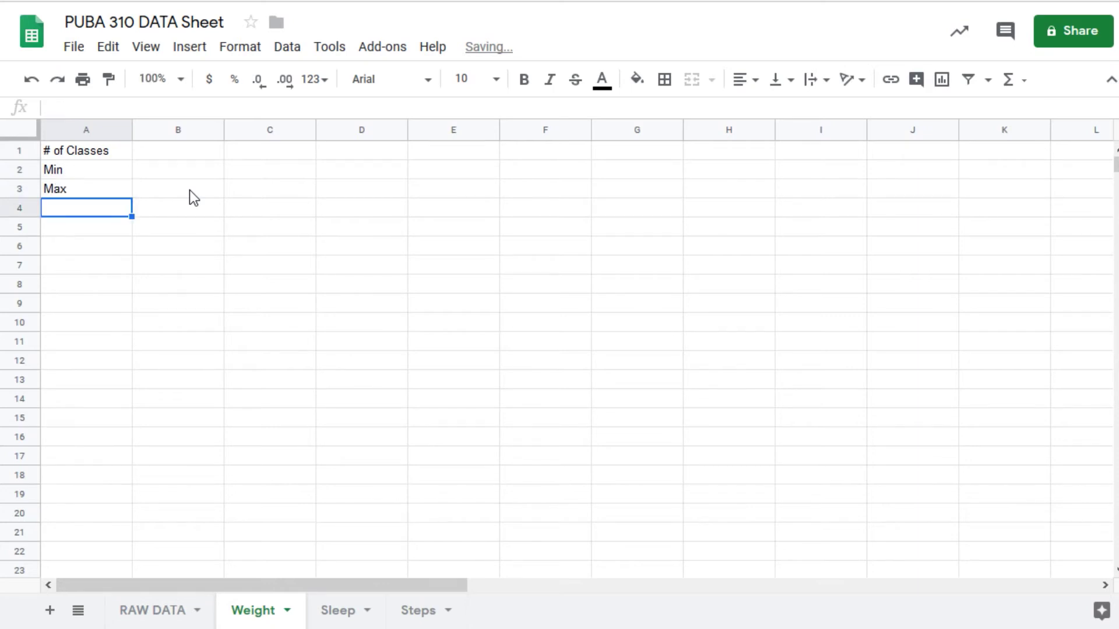
pyautogui.write('Class width')
pyautogui.press('Return')
pyautogui.press('Up')
pyautogui.press('Up')
pyautogui.press('Up')
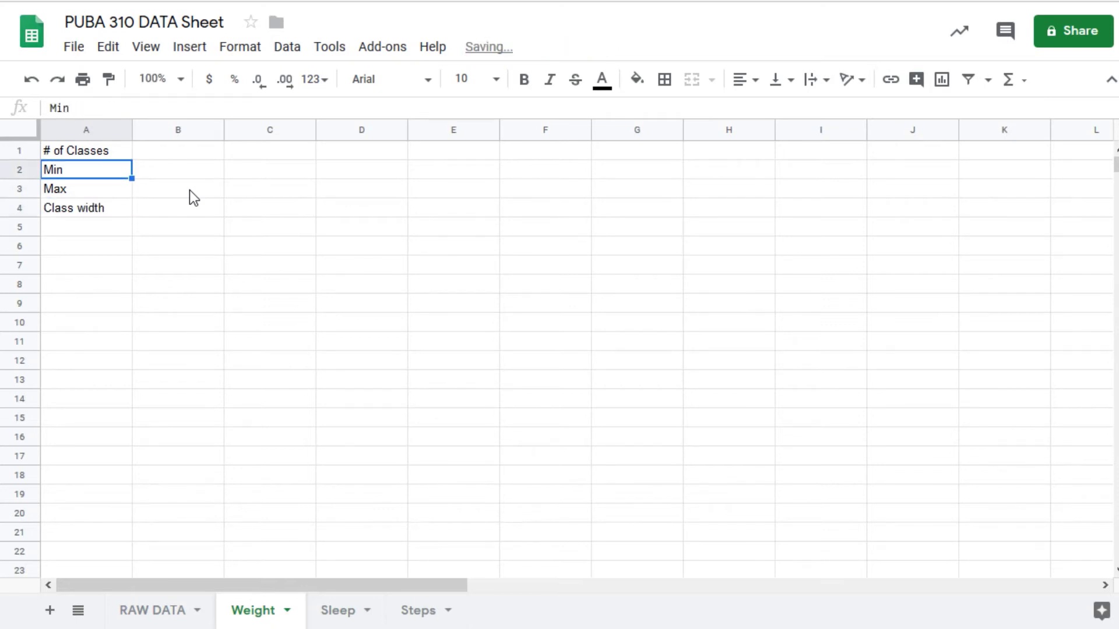
# - Link B1 of the Weight sheet to the number of classes with ='RAW DATA'!F89
pyautogui.click(175, 153)
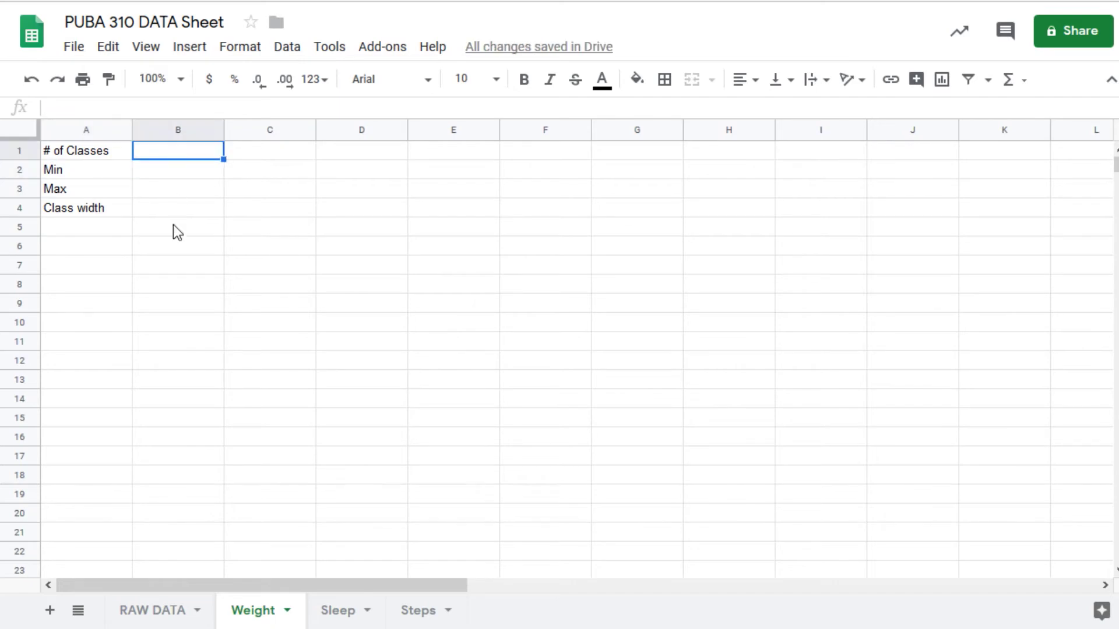
pyautogui.write('=')
pyautogui.click(161, 610)
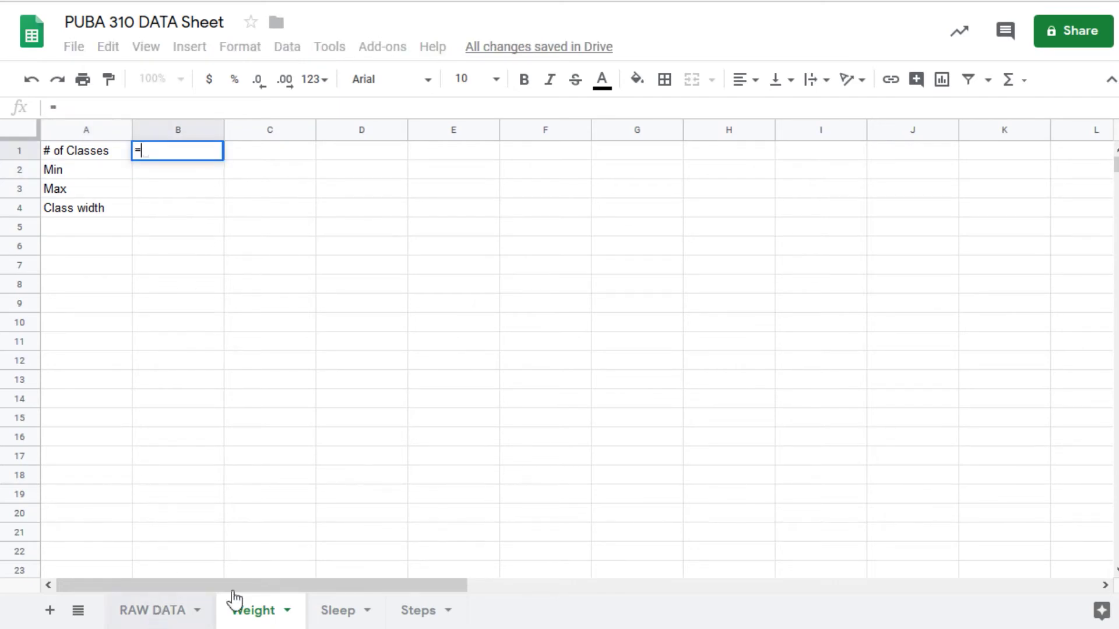
pyautogui.click(519, 476)
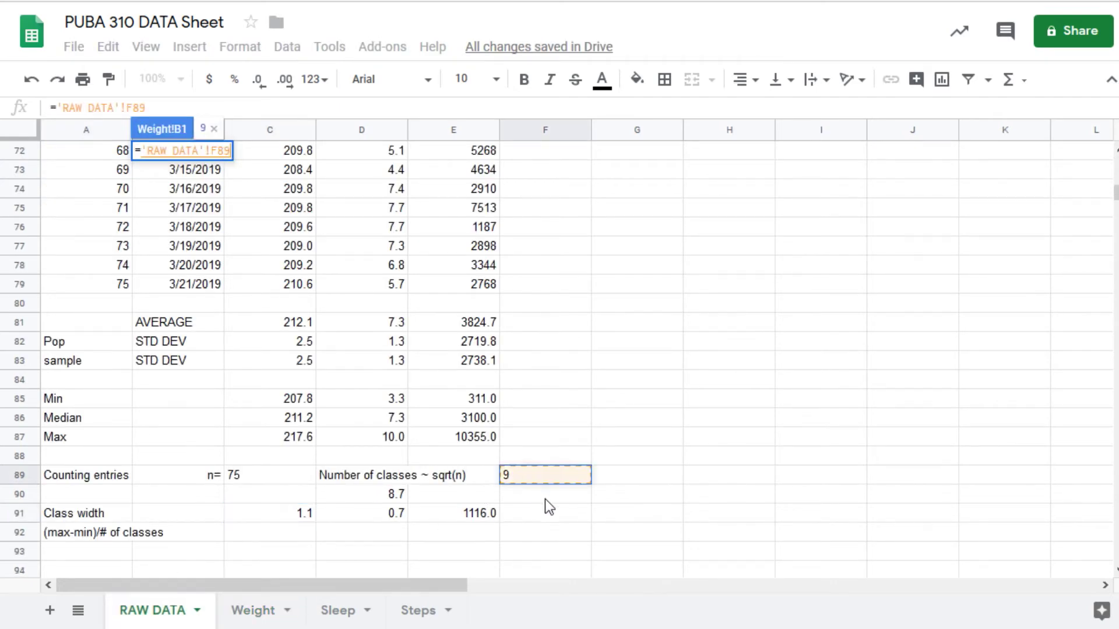
pyautogui.press('Return')
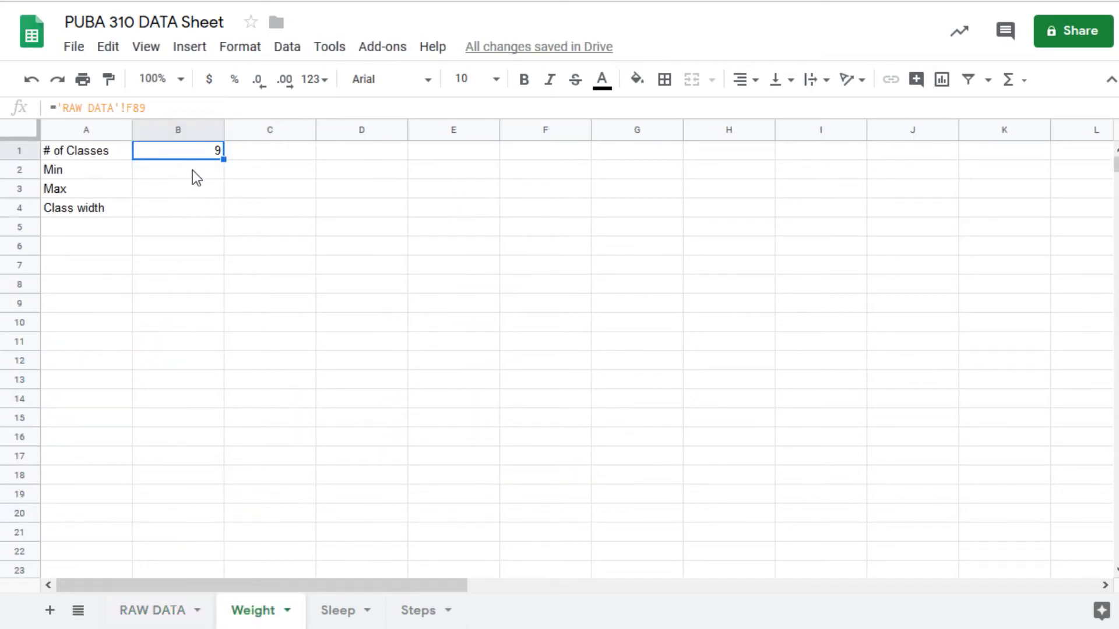
# - Start a formula in B2 of the Weight sheet that references the minimum weight on the RAW DATA sheet
pyautogui.click(206, 173)
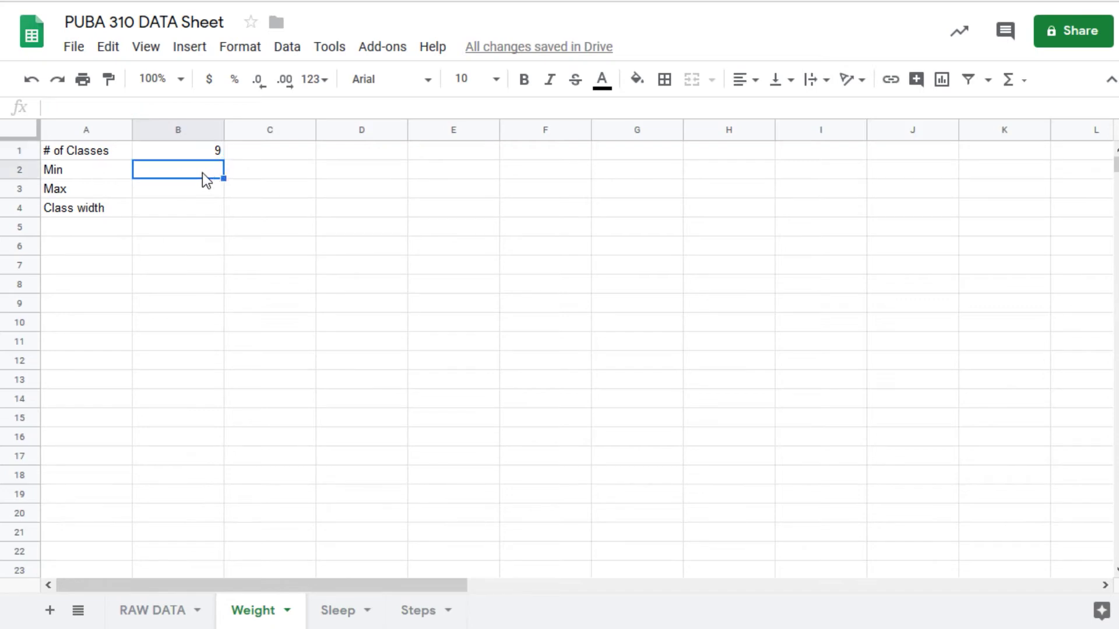
pyautogui.click(148, 614)
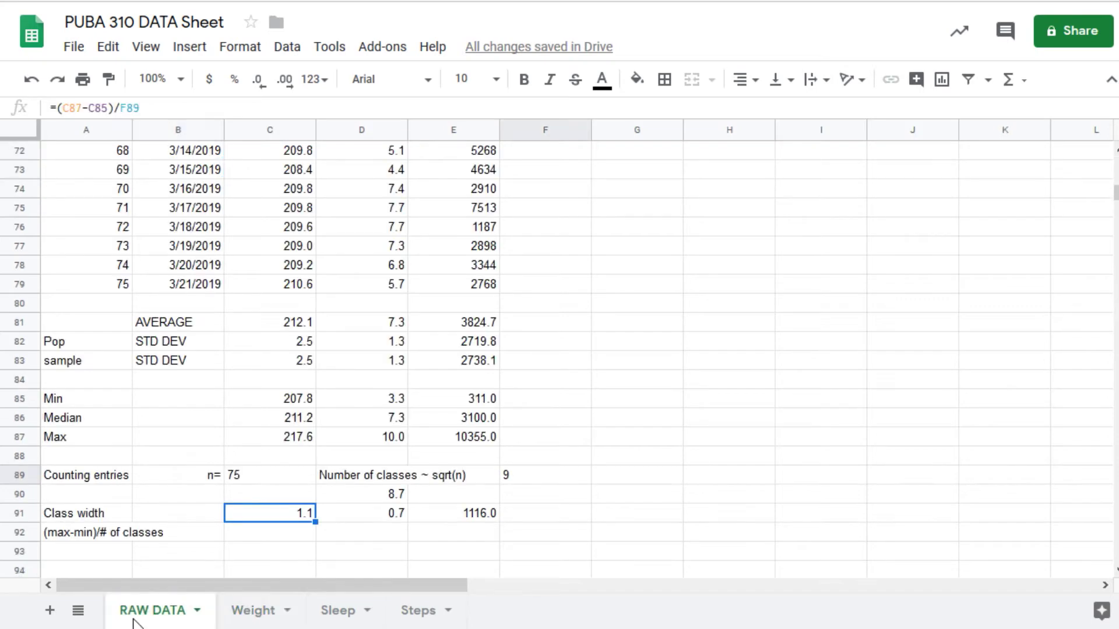
pyautogui.click(256, 615)
pyautogui.write('=')
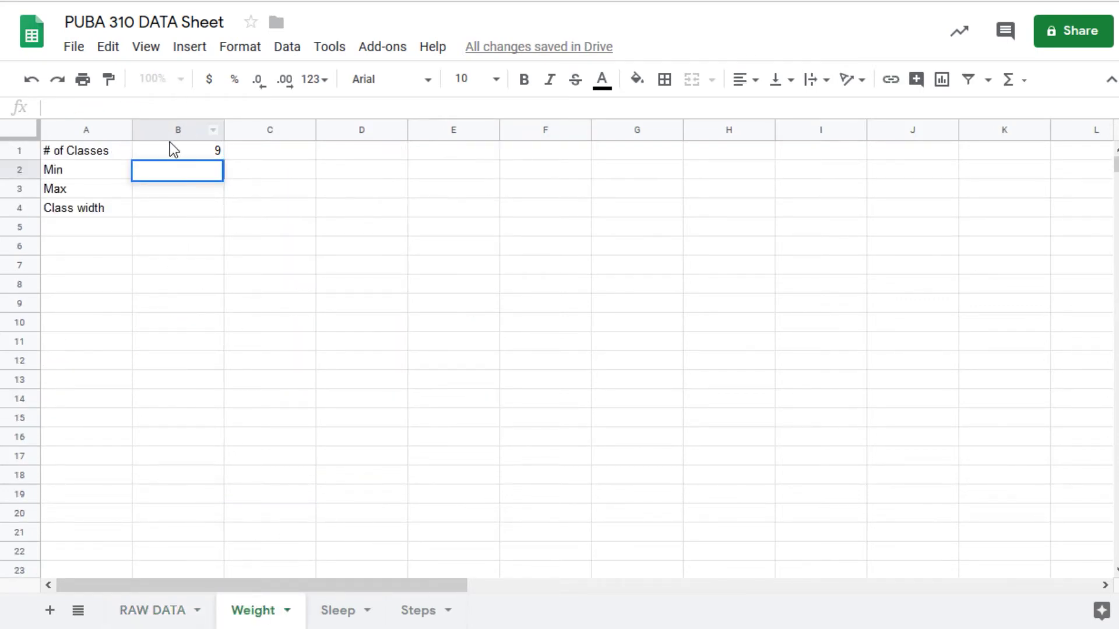
pyautogui.click(157, 611)
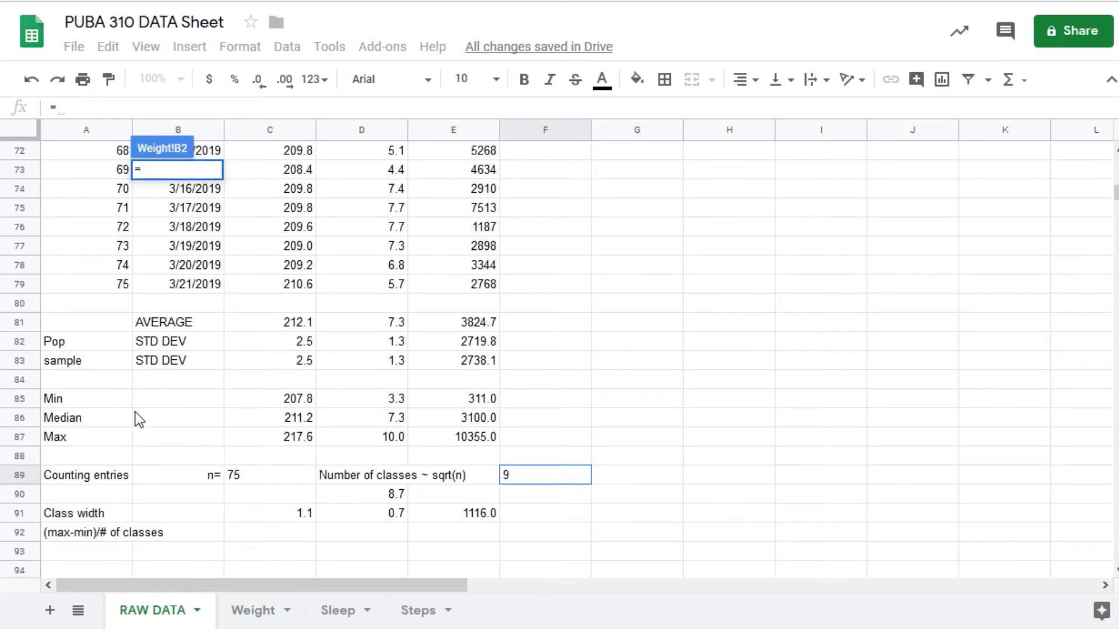
# - Link the Weight sheet's Min in B2 to cell C85 of RAW DATA and Max in B3 to C87
pyautogui.click(292, 398)
pyautogui.press('Return')
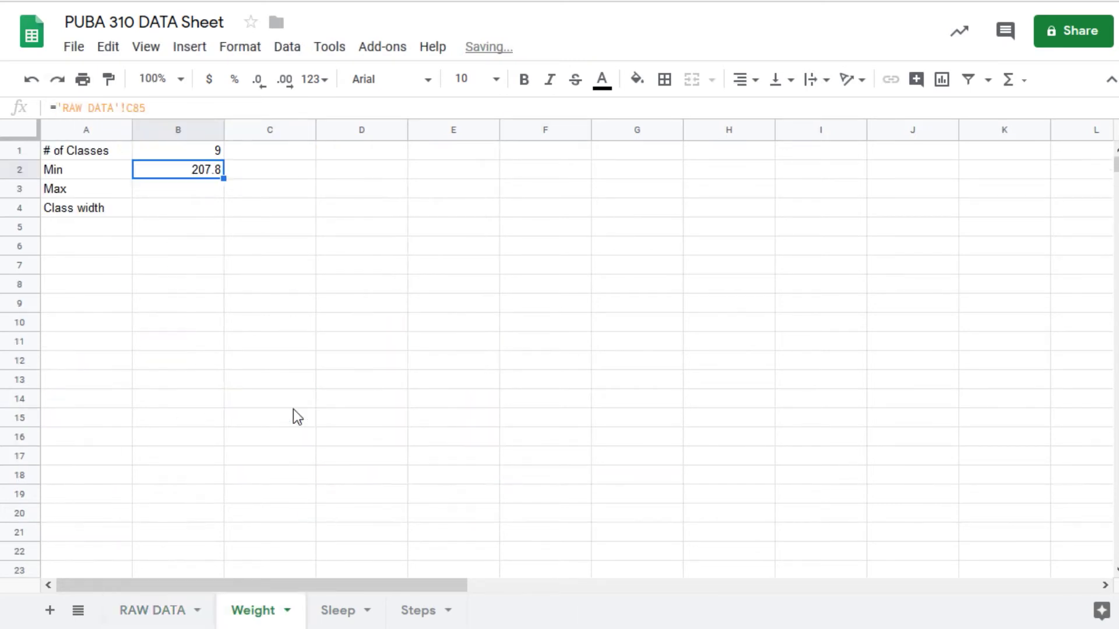
pyautogui.click(204, 193)
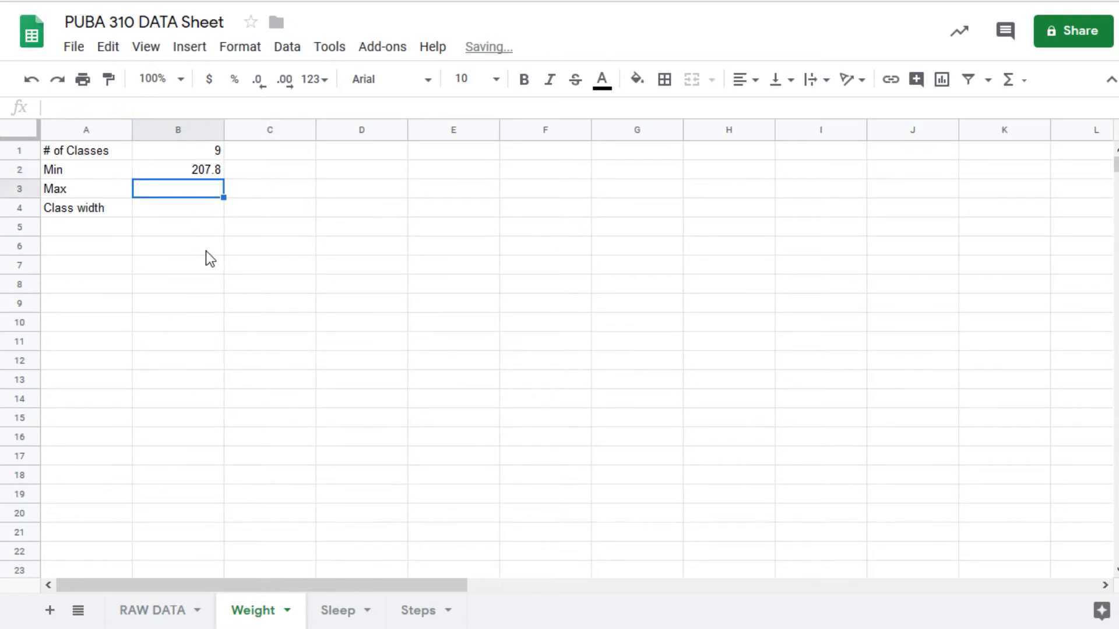
pyautogui.write('=')
pyautogui.click(145, 609)
pyautogui.click(271, 436)
pyautogui.press('Return')
# - Link the Class width in B4 of the Weight sheet to cell C91 of RAW DATA
pyautogui.click(173, 223)
pyautogui.click(167, 209)
pyautogui.write('=')
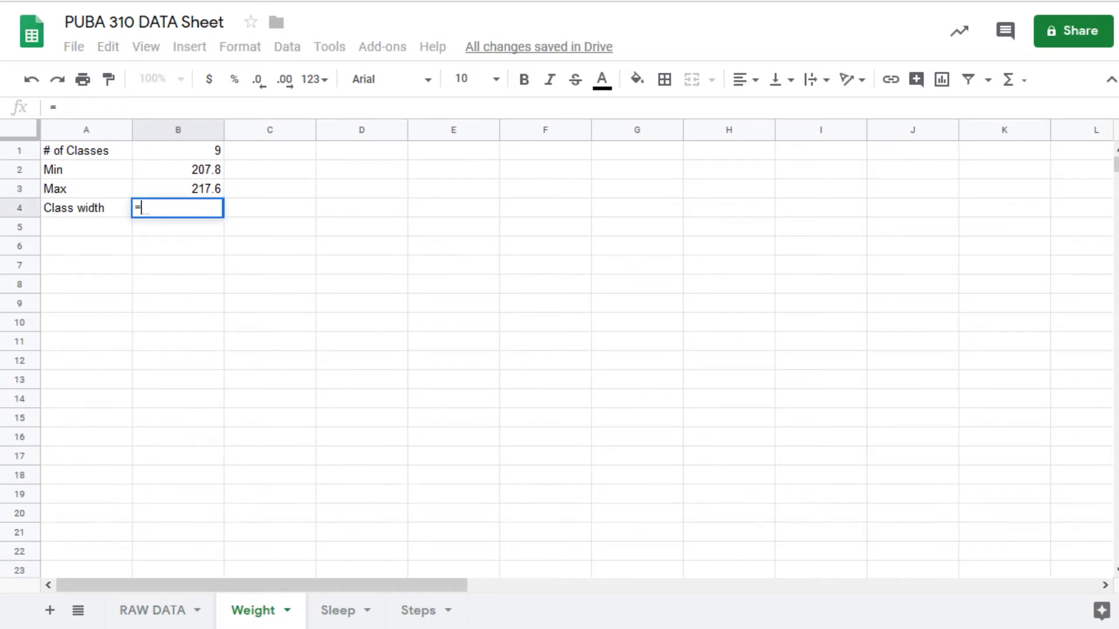
pyautogui.click(155, 611)
pyautogui.click(290, 515)
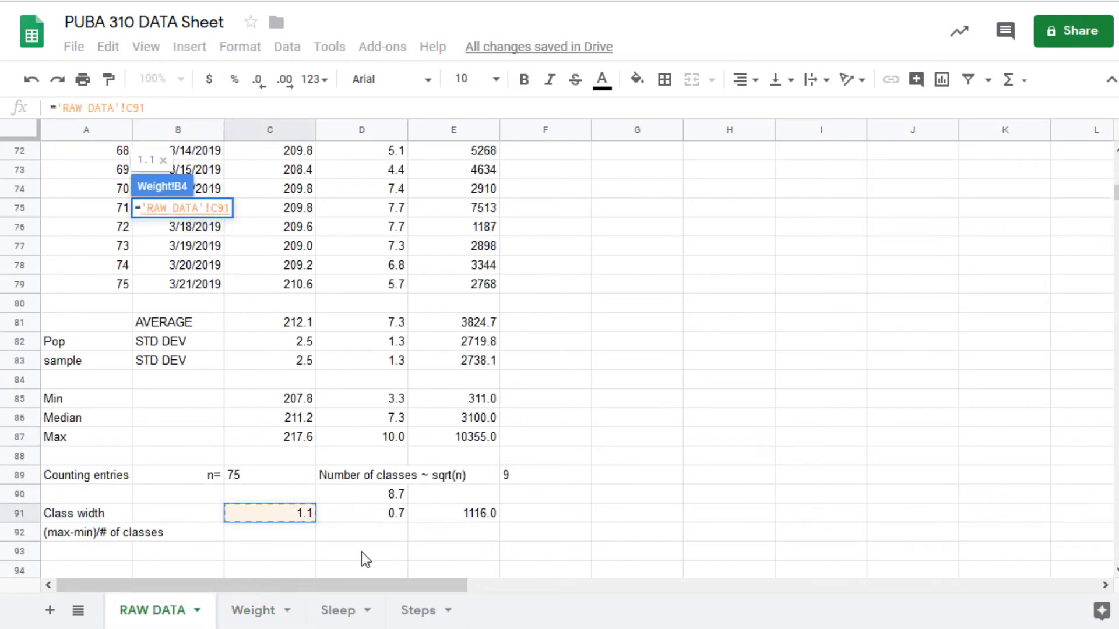
pyautogui.press('Return')
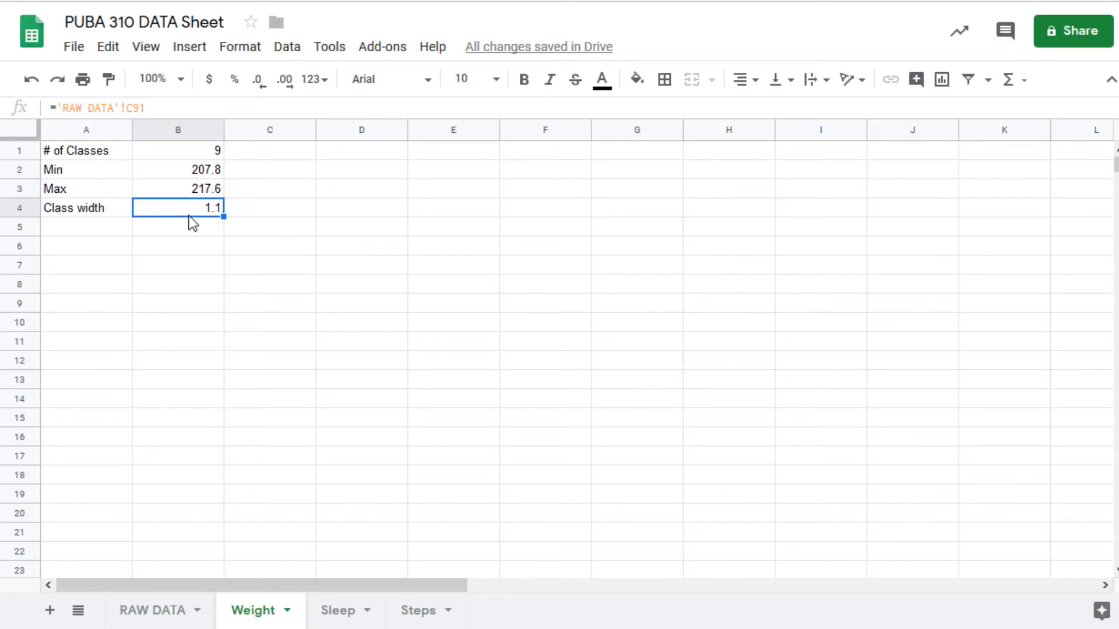
# - Switch to the statistics PDF, read the car-buyers frequency distribution example and its solution steps, and return to the Weight sheet
pyautogui.click(126, 271)
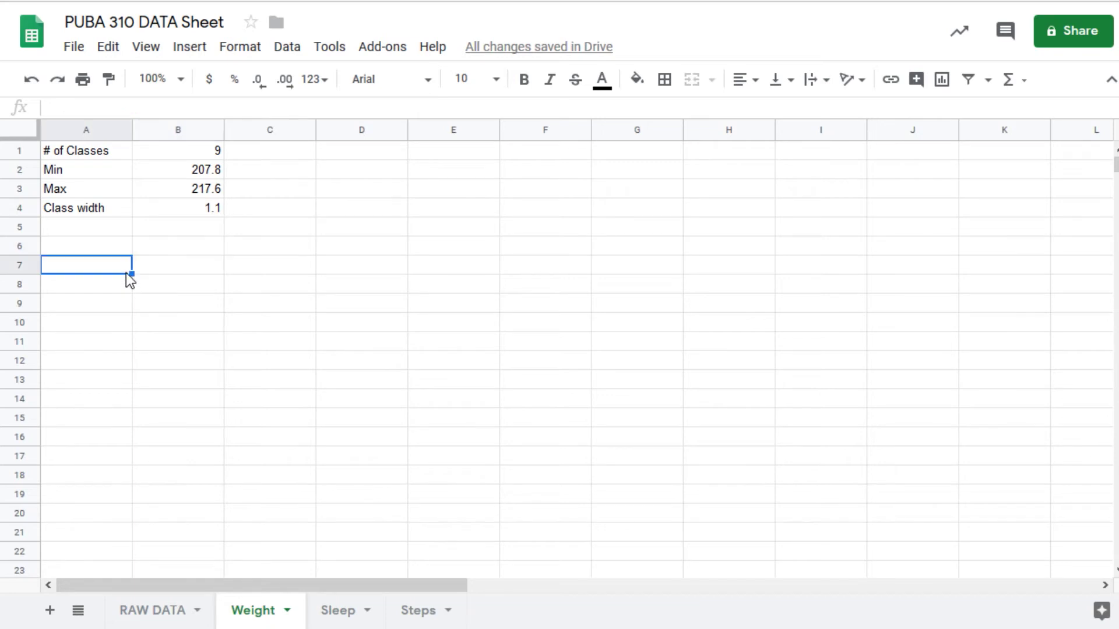
pyautogui.click(168, 271)
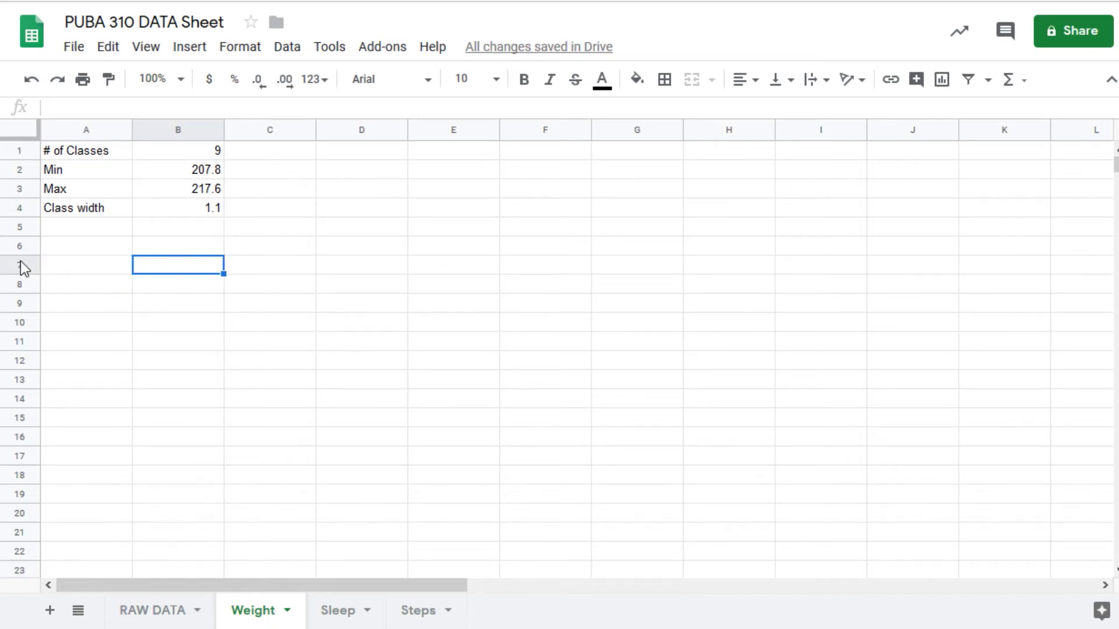
pyautogui.hotkey('alt', 'Tab')
pyautogui.scroll(-15, 337, 315)
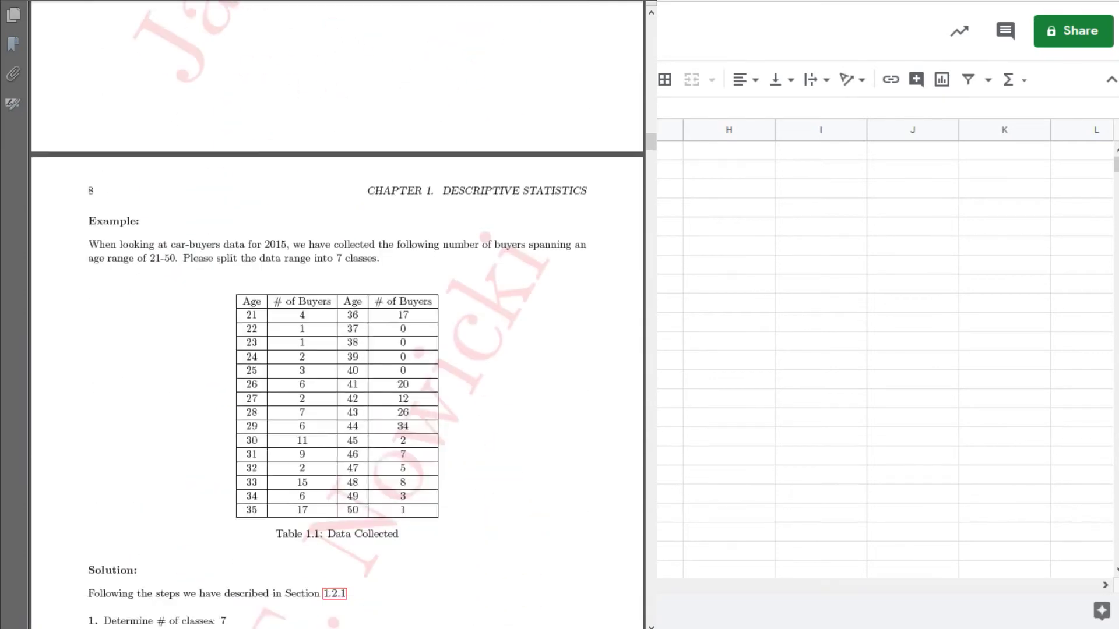
pyautogui.scroll(-5, 337, 314)
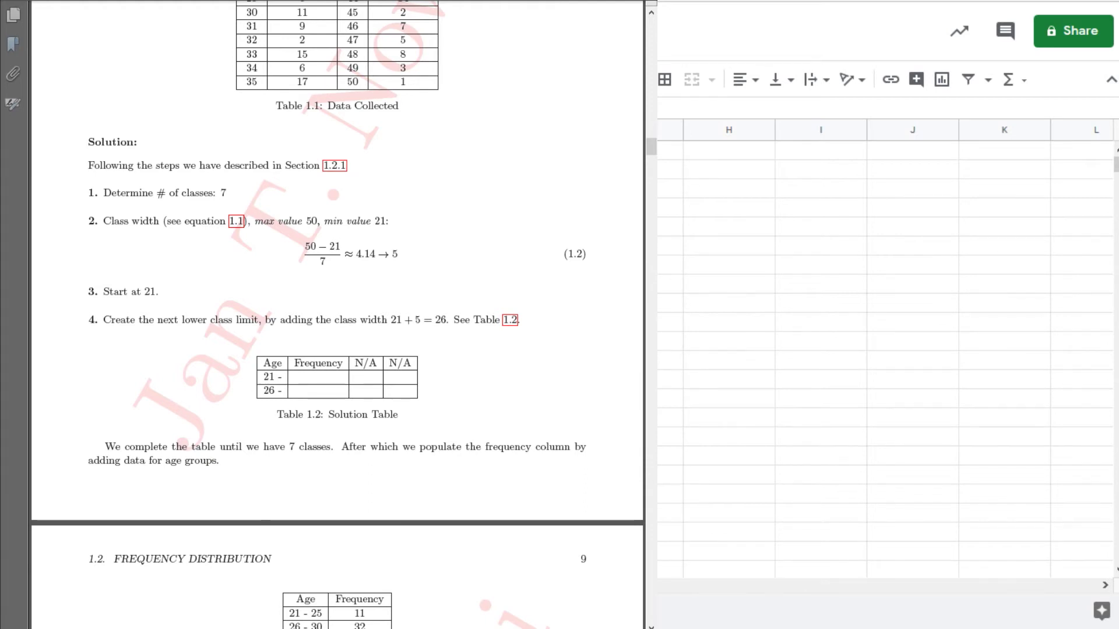
pyautogui.hotkey('alt', 'Tab')
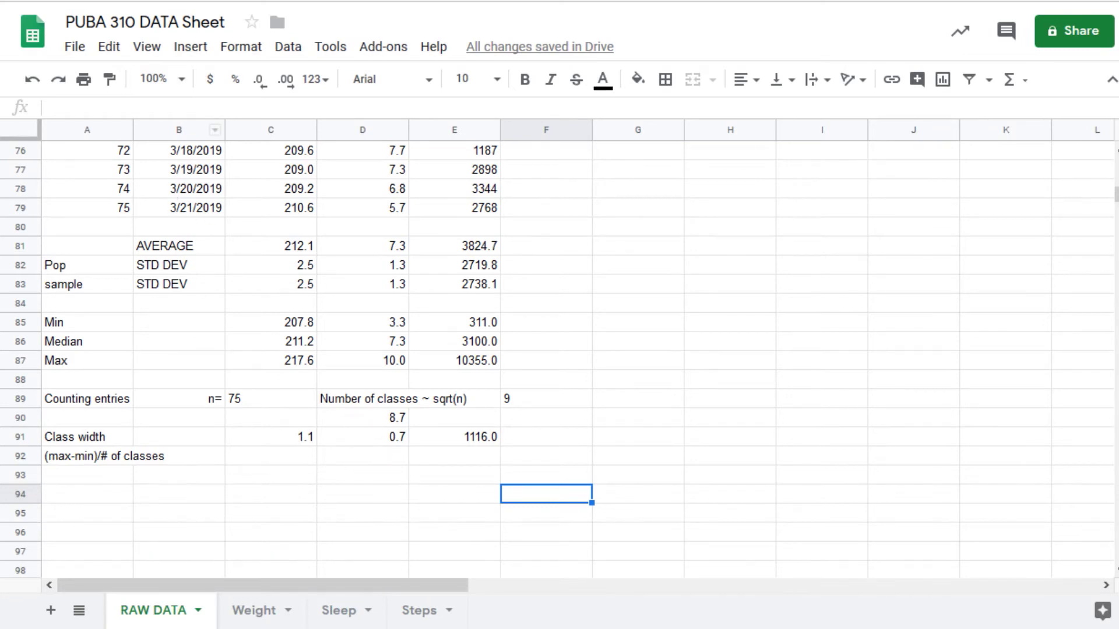
pyautogui.click(256, 611)
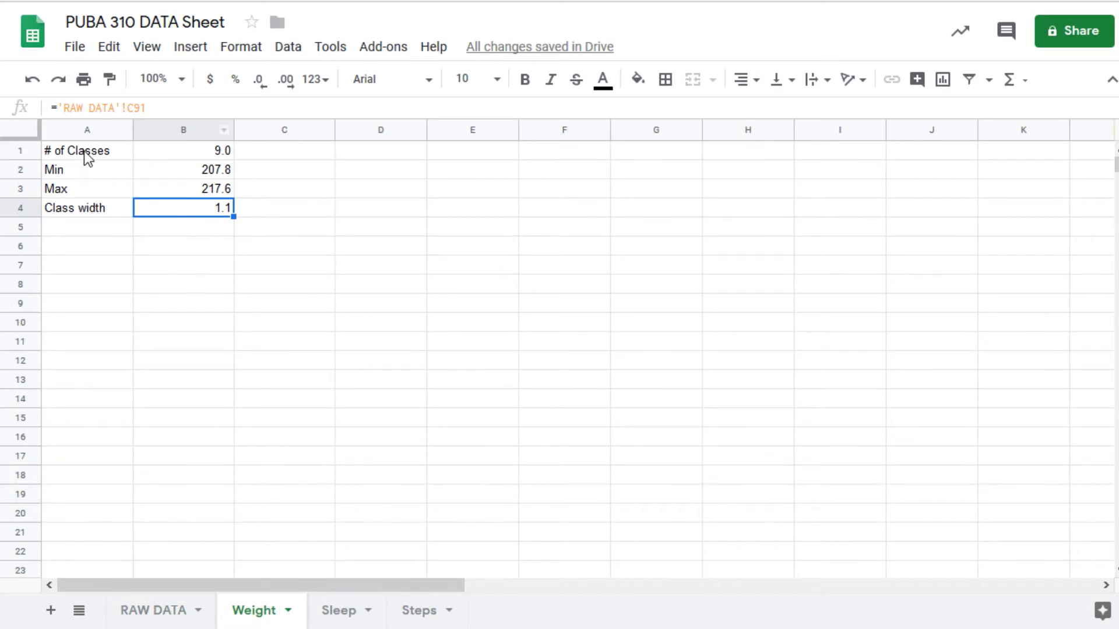
# - Display column B with three decimal places to inspect the values, and reduce it to one decimal place again
pyautogui.click(197, 156)
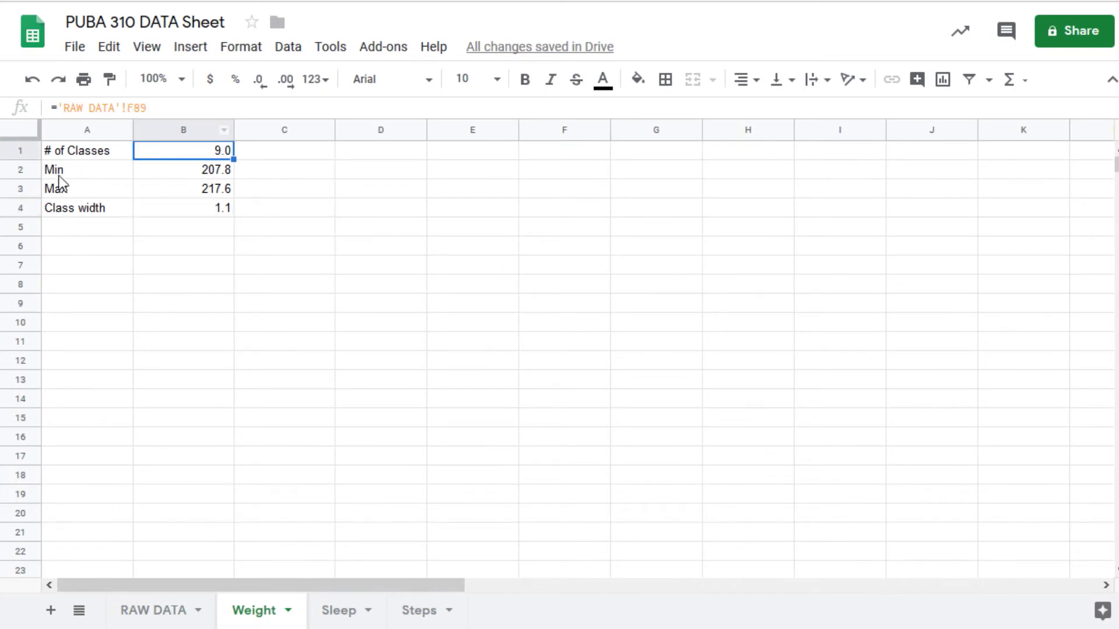
pyautogui.click(204, 212)
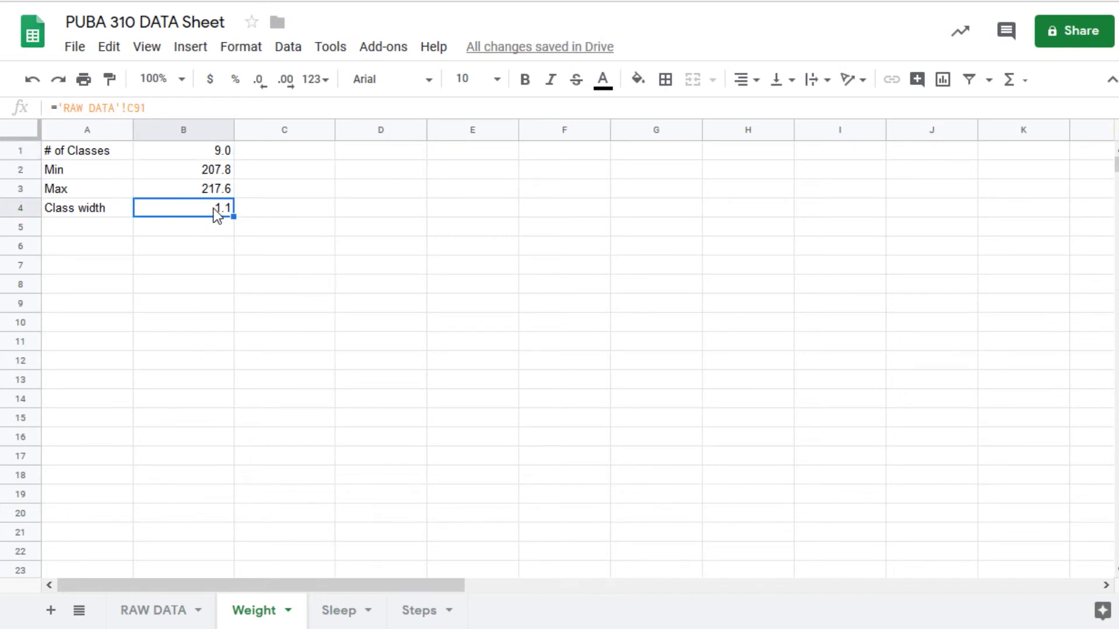
pyautogui.click(196, 132)
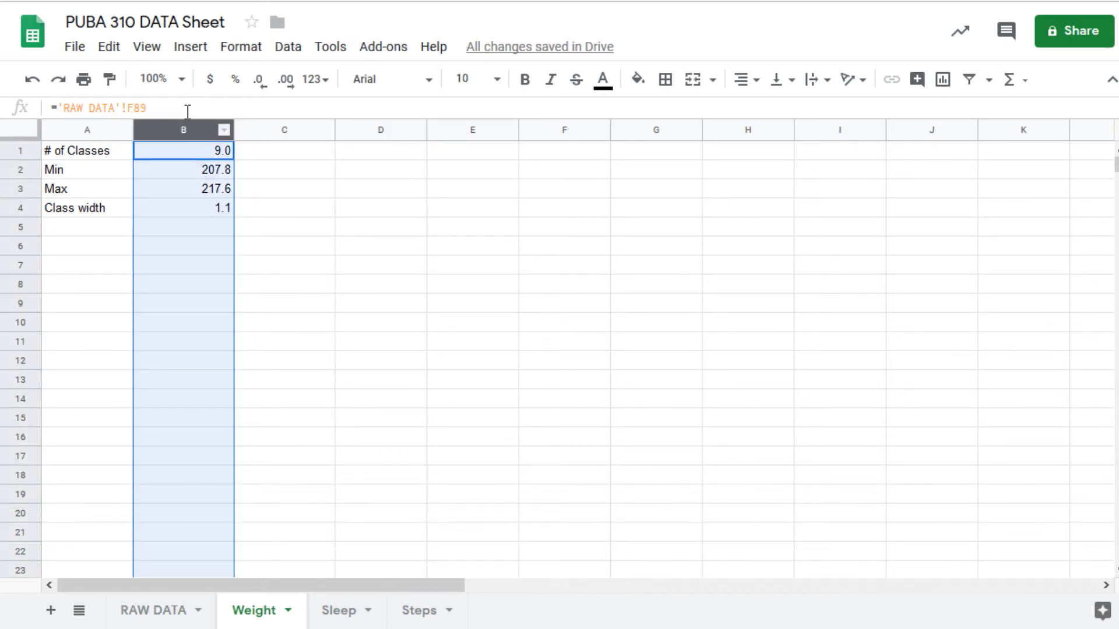
pyautogui.click(285, 80)
pyautogui.click(286, 79)
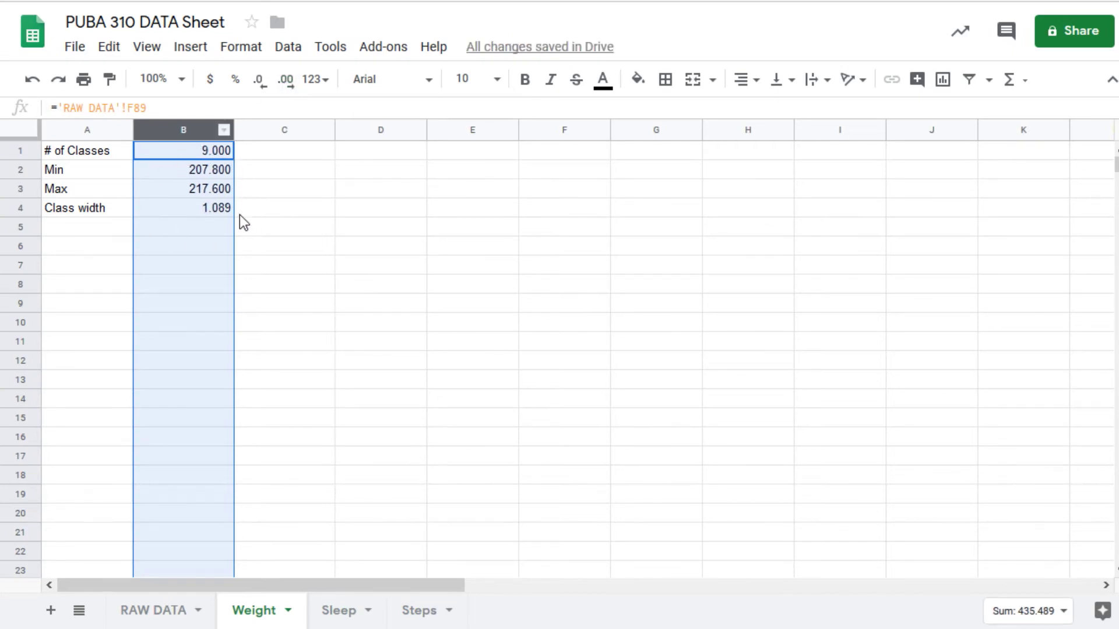
pyautogui.click(258, 80)
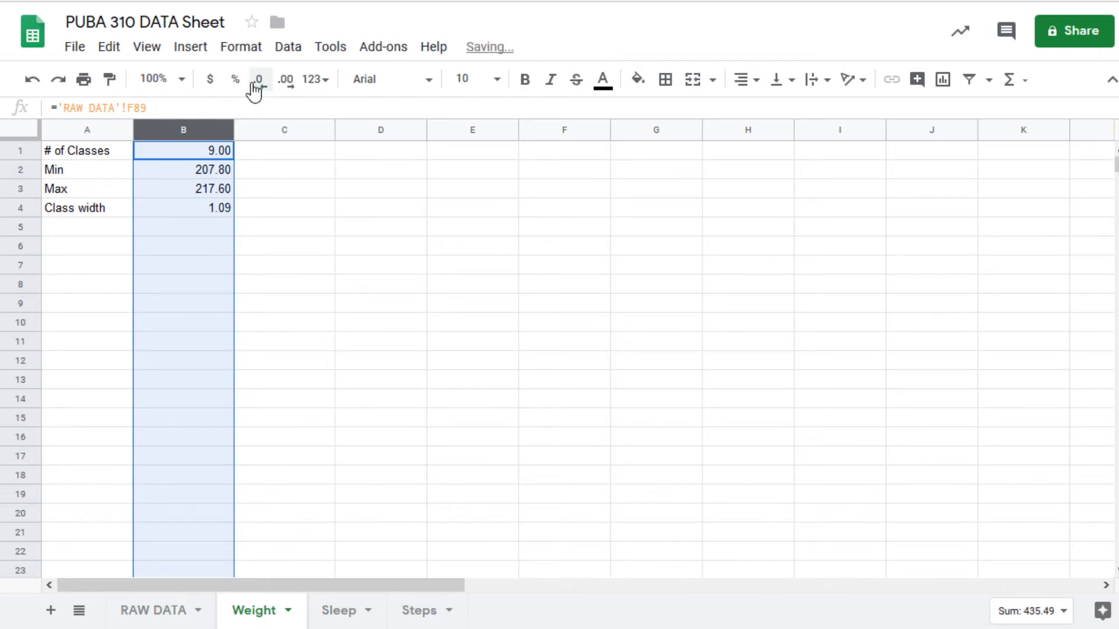
pyautogui.click(256, 82)
pyautogui.click(193, 229)
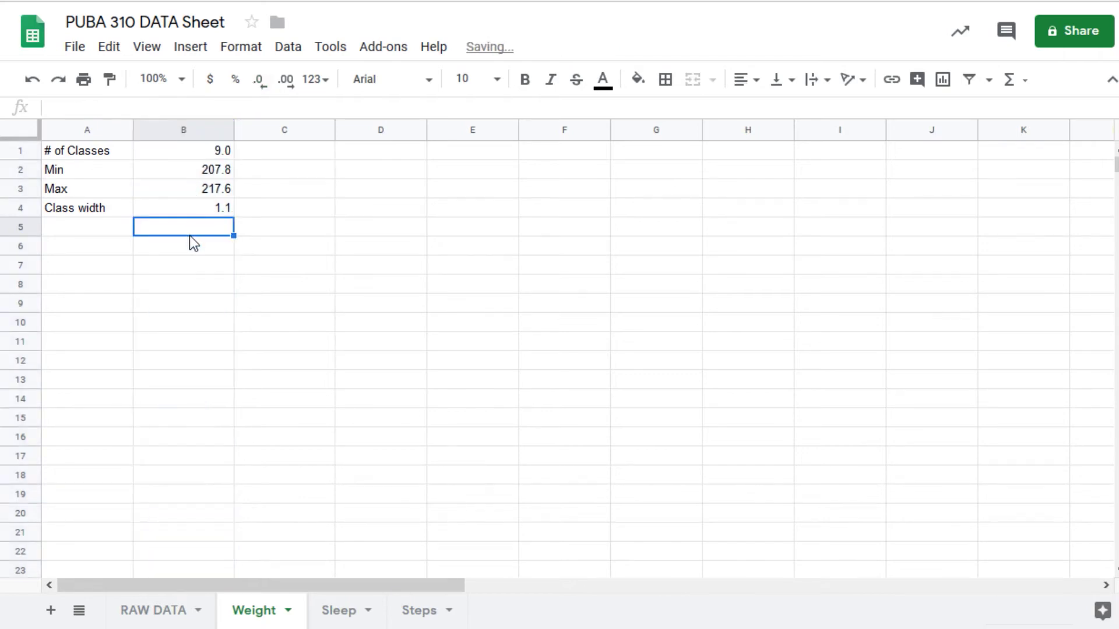
# - Wrap the # of Classes reference in B1 in a VALUE function around 'RAW DATA'!F89
pyautogui.click(181, 150)
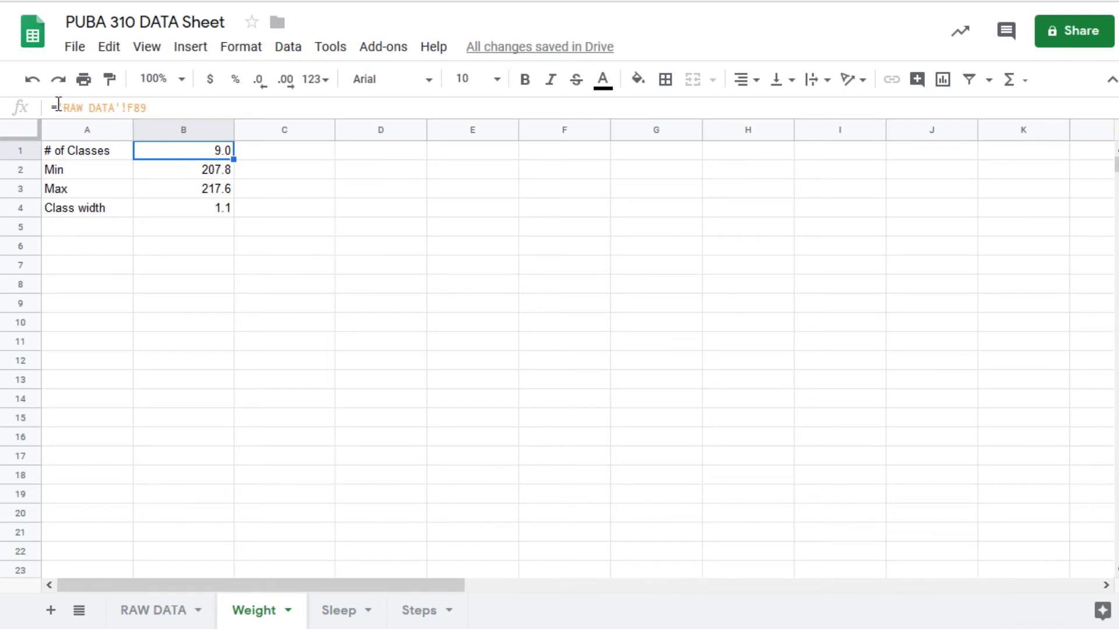
pyautogui.click(59, 107)
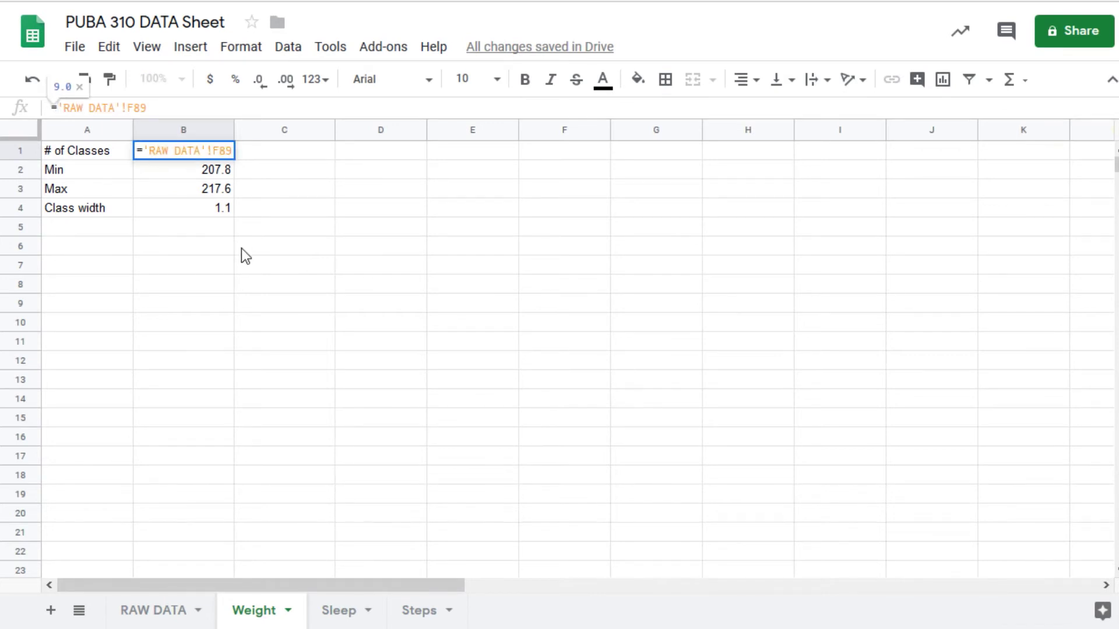
pyautogui.write('Value(')
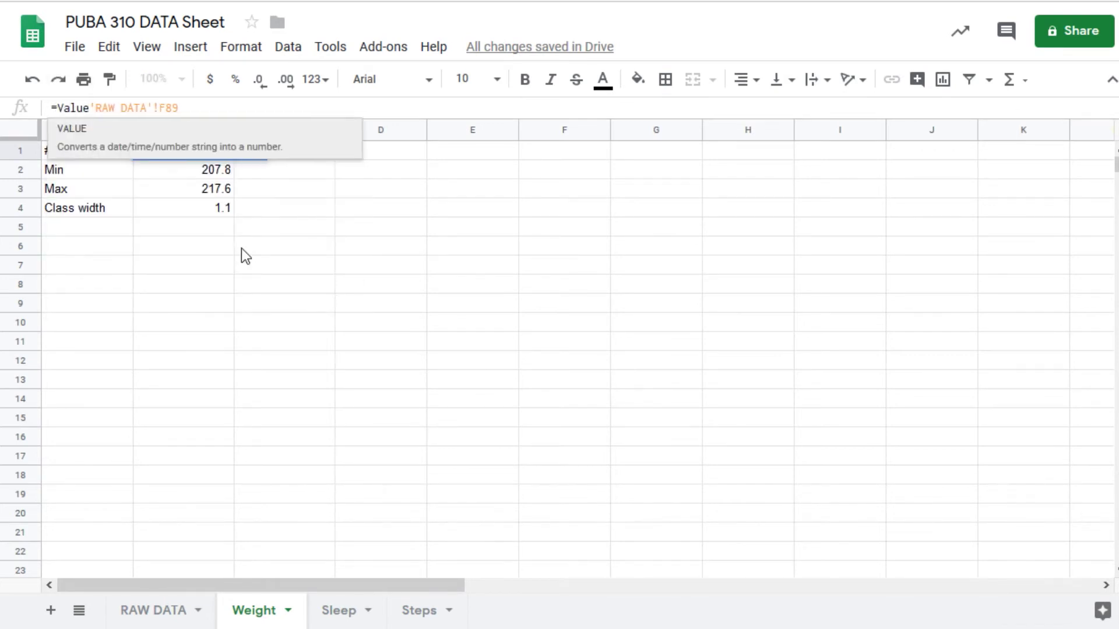
pyautogui.press('End')
pyautogui.write(')')
pyautogui.press('Return')
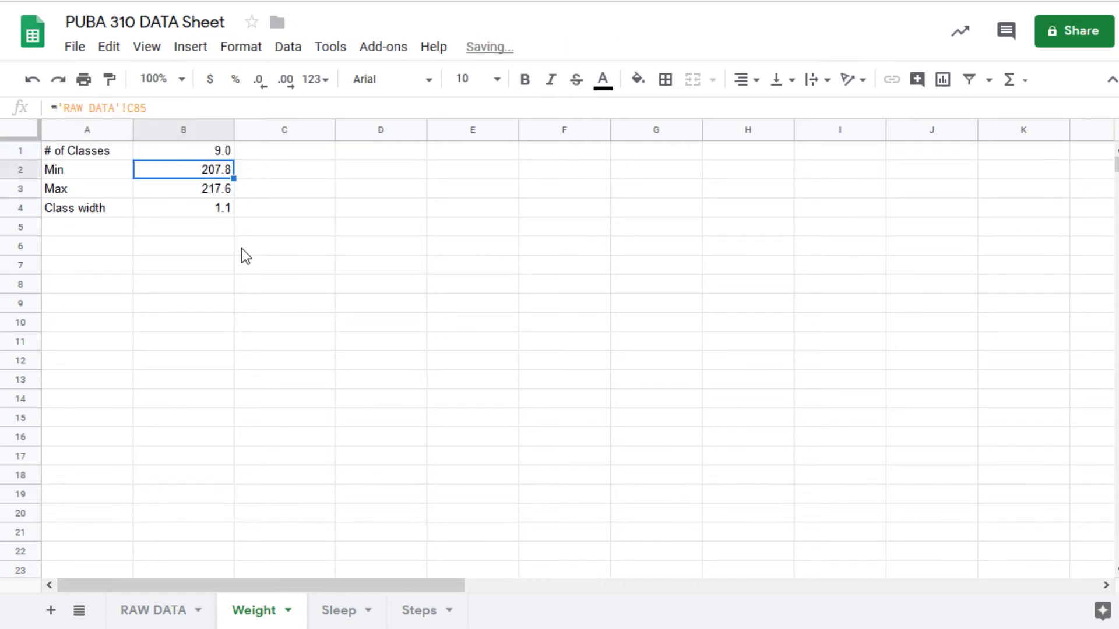
# - Wrap the Min reference in B2 in a VALUE function around 'RAW DATA'!C85
pyautogui.click(59, 109)
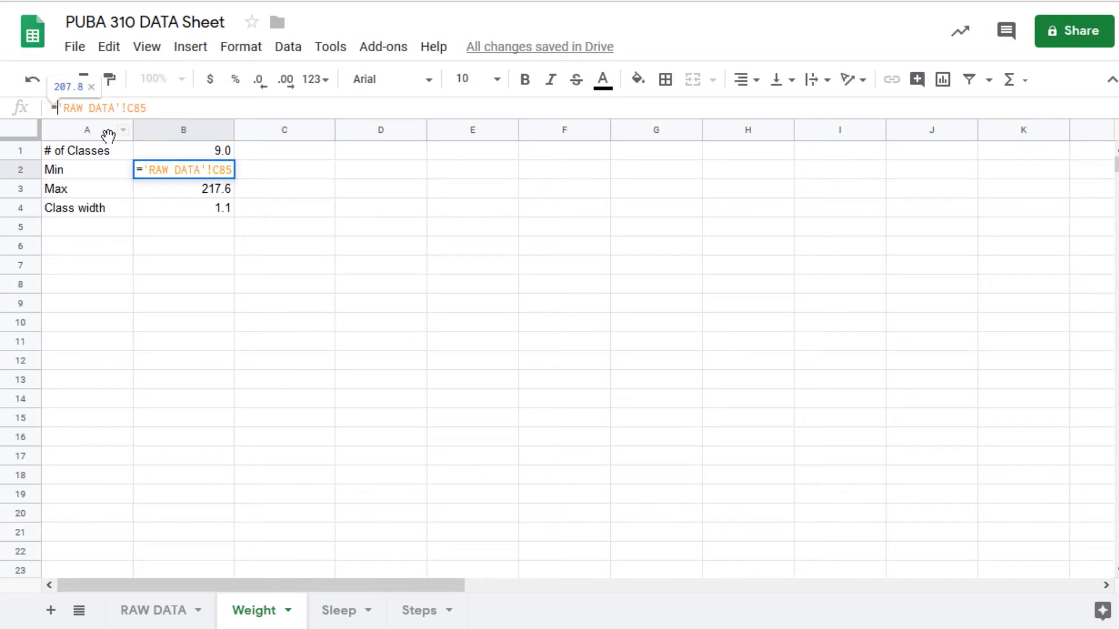
pyautogui.write('Valui')
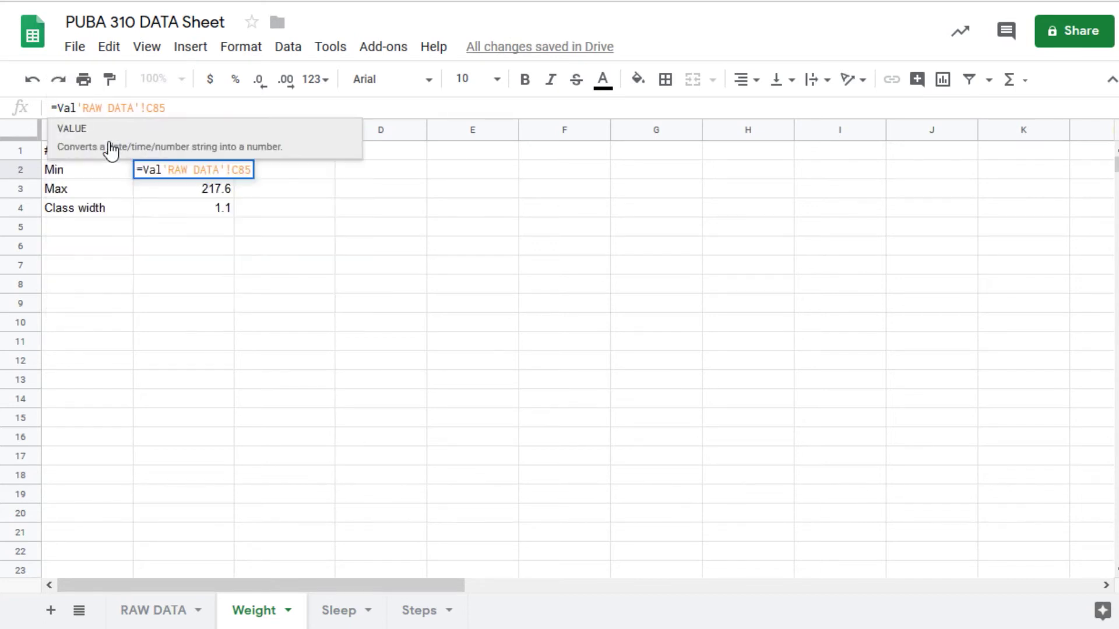
pyautogui.press('BackSpace')
pyautogui.write('e(')
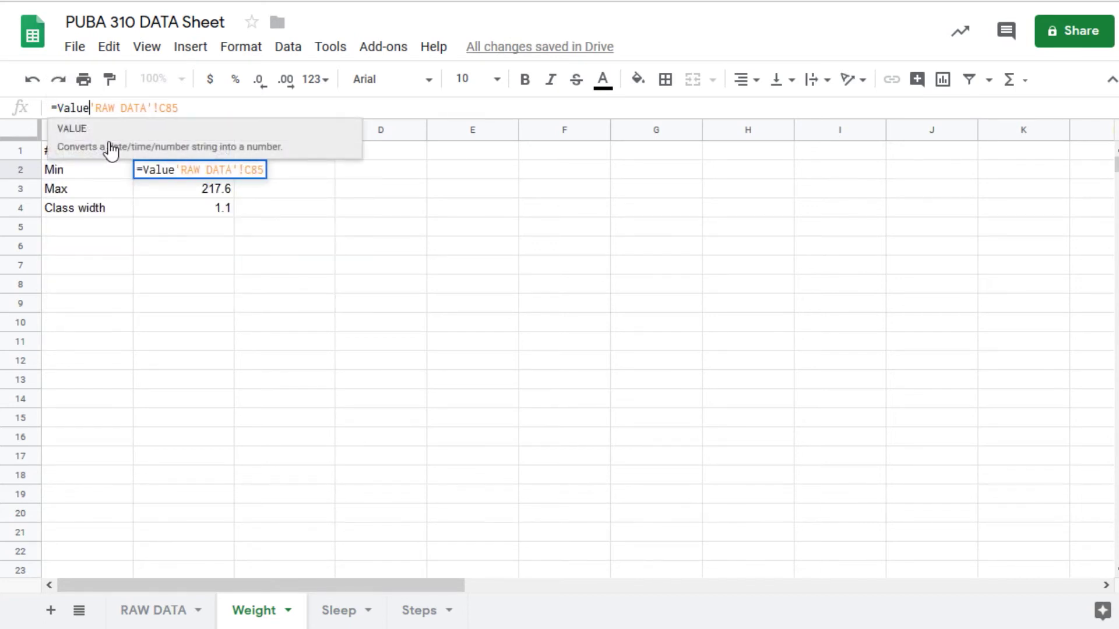
pyautogui.click(208, 109)
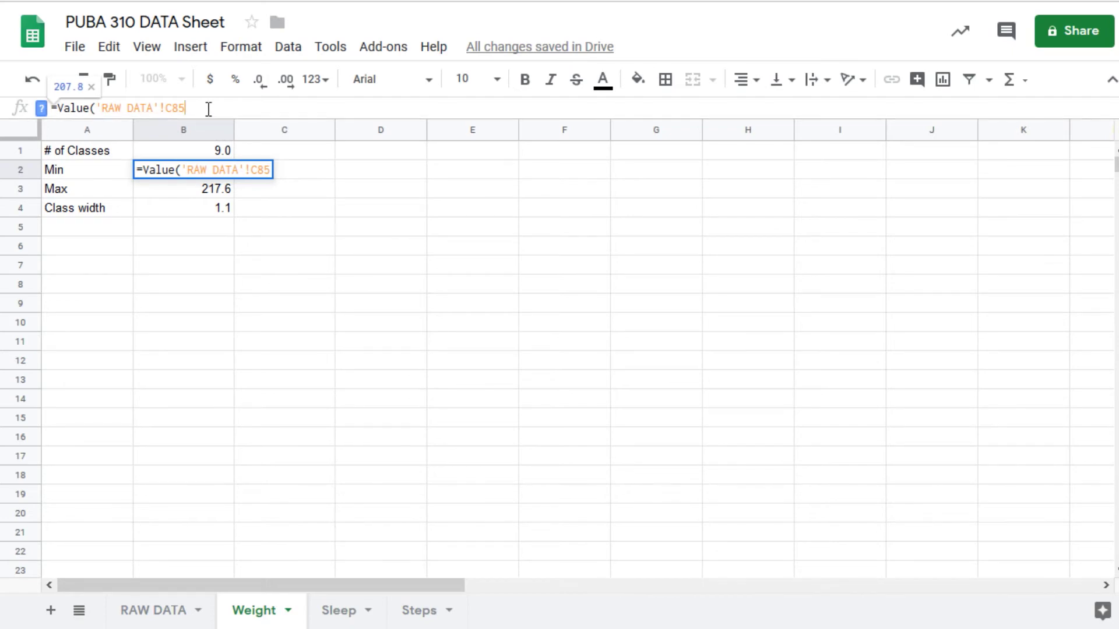
pyautogui.press('Return')
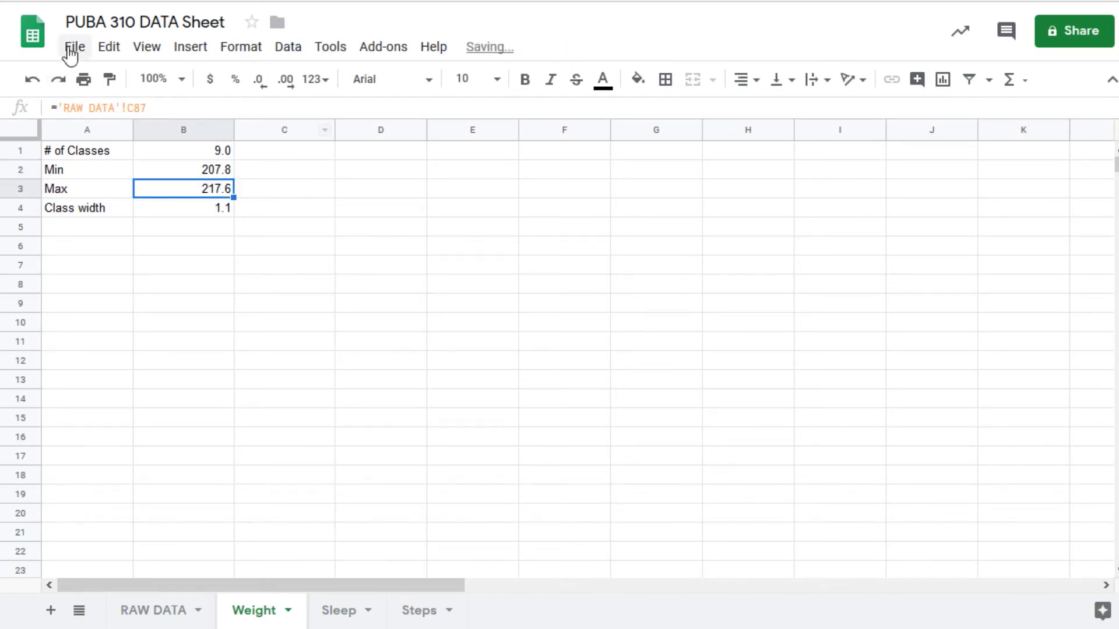
# - Wrap the Max reference in B3 in a VALUE function around 'RAW DATA'!C87
pyautogui.click(56, 114)
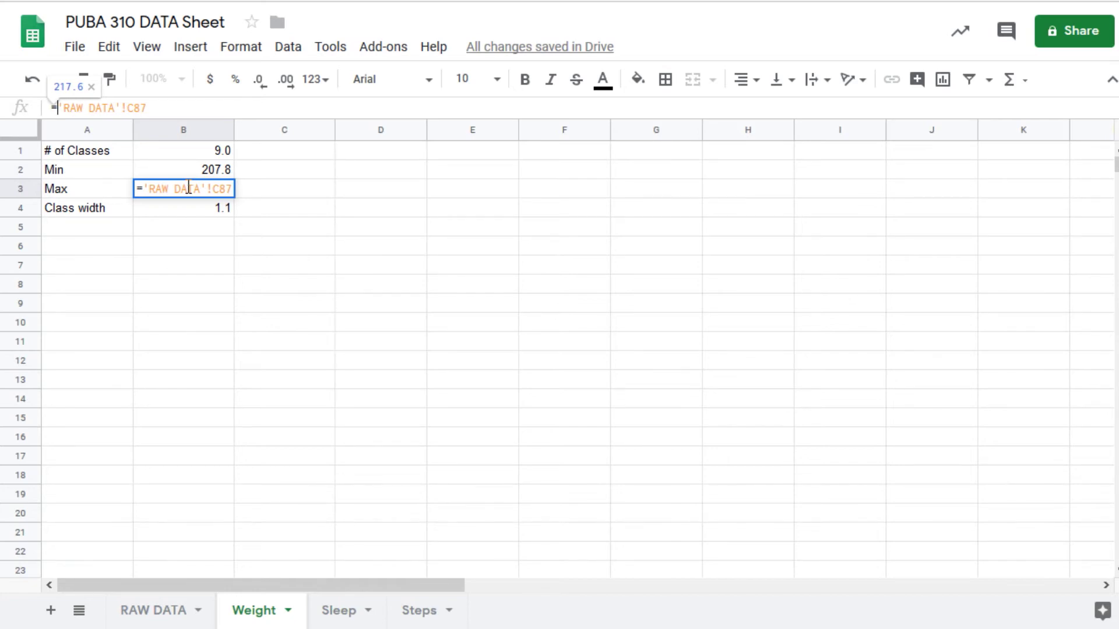
pyautogui.write('Value')
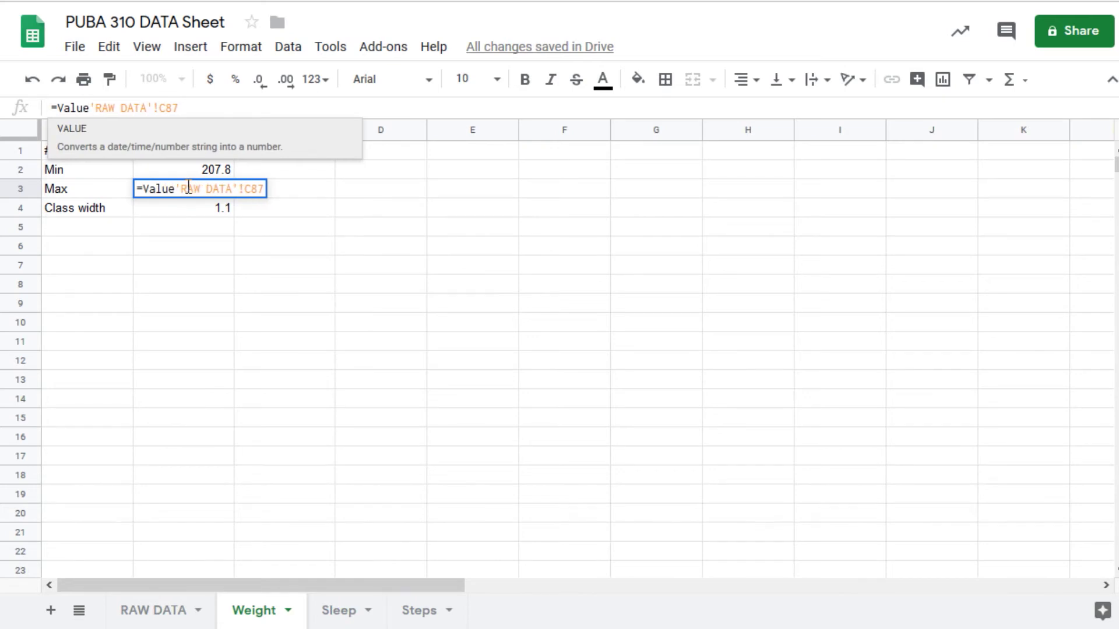
pyautogui.write('(')
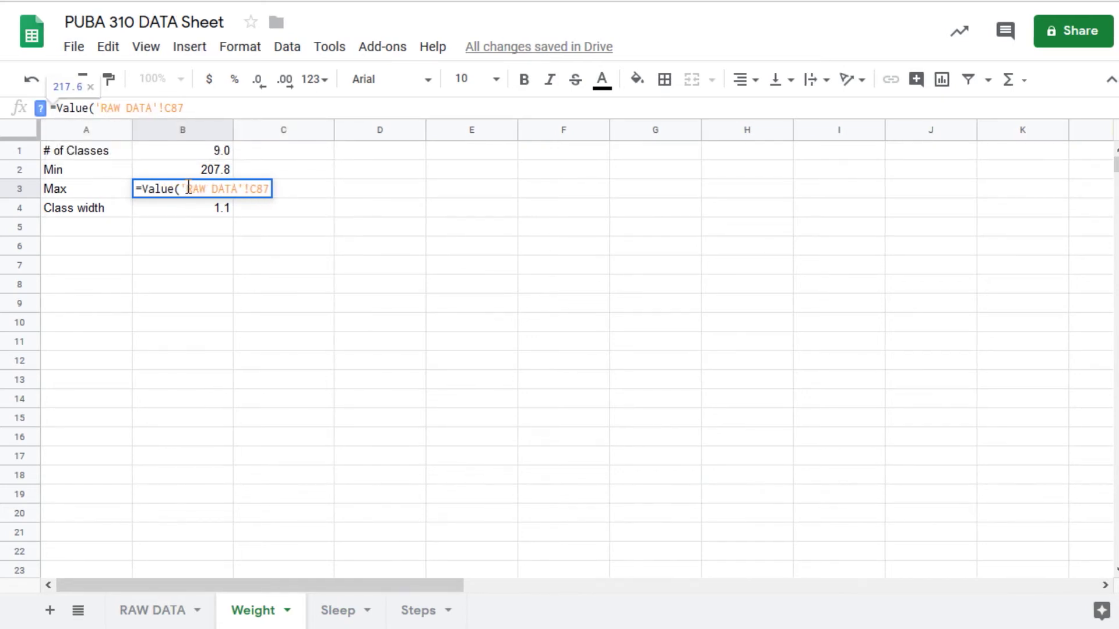
pyautogui.press('Return')
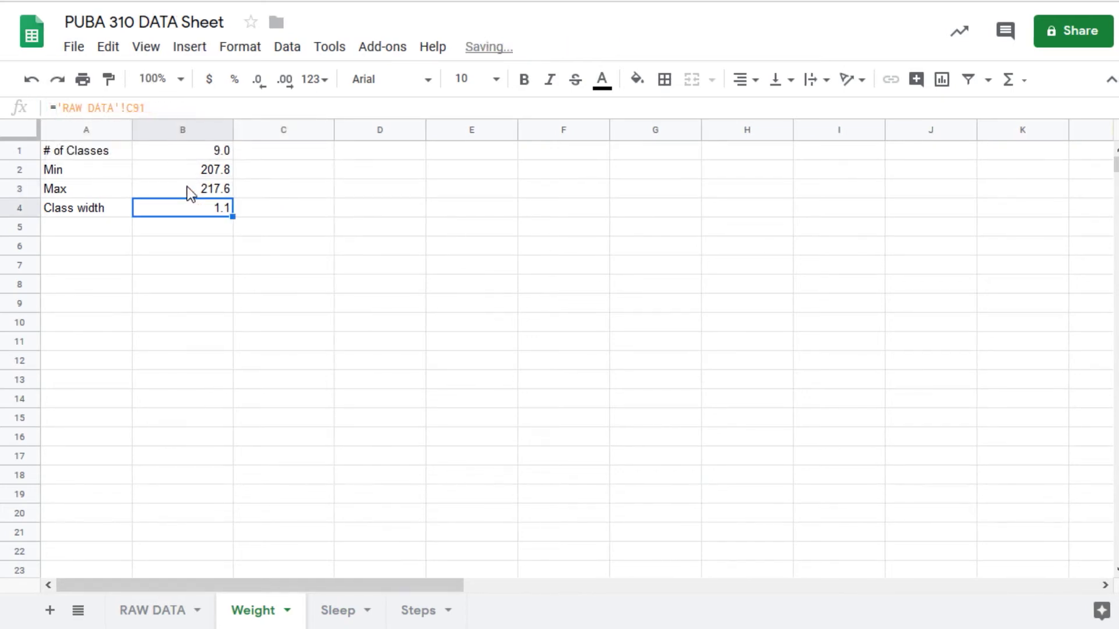
# - Display the Class width in B4 with three decimal places, and reduce it to one decimal place again
pyautogui.click(55, 108)
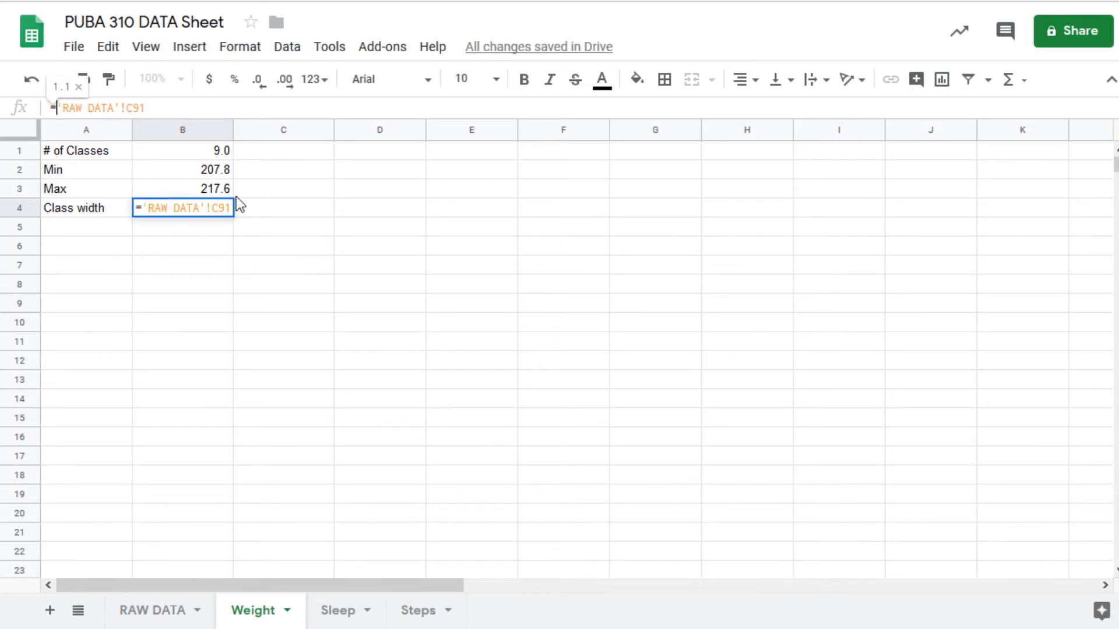
pyautogui.press('Escape')
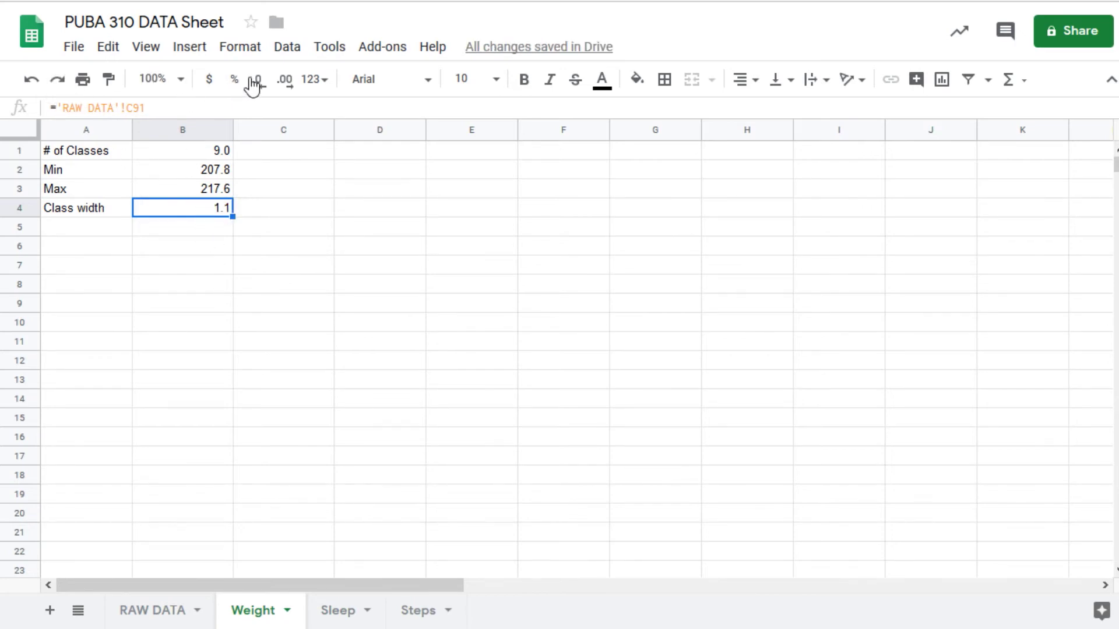
pyautogui.click(284, 79)
pyautogui.click(285, 78)
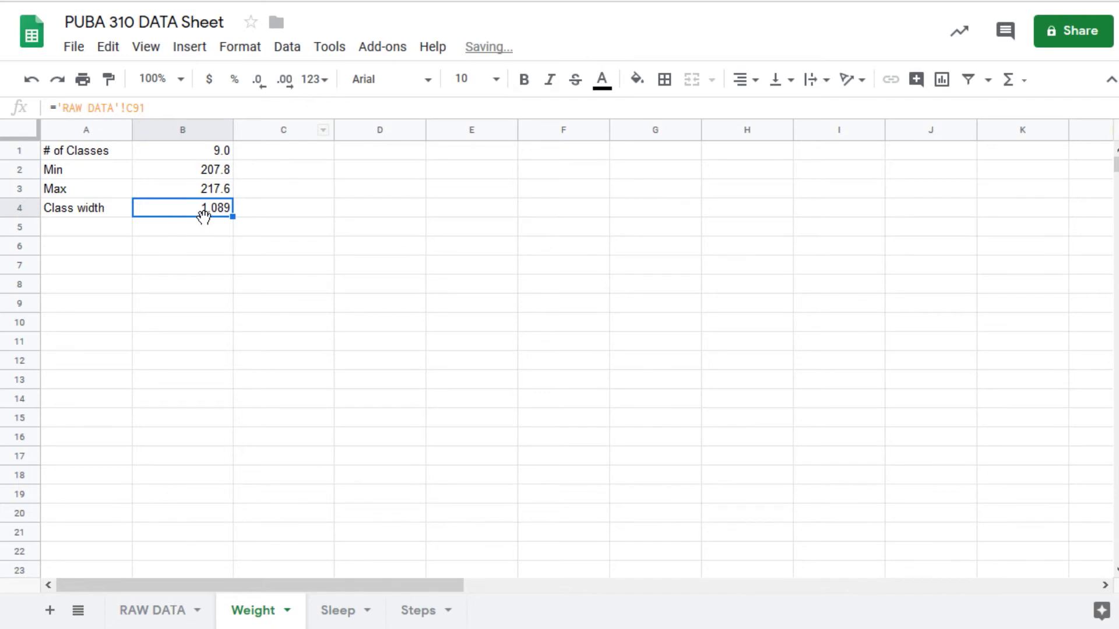
pyautogui.click(258, 81)
pyautogui.click(259, 82)
# - Display the Class width in B4 with four decimal places, leaving its formula unedited
pyautogui.click(61, 107)
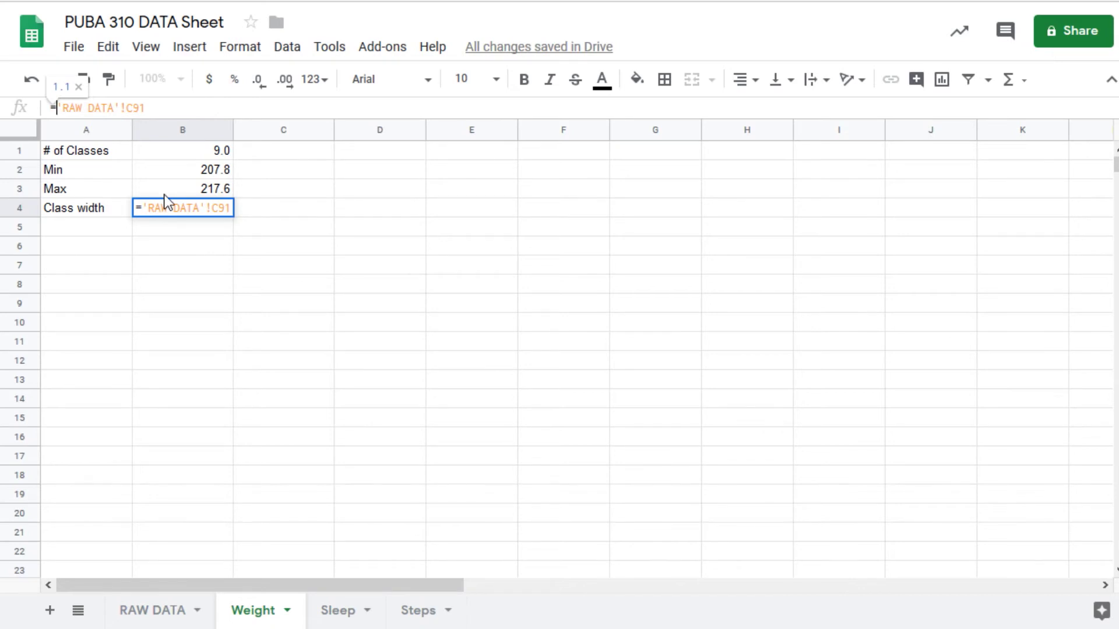
pyautogui.click(281, 82)
pyautogui.click(281, 82)
pyautogui.click(281, 83)
pyautogui.press('Escape')
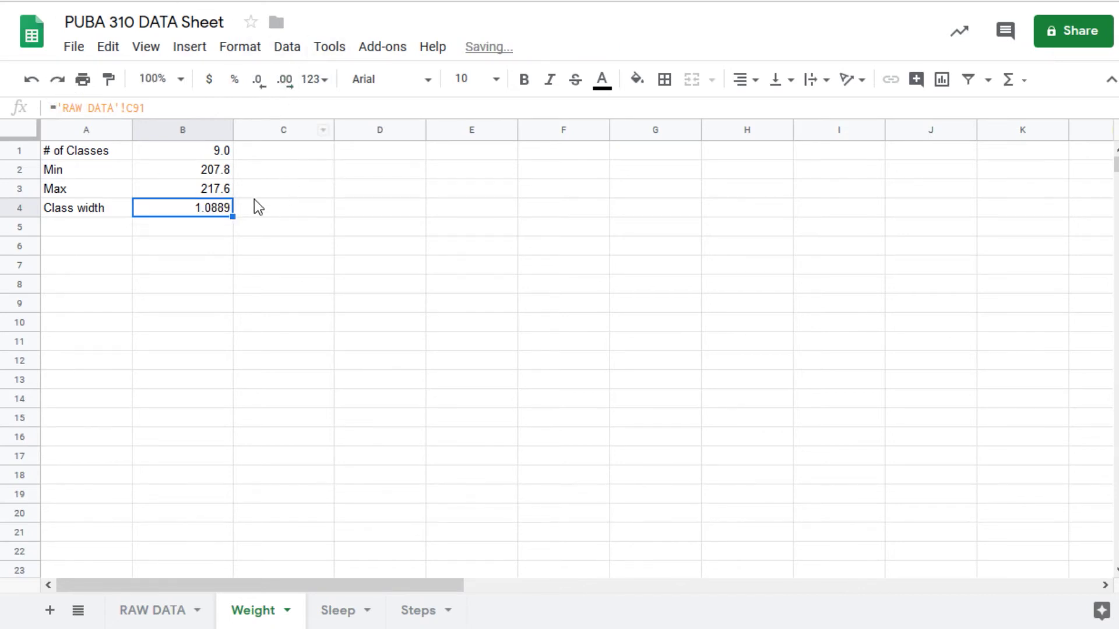
# - Wrap the Class width reference in B4 in a VALUE function around 'RAW DATA'!C91 and display it with one decimal place
pyautogui.click(61, 108)
pyautogui.write('Value()')
pyautogui.press('Return')
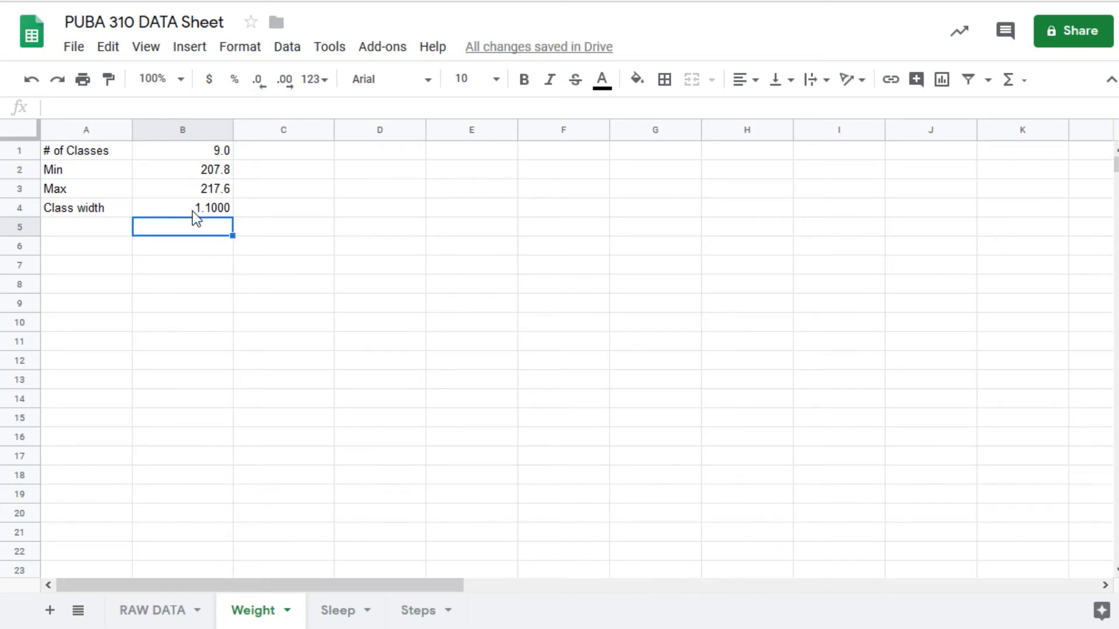
pyautogui.click(192, 209)
pyautogui.click(257, 80)
pyautogui.click(257, 80)
pyautogui.click(257, 80)
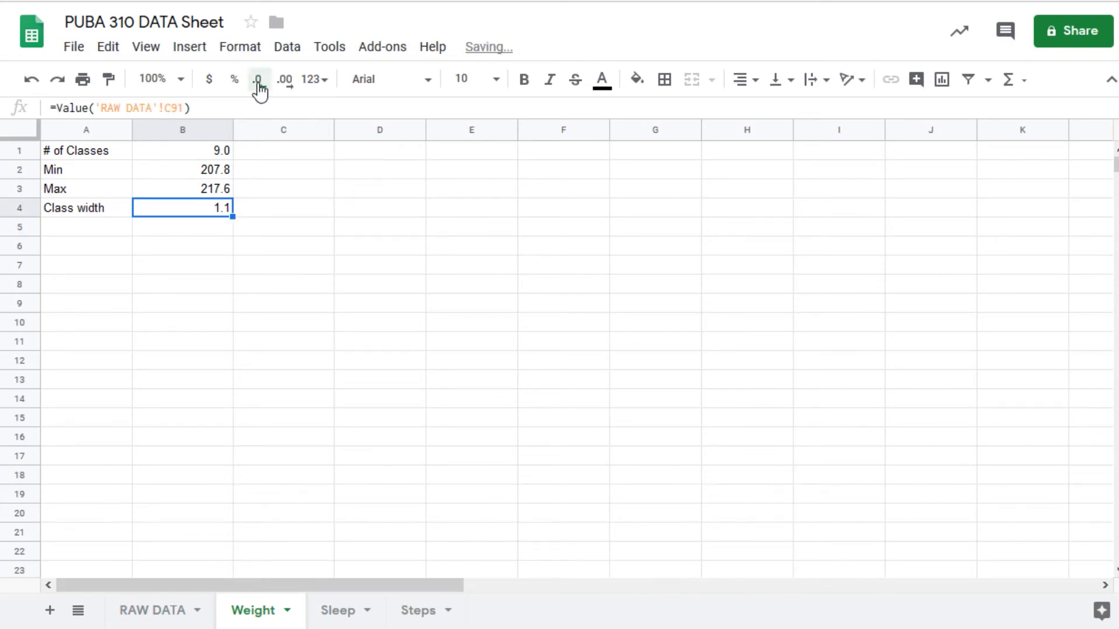
# - Enter the headings Lower Class Limit, Upper Class Limit, Lower Boundry and Upper Boundry in C6:F6, and number the classes 1 to 9 in B7:B15
pyautogui.click(300, 361)
pyautogui.click(178, 277)
pyautogui.click(120, 265)
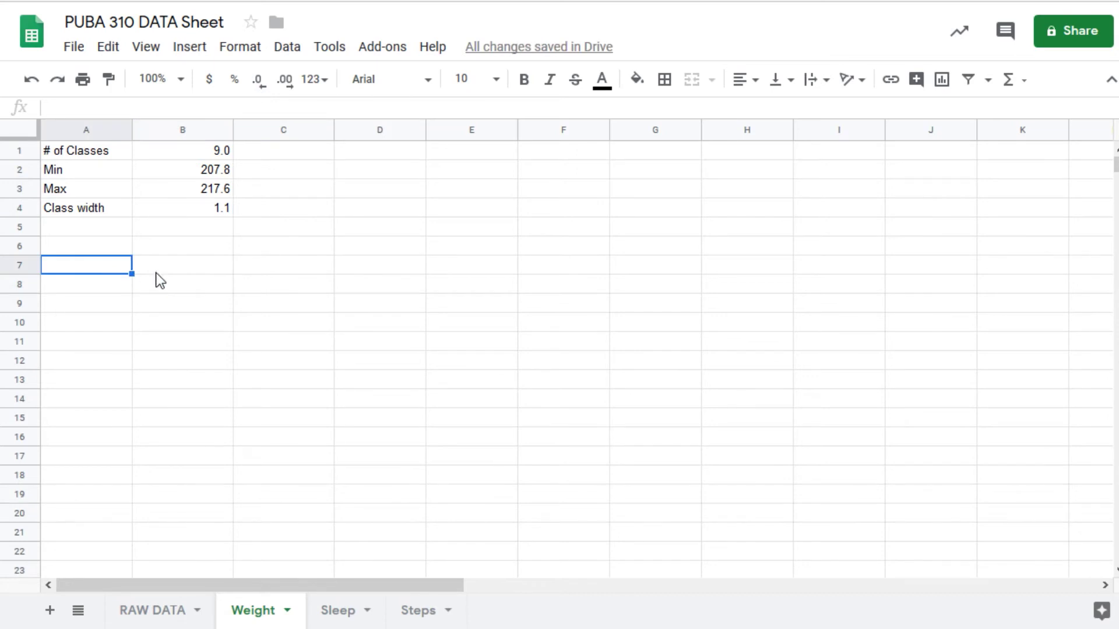
pyautogui.click(214, 250)
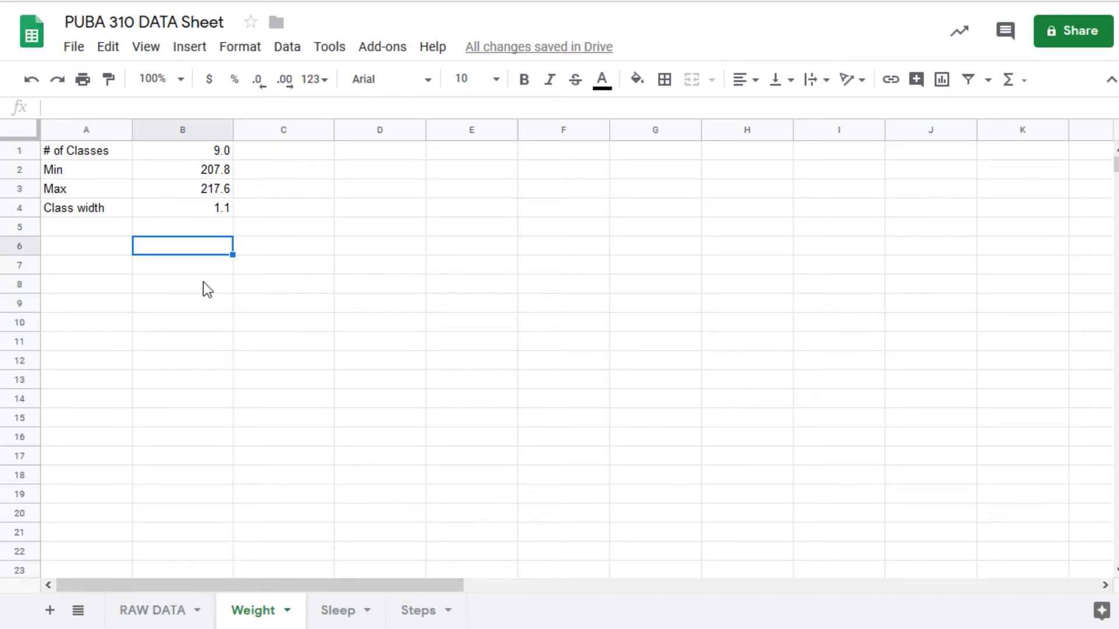
pyautogui.write('Lower Class Limit\tUpper Class Limit\tLower Boundry\tUpper Boundry 1 2 3 4 5 6 7 8 9')
pyautogui.click(270, 476)
pyautogui.moveTo(207, 264); pyautogui.dragTo(207, 407)
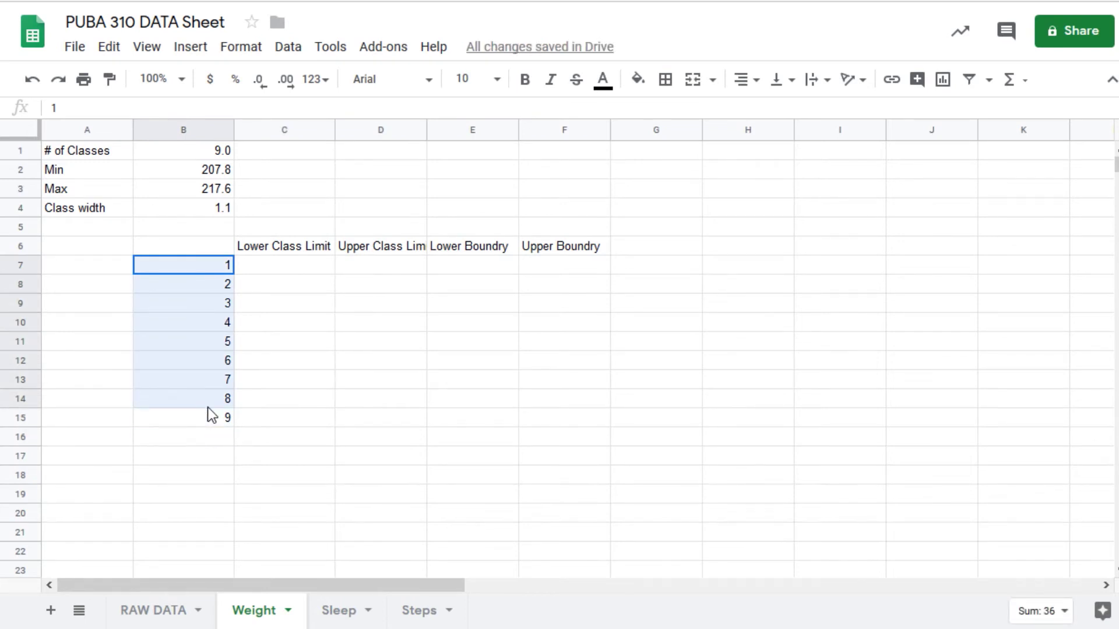
# - Widen column D to fit the Upper Class Limit heading
pyautogui.click(303, 248)
pyautogui.click(365, 248)
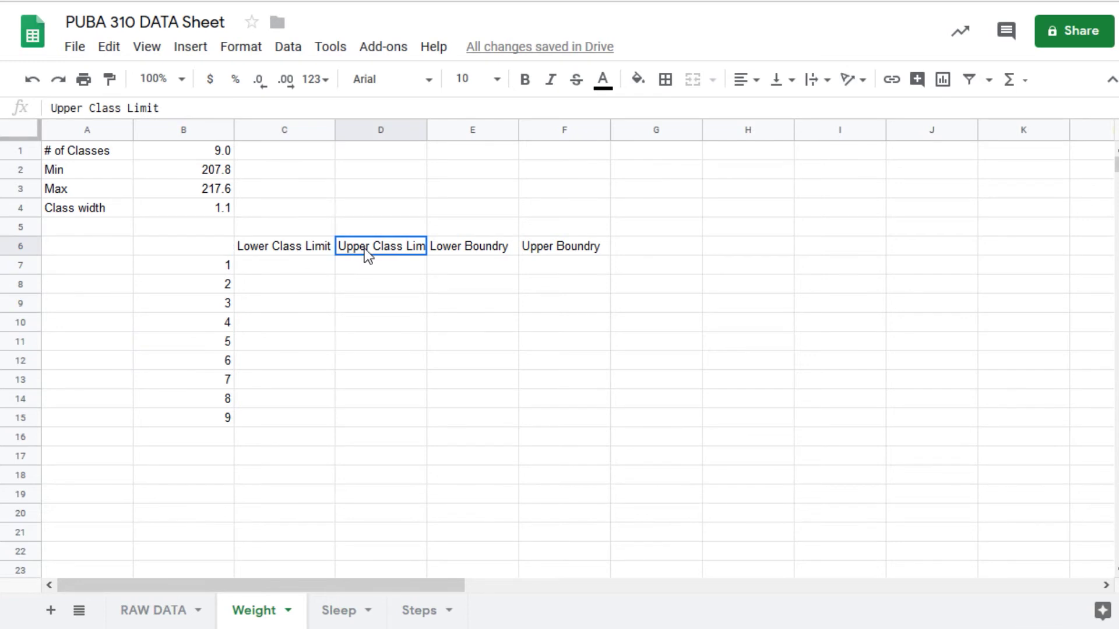
pyautogui.doubleClick(425, 127)
pyautogui.click(461, 248)
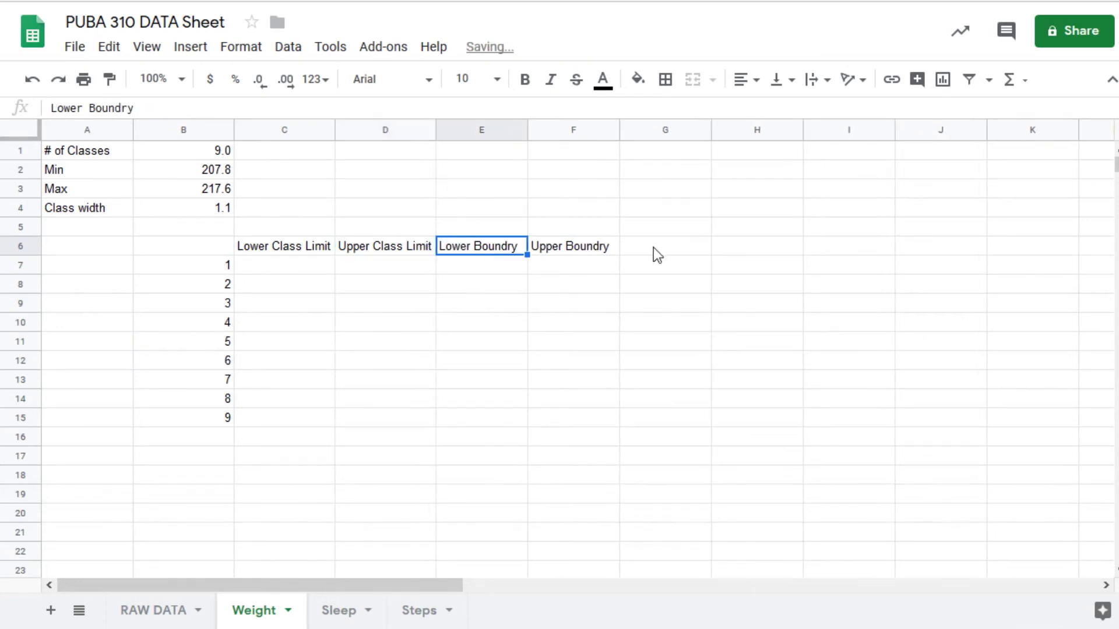
pyautogui.click(596, 248)
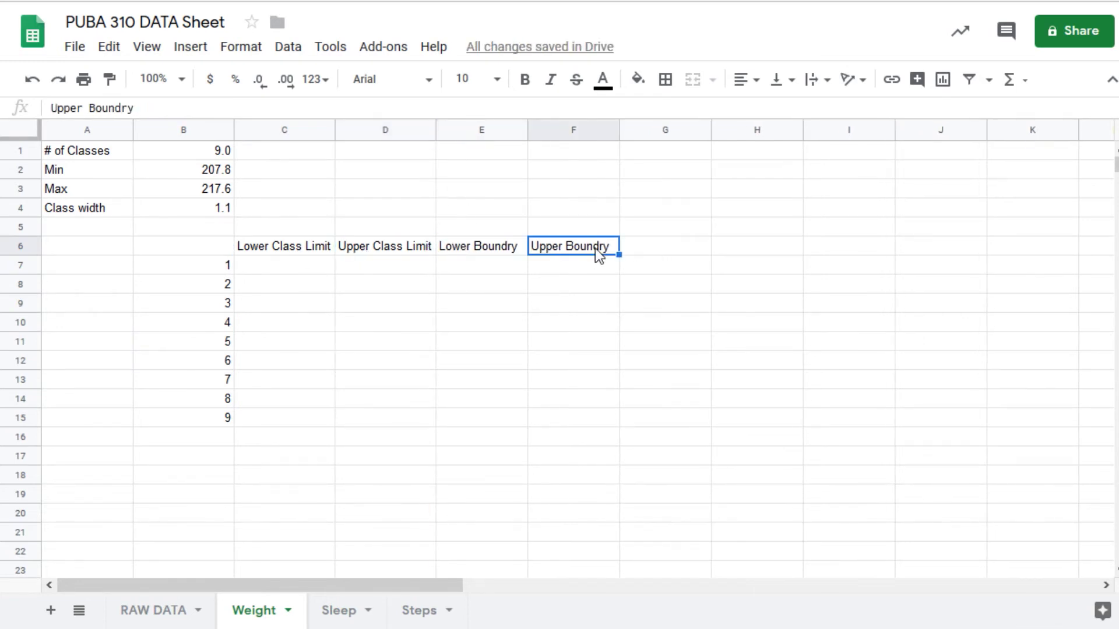
# - Set the first Lower Class Limit in C7 to reference the Min value in B2
pyautogui.click(263, 264)
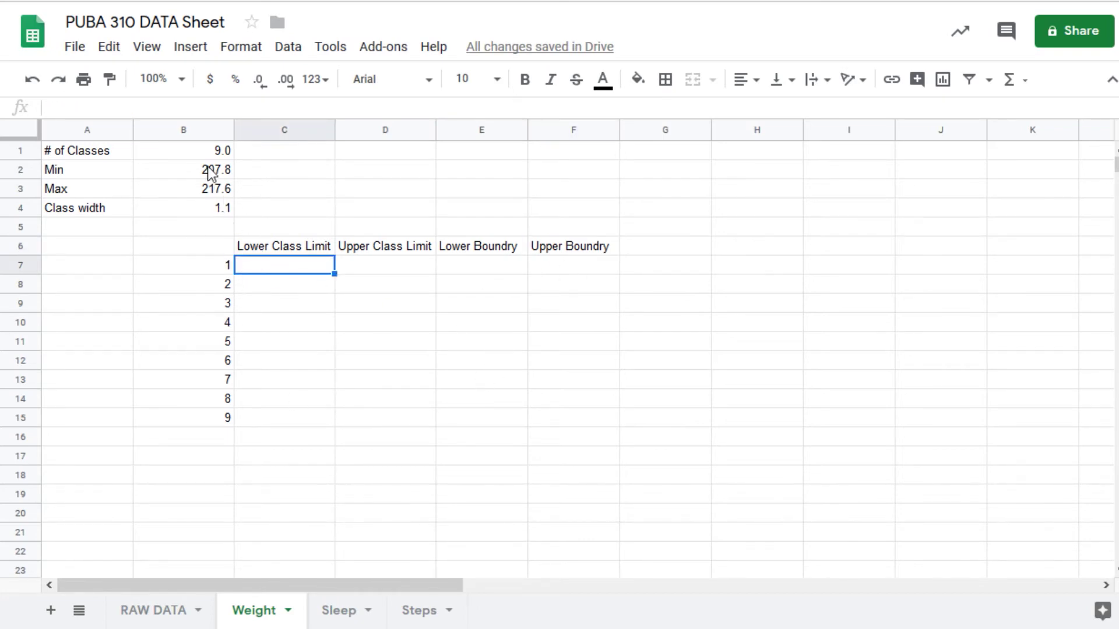
pyautogui.write('=')
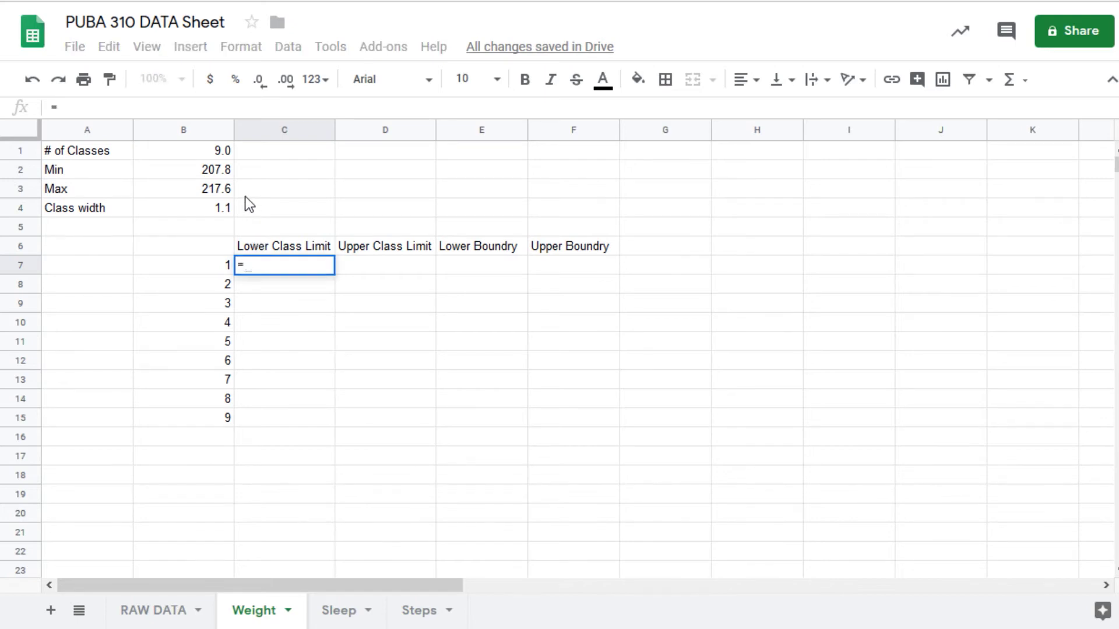
pyautogui.click(217, 171)
pyautogui.press('Return')
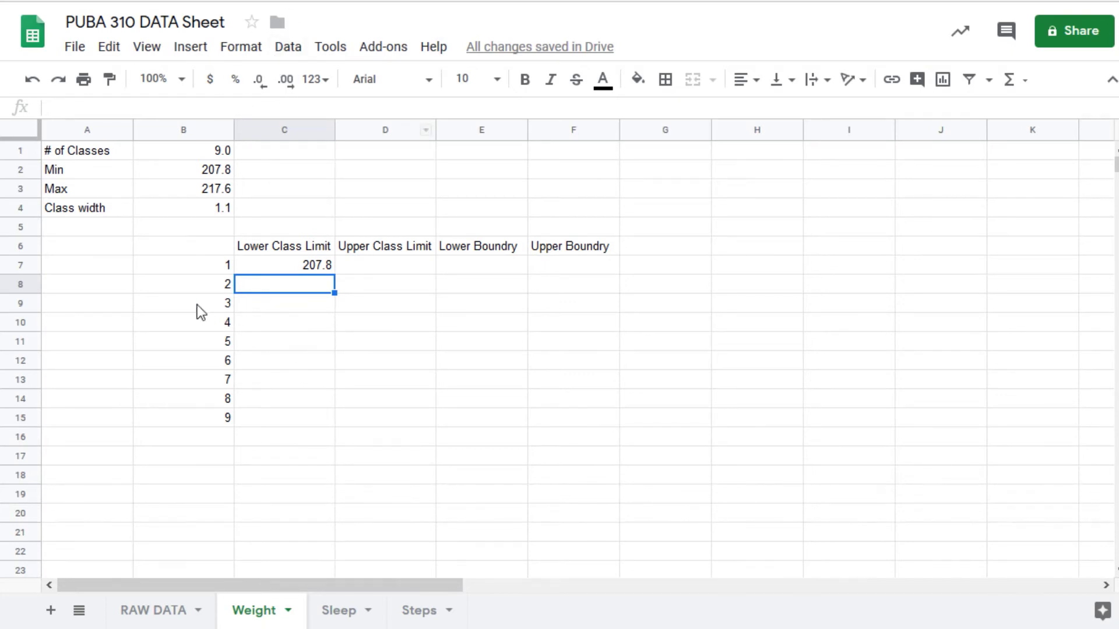
# - Calculate the second Lower Class Limit in C8 with the formula =C7+$B$4, keeping the class width reference absolute
pyautogui.write('=')
pyautogui.click(308, 264)
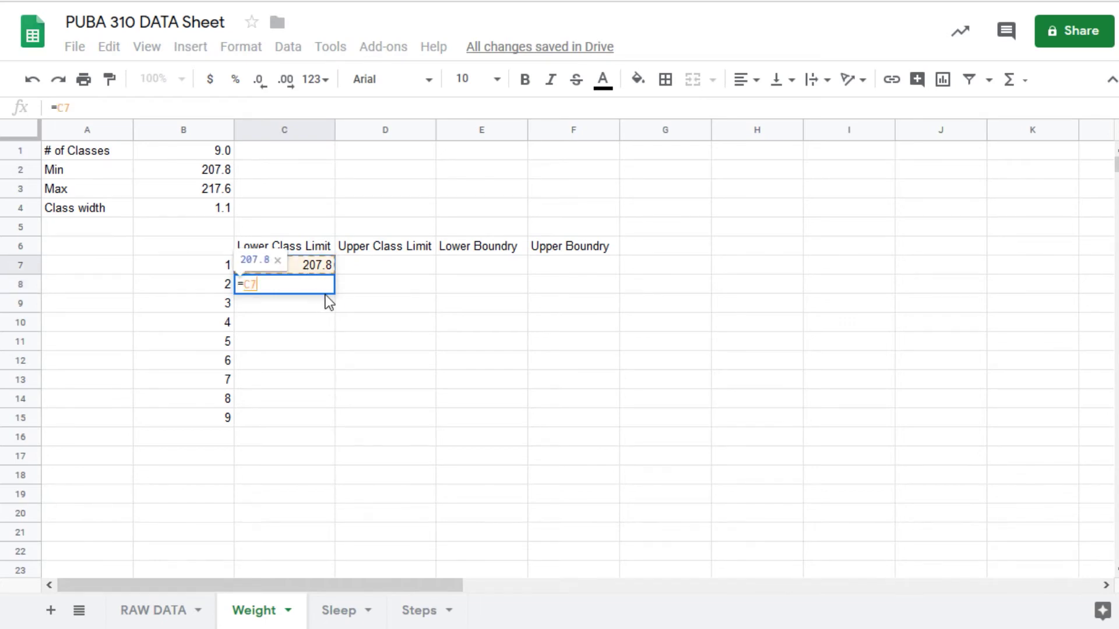
pyautogui.write('+')
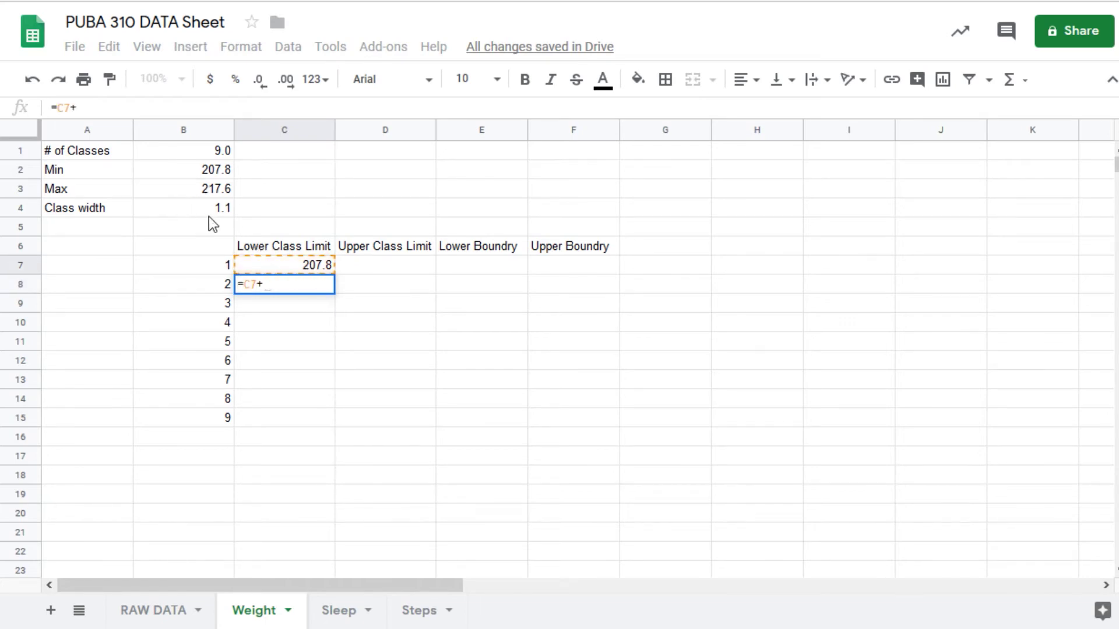
pyautogui.click(211, 214)
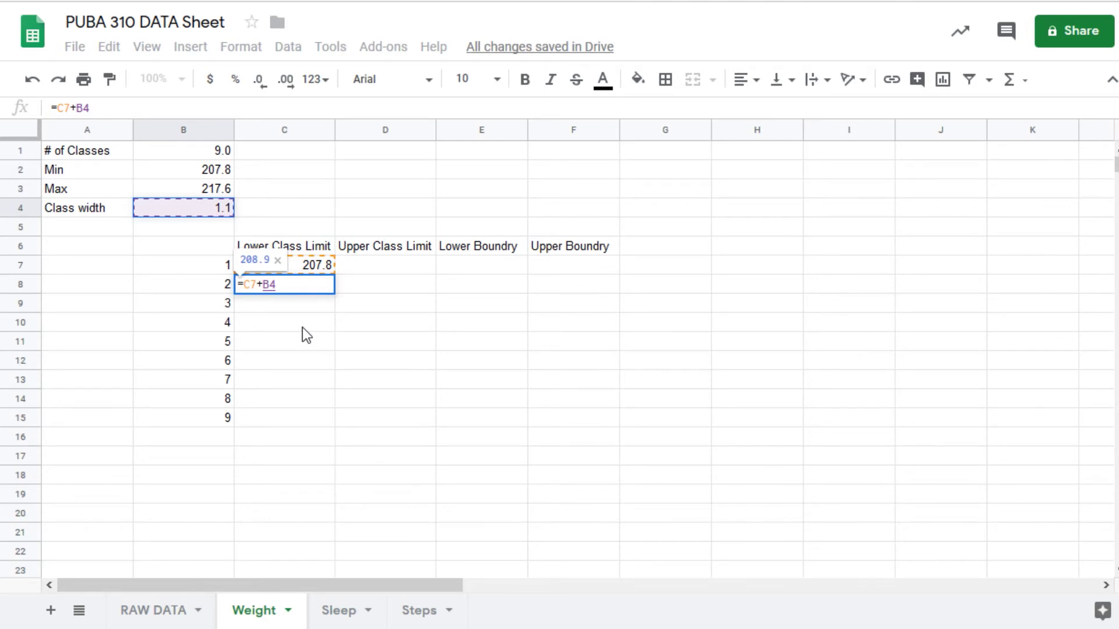
pyautogui.press('F4')
pyautogui.press('Return')
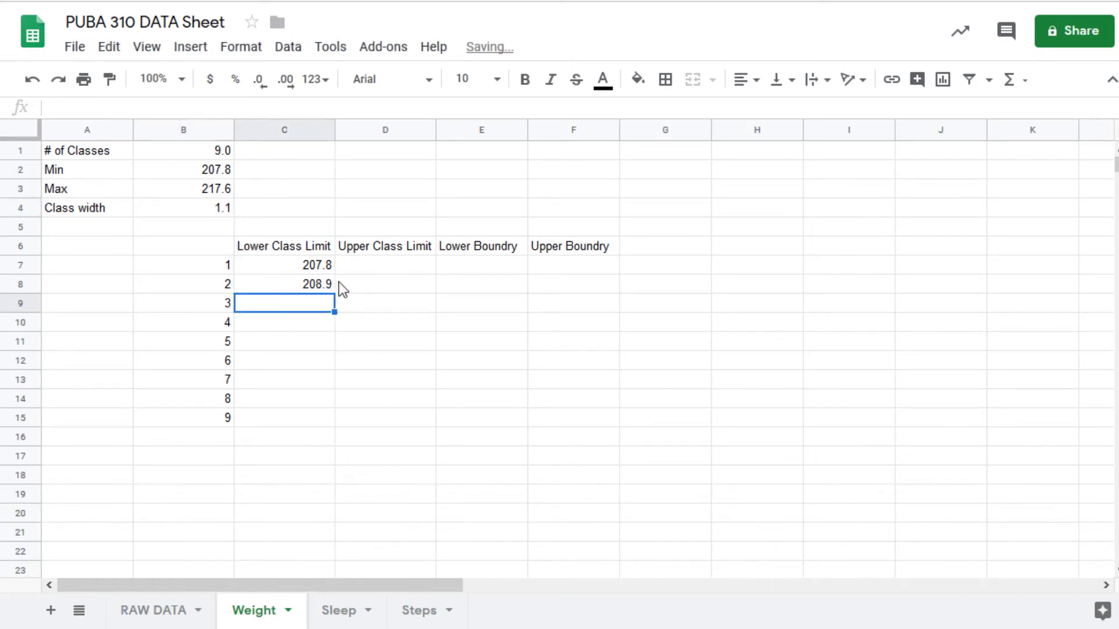
# - Fill the C8 Lower Class Limit formula down through C15 and check the copied formula in C9
pyautogui.click(339, 283)
pyautogui.click(314, 287)
pyautogui.moveTo(334, 292); pyautogui.dragTo(320, 420)
pyautogui.click(313, 305)
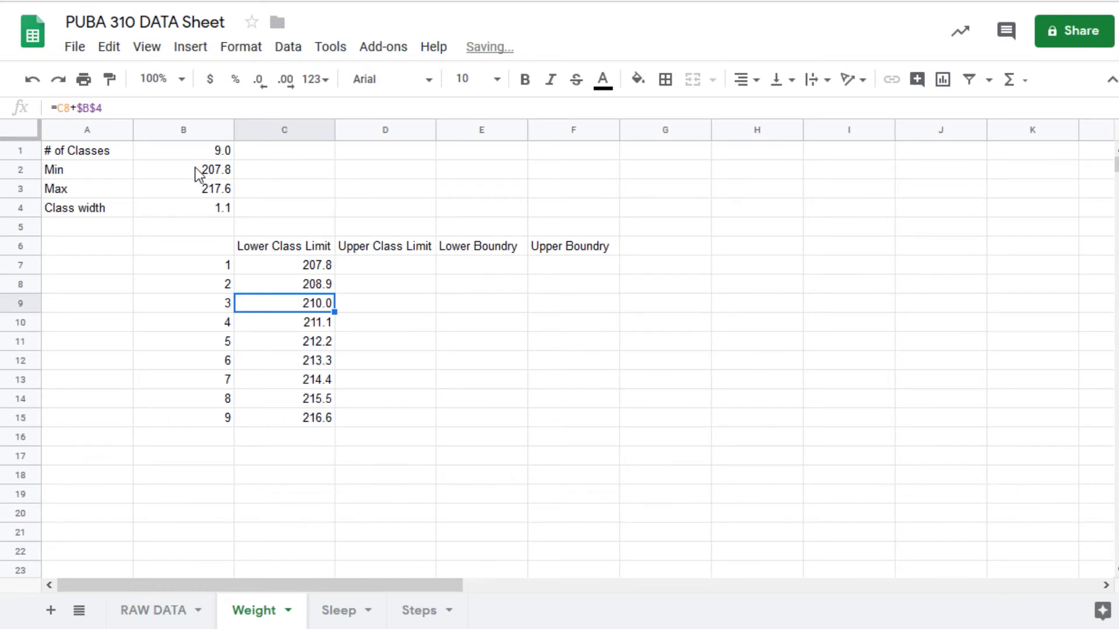
pyautogui.click(125, 108)
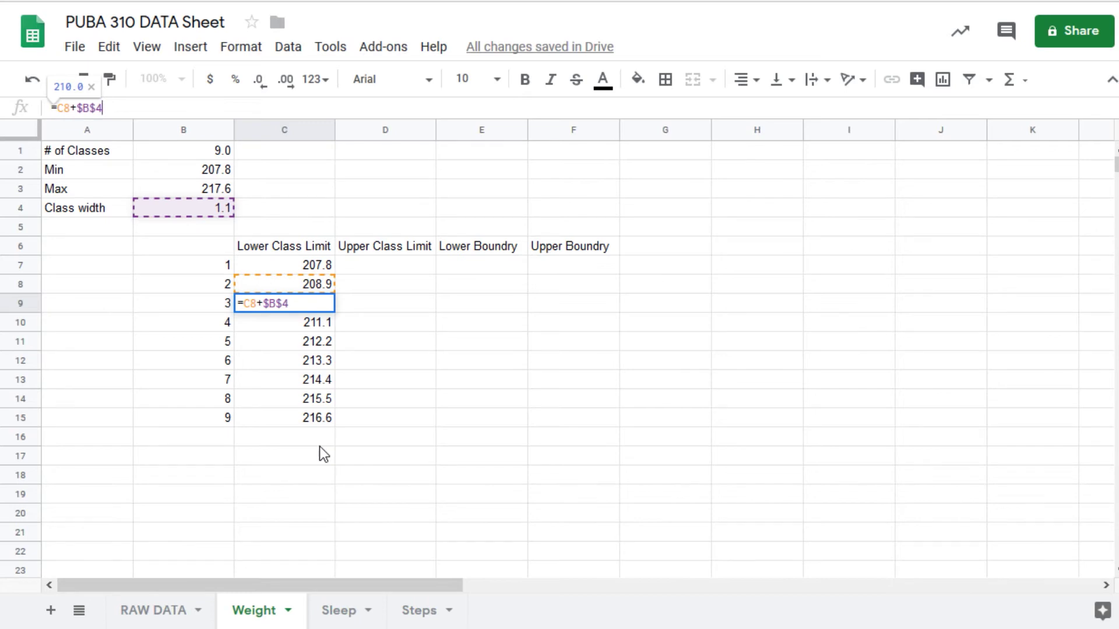
pyautogui.press('Escape')
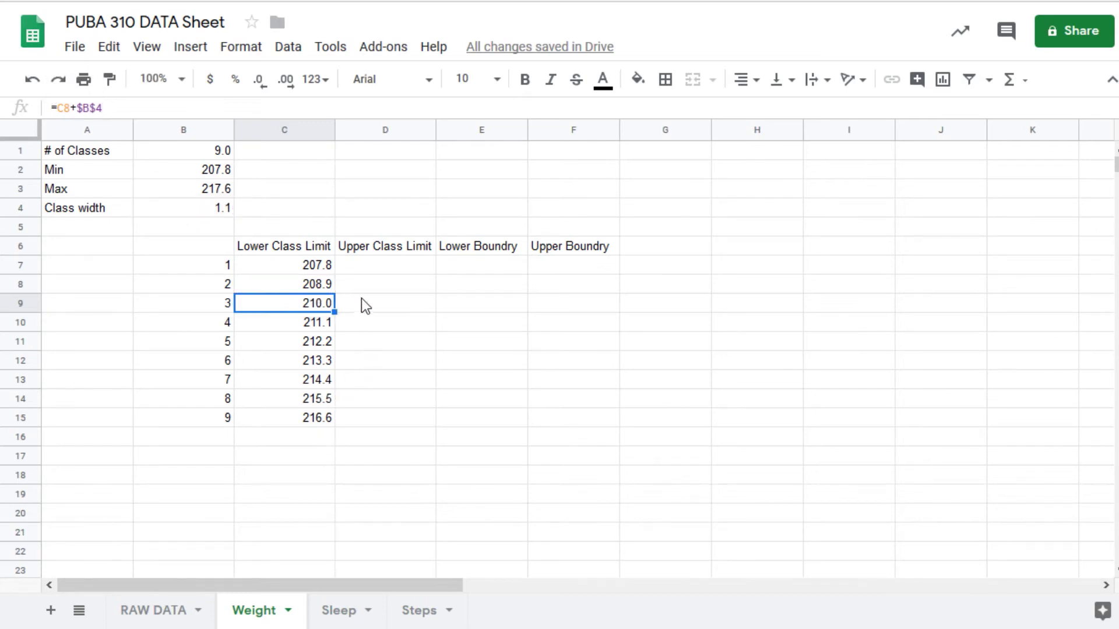
# - Enter the first Upper Class Limit in D7 as =C8-.01
pyautogui.click(366, 266)
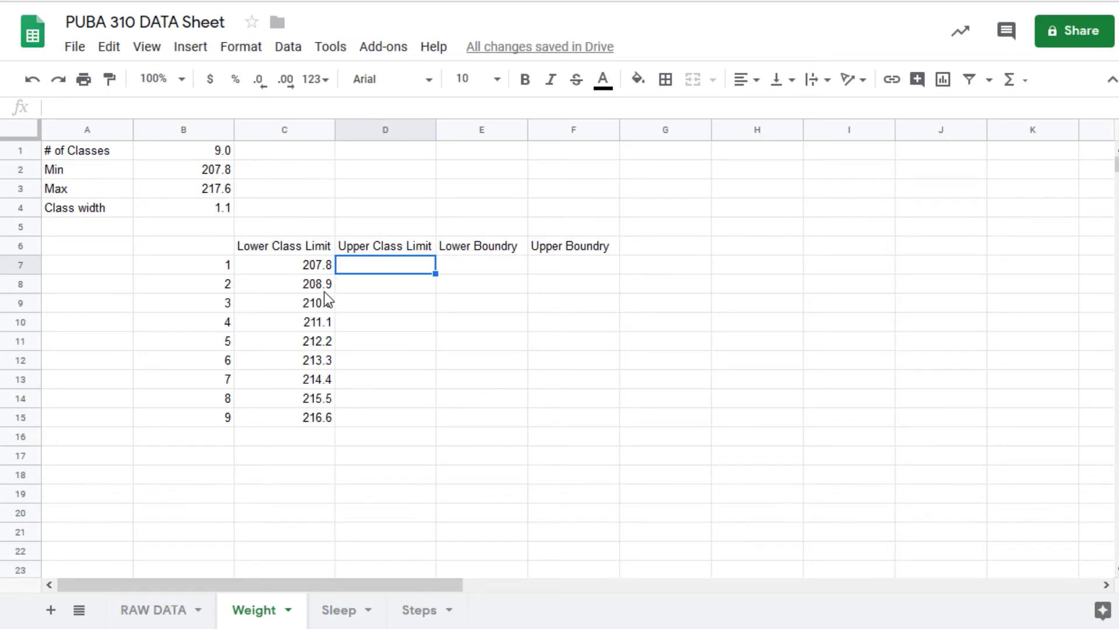
pyautogui.write('=')
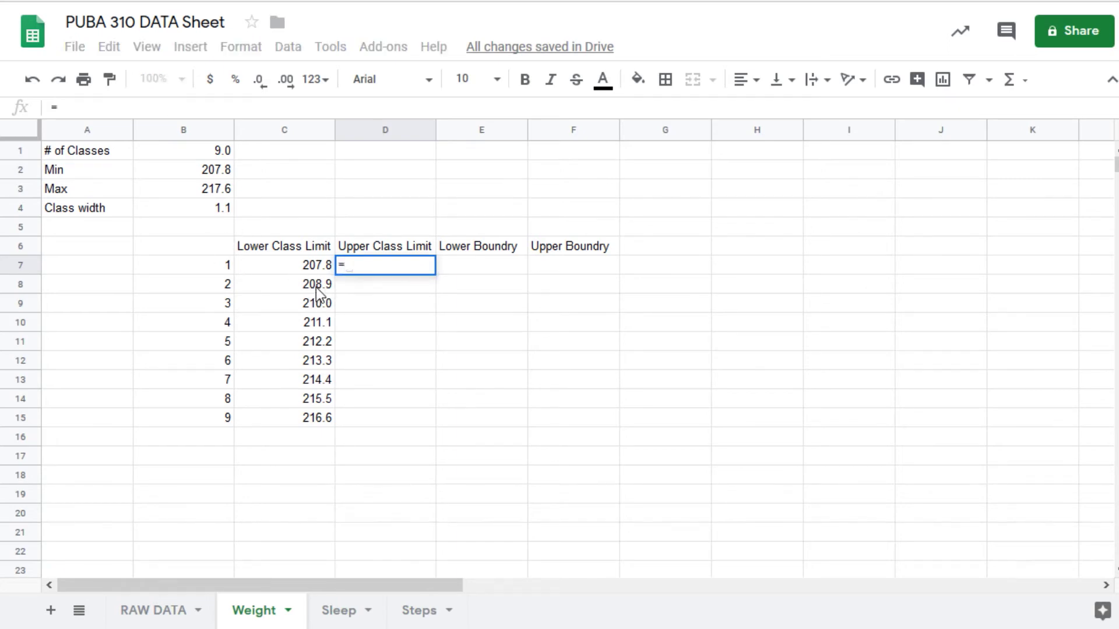
pyautogui.click(296, 286)
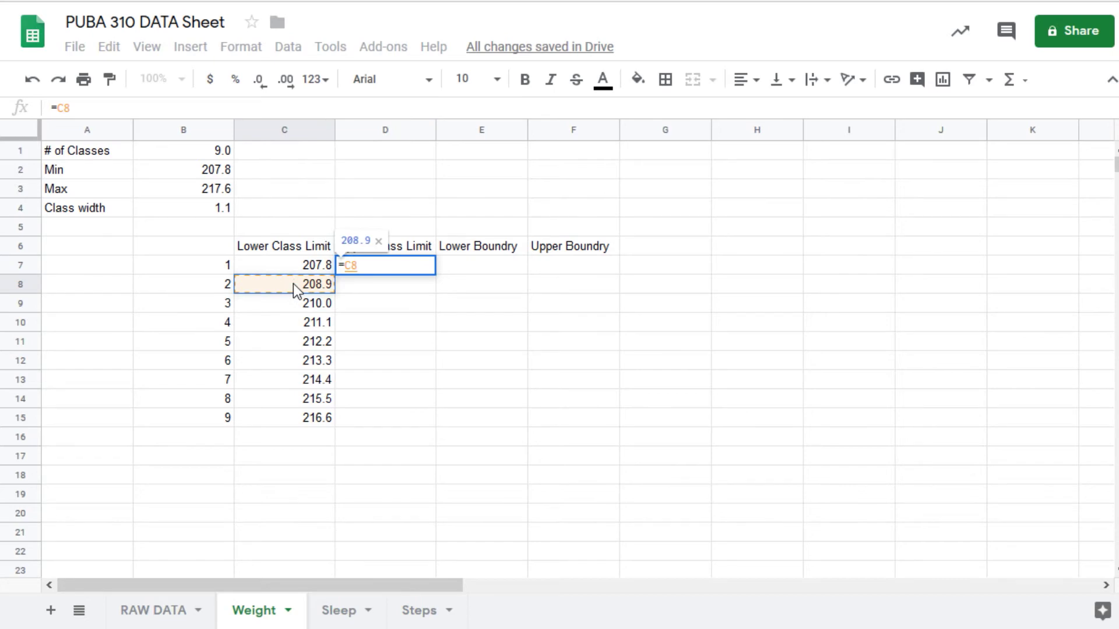
pyautogui.write('-.01')
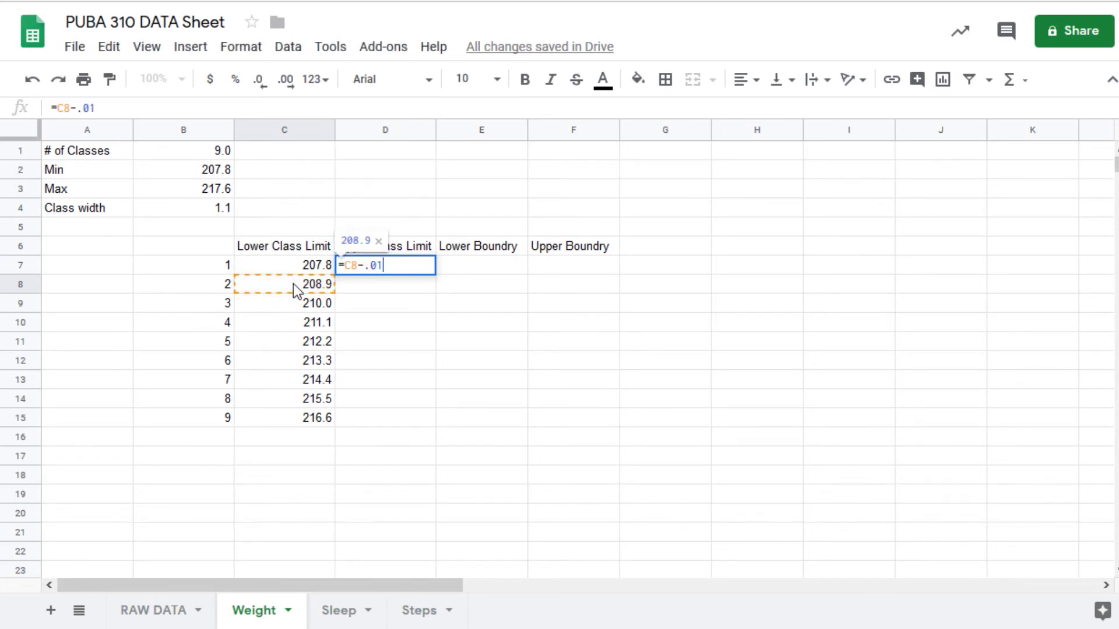
pyautogui.press('Return')
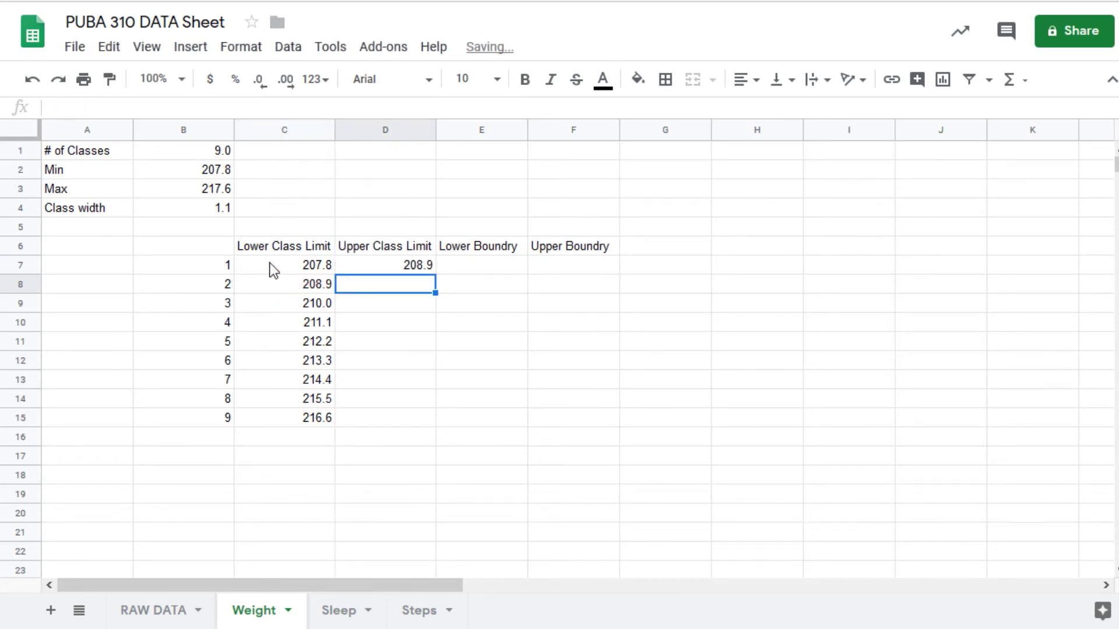
# - Correct the Upper Class Limit formula in D7 to =C8-0.1
pyautogui.click(417, 269)
pyautogui.click(424, 290)
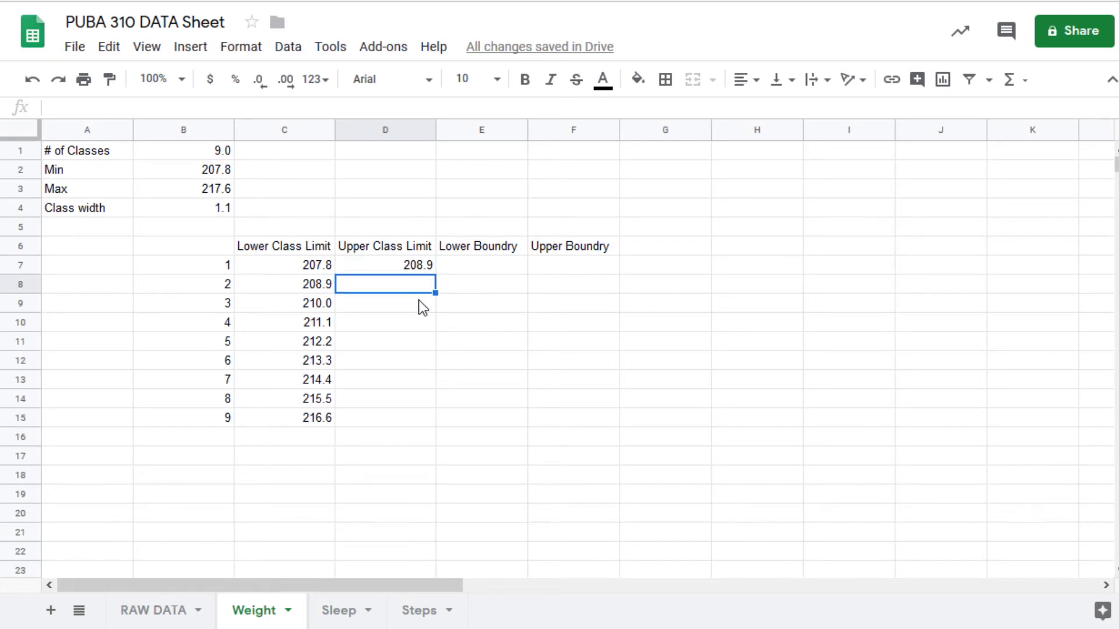
pyautogui.click(410, 270)
pyautogui.press('Return')
pyautogui.press('BackSpace')
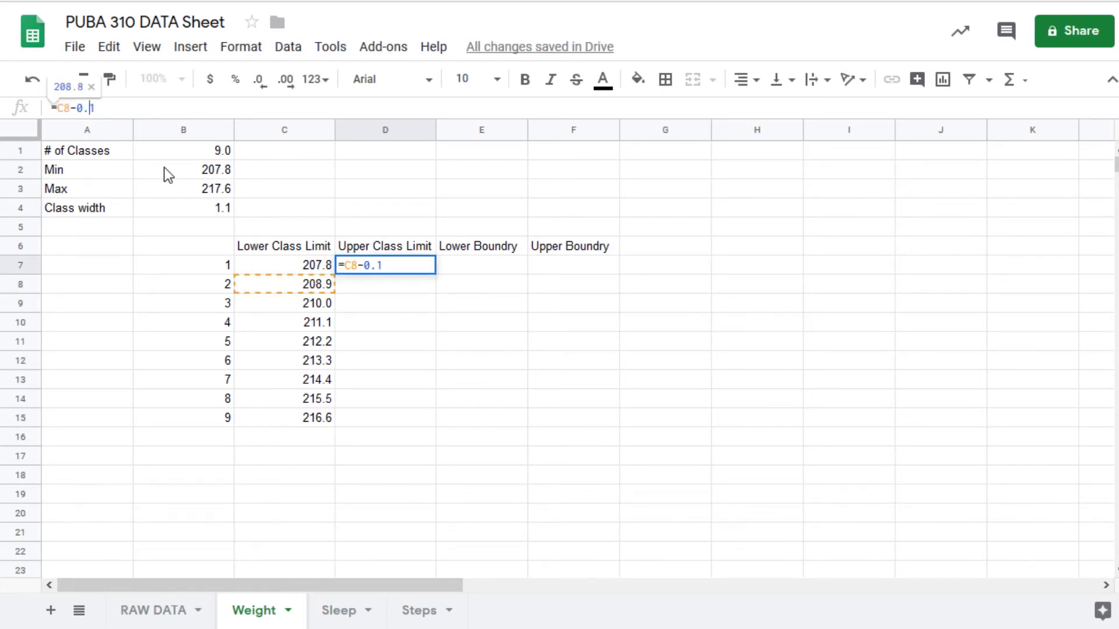
pyautogui.press('Return')
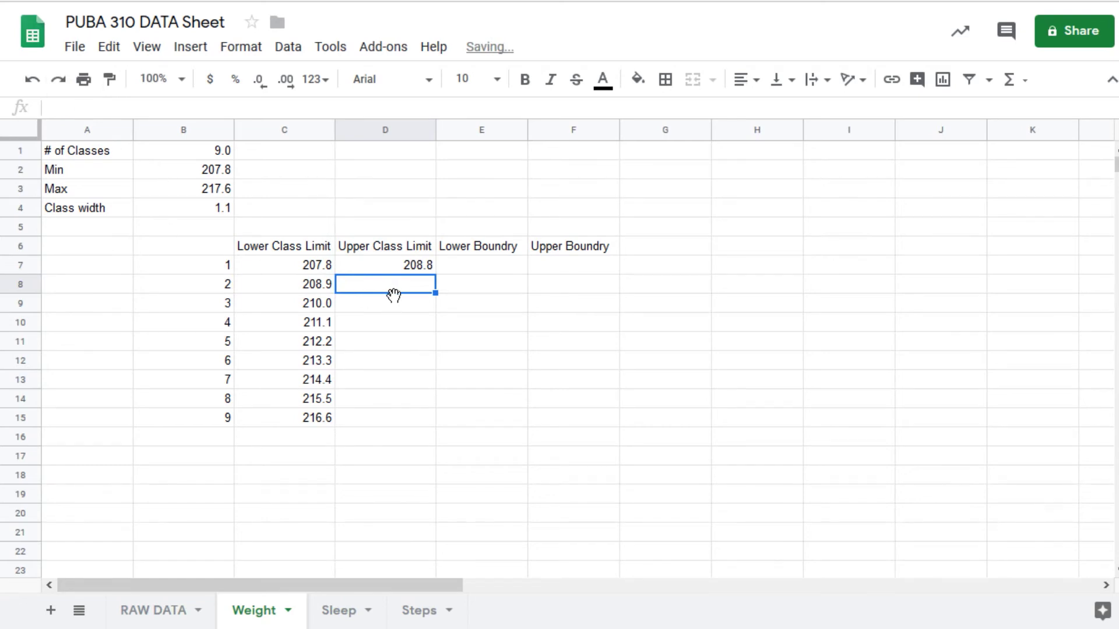
# - Calculate the second Upper Class Limit in D8 with the formula =D7+$B$4
pyautogui.write('=')
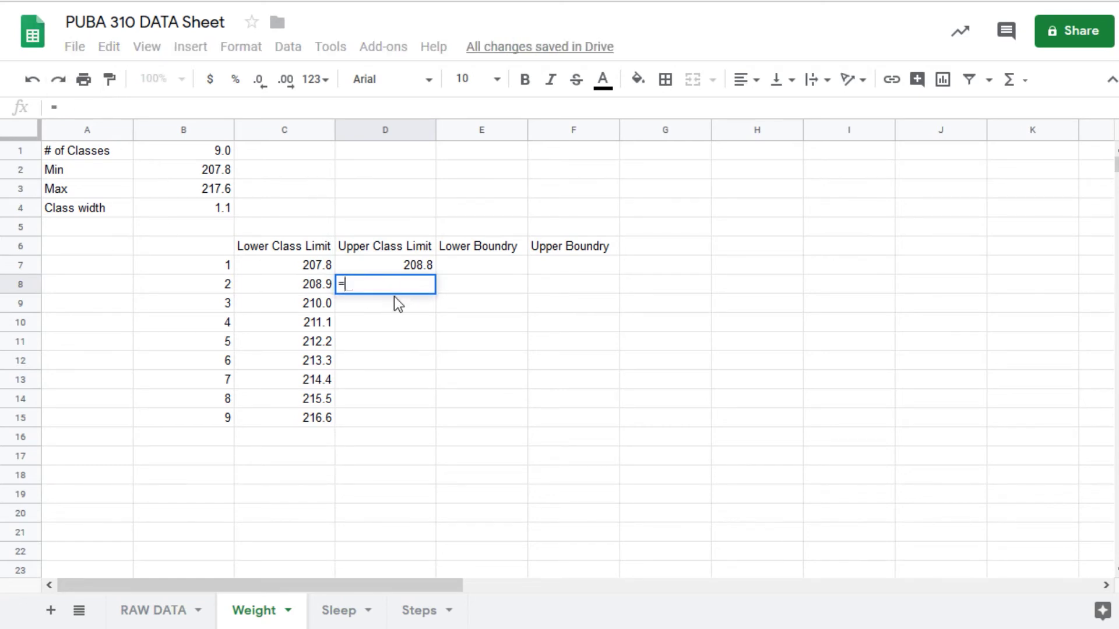
pyautogui.click(425, 269)
pyautogui.write('+')
pyautogui.click(221, 208)
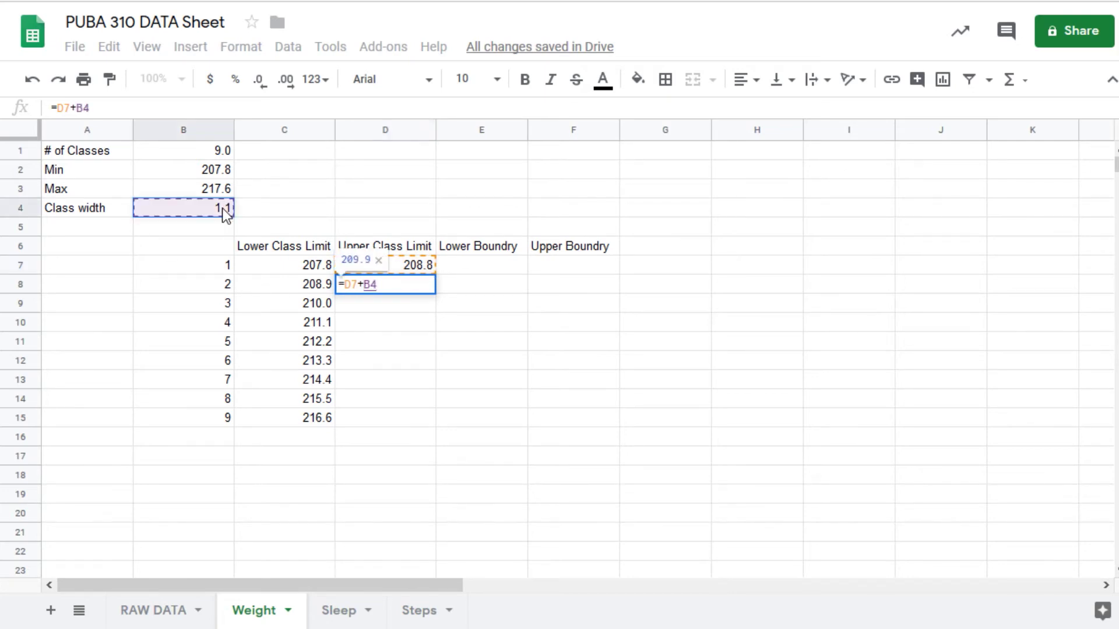
pyautogui.press('F4')
pyautogui.press('Return')
# - Fill the D8 Upper Class Limit formula down through D15 and check the last class's formula
pyautogui.click(431, 289)
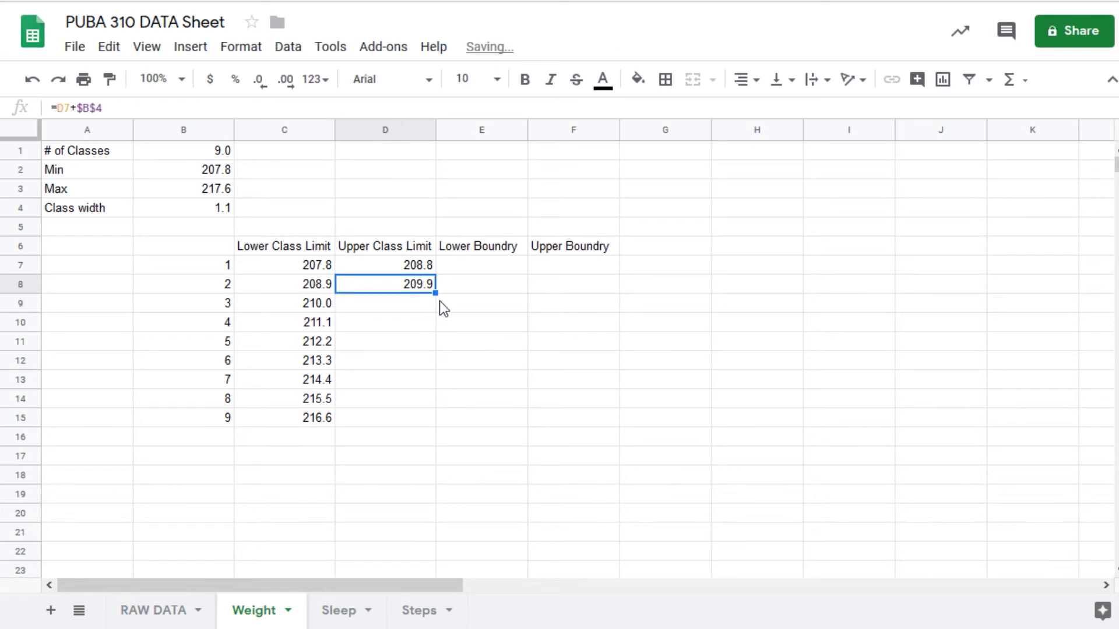
pyautogui.moveTo(435, 293); pyautogui.dragTo(431, 423)
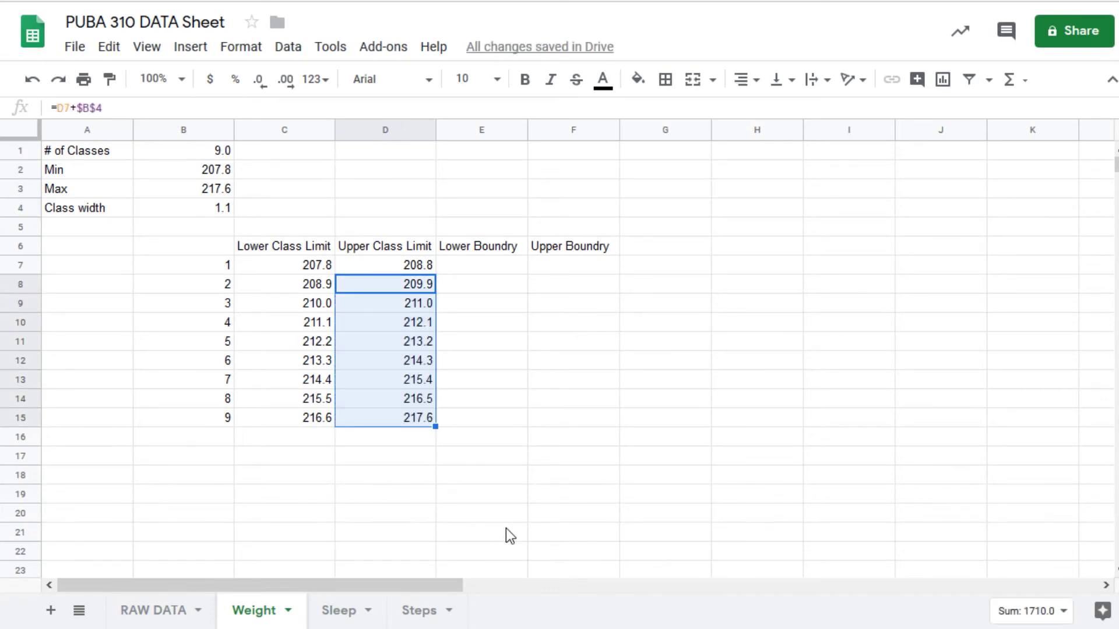
pyautogui.click(402, 421)
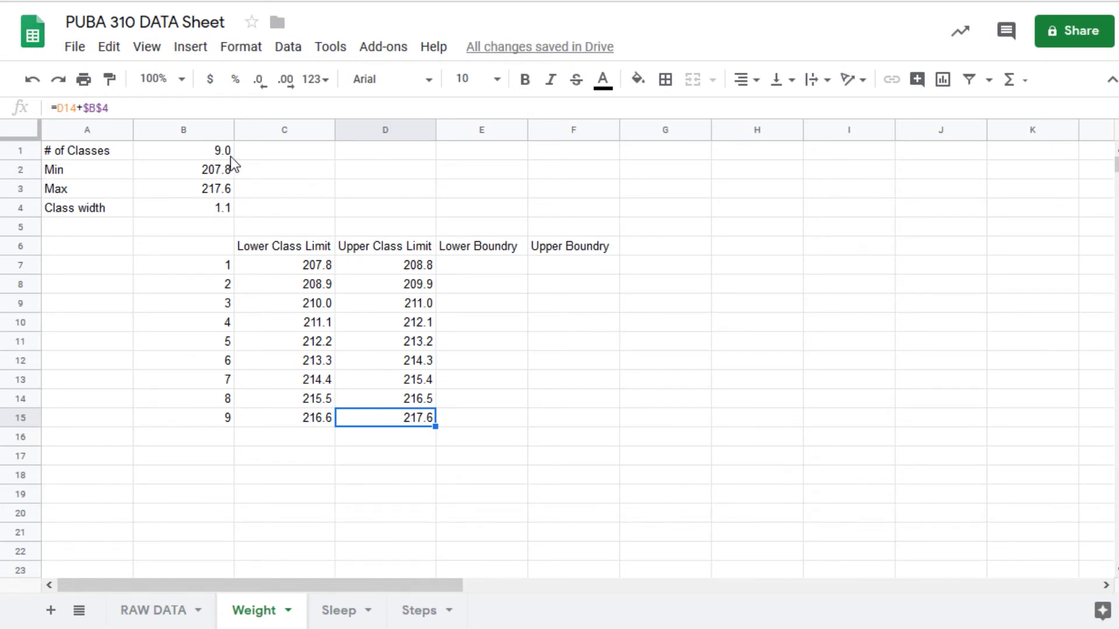
pyautogui.click(445, 477)
# - Calculate the first class's Upper Boundry in F7 by adding 0.05 to the upper class limit in D7
pyautogui.click(479, 266)
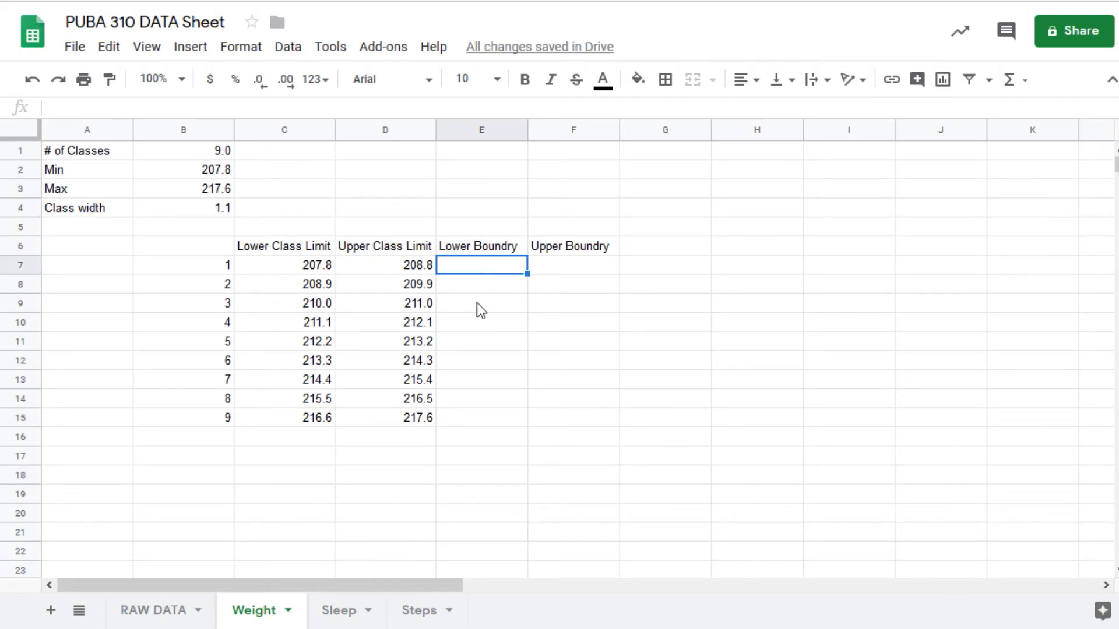
pyautogui.click(598, 272)
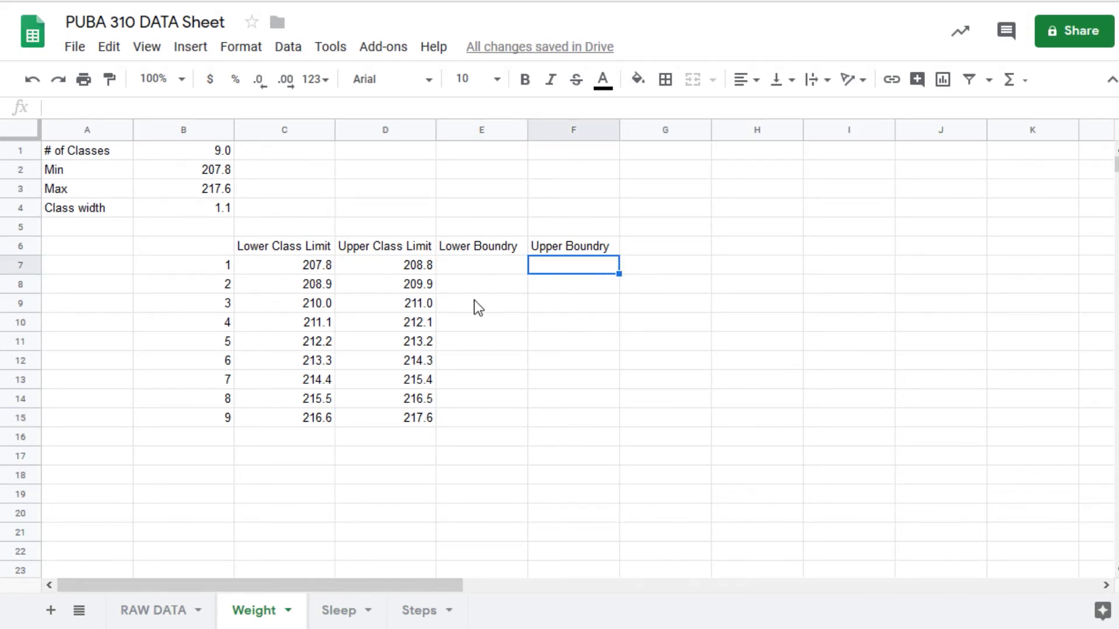
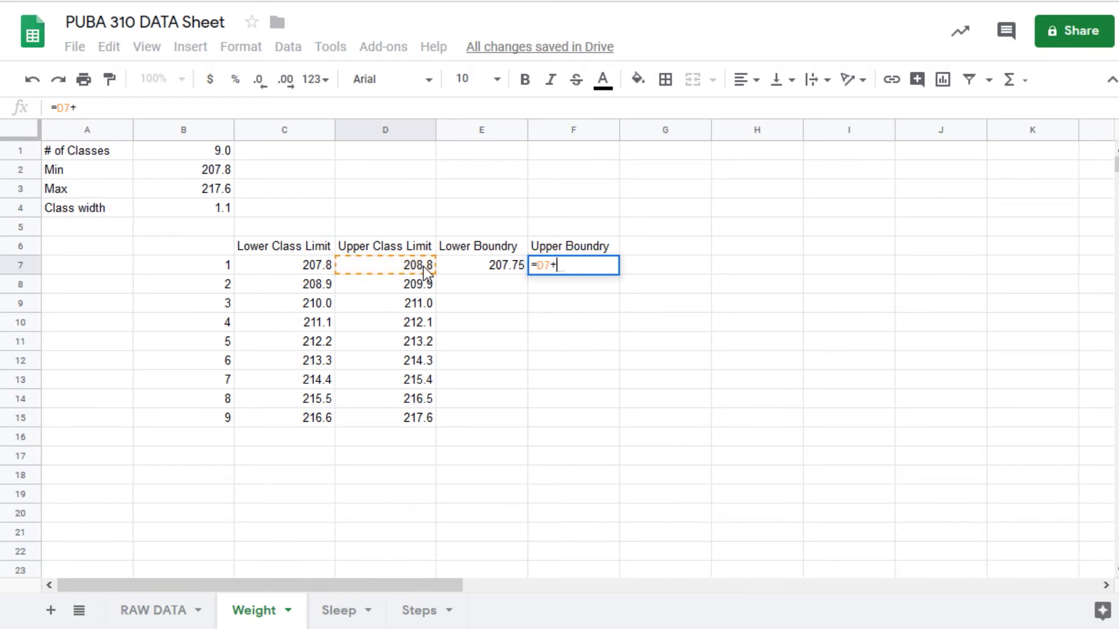
pyautogui.write('05')
pyautogui.press('Return')
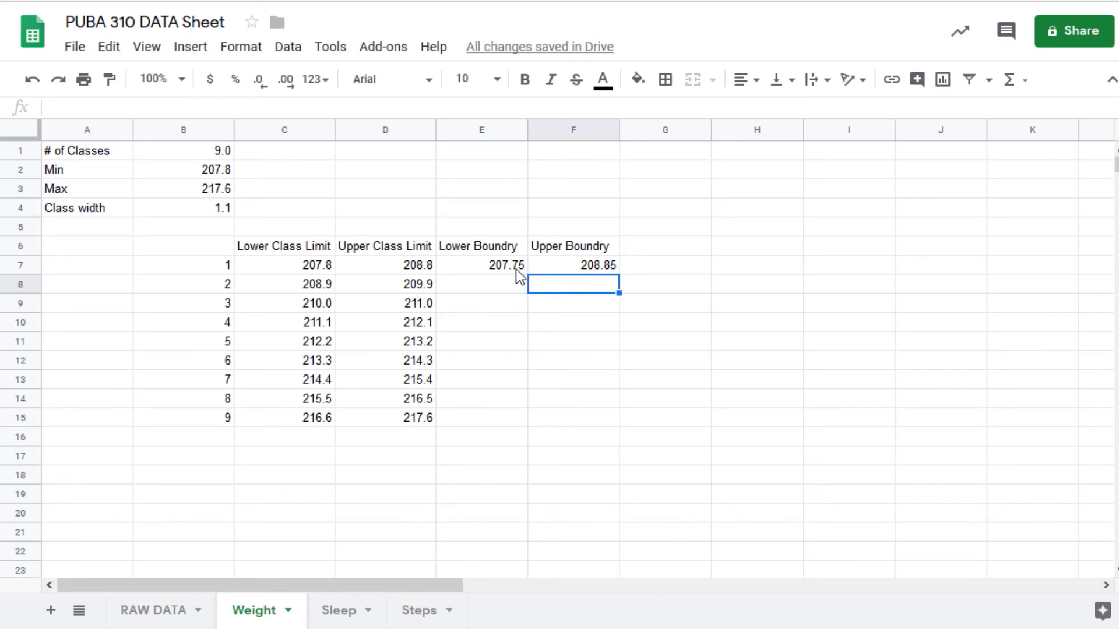
# - Fill the first class's Lower Boundry and Upper Boundry formulas in E7:F7 down through row 15
pyautogui.moveTo(520, 270); pyautogui.dragTo(597, 414)
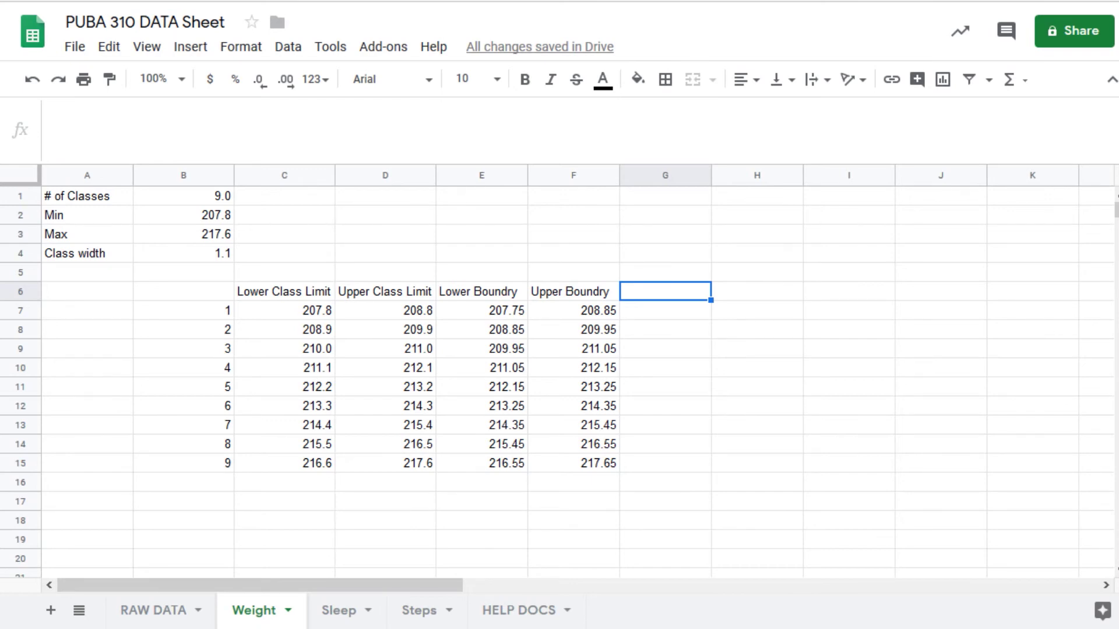
# - Add the header Class Frequencies in G6 and widen column G to fit it
pyautogui.doubleClick(676, 294)
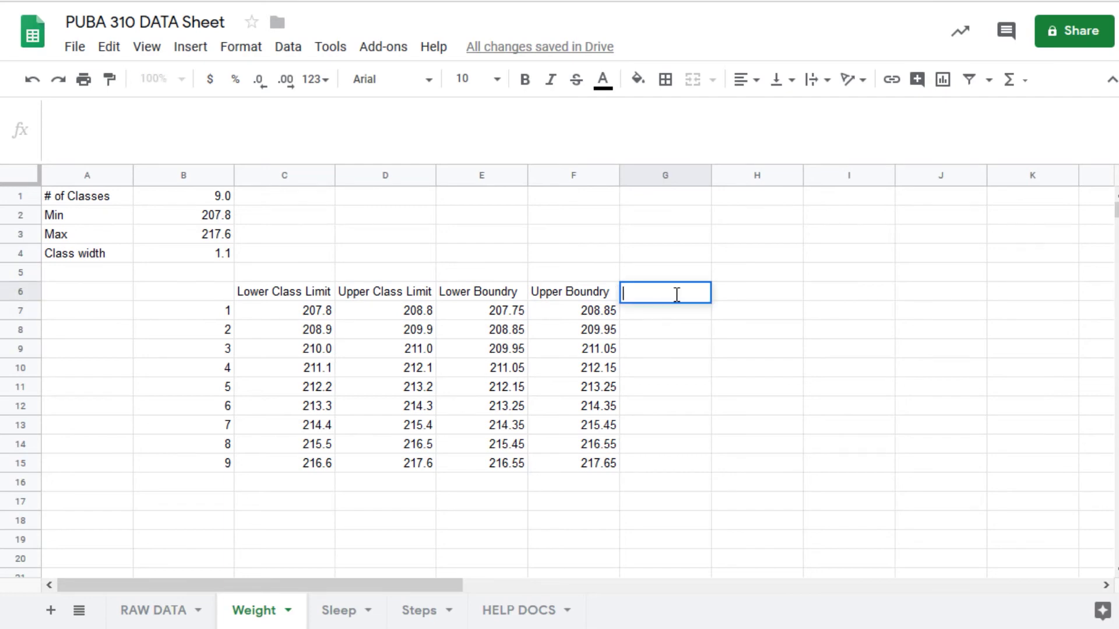
pyautogui.write('Class Frequen')
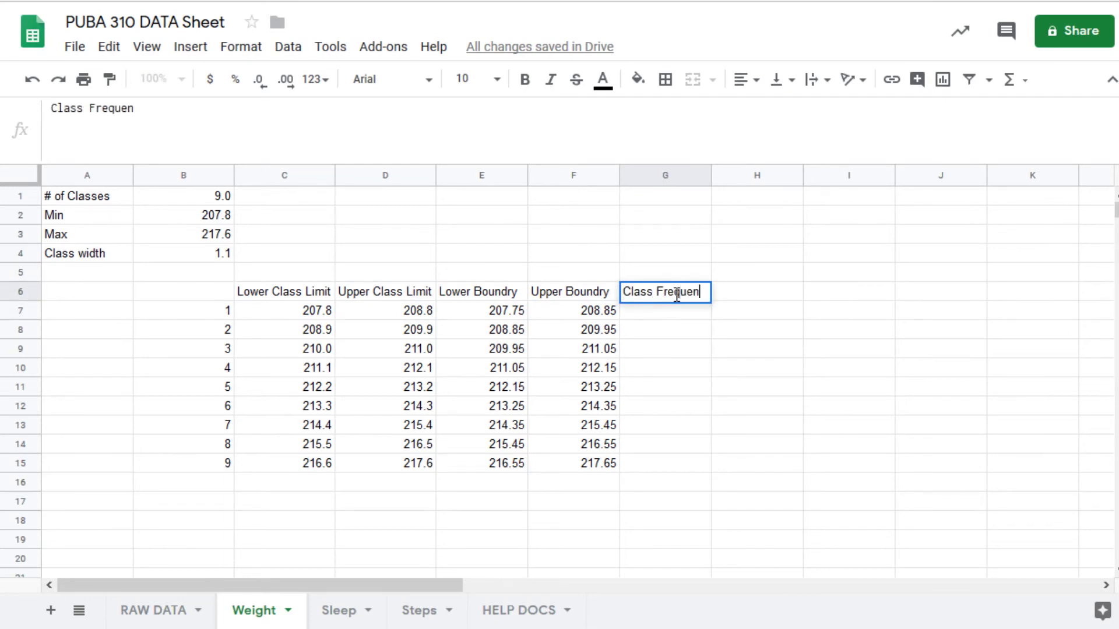
pyautogui.write('ce')
pyautogui.press('BackSpace')
pyautogui.write('ies')
pyautogui.press('Return')
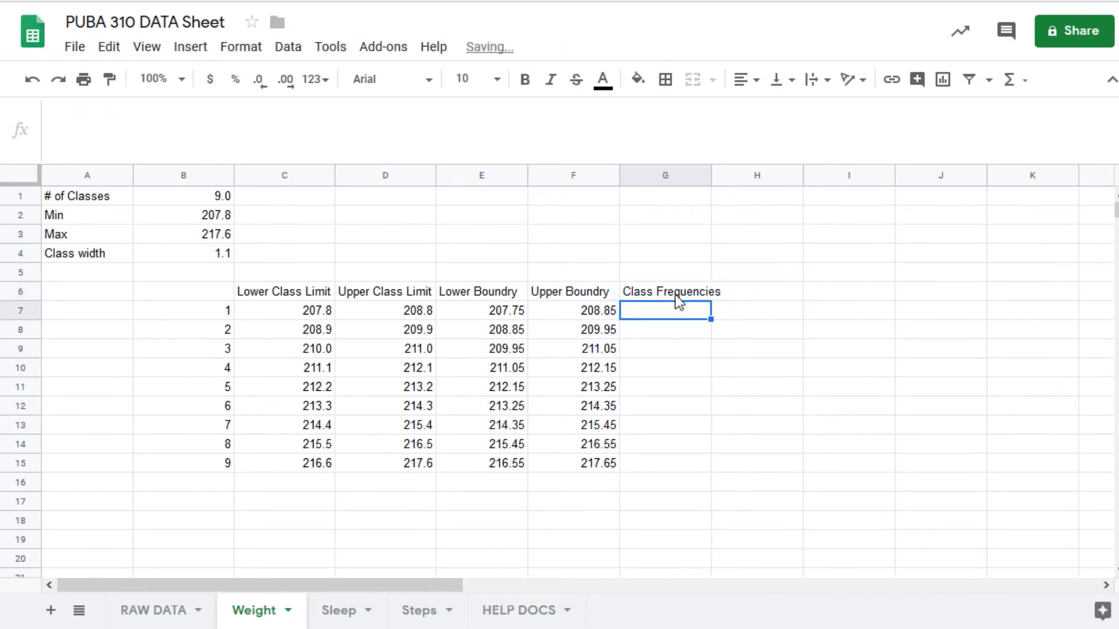
pyautogui.moveTo(710, 178); pyautogui.dragTo(725, 253)
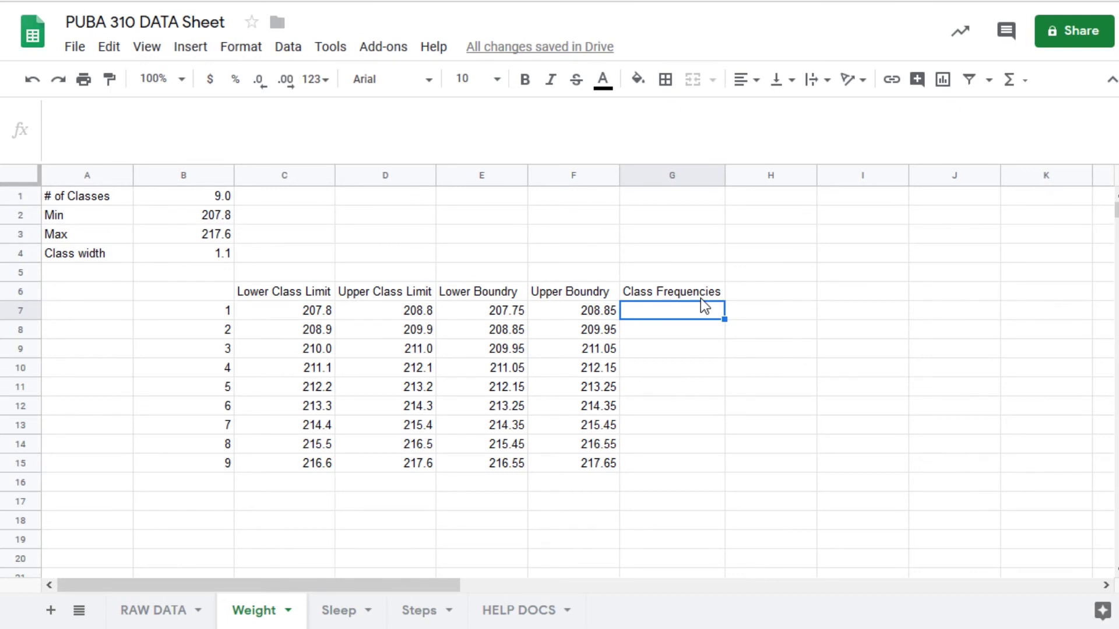
# - Start the first class frequency formula in G7 as =SUM(Countifs( with the RAW DATA sheet's weights C5:C79 as its range
pyautogui.write('=SUM(')
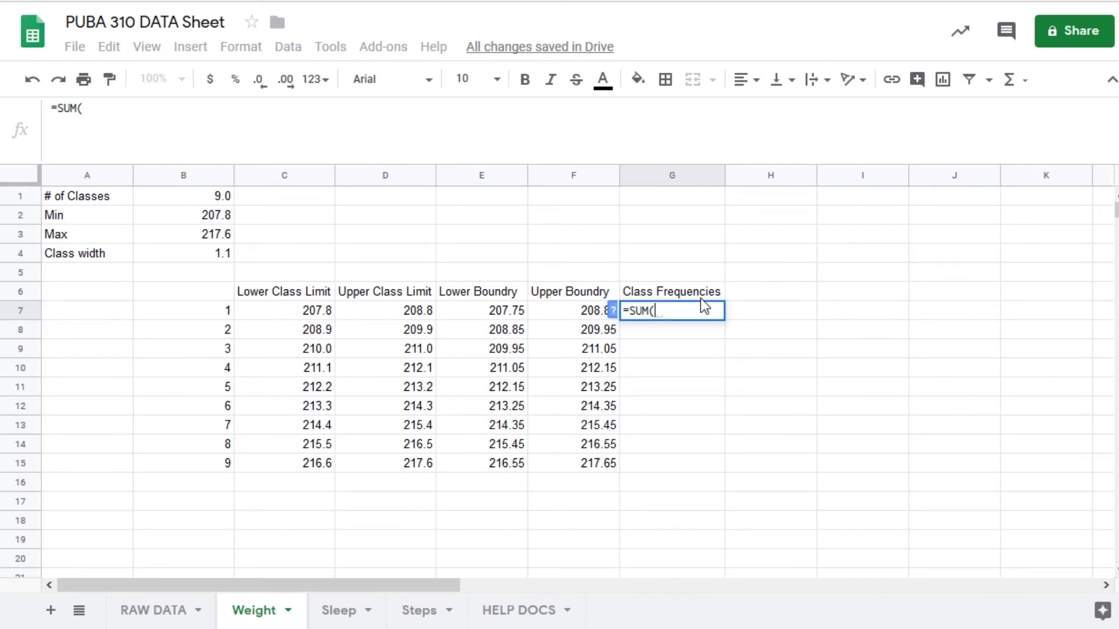
pyautogui.write('Coun')
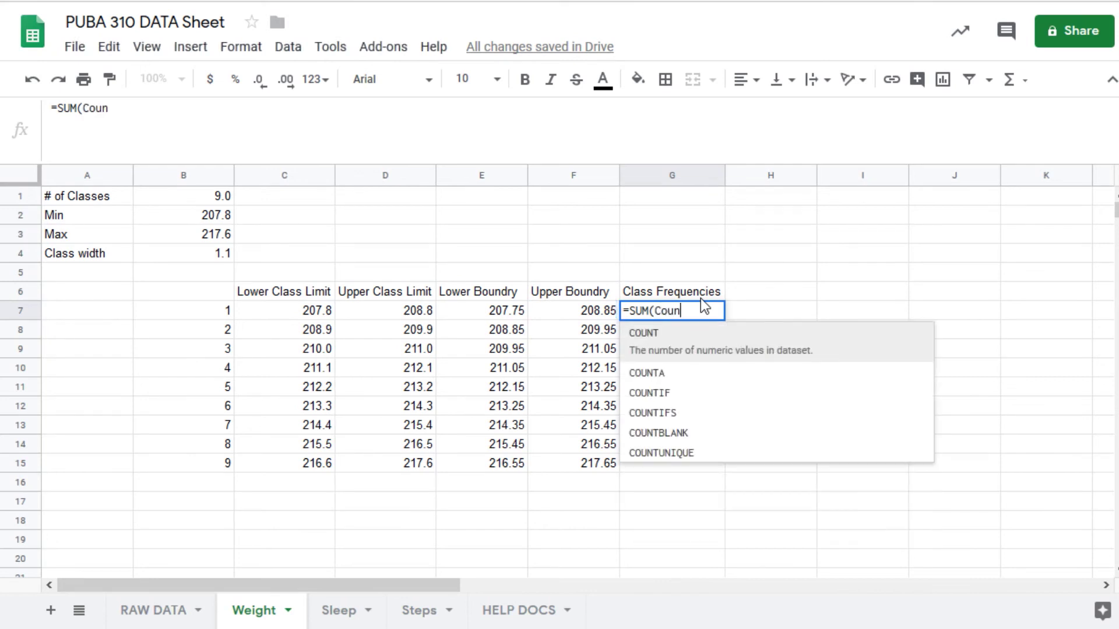
pyautogui.write('tifs')
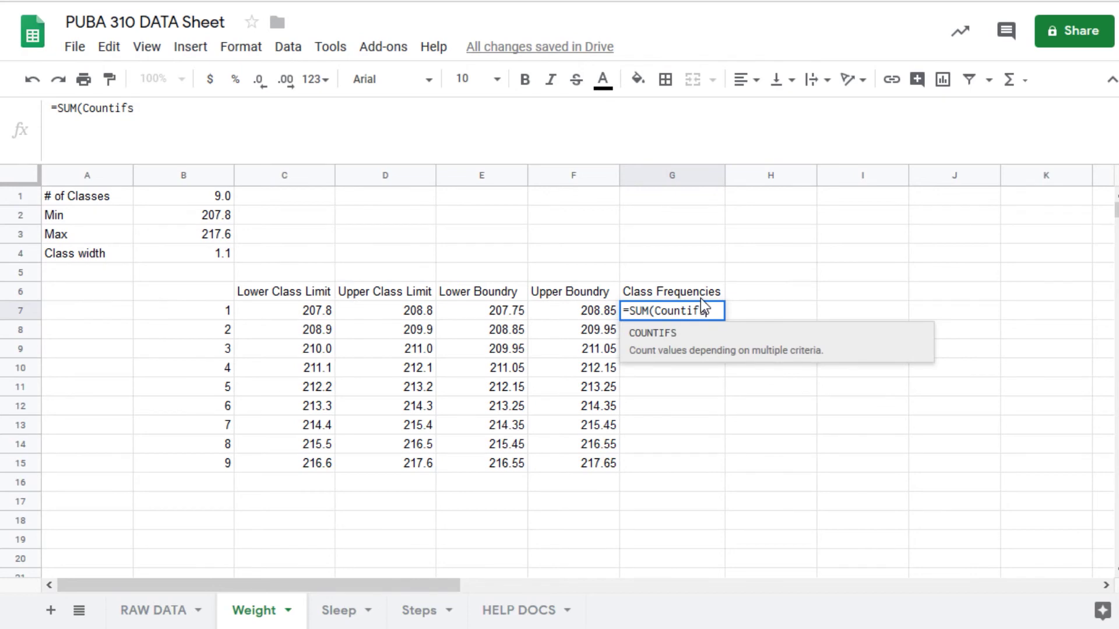
pyautogui.write('(')
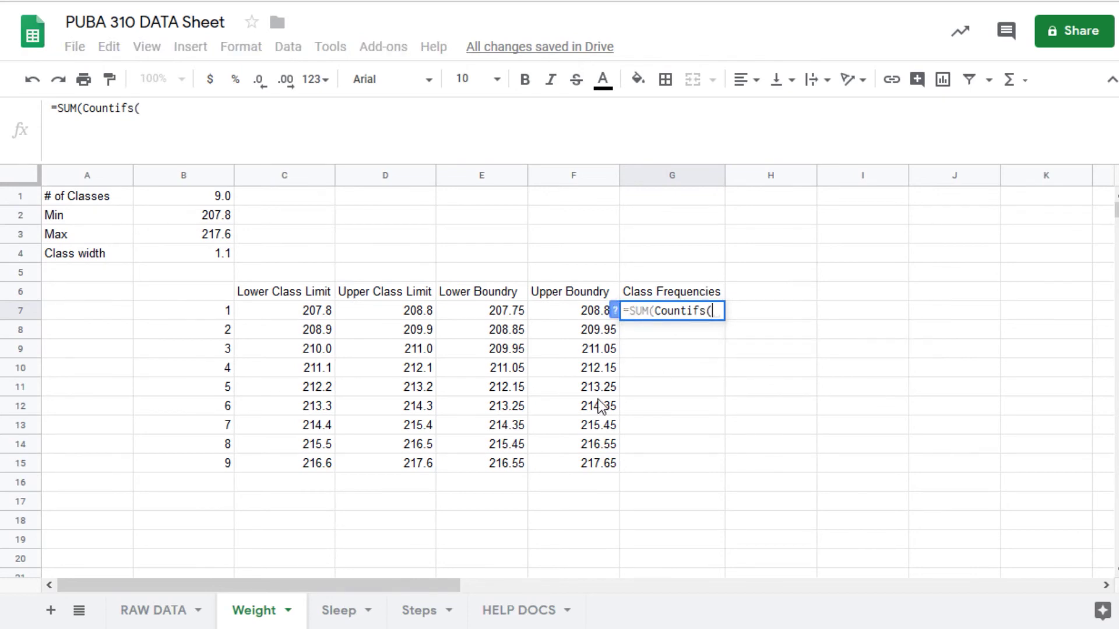
pyautogui.click(154, 610)
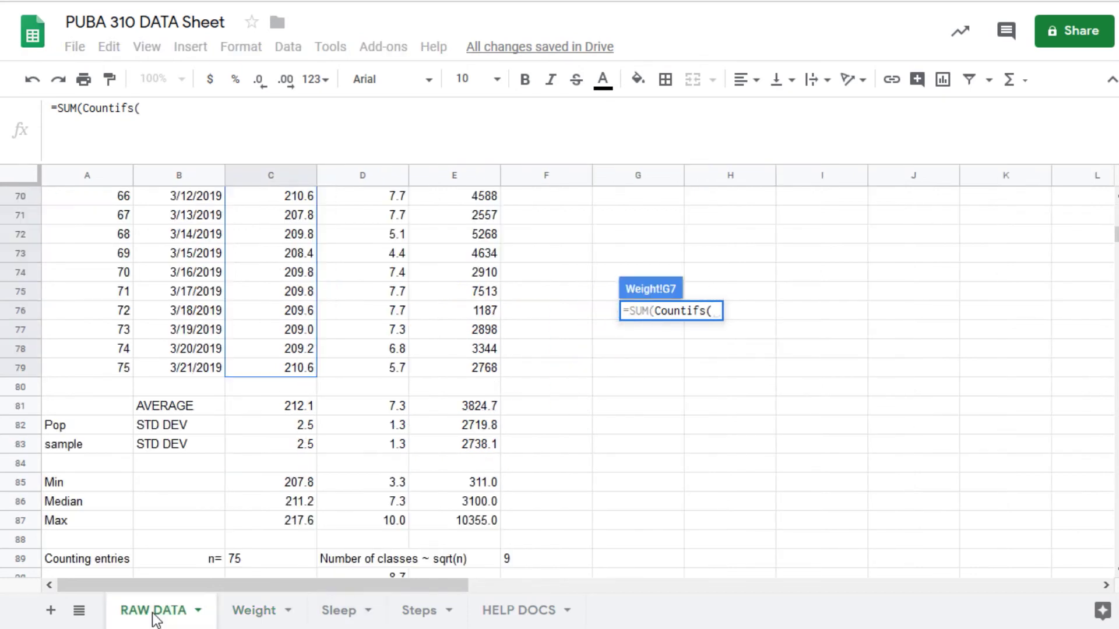
pyautogui.scroll(20, 260, 382)
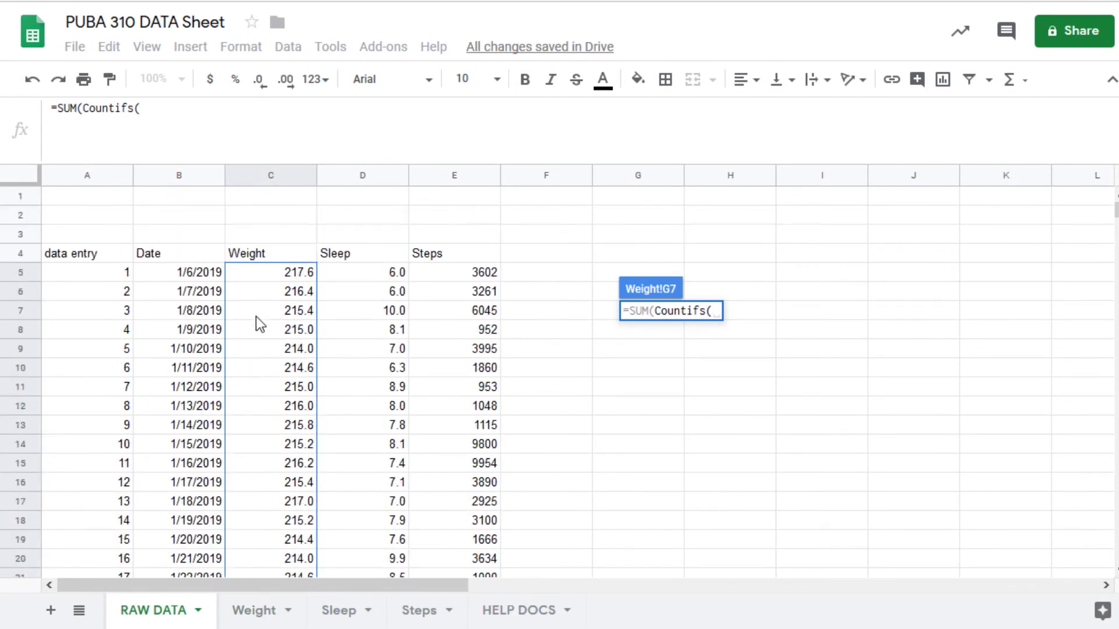
pyautogui.moveTo(274, 280)
pyautogui.mouseDown()
pyautogui.moveTo(271, 577)
pyautogui.moveTo(269, 344)
pyautogui.moveTo(251, 252)
pyautogui.moveTo(268, 294)
pyautogui.mouseUp()
pyautogui.scroll(17, 251, 349)
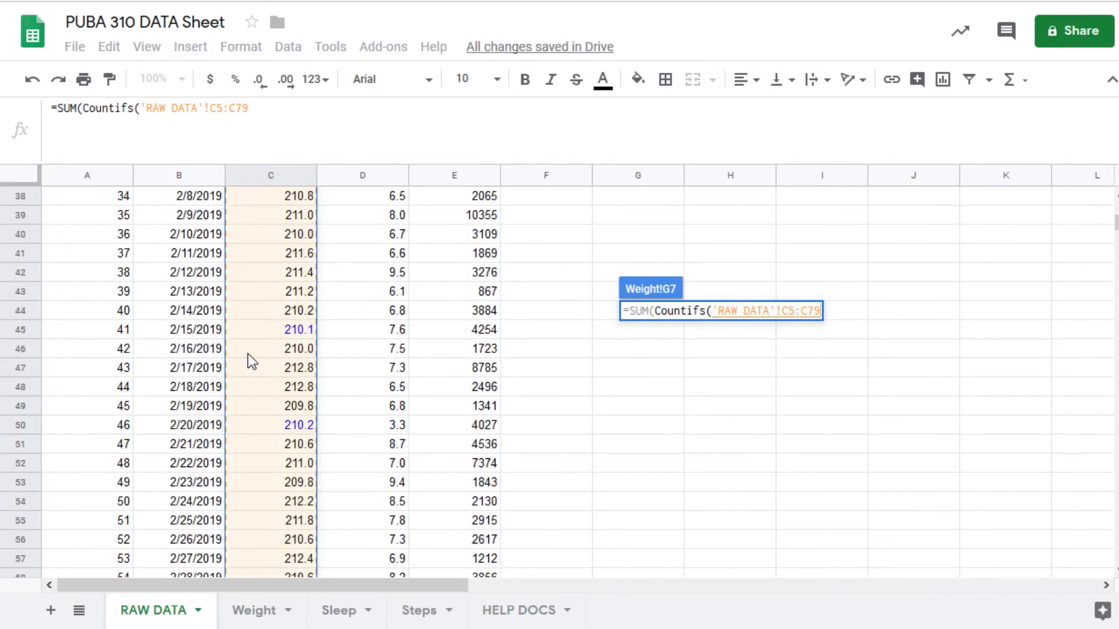
pyautogui.scroll(7, 205, 278)
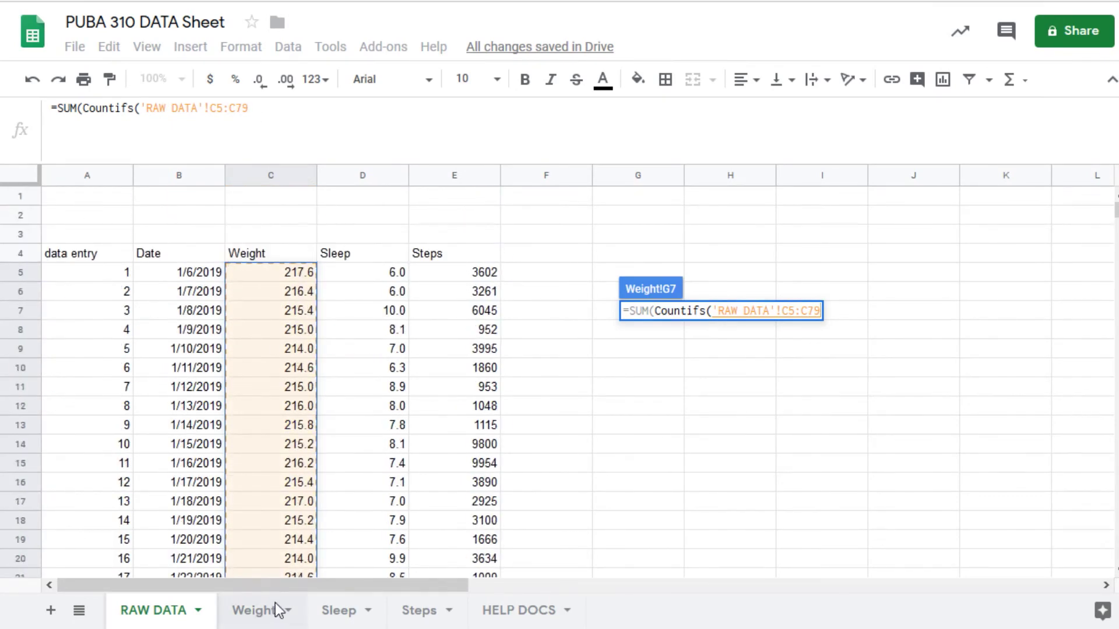
# - Add the first criterion ">="&E7 to the G7 Countifs formula, referencing the class's Lower Boundry
pyautogui.click(298, 110)
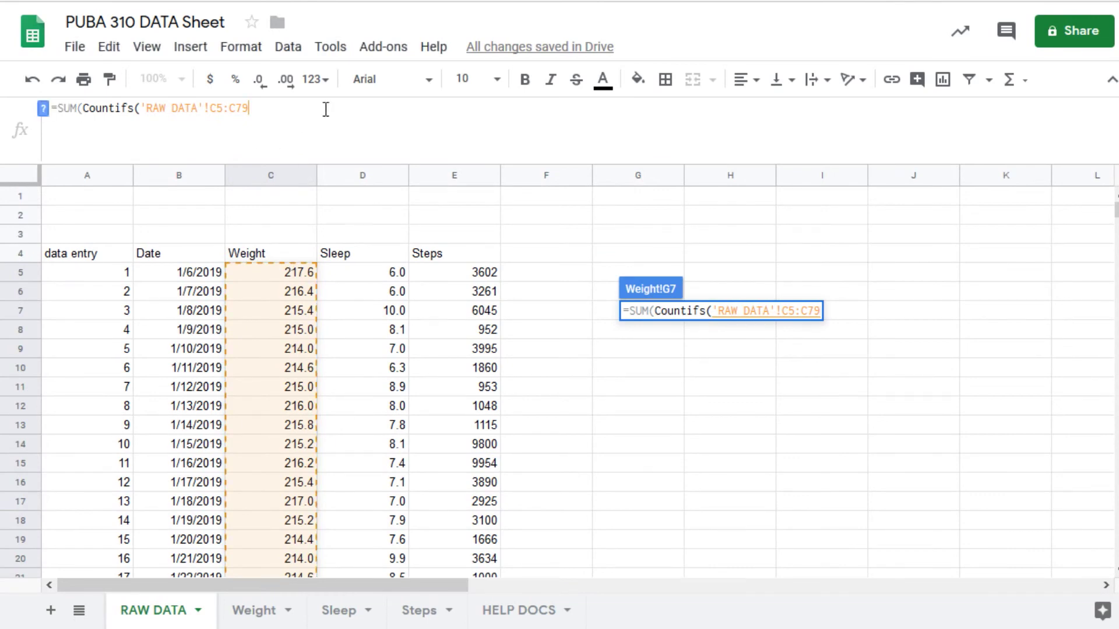
pyautogui.write(', ')
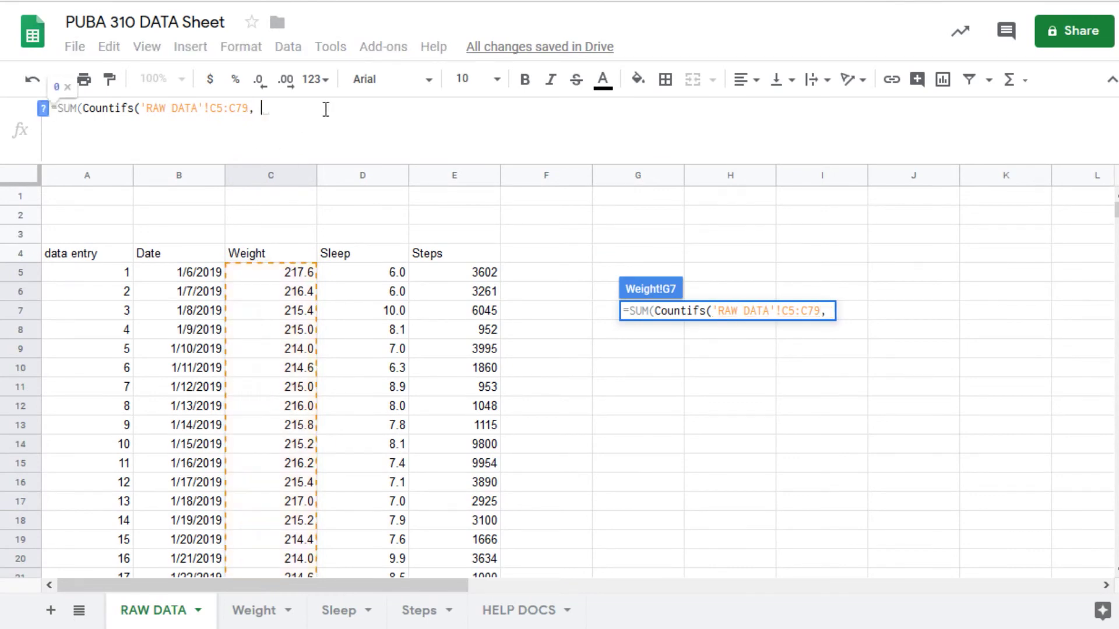
pyautogui.write('">=')
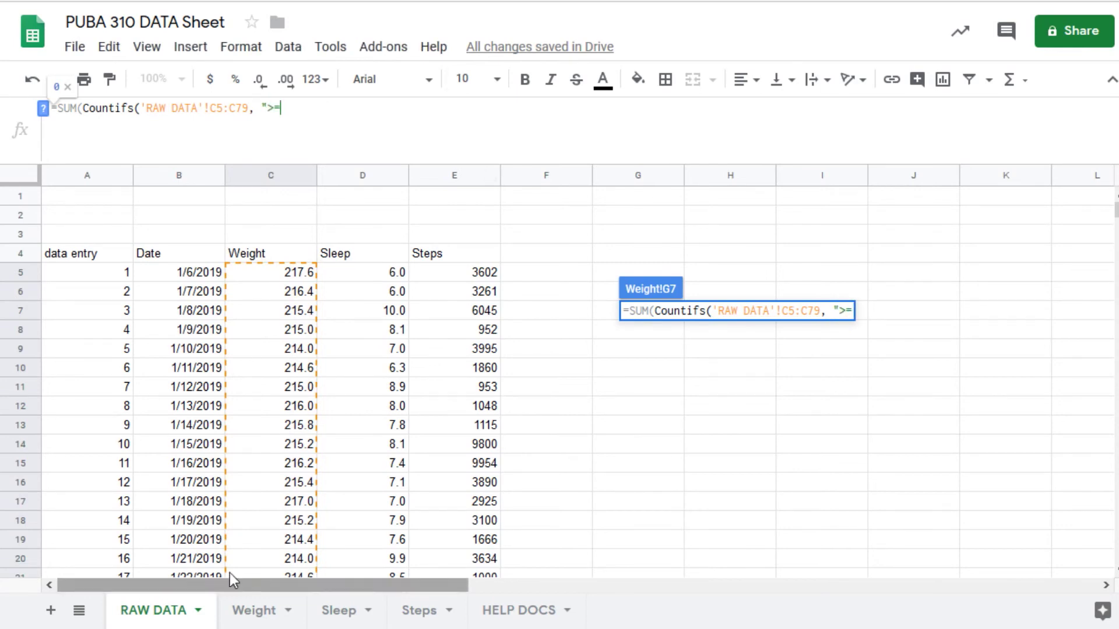
pyautogui.click(243, 613)
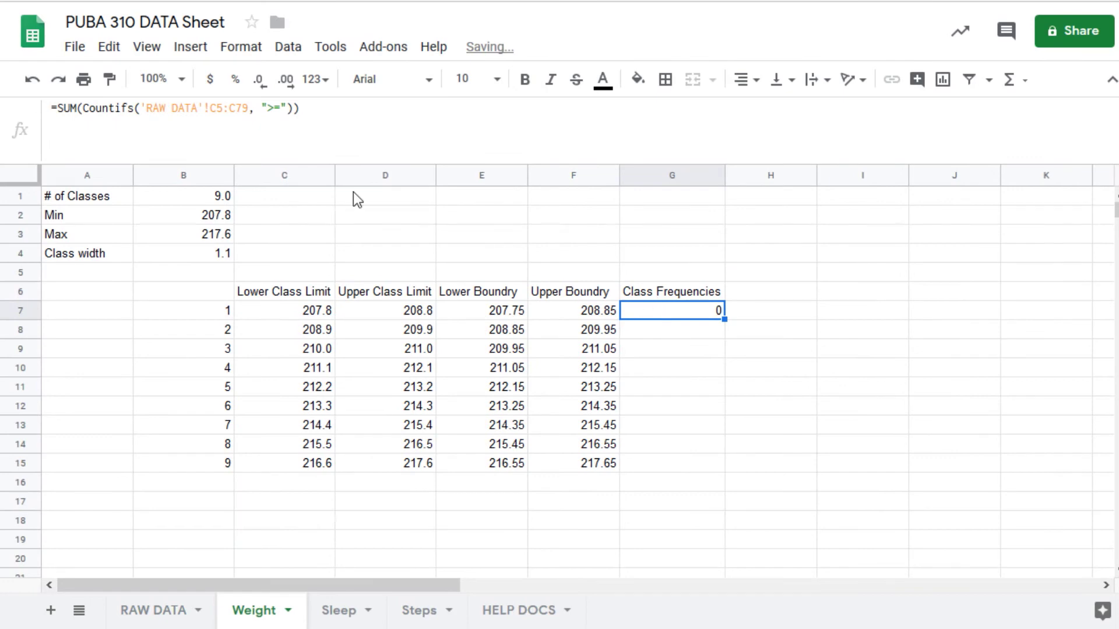
pyautogui.click(294, 109)
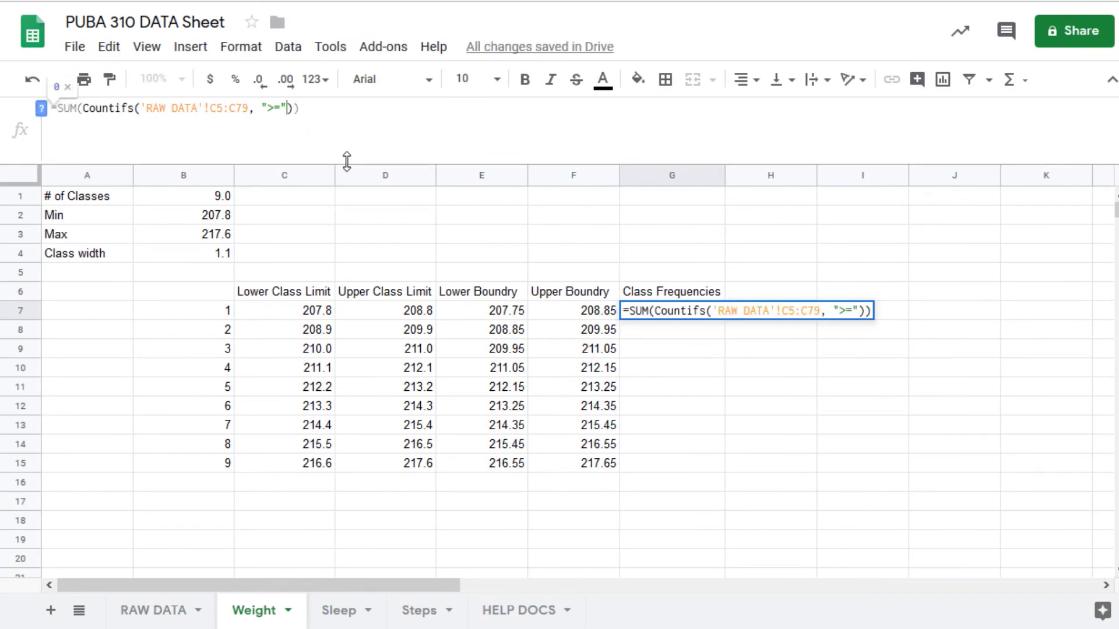
pyautogui.write('&')
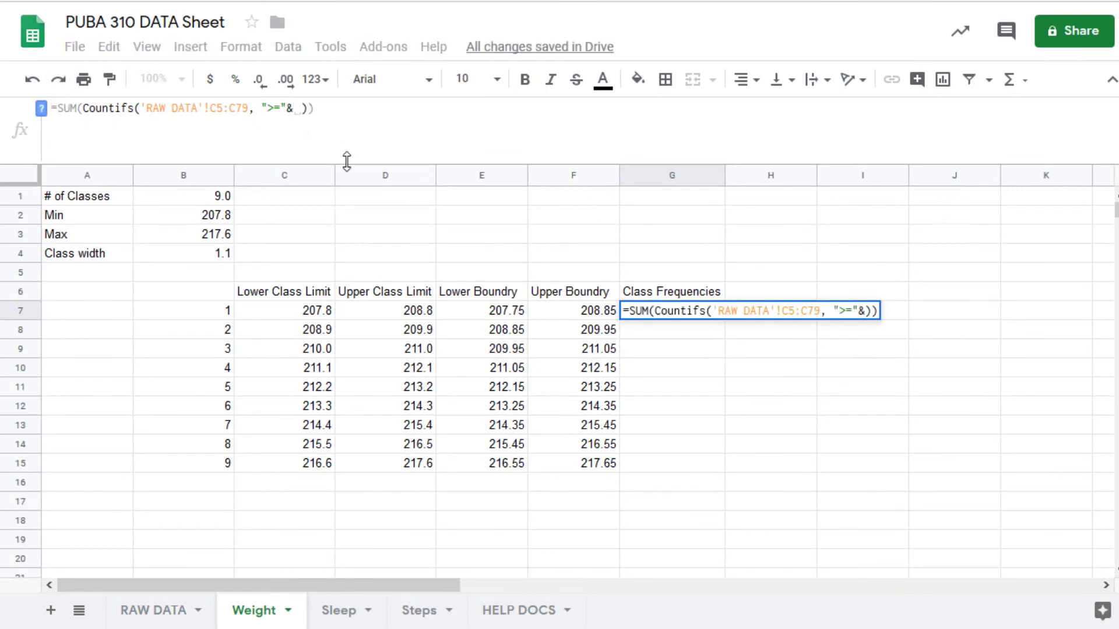
pyautogui.click(515, 312)
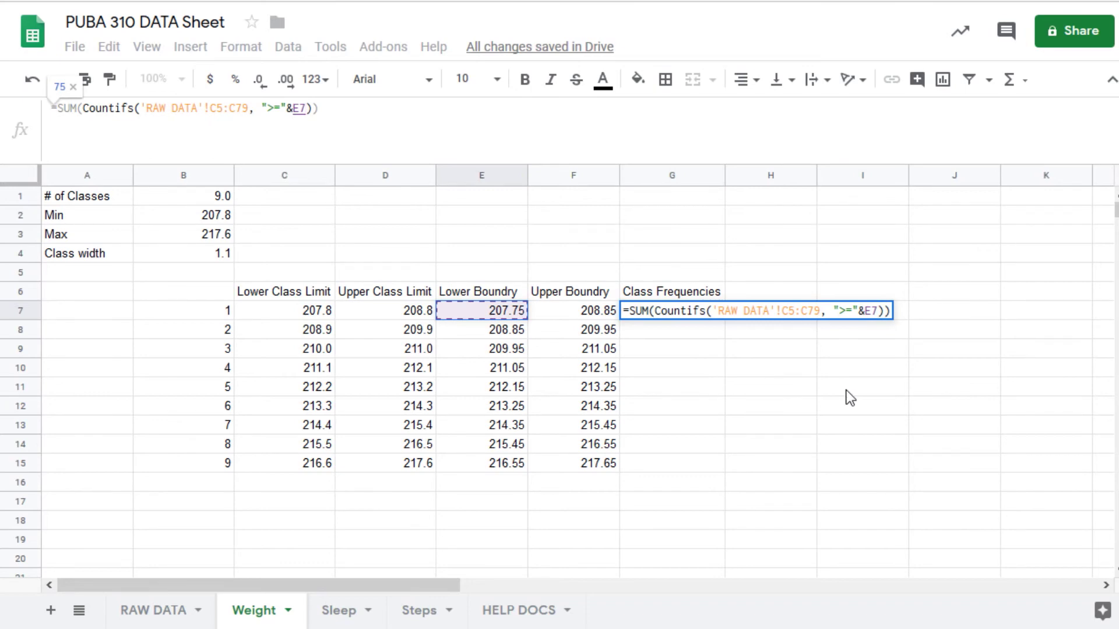
# - Complete the G7 formula with a second condition on 'RAW DATA'!C5:C79 using the criterion "<="&F7
pyautogui.write(',')
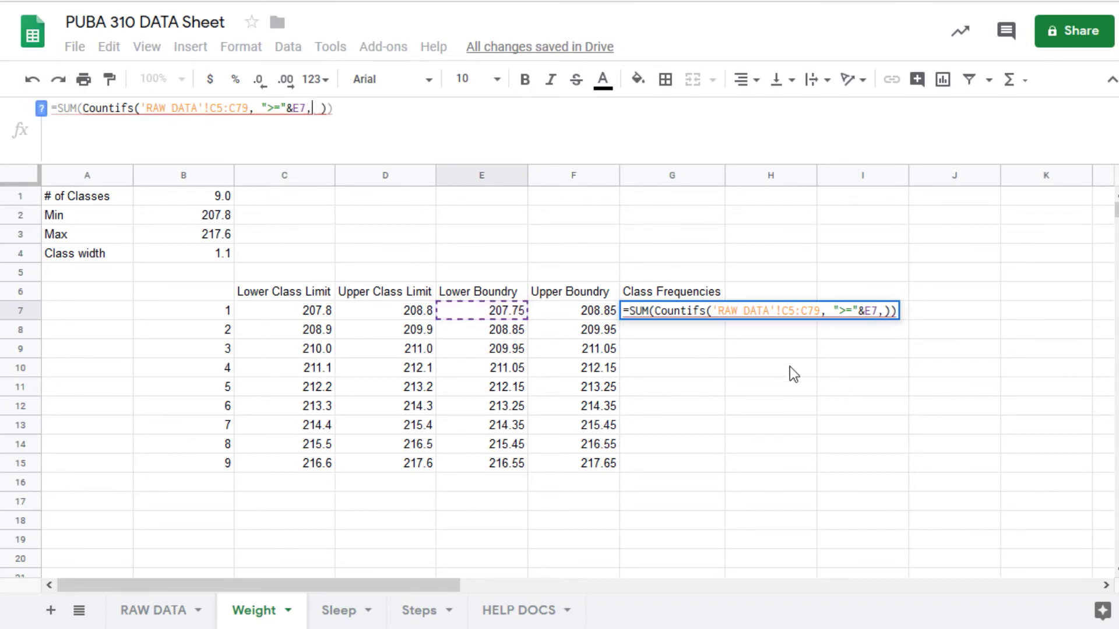
pyautogui.moveTo(247, 109); pyautogui.dragTo(144, 111)
pyautogui.hotkey('ctrl', 'c')
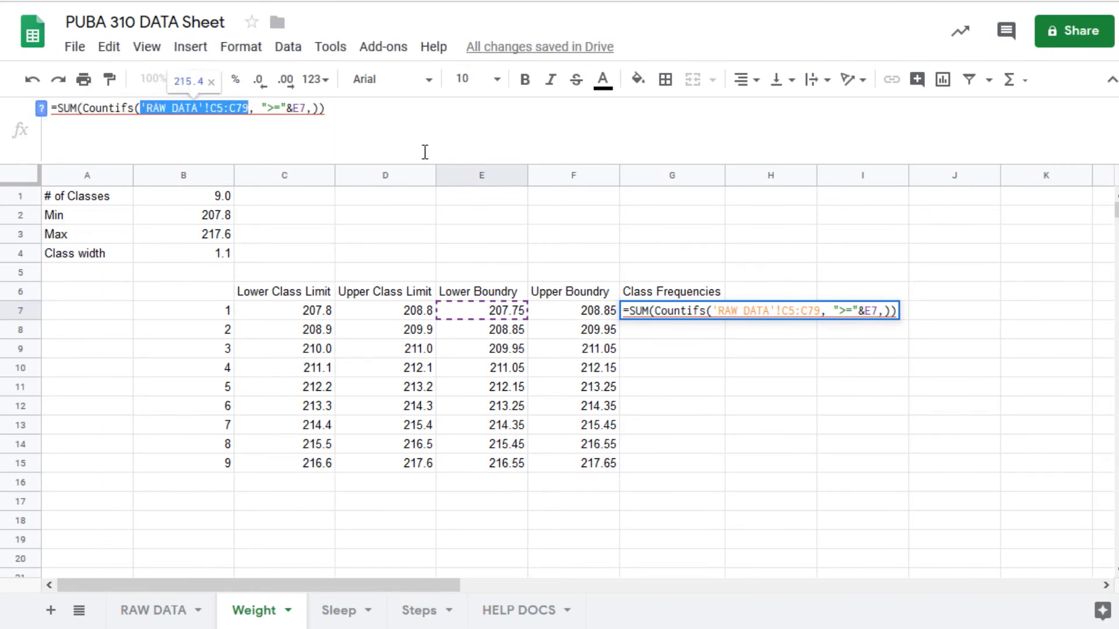
pyautogui.click(312, 111)
pyautogui.hotkey('ctrl', 'v')
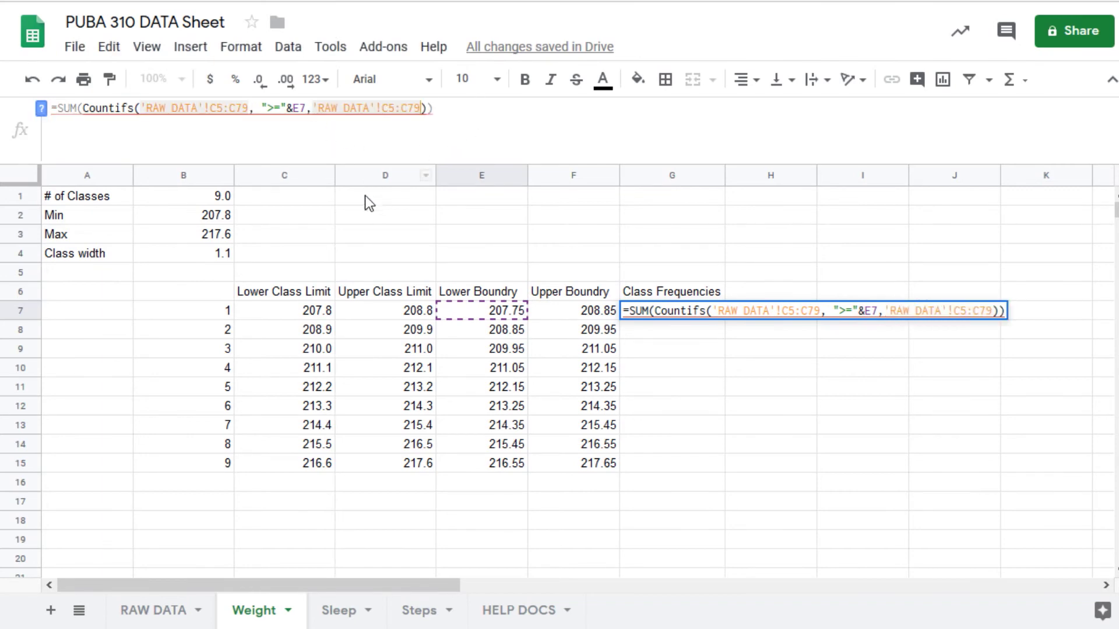
pyautogui.write(', ')
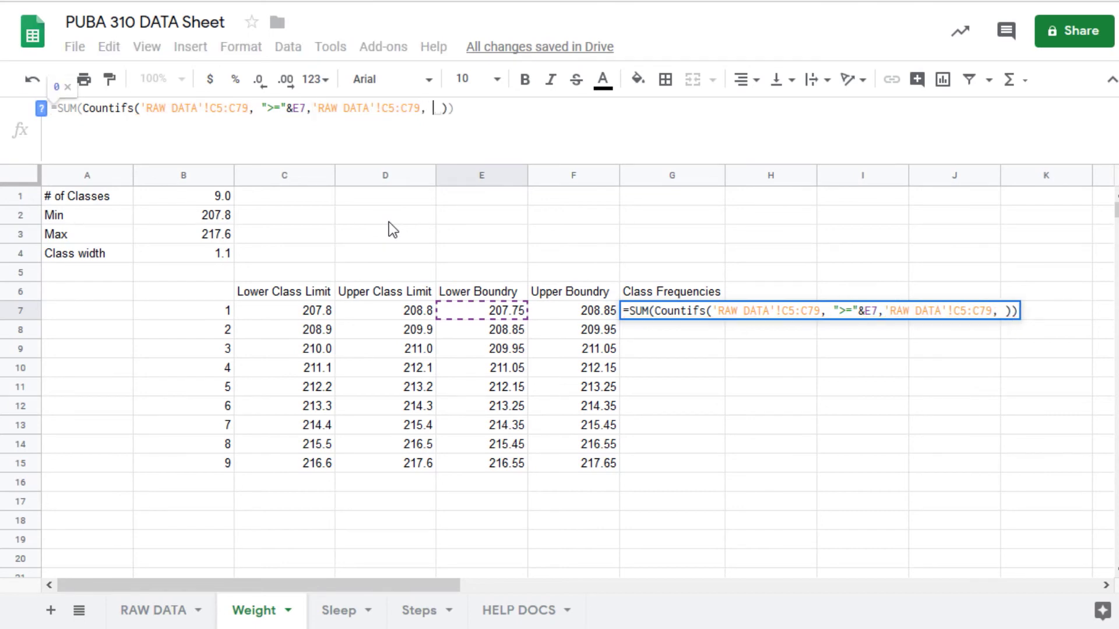
pyautogui.write('"<=')
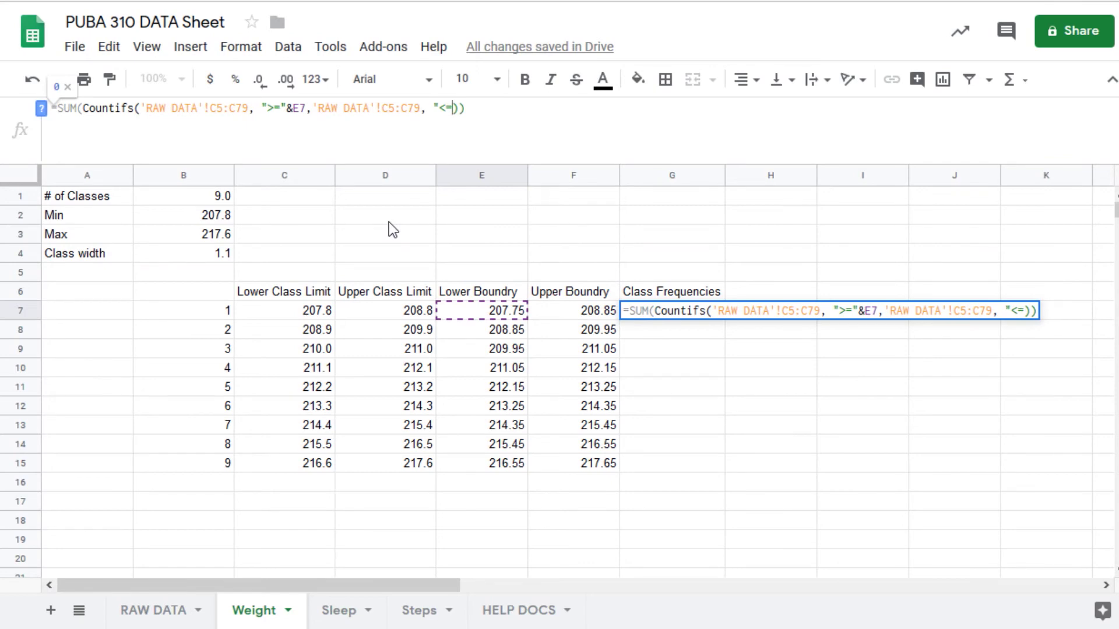
pyautogui.write('"&')
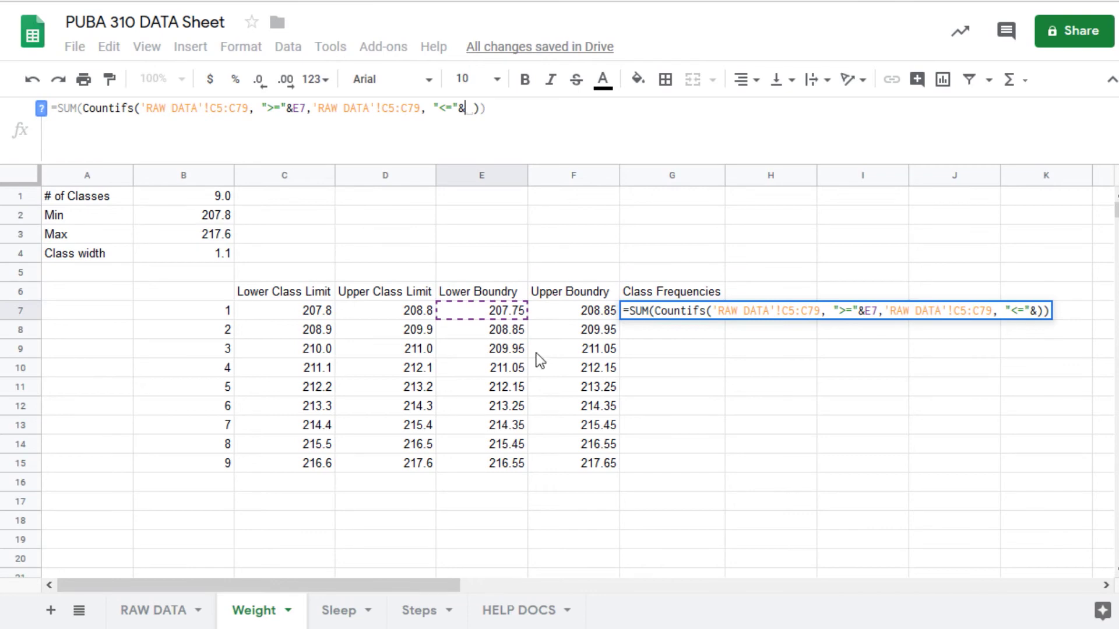
pyautogui.click(578, 311)
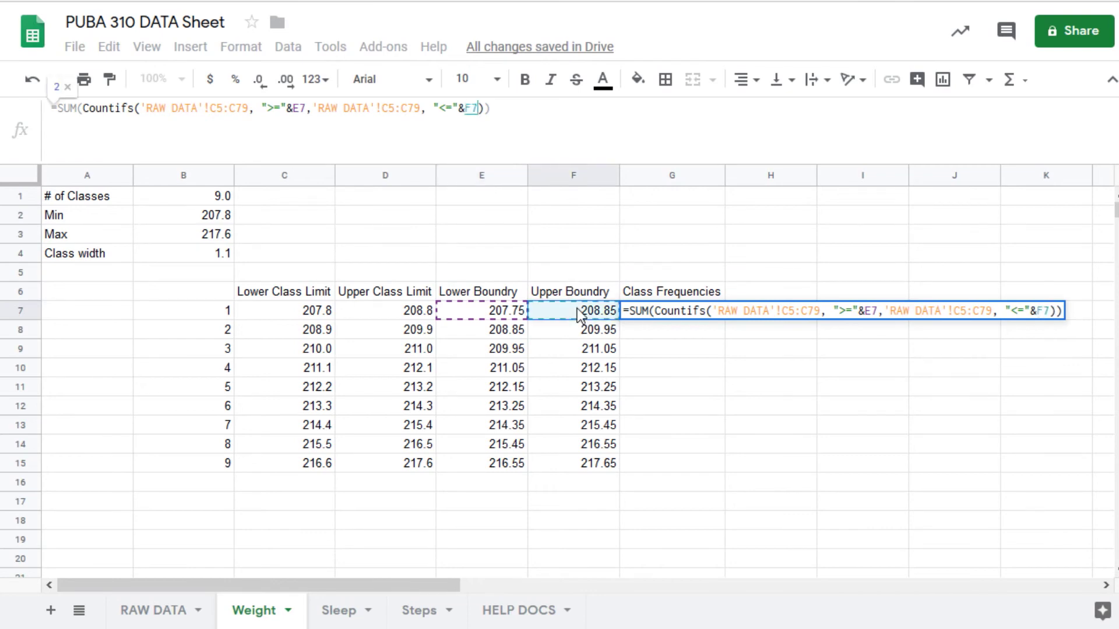
pyautogui.press('Return')
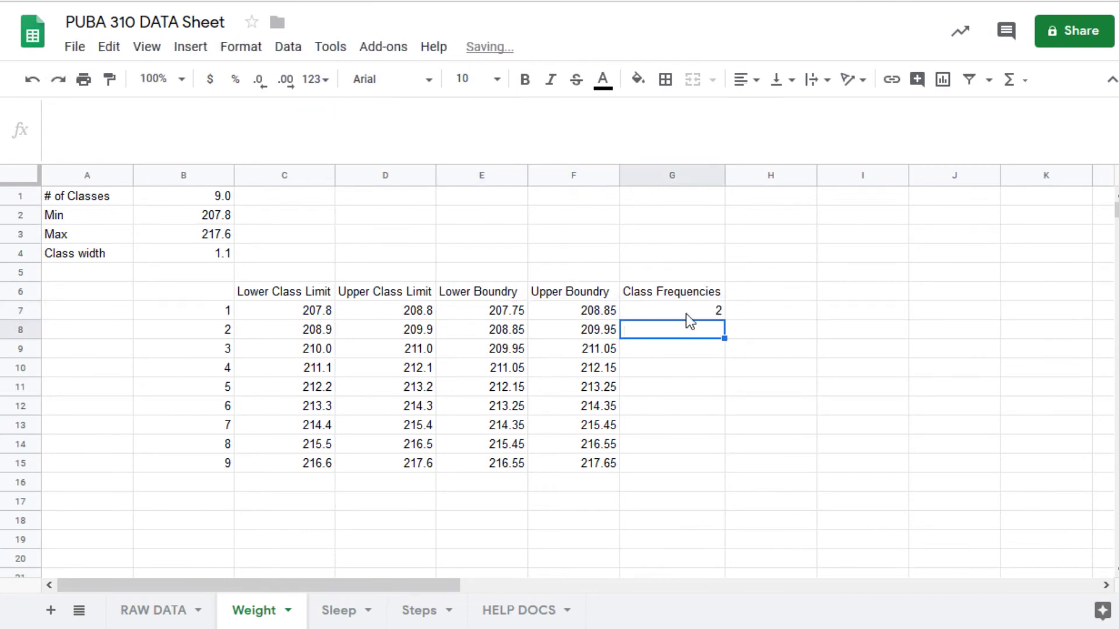
# - Make both RAW DATA ranges in the G7 formula absolute as $C$5:$C$79
pyautogui.click(720, 314)
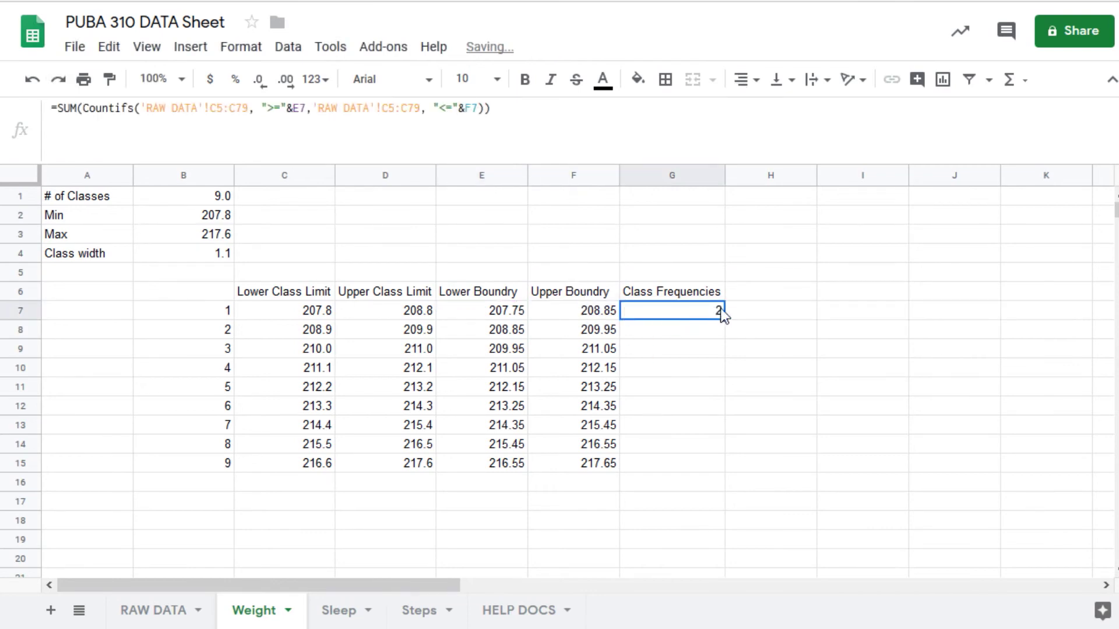
pyautogui.click(210, 108)
pyautogui.press('F4')
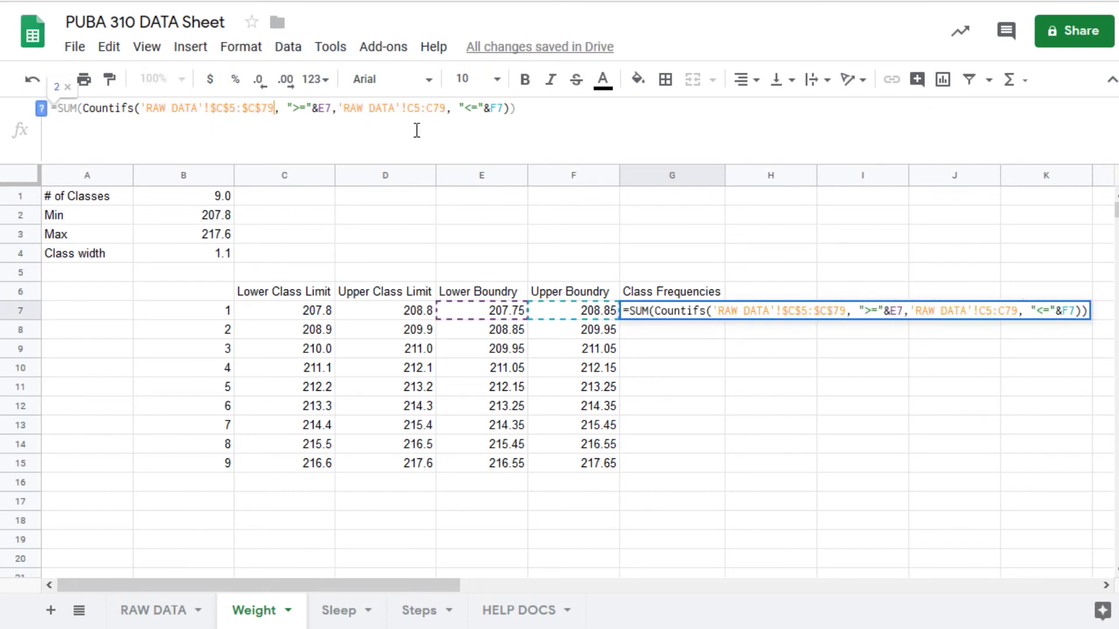
pyautogui.click(398, 108)
pyautogui.press('F4')
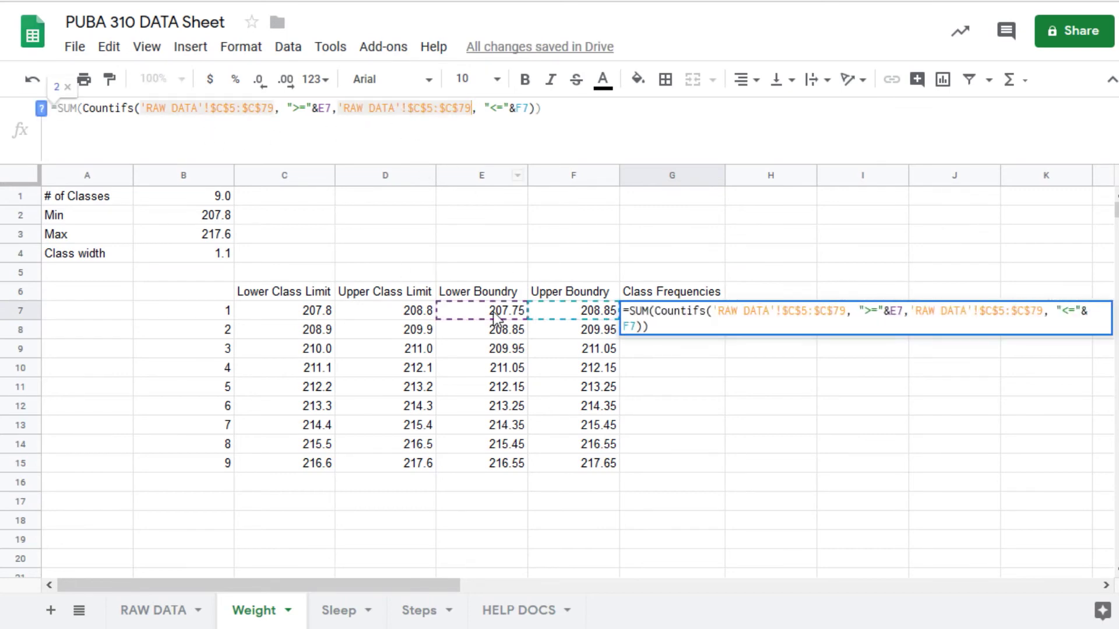
pyautogui.press('Return')
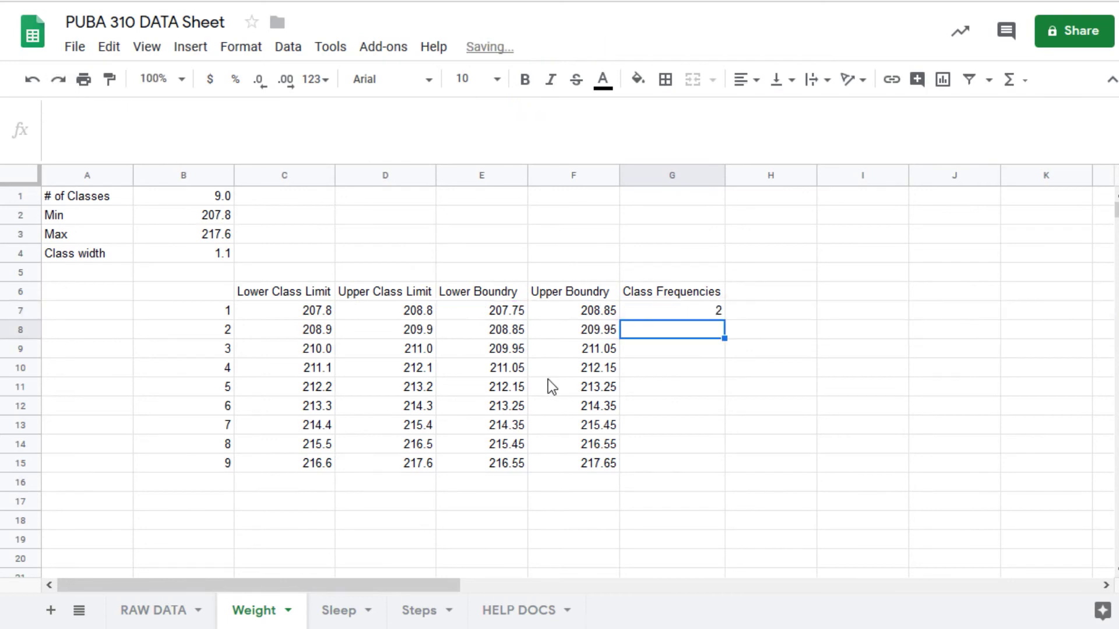
# - Fill the G7 Class Frequencies formula down through G15 for all nine classes
pyautogui.click(702, 307)
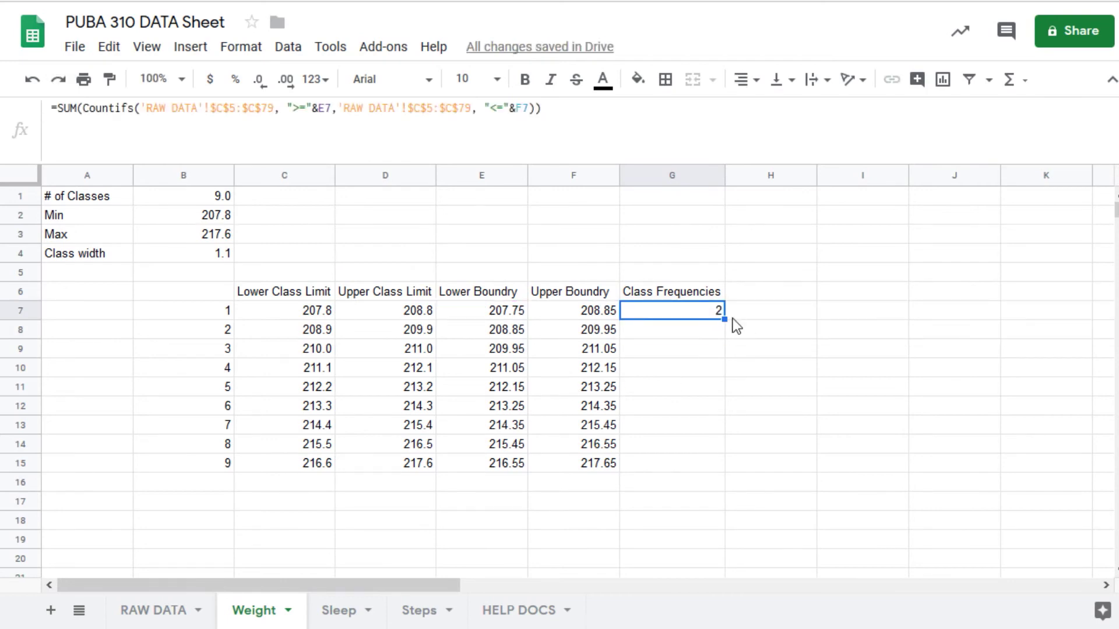
pyautogui.moveTo(725, 316); pyautogui.dragTo(689, 469)
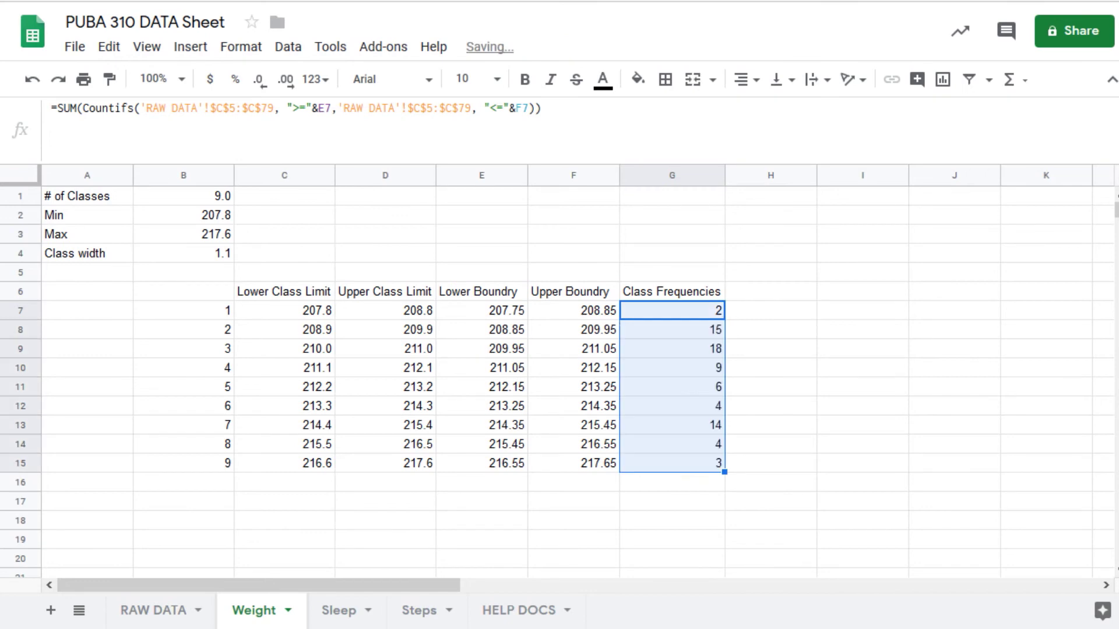
pyautogui.click(642, 490)
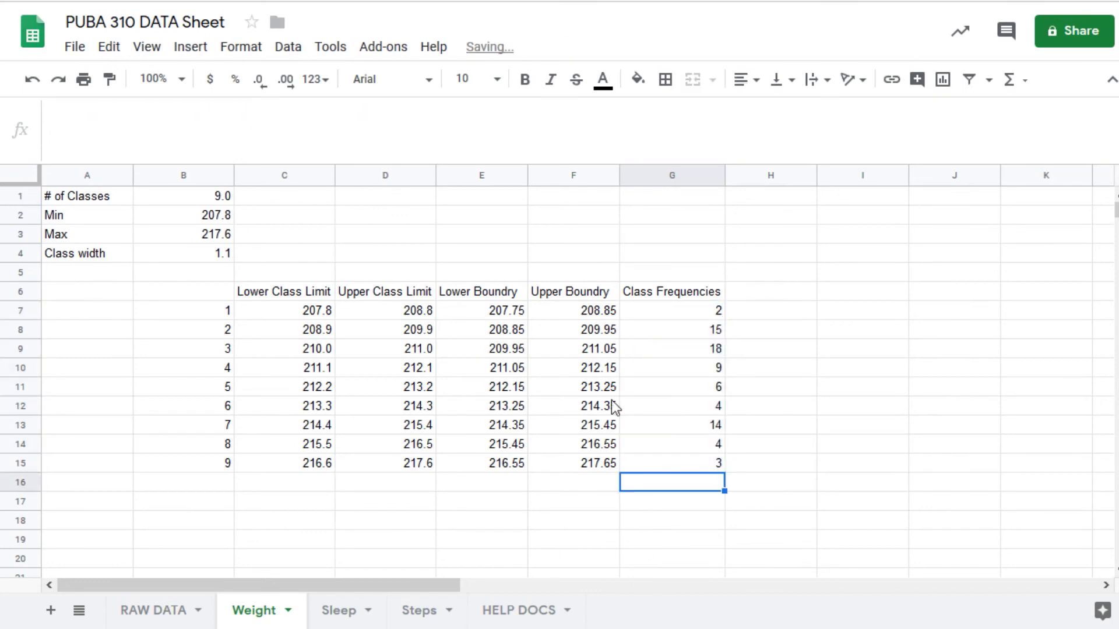
# - Total the nine Class Frequencies in cell G4 with =SUM(G7:G15)
pyautogui.click(644, 255)
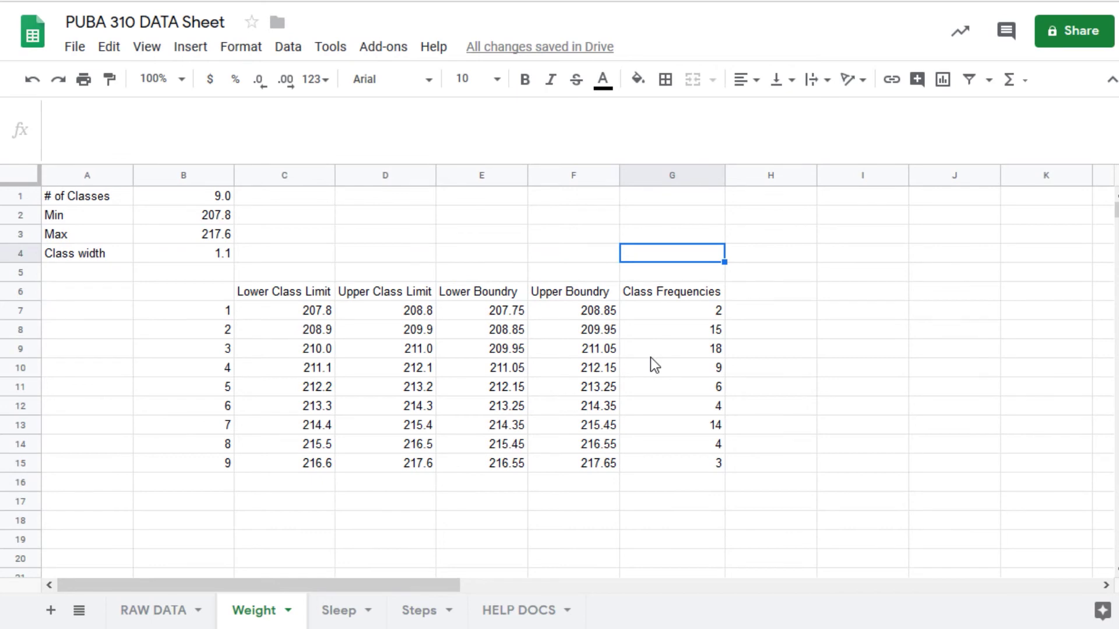
pyautogui.write('=SUM')
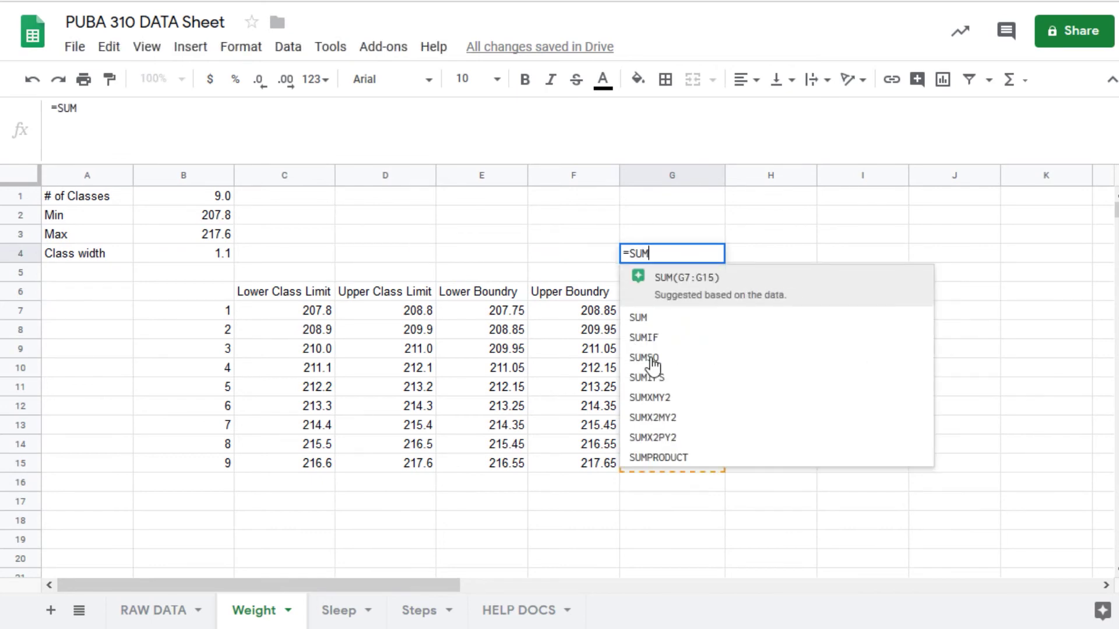
pyautogui.click(686, 280)
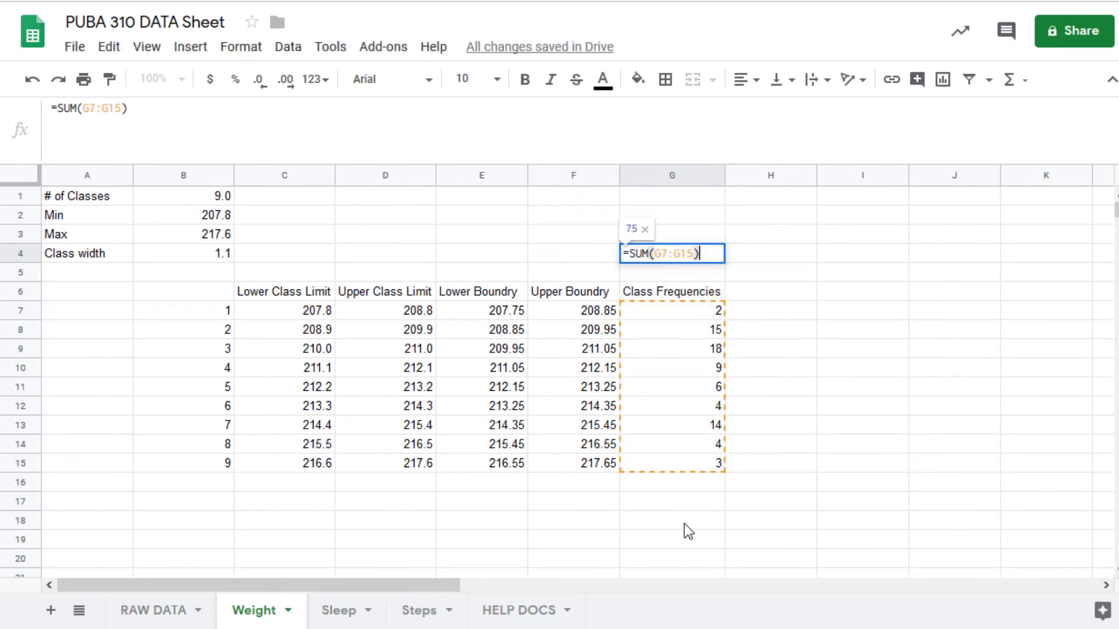
pyautogui.press('Return')
# - Label the class frequency total by entering "Sample size" in cell G3
pyautogui.press('Up')
pyautogui.press('Up')
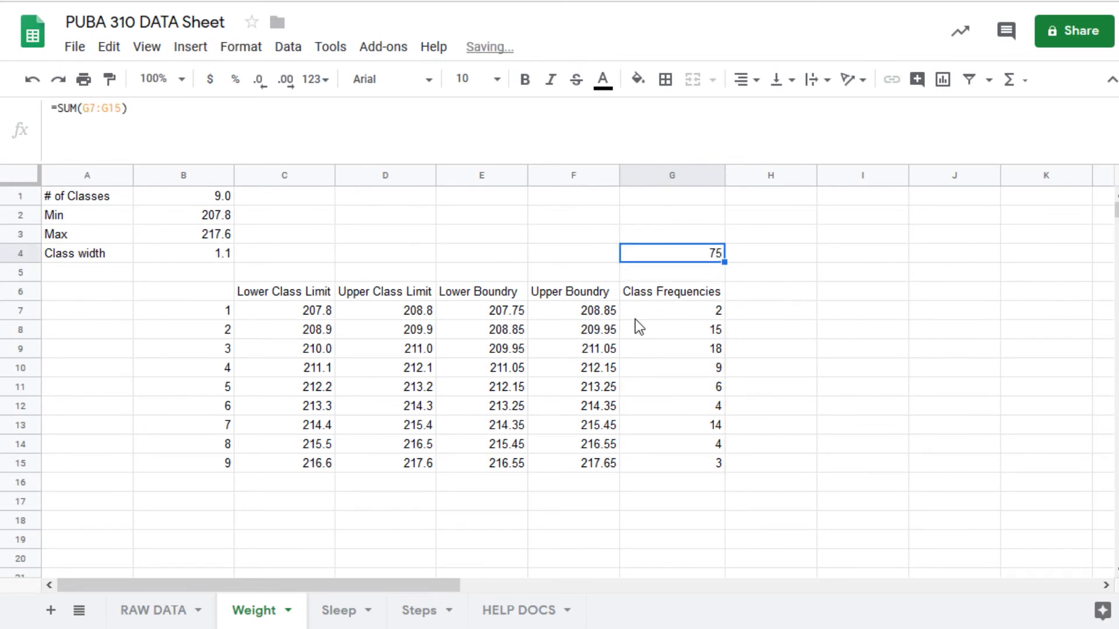
pyautogui.write('Sample size')
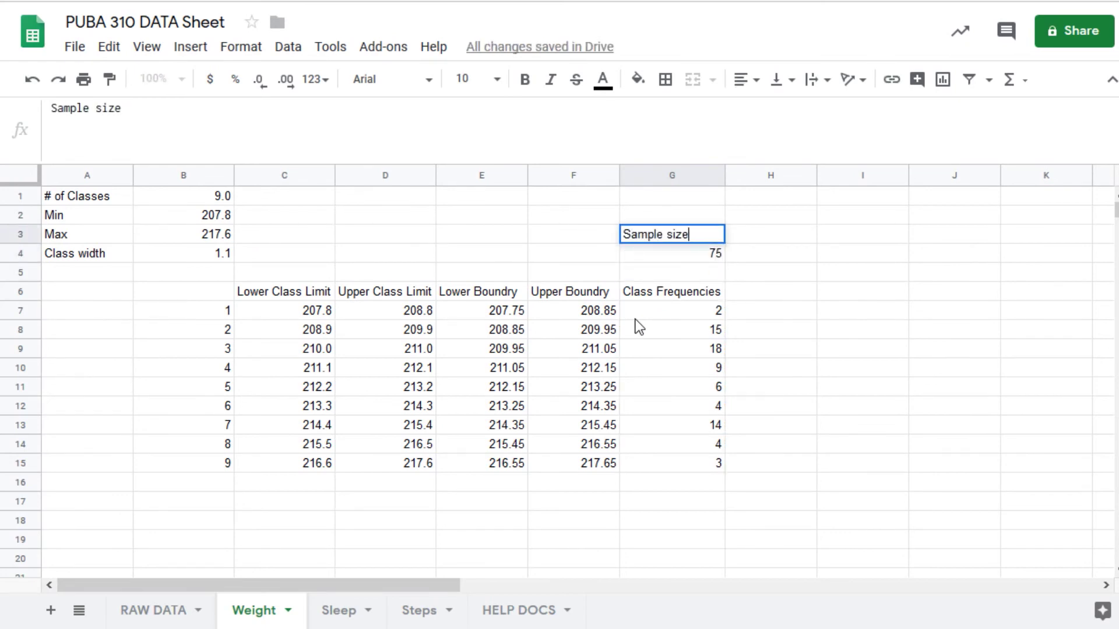
pyautogui.press('Return')
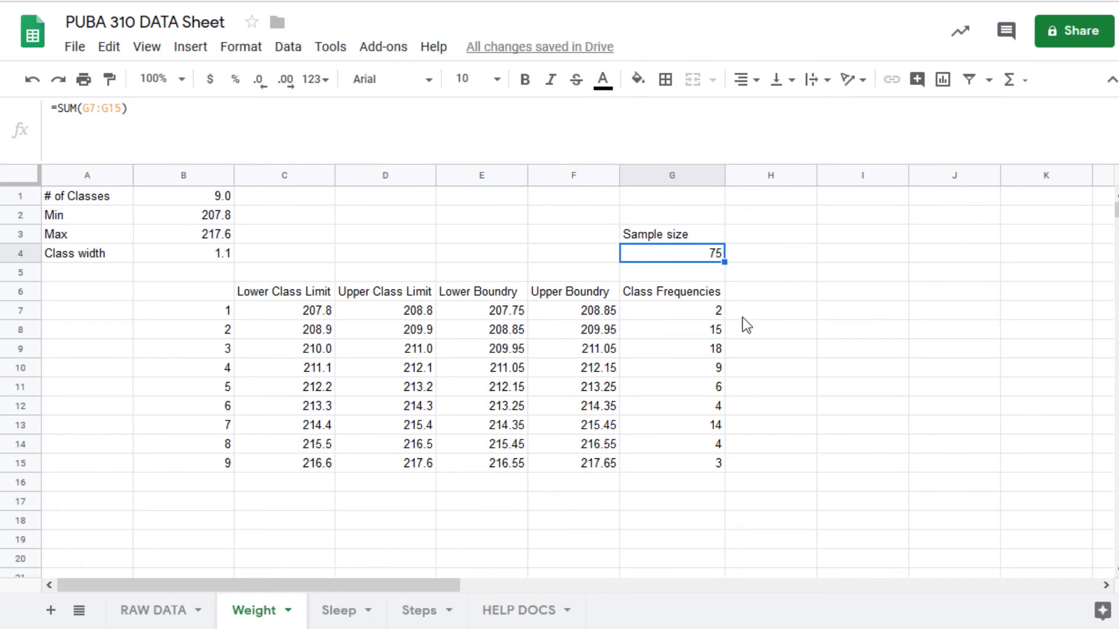
# - Add the column header "relative Freq" in H6, beside Class Frequencies
pyautogui.click(757, 293)
pyautogui.write('r')
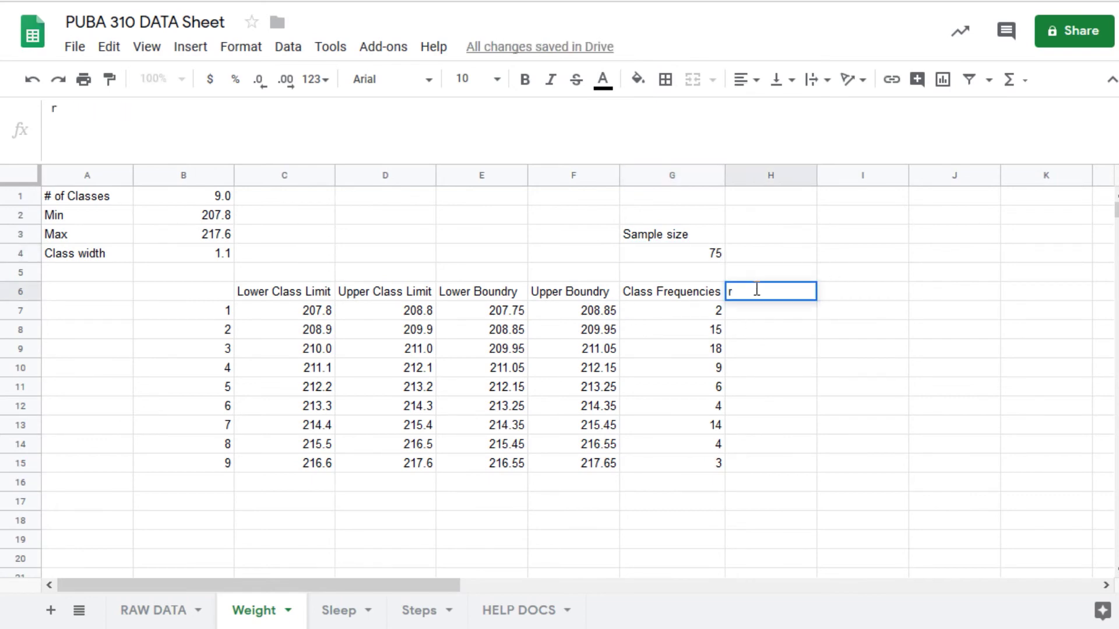
pyautogui.write('elative Freq')
pyautogui.press('Return')
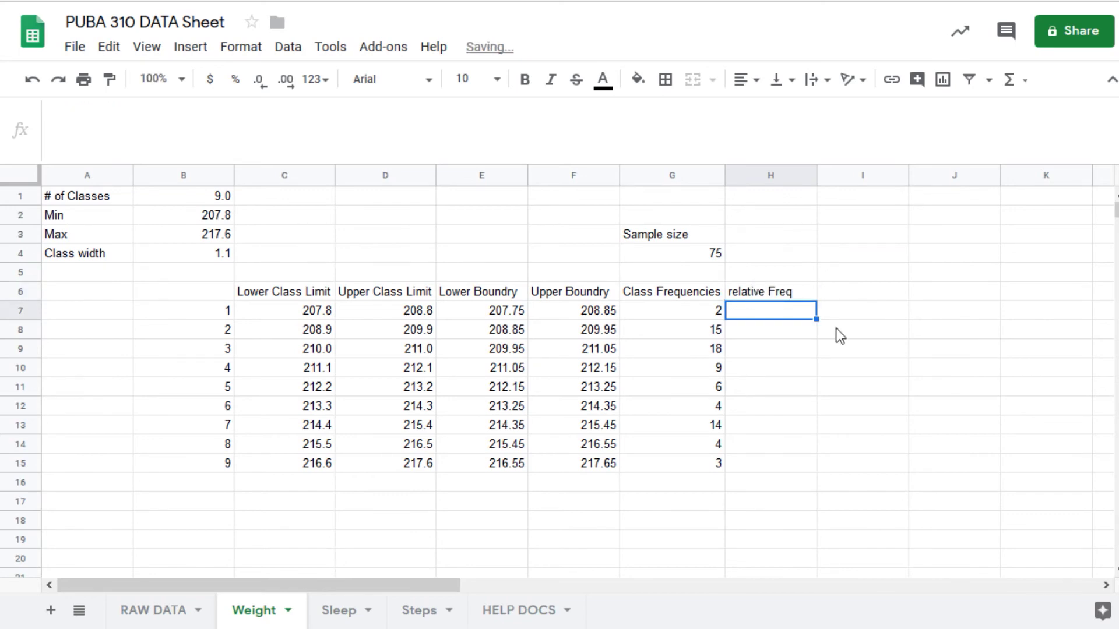
# - Enter =G7/$G$4 in H7 for the first class's relative frequency and fill it down through H15
pyautogui.write('=')
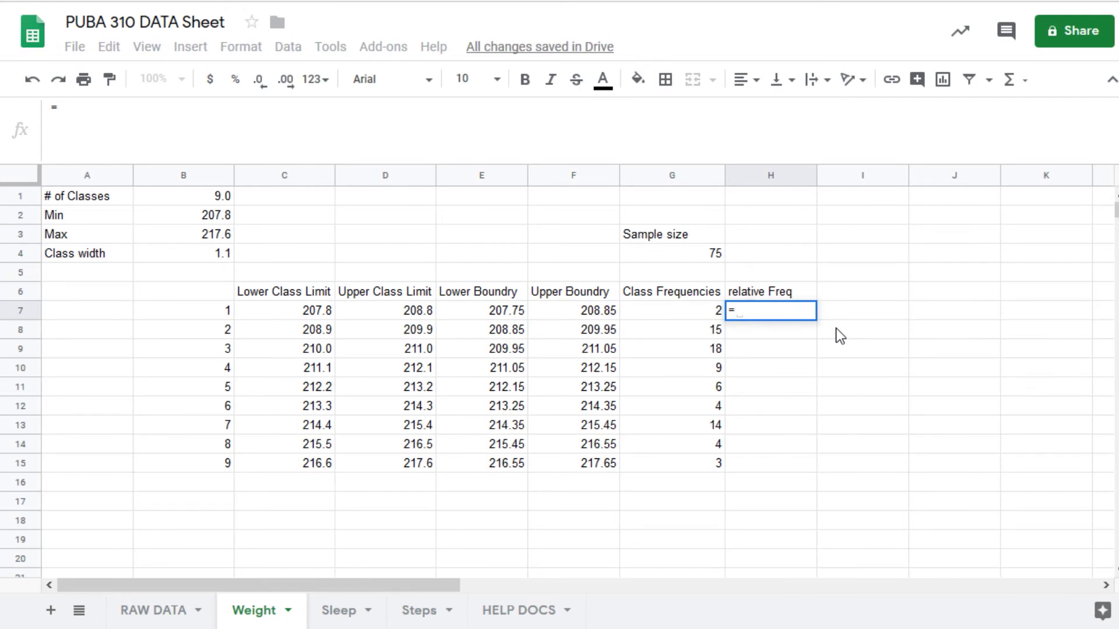
pyautogui.click(694, 314)
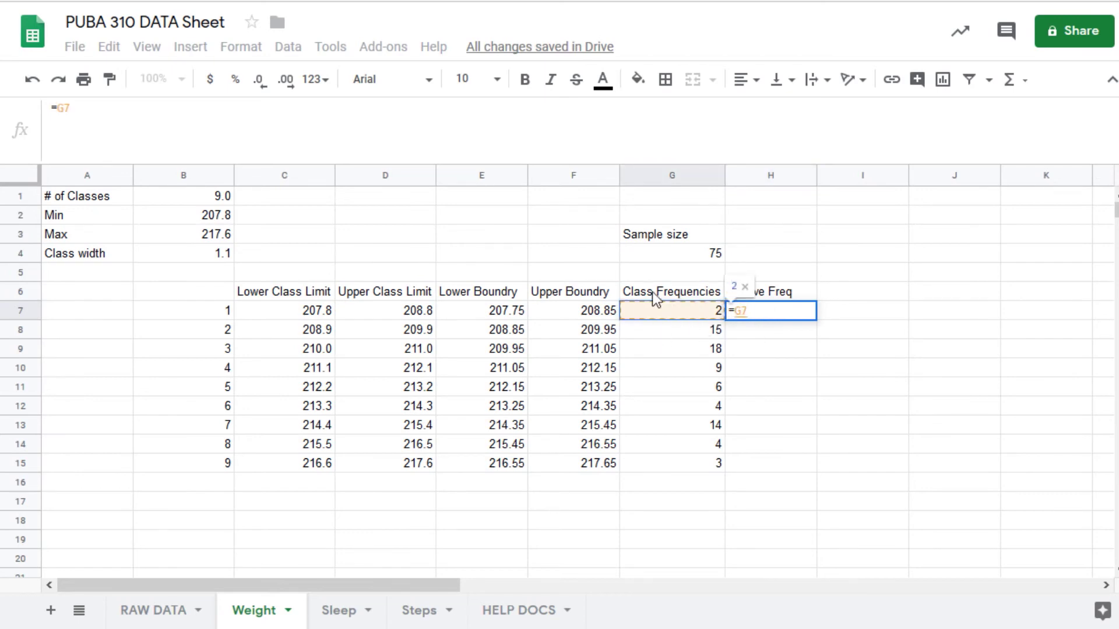
pyautogui.write('/')
pyautogui.click(705, 257)
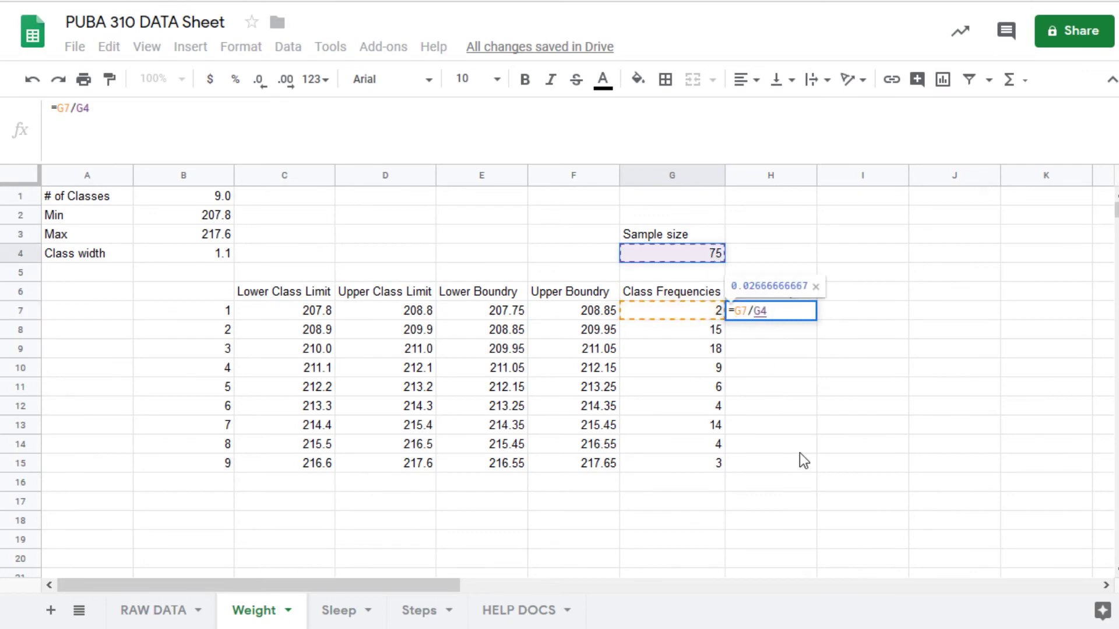
pyautogui.press('F4')
pyautogui.press('Return')
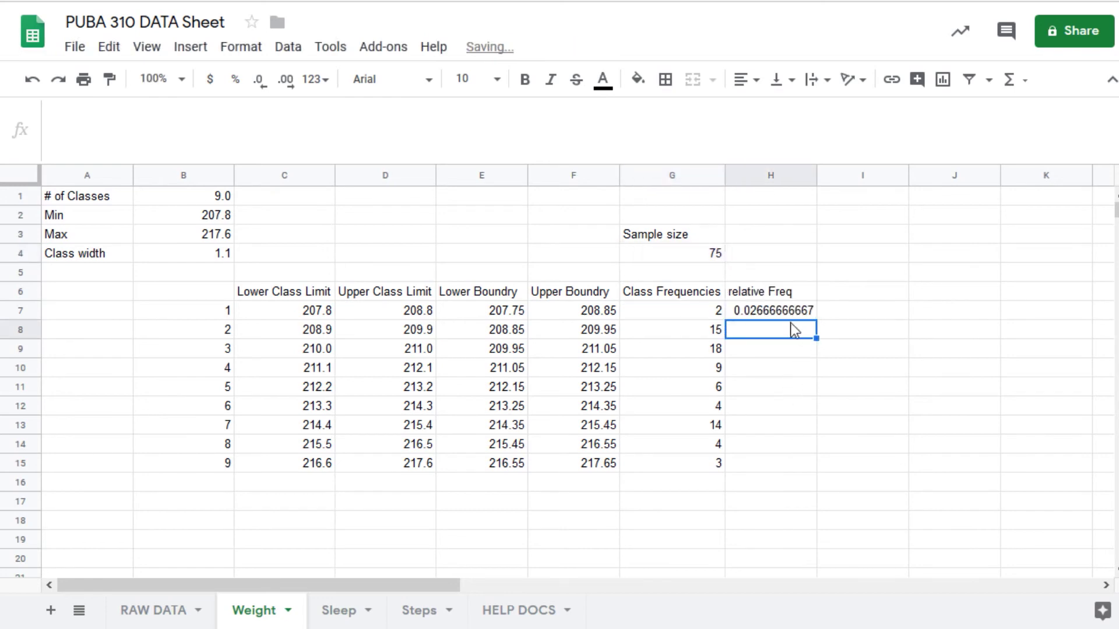
pyautogui.click(795, 312)
pyautogui.moveTo(816, 320); pyautogui.dragTo(806, 463)
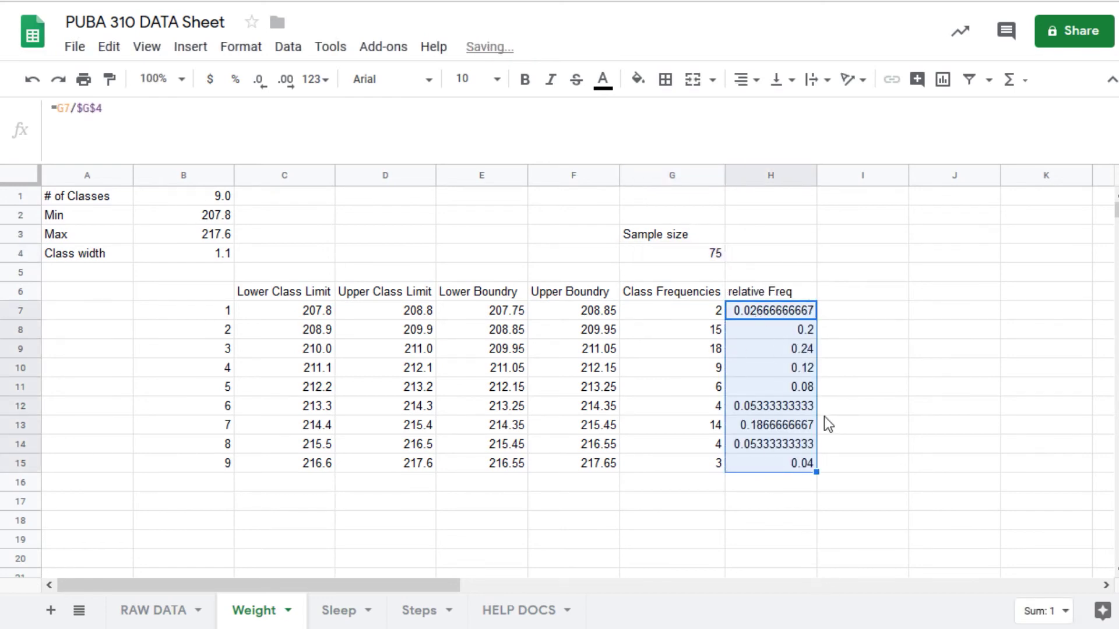
# - Reduce the relative frequencies in H7:H15 to two decimal places
pyautogui.click(263, 87)
pyautogui.click(267, 90)
pyautogui.click(268, 90)
pyautogui.click(269, 91)
pyautogui.click(270, 91)
pyautogui.click(269, 91)
pyautogui.click(269, 91)
pyautogui.click(270, 91)
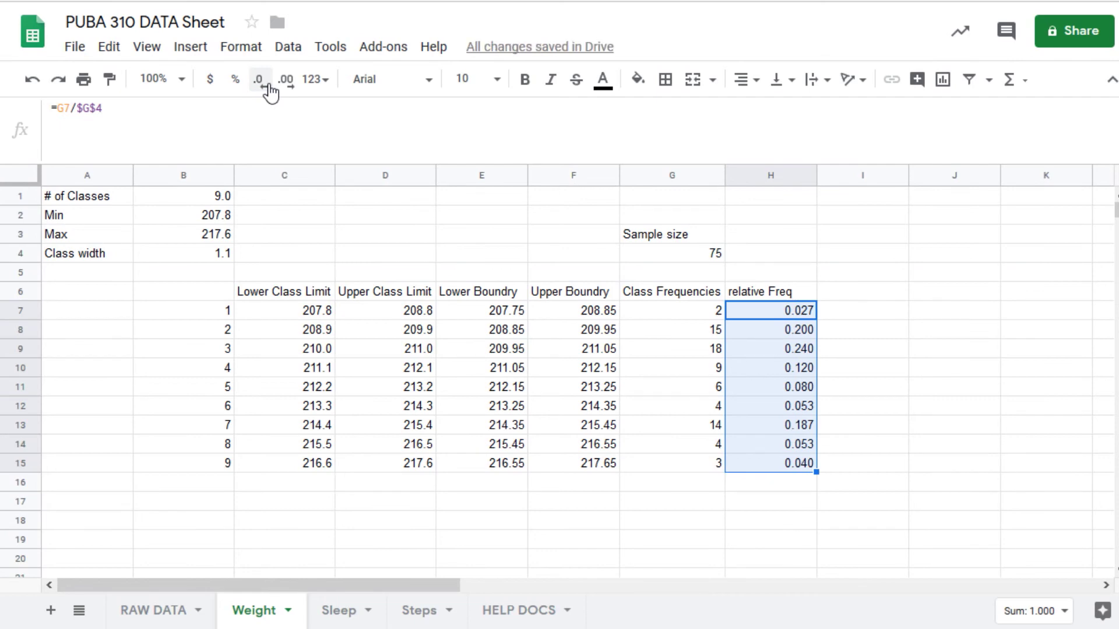
pyautogui.click(269, 90)
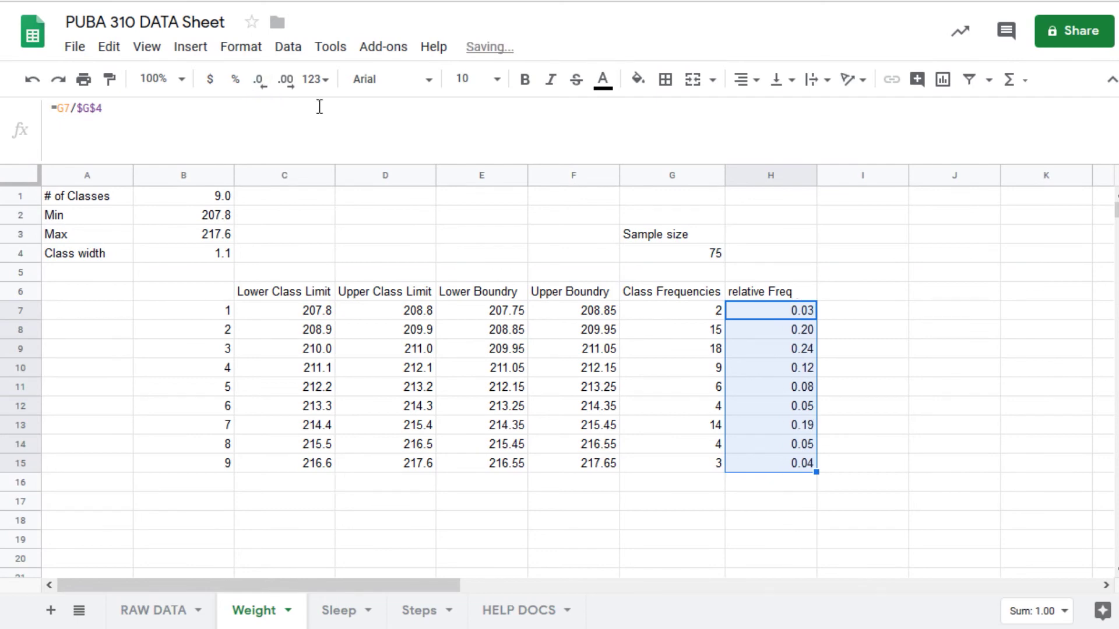
pyautogui.click(855, 369)
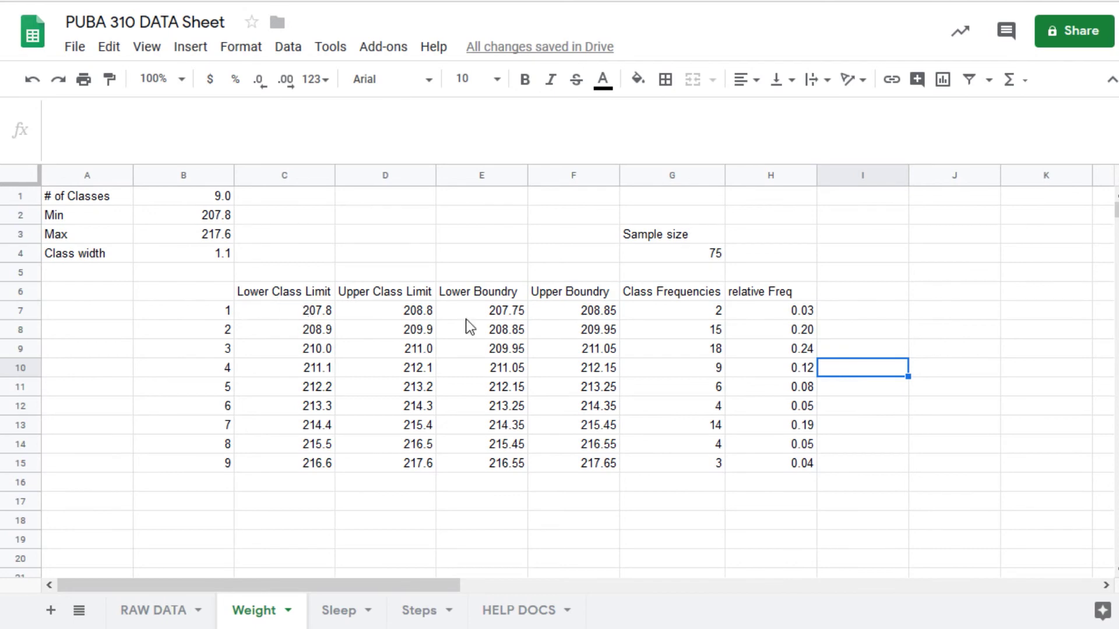
# - Convert the relative frequencies to percentages by changing H7 to =G7/$G$4*100 and filling it down through H15
pyautogui.click(807, 315)
pyautogui.click(155, 103)
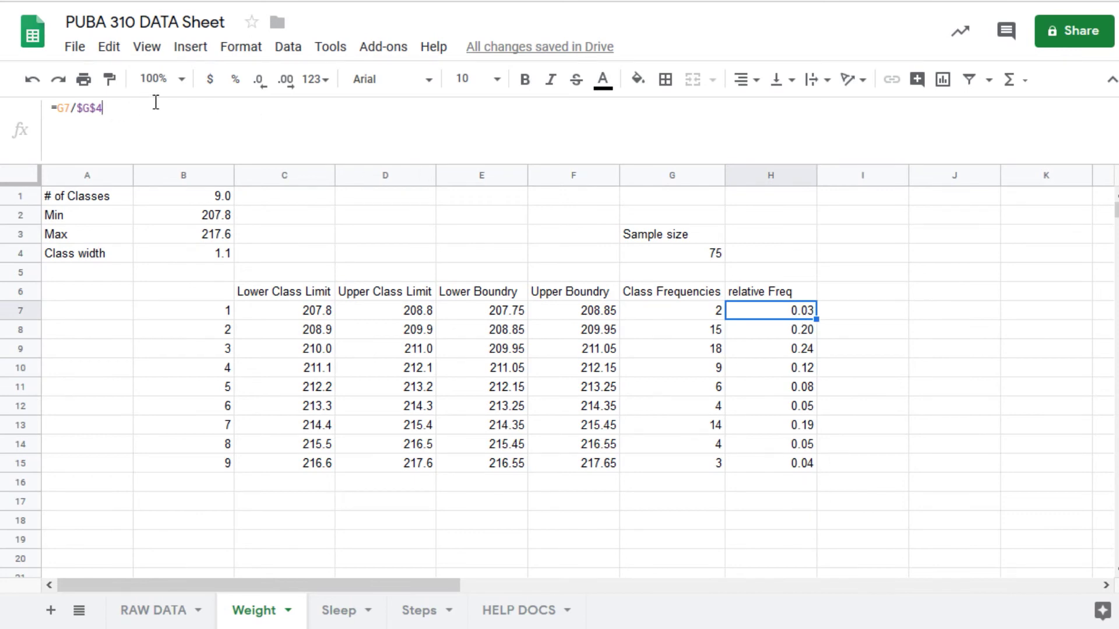
pyautogui.write('*')
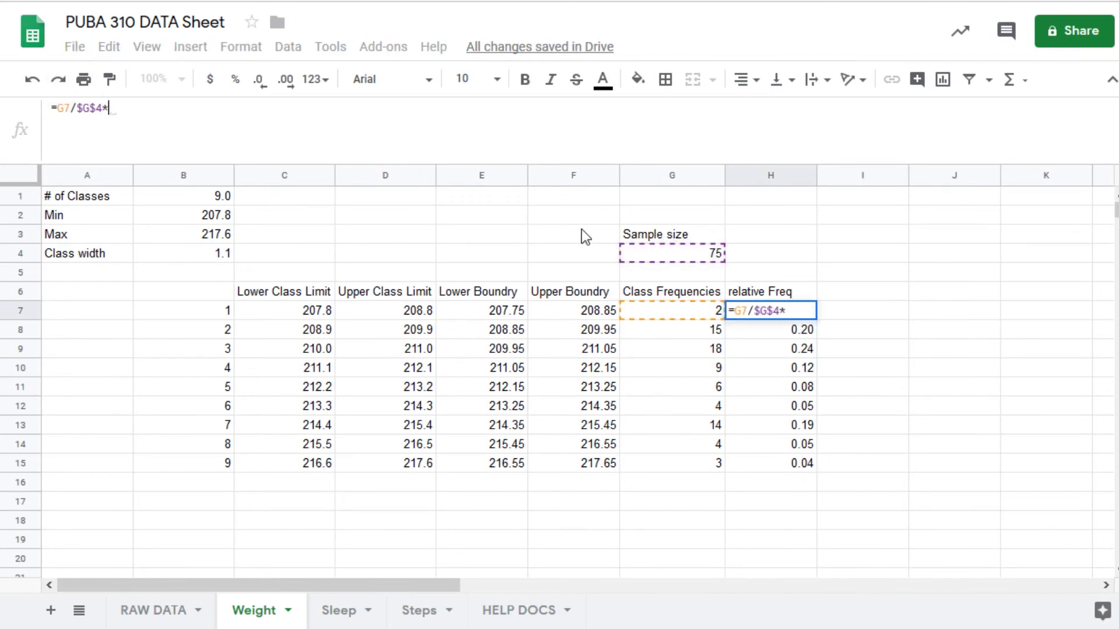
pyautogui.write('100')
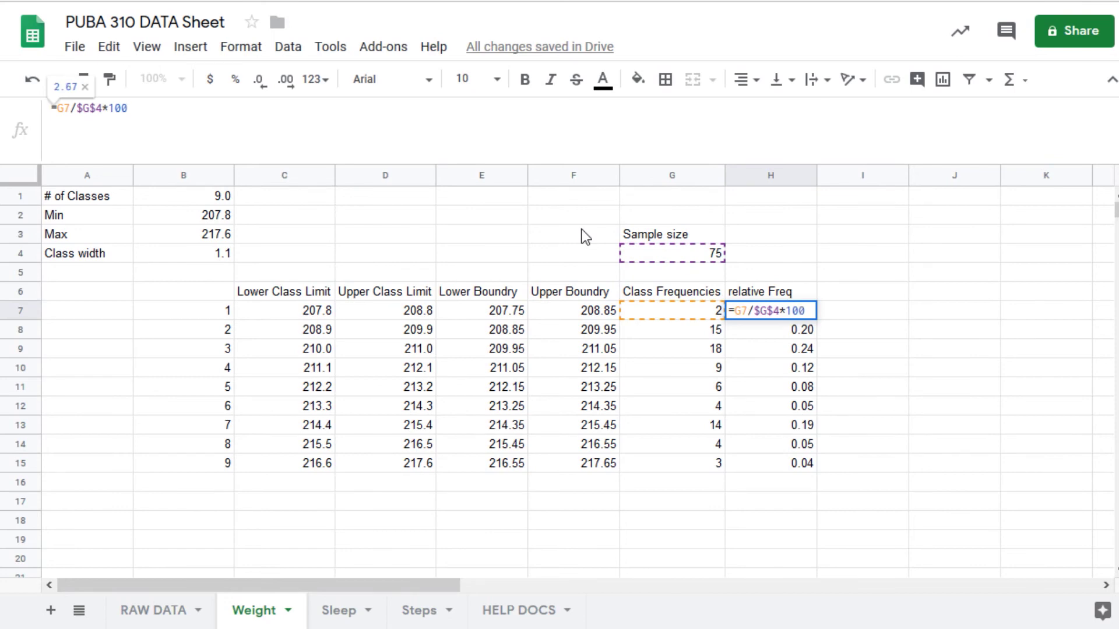
pyautogui.press('Return')
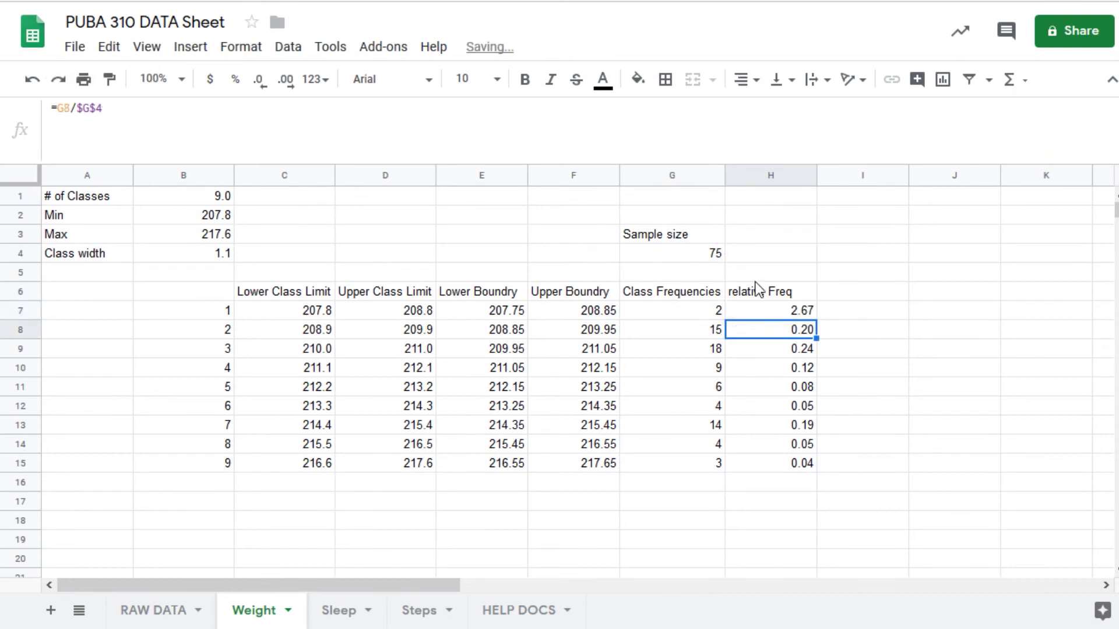
pyautogui.click(807, 314)
pyautogui.moveTo(813, 320); pyautogui.dragTo(809, 463)
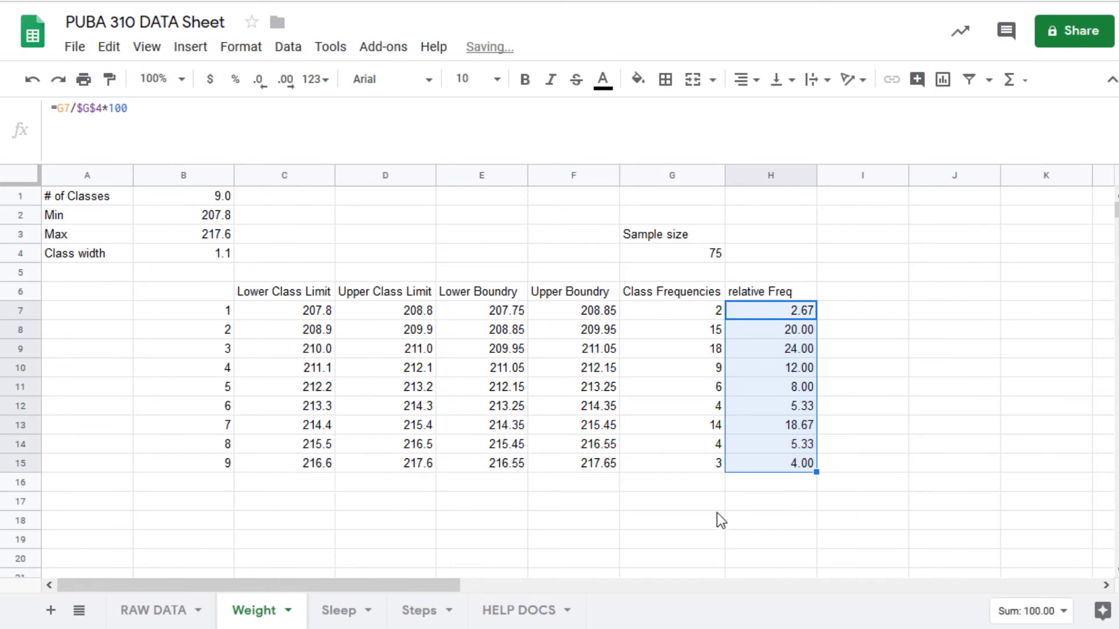
# - Total the relative frequencies in cell H4 with =SUM(H7:H15)
pyautogui.click(774, 254)
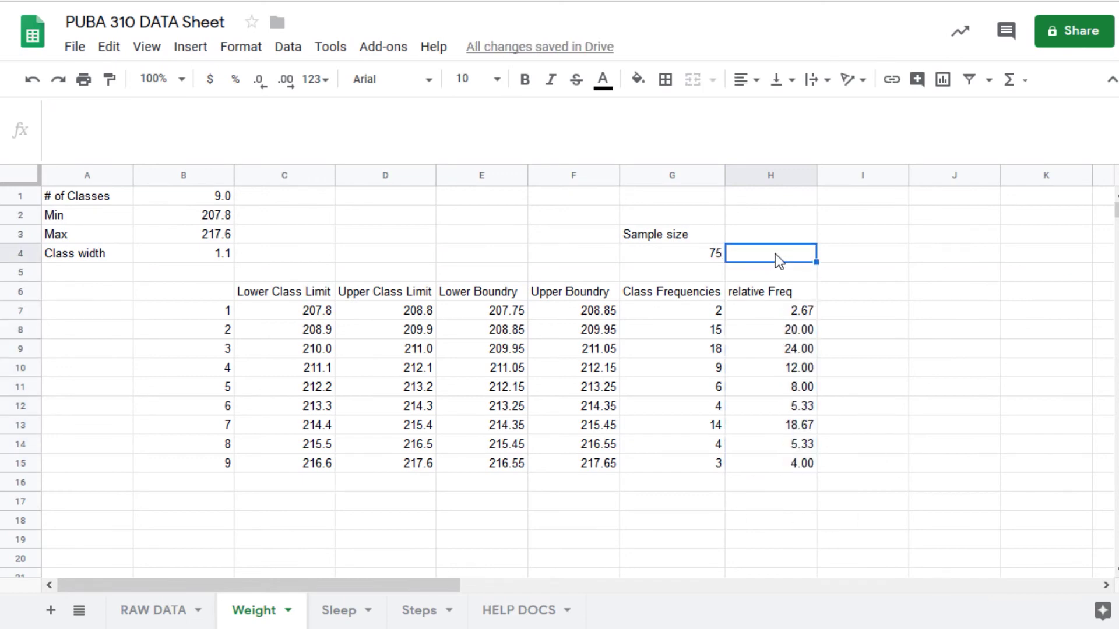
pyautogui.write('=SUM')
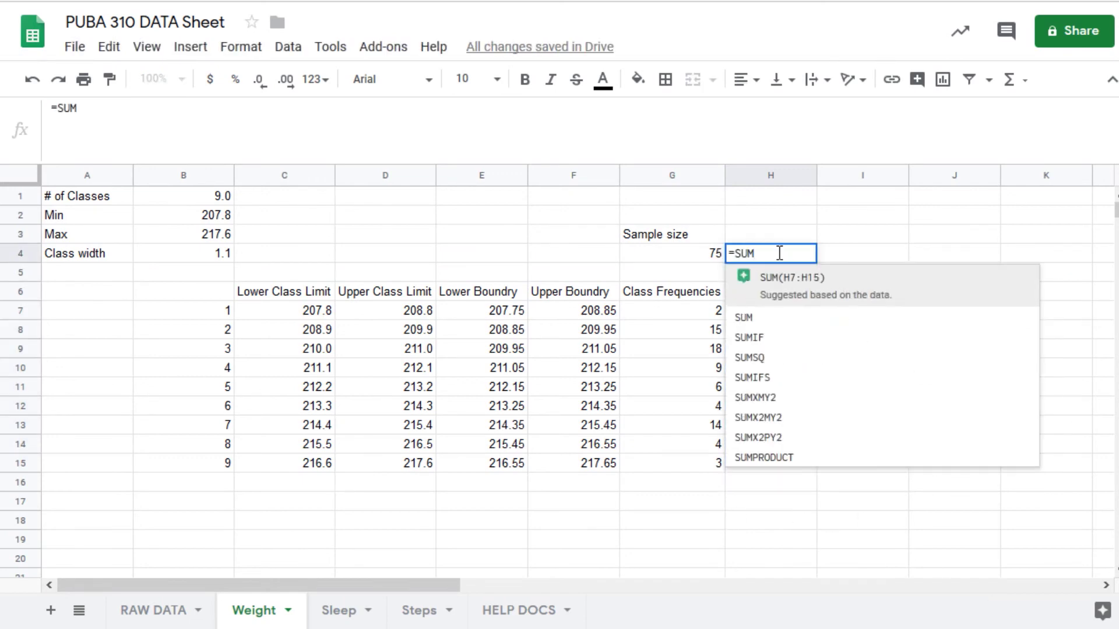
pyautogui.click(831, 282)
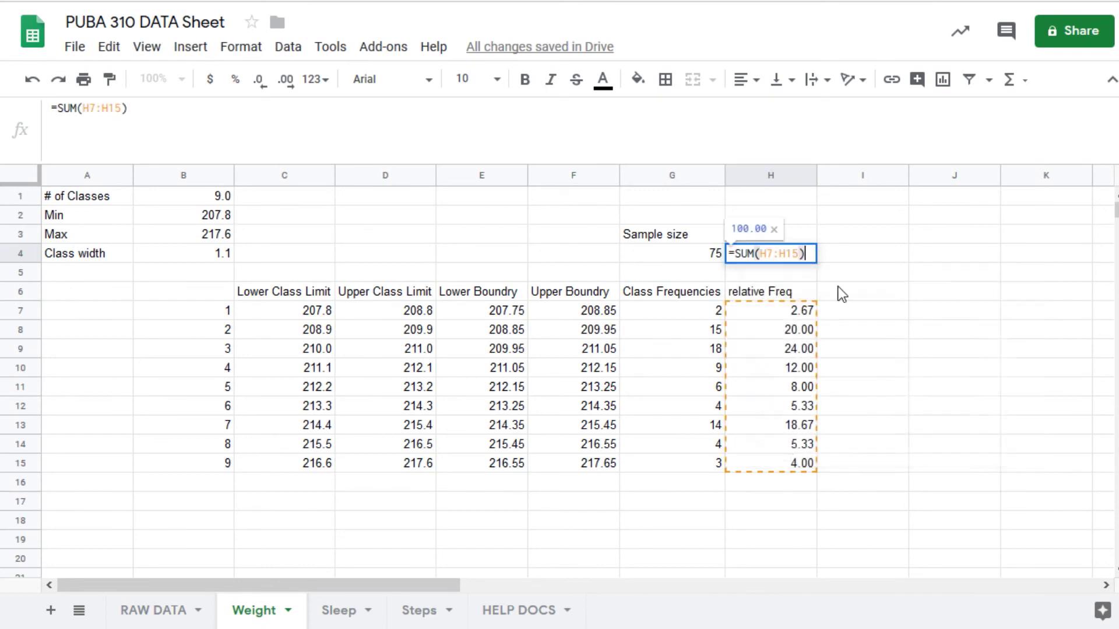
pyautogui.press('Return')
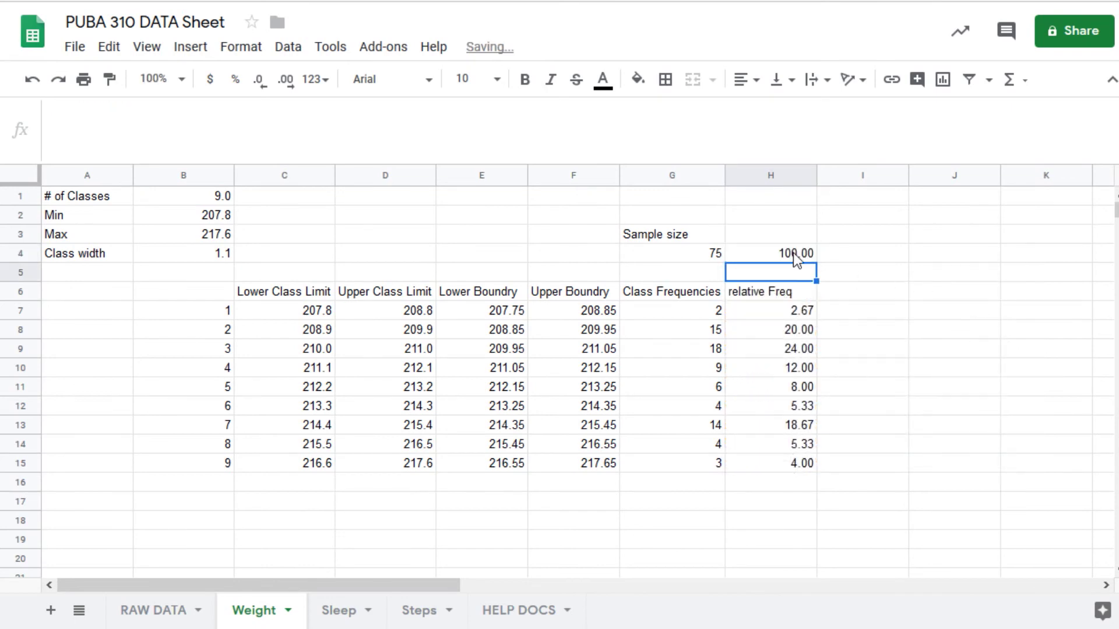
# - Label the relative frequency total by entering "Percentage" in cell H3
pyautogui.click(798, 236)
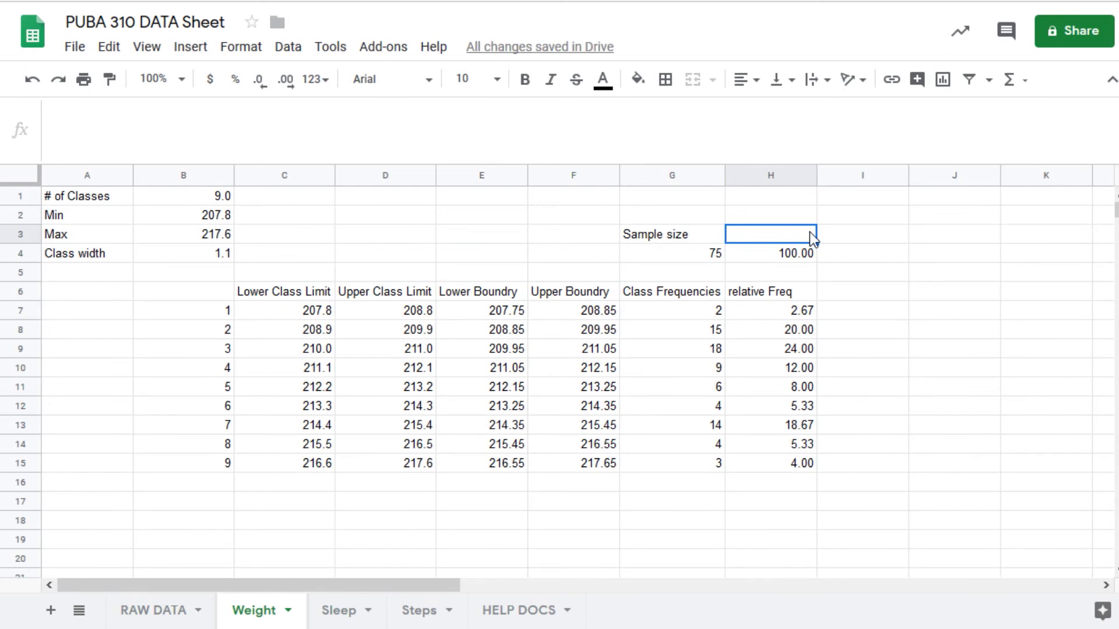
pyautogui.write('Perc')
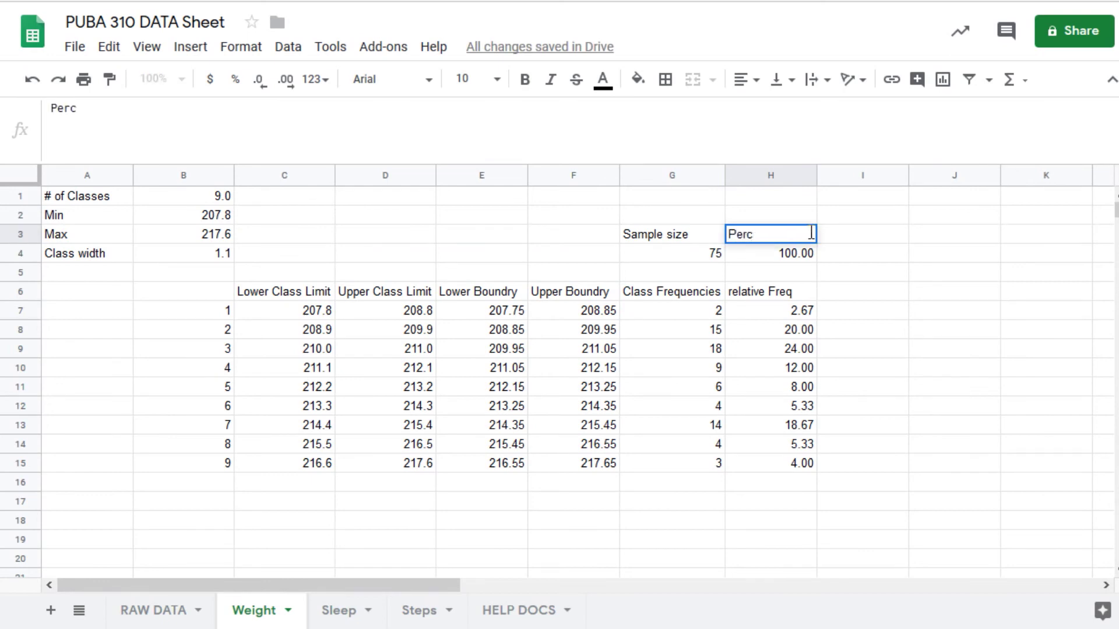
pyautogui.write('entages')
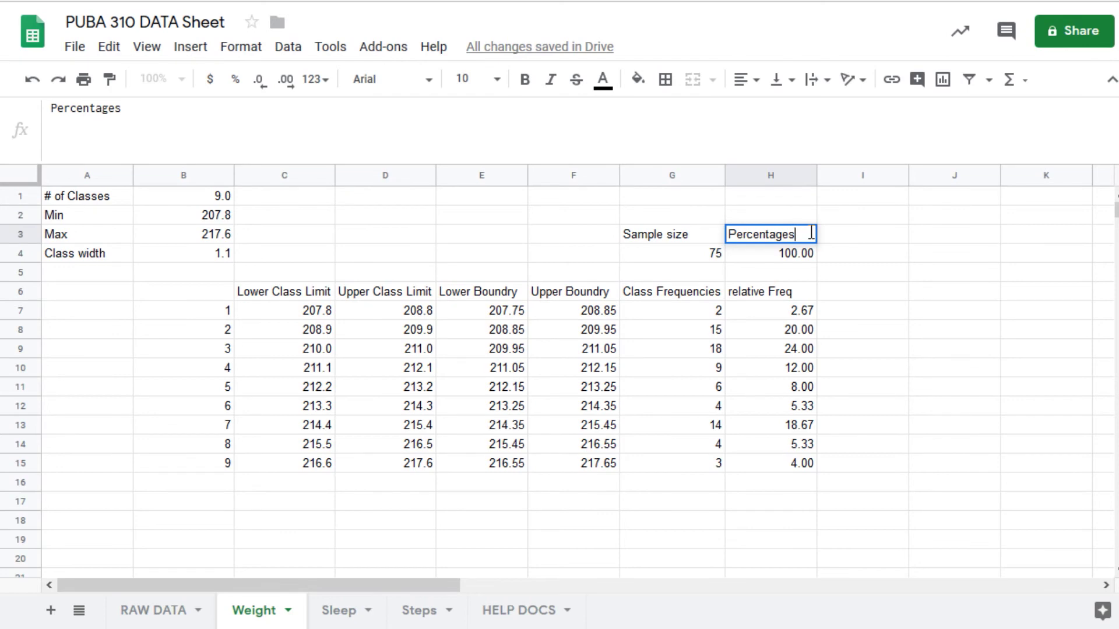
pyautogui.press('BackSpace')
pyautogui.press('Return')
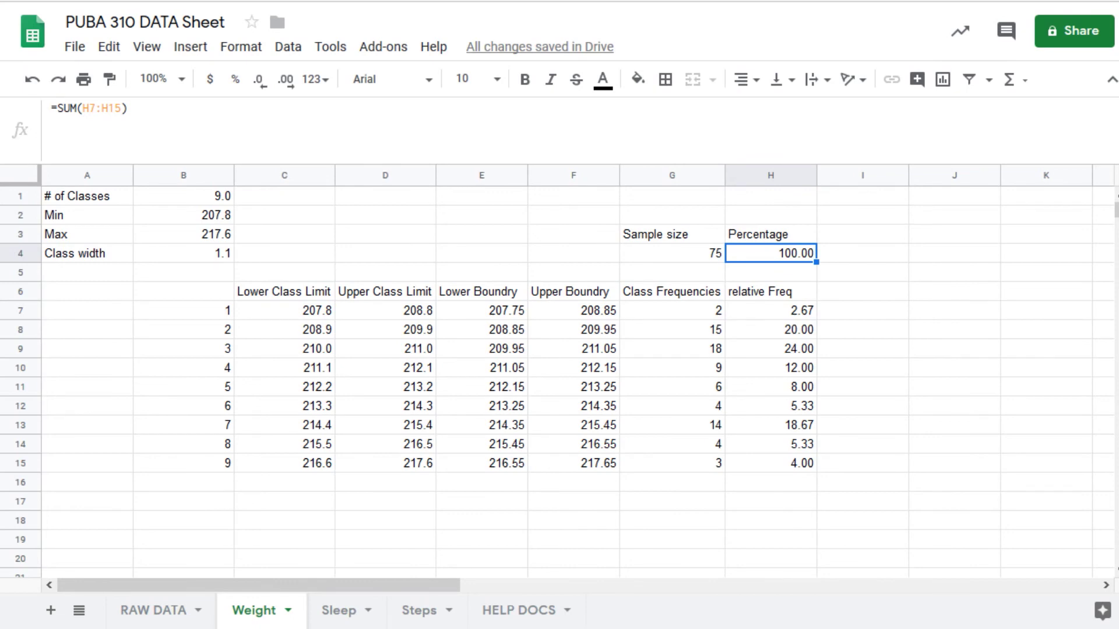
# - Enter the heading "Mean of Freq. Distr." in cell B18 below the frequency table
pyautogui.click(183, 524)
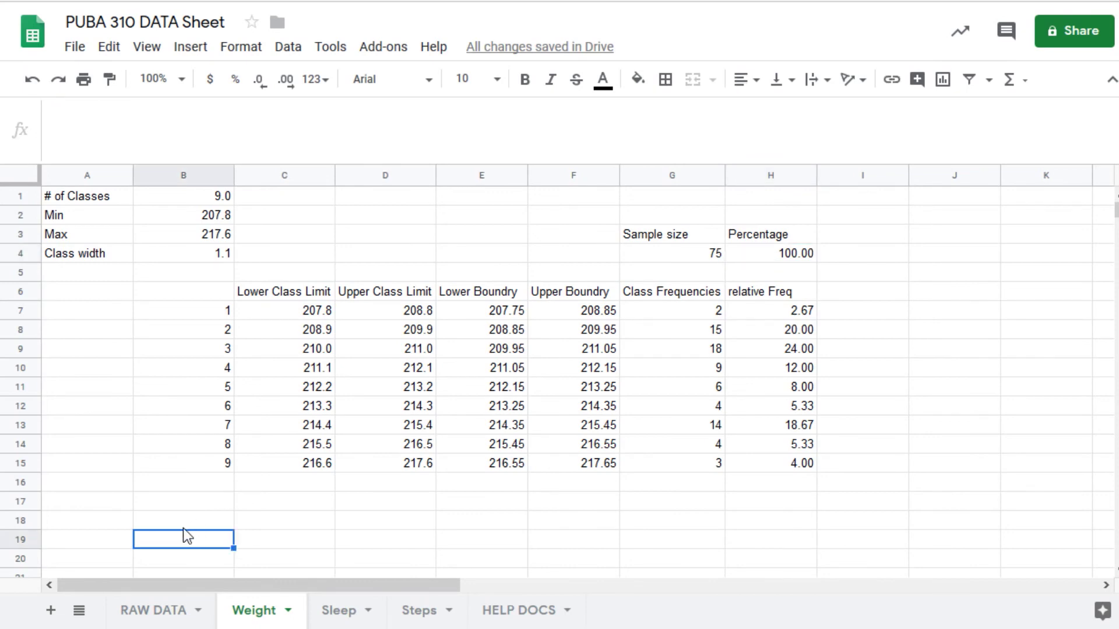
pyautogui.write('Mean of')
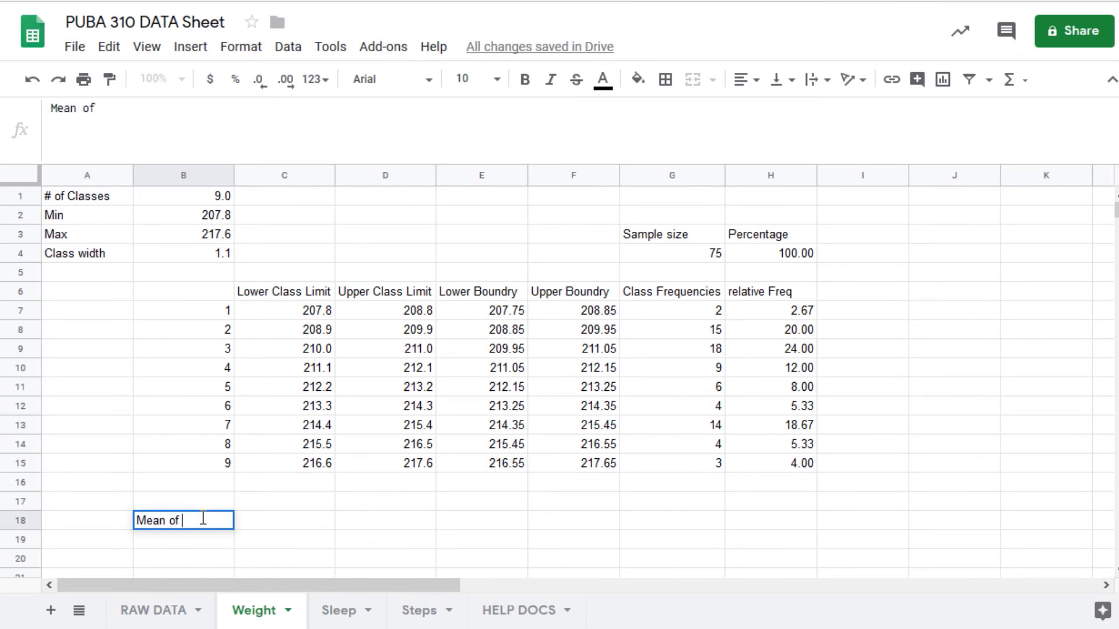
pyautogui.write(' Freq. Dist')
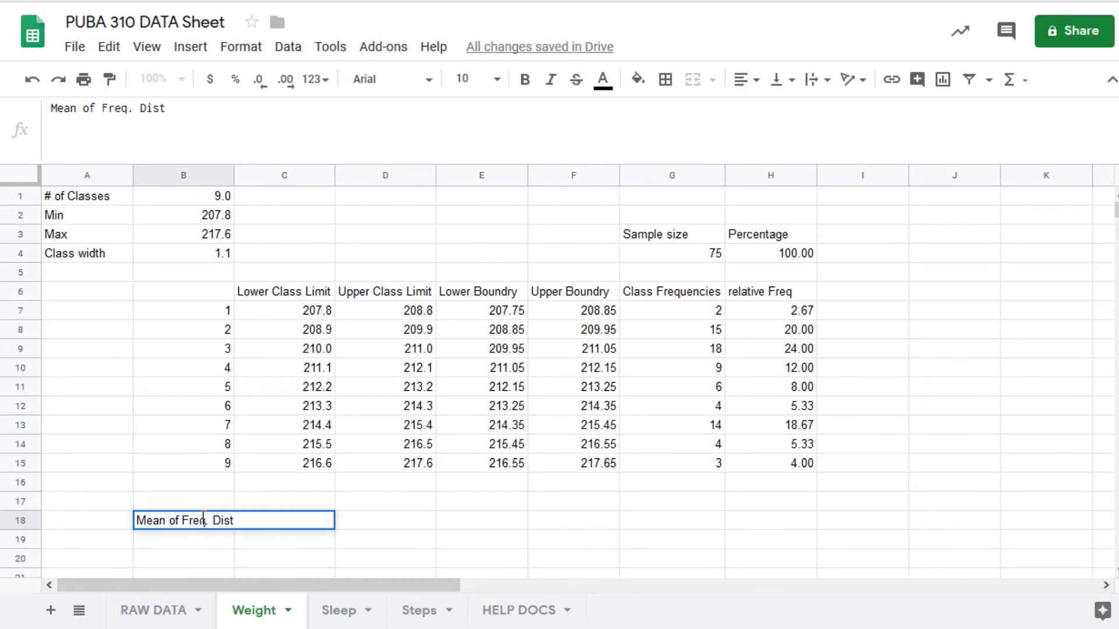
pyautogui.write('r.')
pyautogui.press('Return')
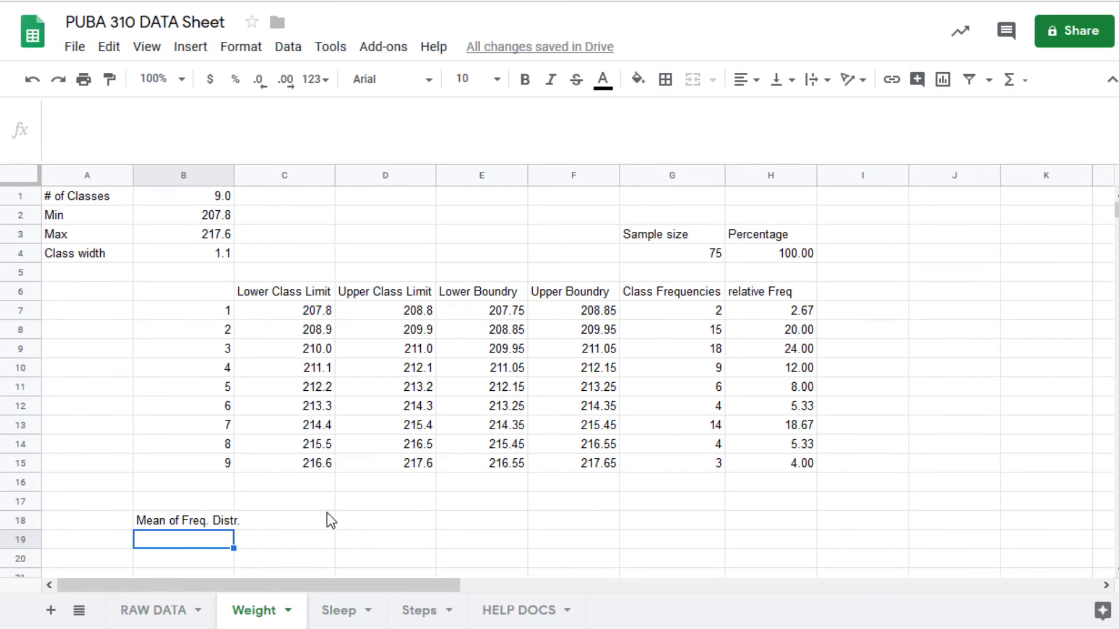
# - Write the mean's formula as the text "Sum( x * f)/ n" in cell B19 under the heading
pyautogui.write('Sum (')
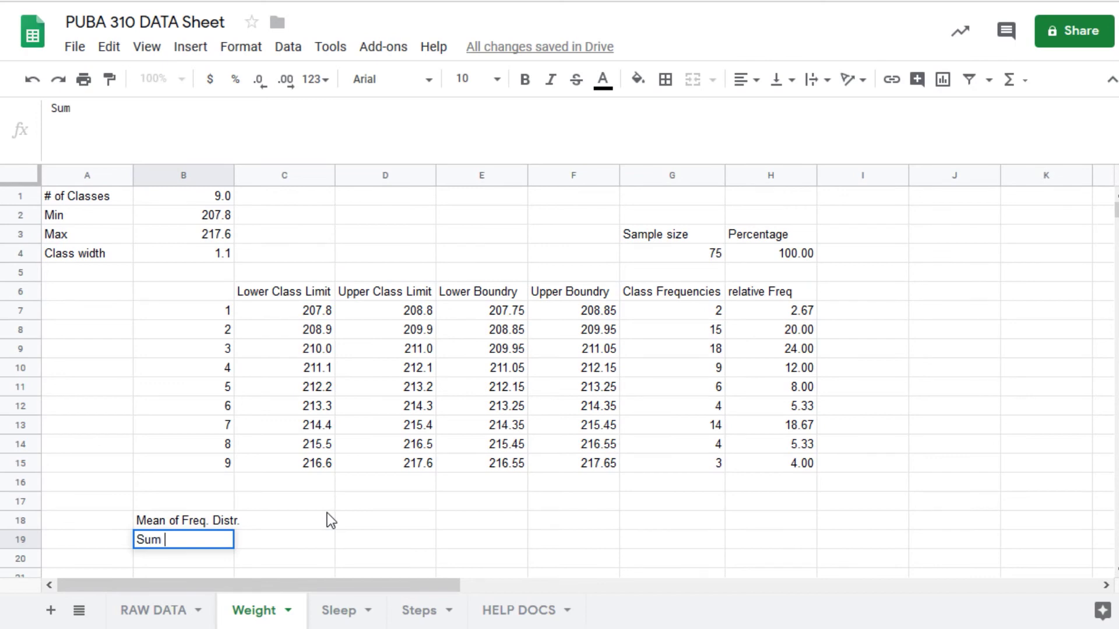
pyautogui.press('BackSpace')
pyautogui.press('BackSpace')
pyautogui.write('( x * f)/(')
pyautogui.press('BackSpace')
pyautogui.press('BackSpace')
pyautogui.write('/ n')
# - Switch to the statistics textbook PDF and consult section 1.4.4, Mean of a Frequency Distribution, for the formula
pyautogui.hotkey('alt', 'Tab')
pyautogui.hotkey('alt', 'Tab')
pyautogui.hotkey('alt', 'Tab')
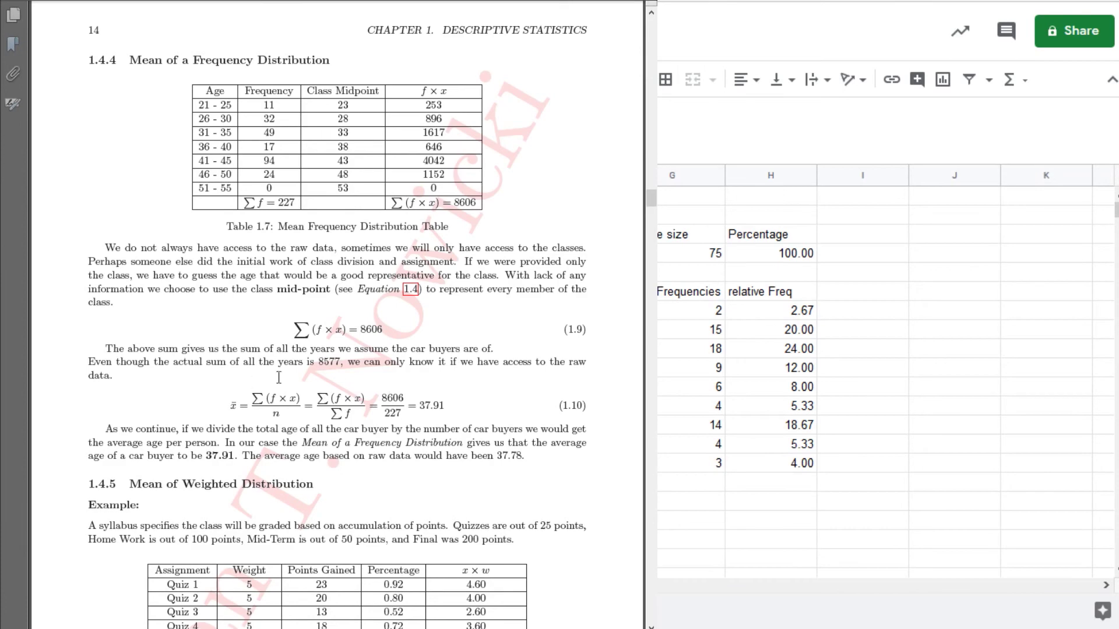
# - Review the worked mean calculation in the PDF's equation 1.10, then return to the Weight sheet in Google Sheets
pyautogui.scroll(-1, 336, 423)
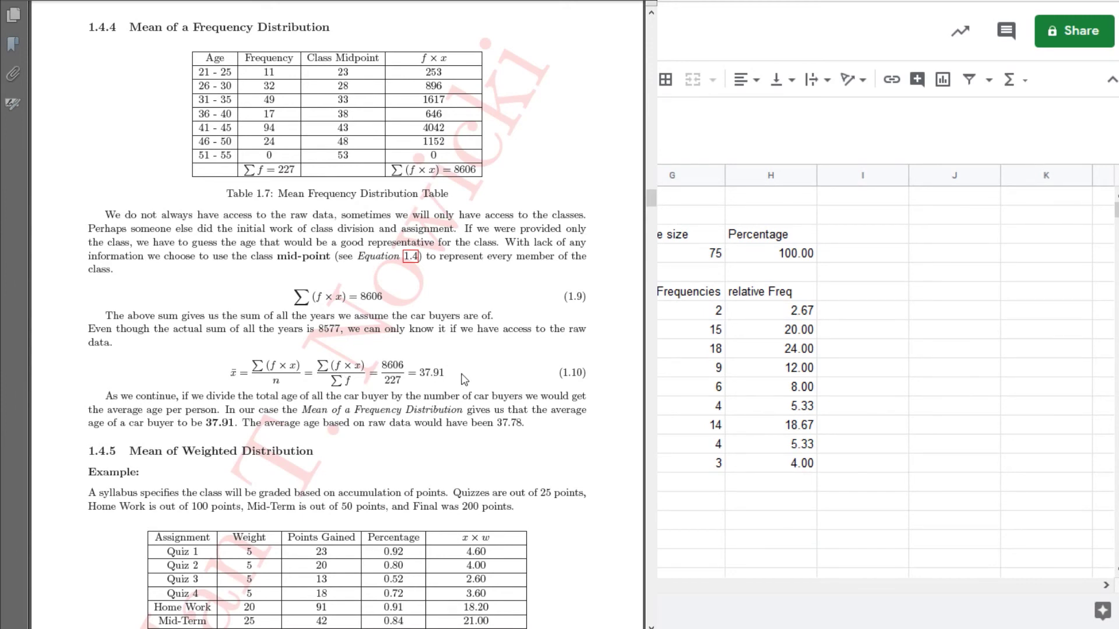
pyautogui.hotkey('alt', 'Tab')
pyautogui.click(304, 543)
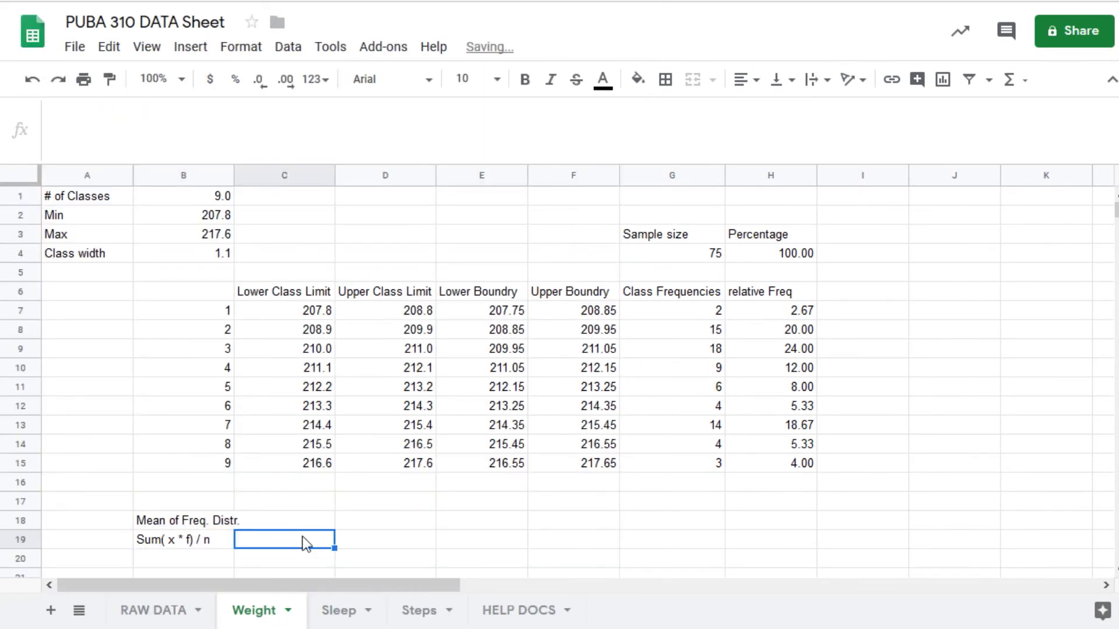
pyautogui.click(359, 527)
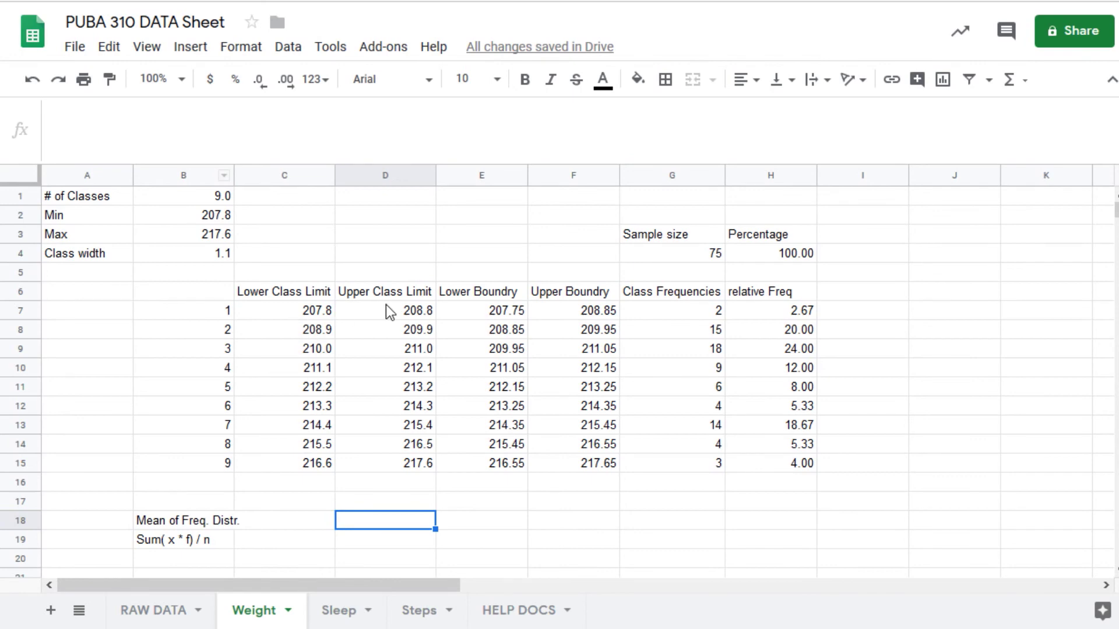
# - Center the contents of columns C and D and make the class limits in C7:D15 bold
pyautogui.moveTo(274, 174); pyautogui.dragTo(380, 175)
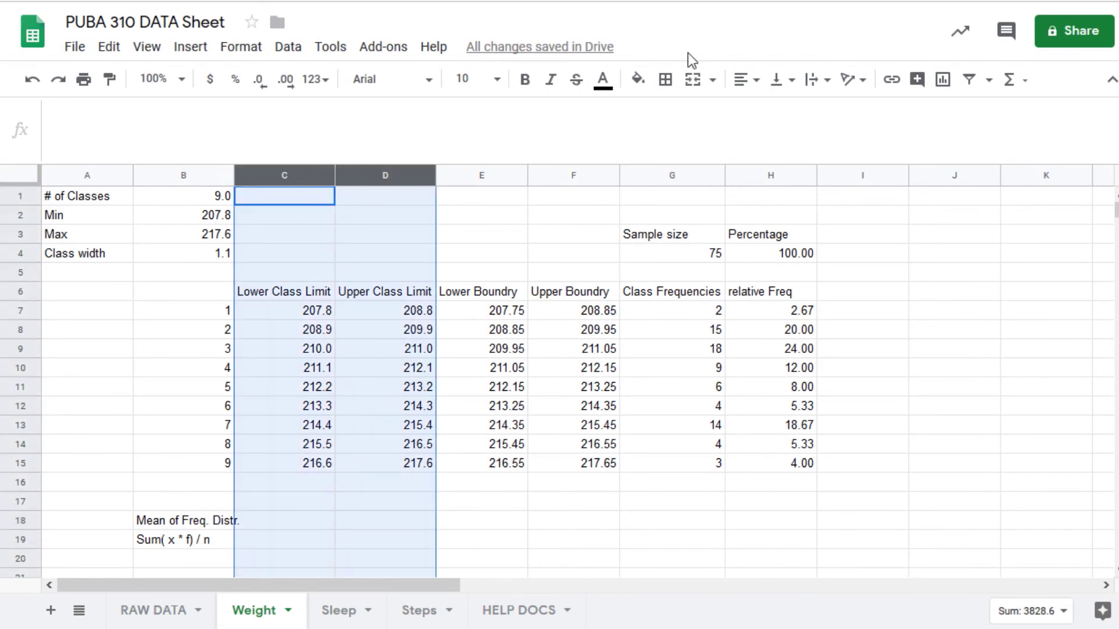
pyautogui.click(755, 81)
pyautogui.click(767, 111)
pyautogui.click(424, 385)
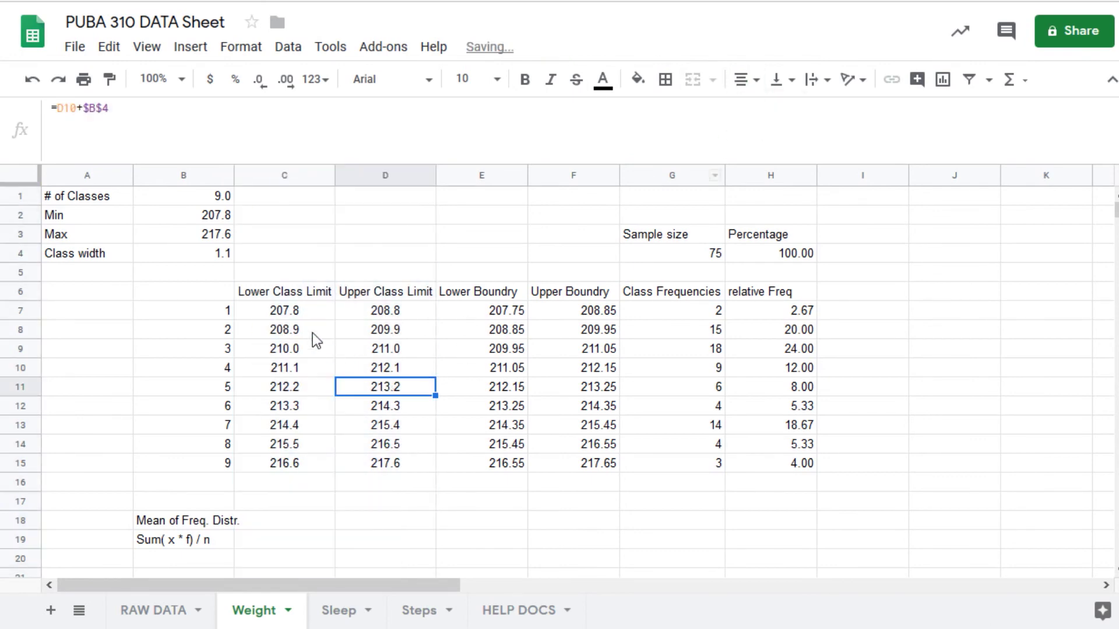
pyautogui.moveTo(279, 307); pyautogui.dragTo(387, 463)
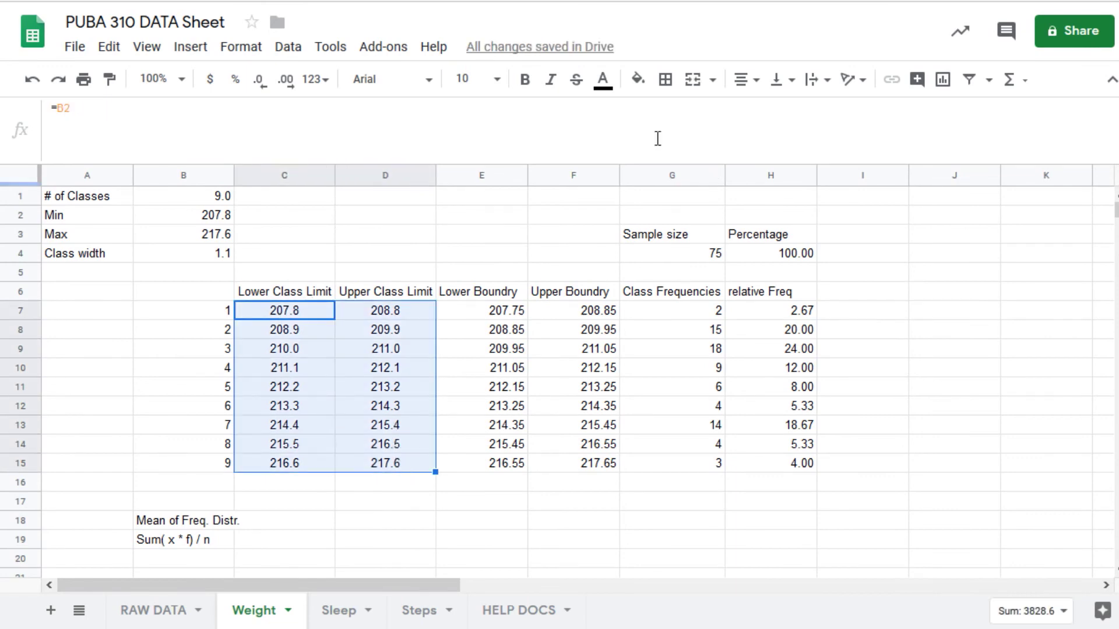
pyautogui.click(526, 81)
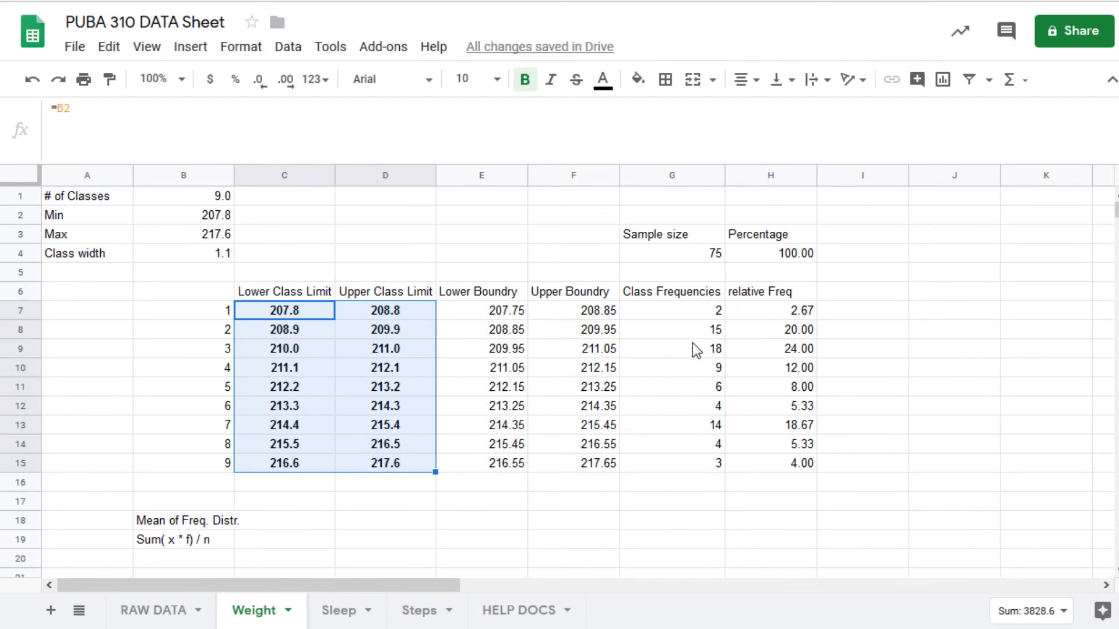
pyautogui.click(452, 463)
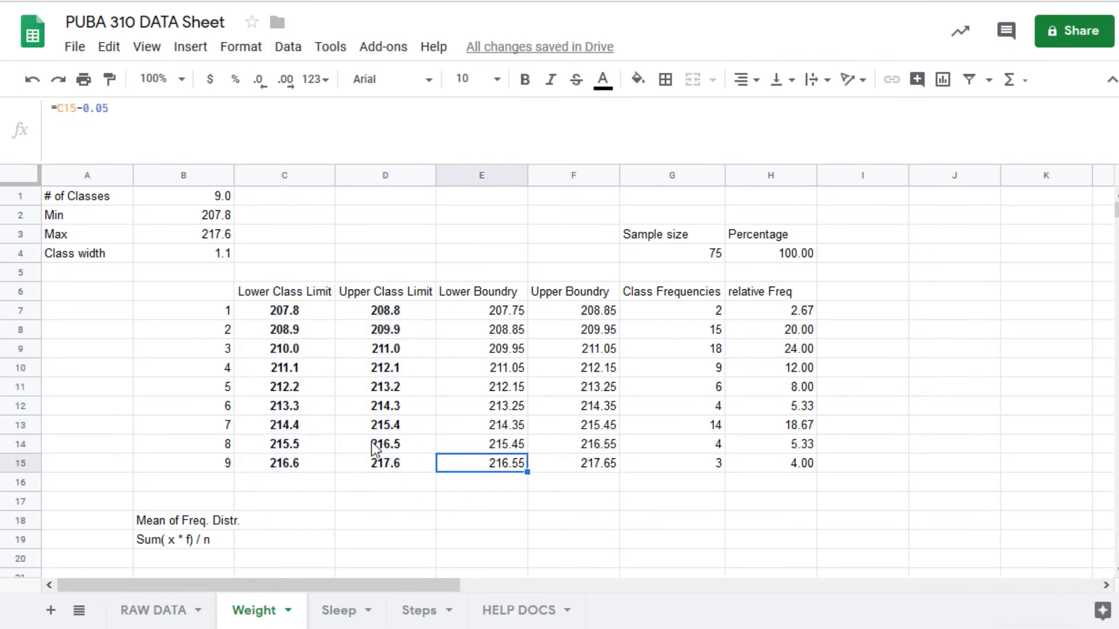
# - Insert a column before the Lower Boundry column and head it "Midpoint" in cell E6
pyautogui.rightClick(480, 173)
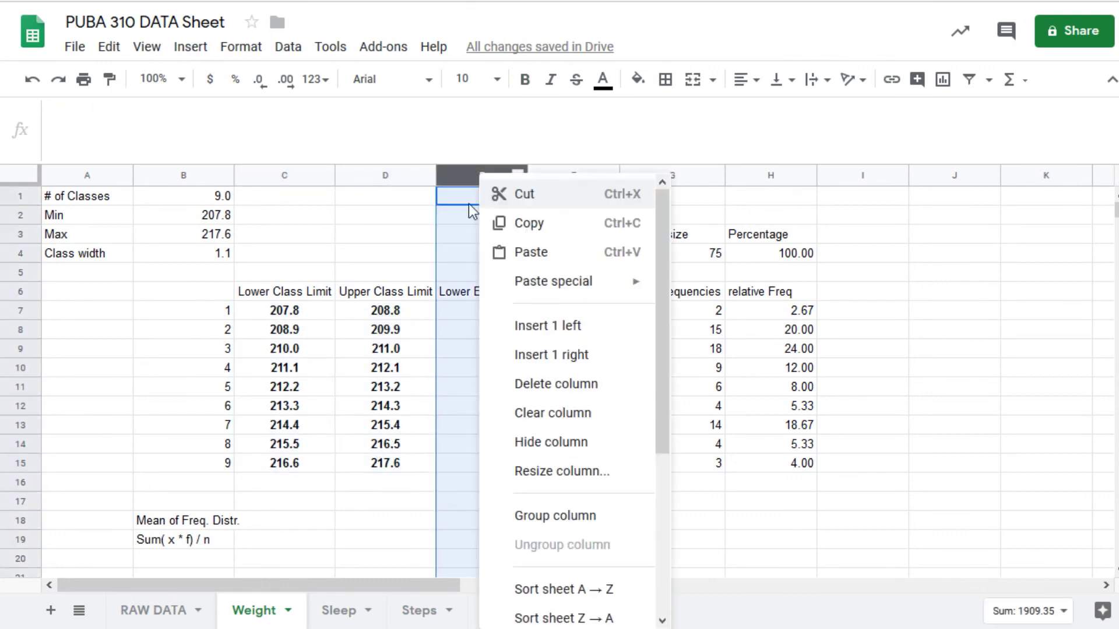
pyautogui.click(559, 326)
pyautogui.click(505, 296)
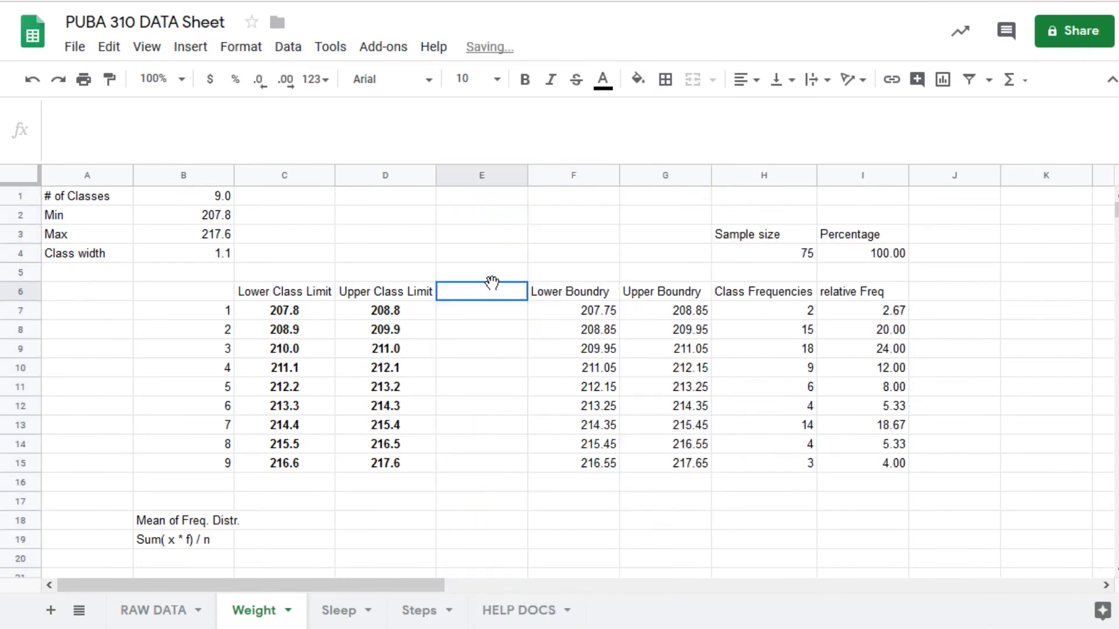
pyautogui.write('Midp')
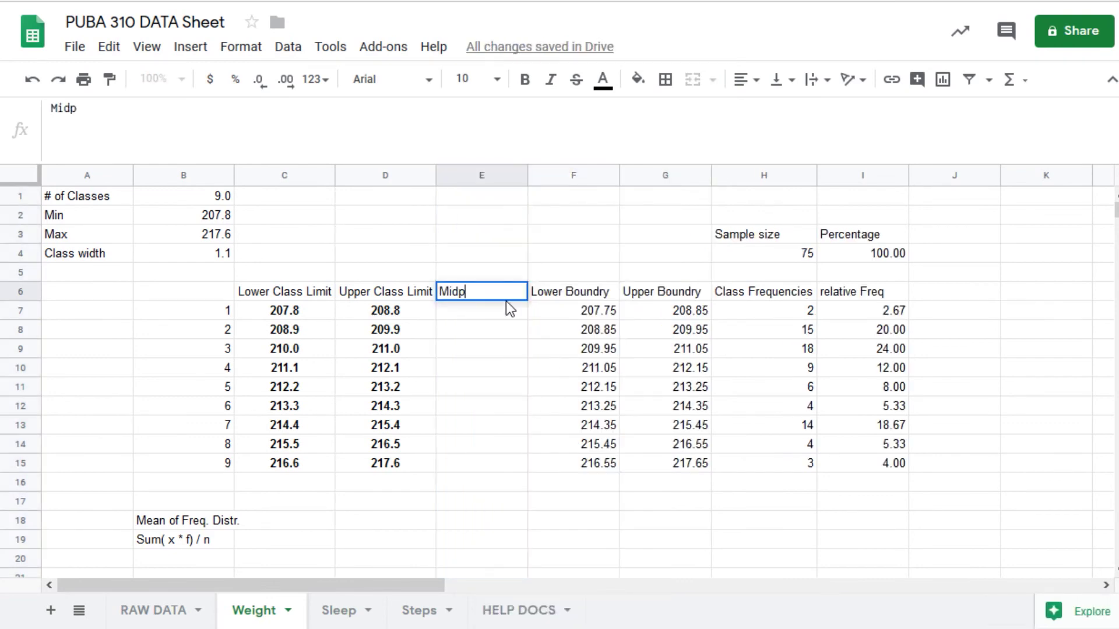
pyautogui.write('oint')
pyautogui.press('Return')
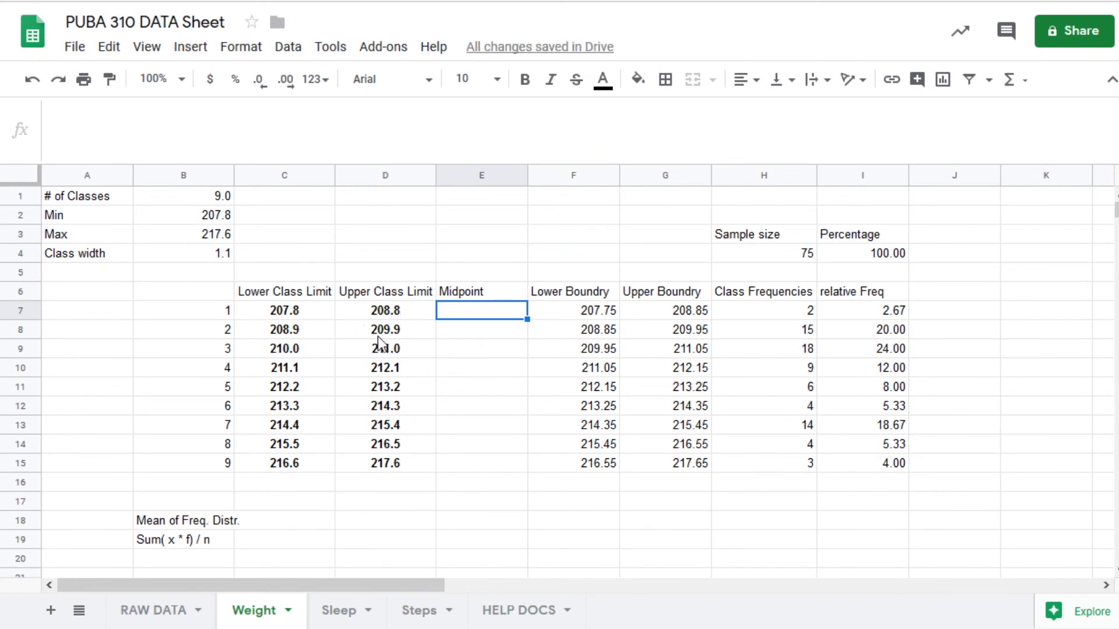
# - Calculate the first class midpoint in E7 with =Average(C7:D7) and fill the formula down to E15
pyautogui.write('=Average')
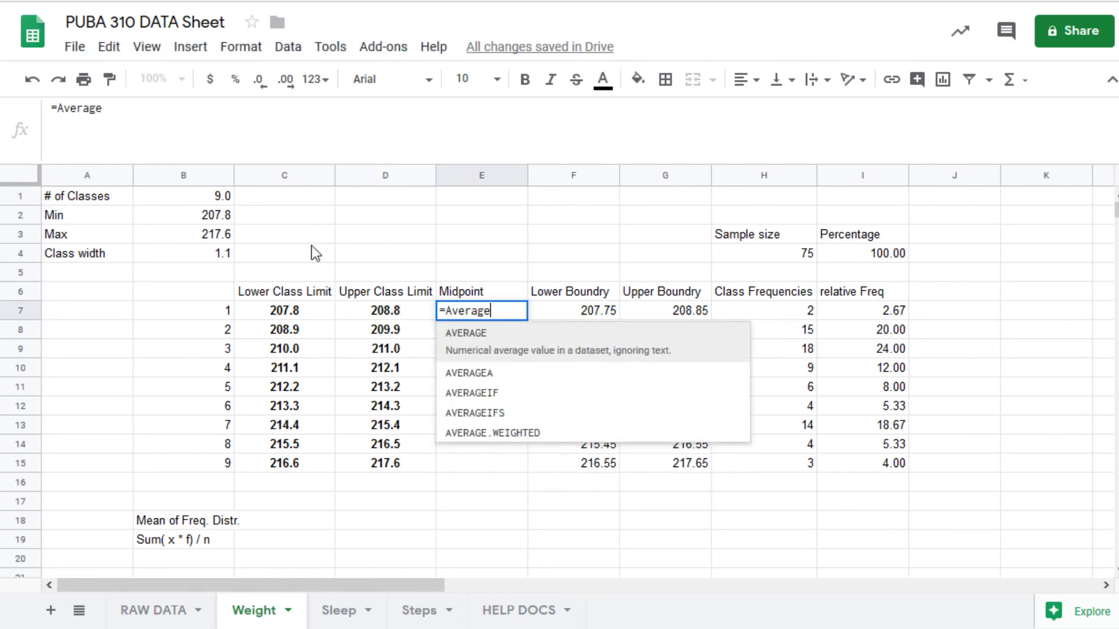
pyautogui.click(511, 312)
pyautogui.write('(')
pyautogui.moveTo(290, 313); pyautogui.dragTo(355, 307)
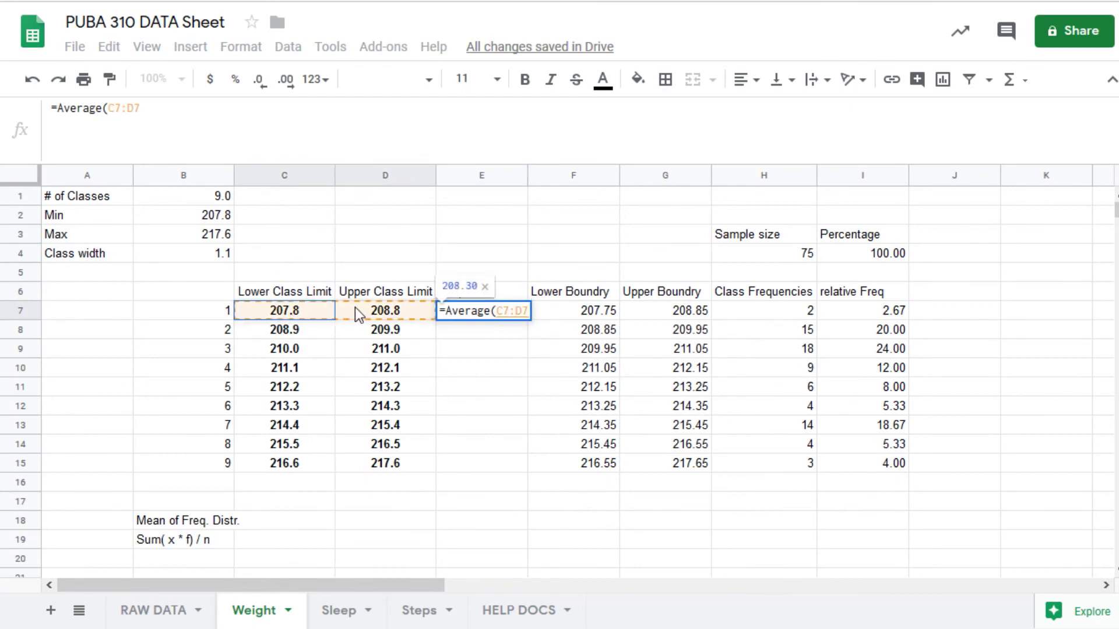
pyautogui.press('Return')
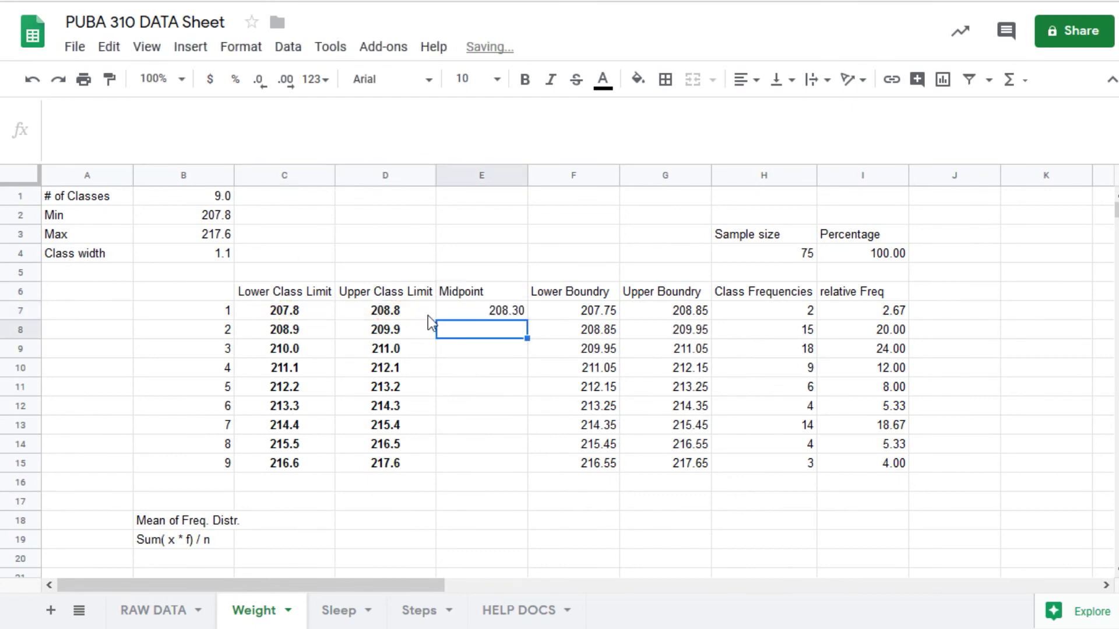
pyautogui.click(490, 309)
pyautogui.moveTo(527, 320); pyautogui.dragTo(519, 463)
pyautogui.click(473, 505)
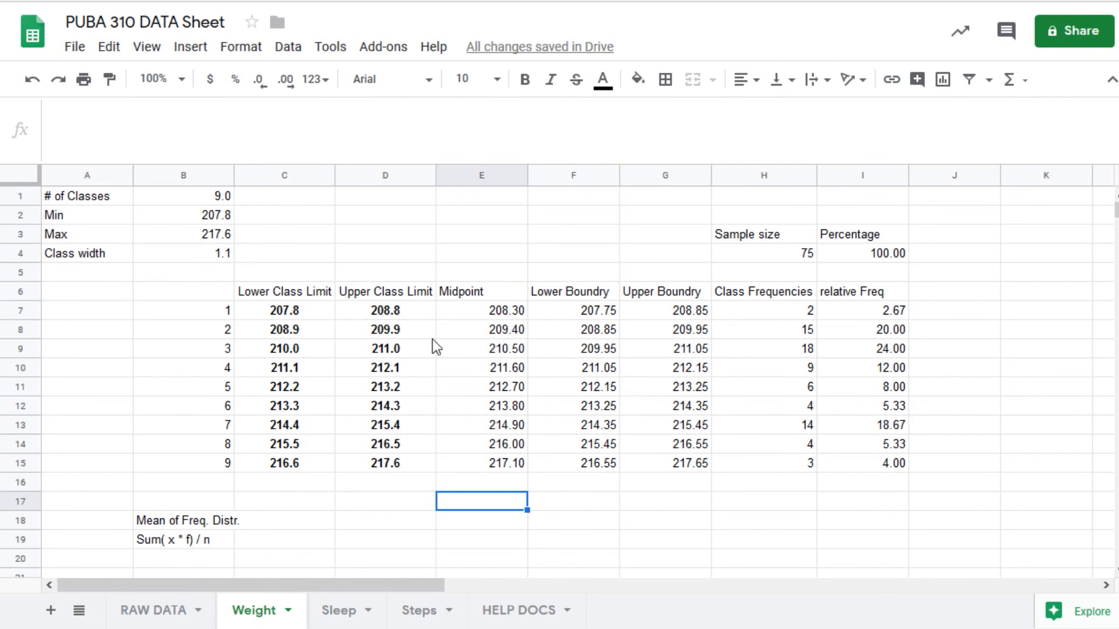
# - Enter a bold, centered "X" in cell E5 above the Midpoint heading
pyautogui.click(474, 278)
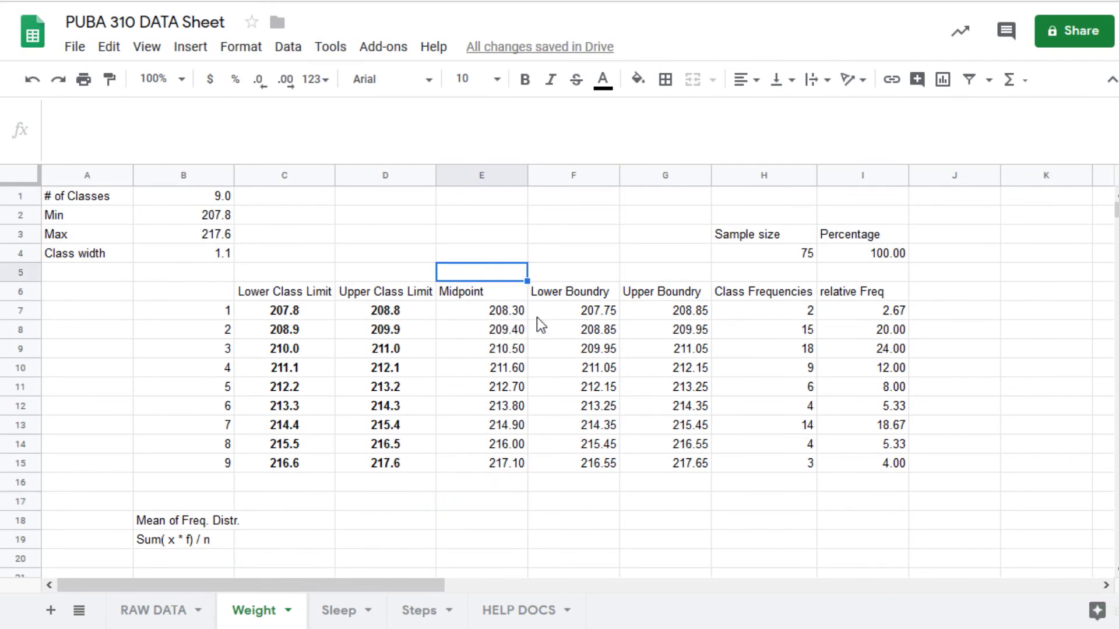
pyautogui.write('X')
pyautogui.press('Return')
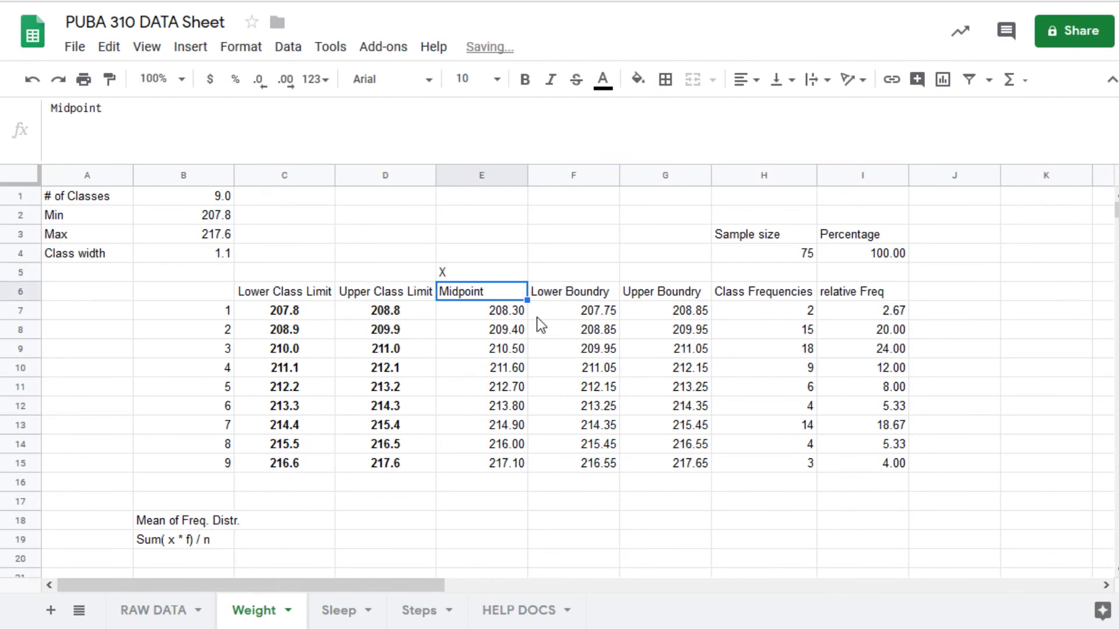
pyautogui.press('Up')
pyautogui.click(524, 80)
pyautogui.click(749, 80)
pyautogui.click(765, 110)
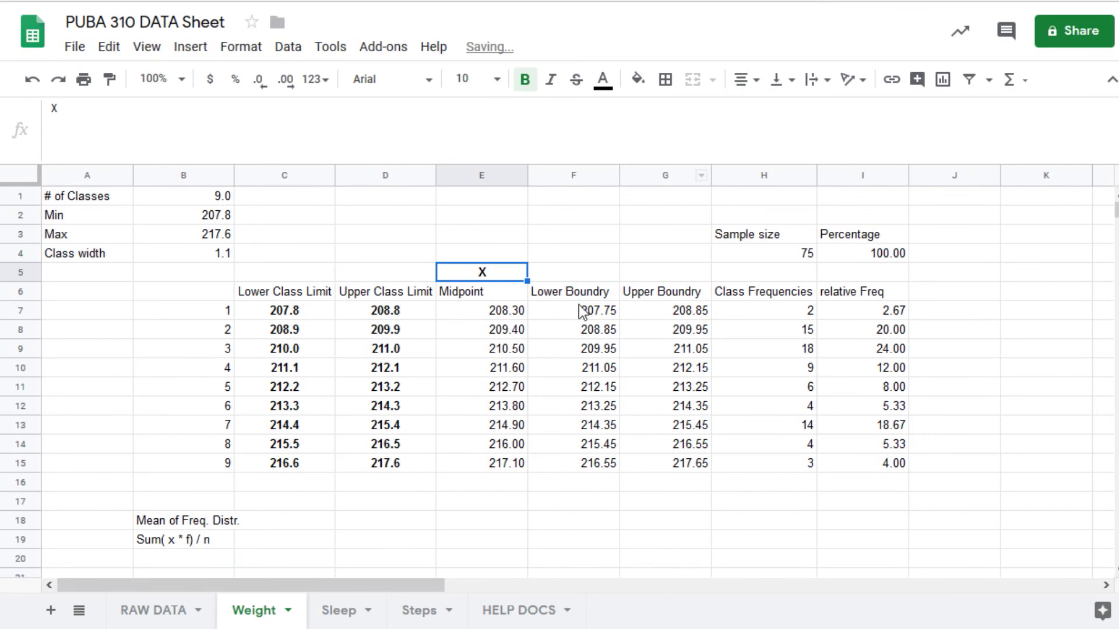
pyautogui.click(563, 373)
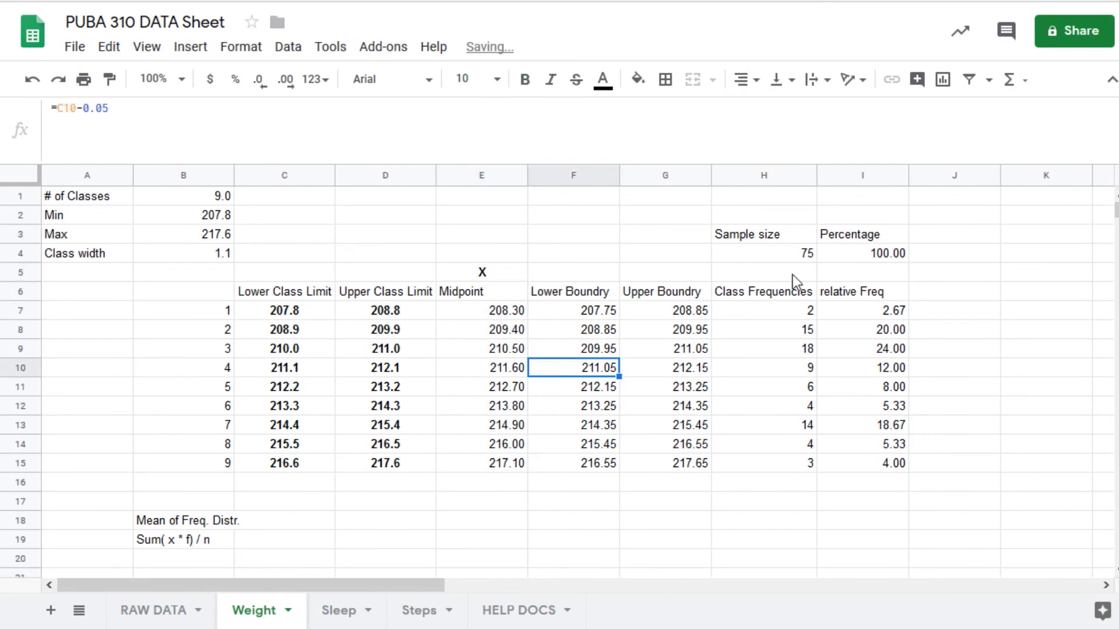
# - Enter the bold heading "X*f" in cell K5 for the products of midpoint and frequency
pyautogui.click(1026, 271)
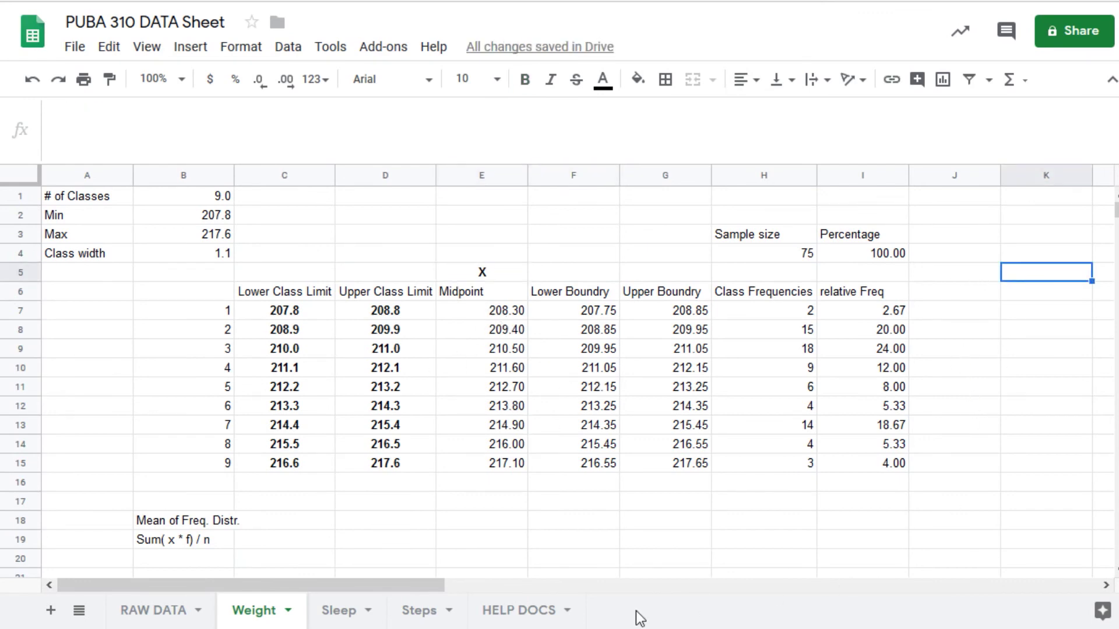
pyautogui.moveTo(414, 584); pyautogui.dragTo(501, 580)
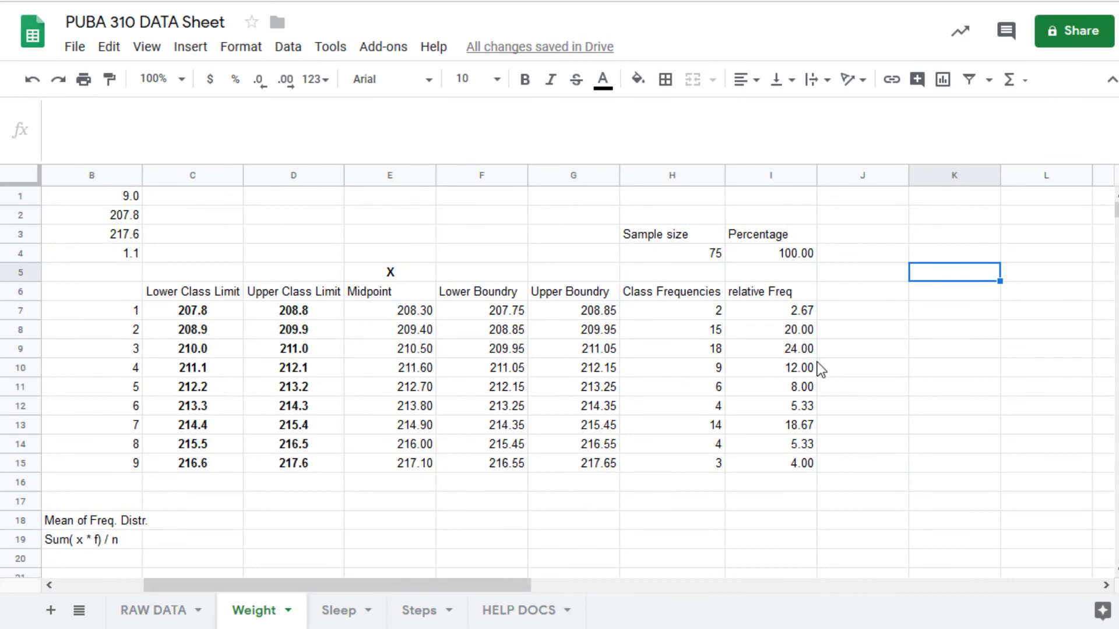
pyautogui.write('X')
pyautogui.press('BackSpace')
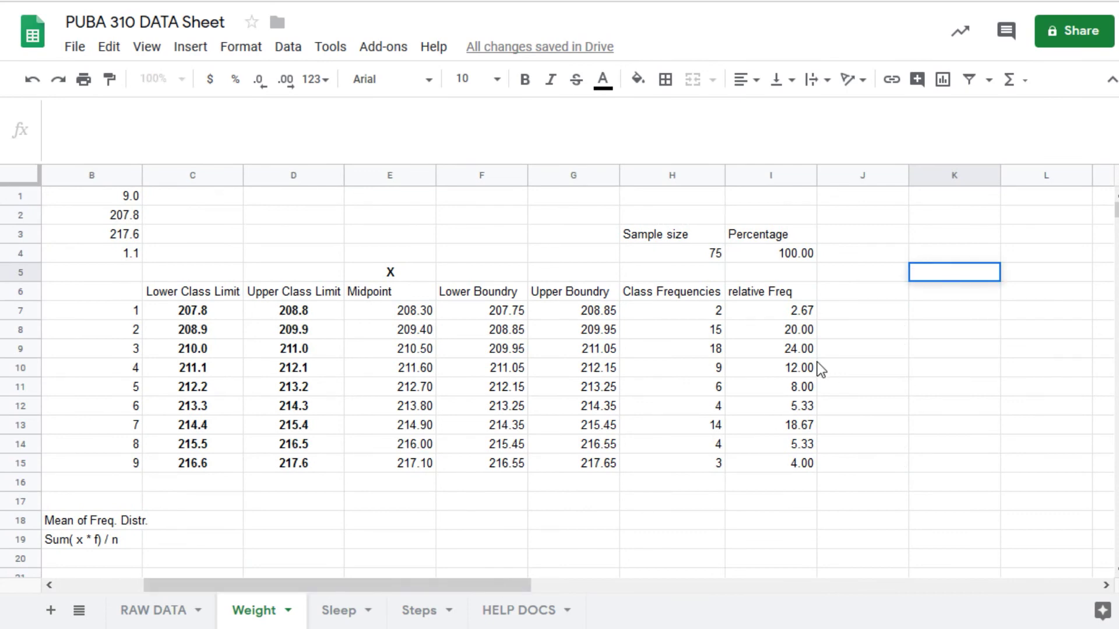
pyautogui.write('X*f')
pyautogui.moveTo(945, 277); pyautogui.dragTo(912, 280)
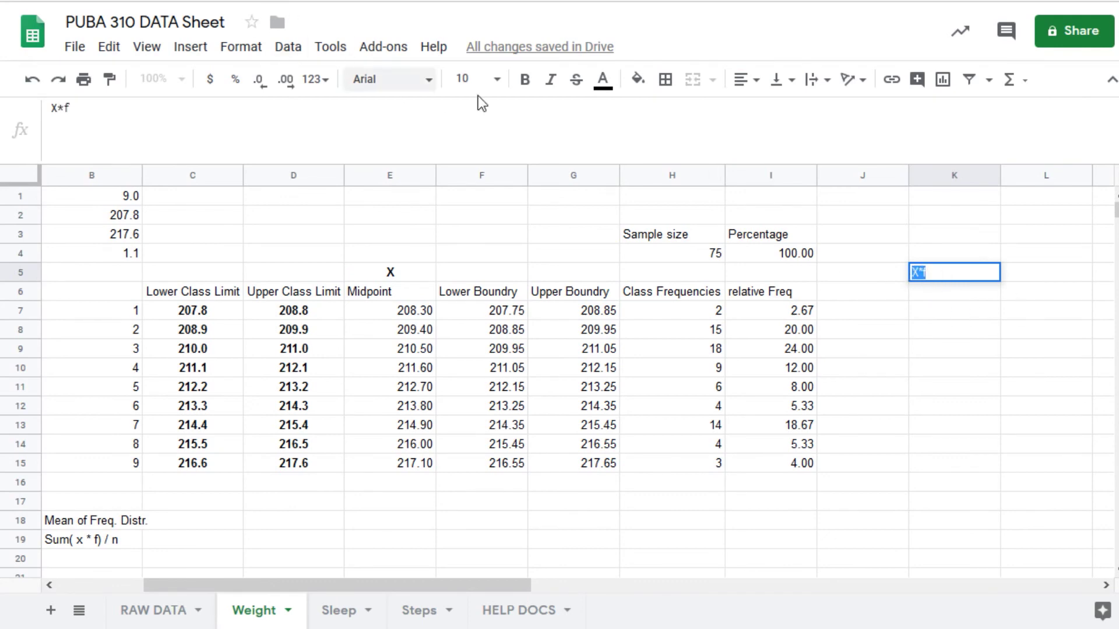
pyautogui.click(524, 79)
pyautogui.click(965, 328)
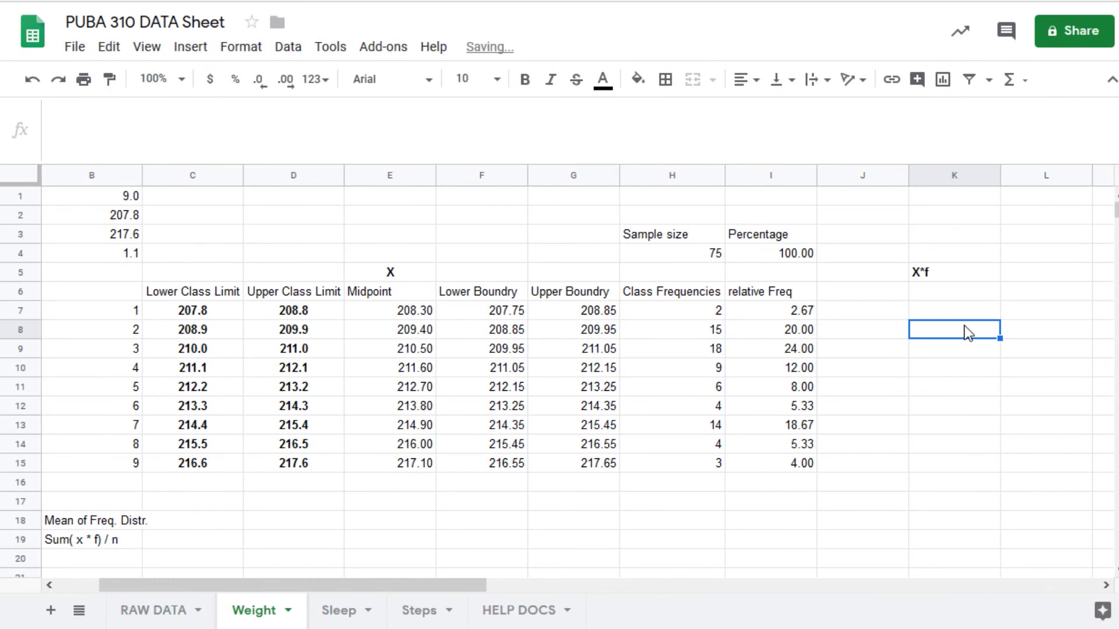
# - Multiply the first midpoint by its class frequency in K7 with =E7*H7 and fill the formula down to K15
pyautogui.click(941, 312)
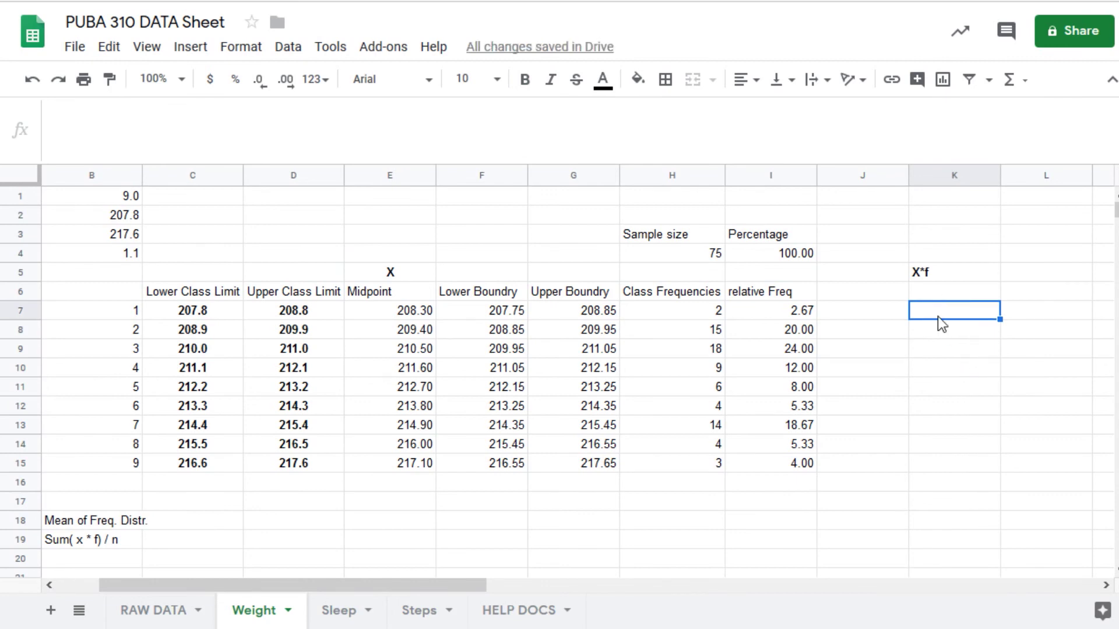
pyautogui.write('=')
pyautogui.click(408, 310)
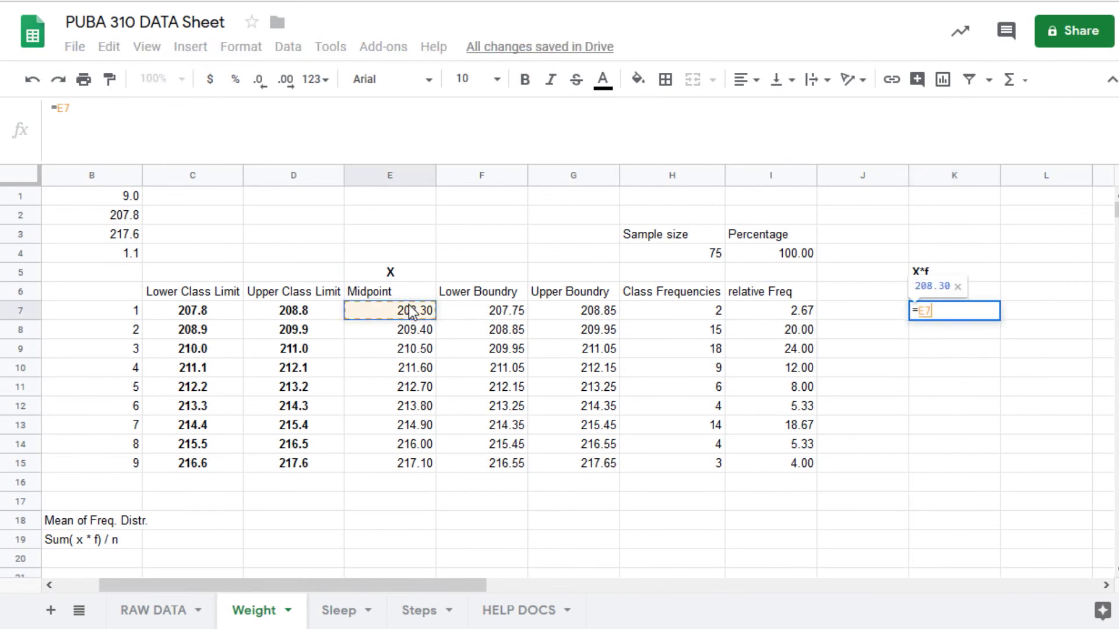
pyautogui.write('*')
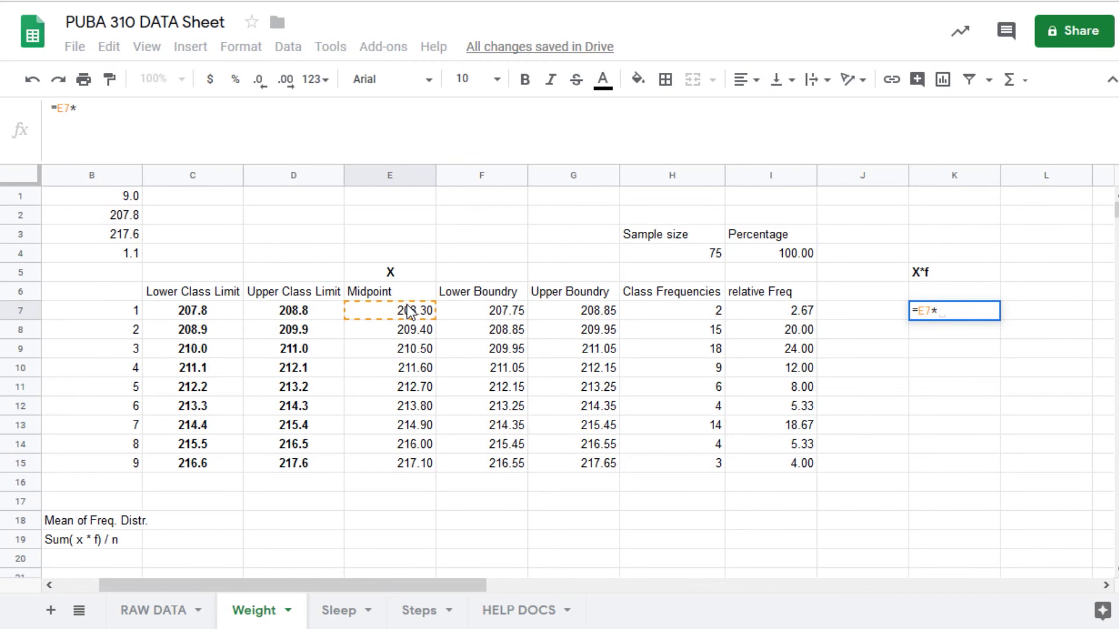
pyautogui.click(719, 311)
pyautogui.press('Return')
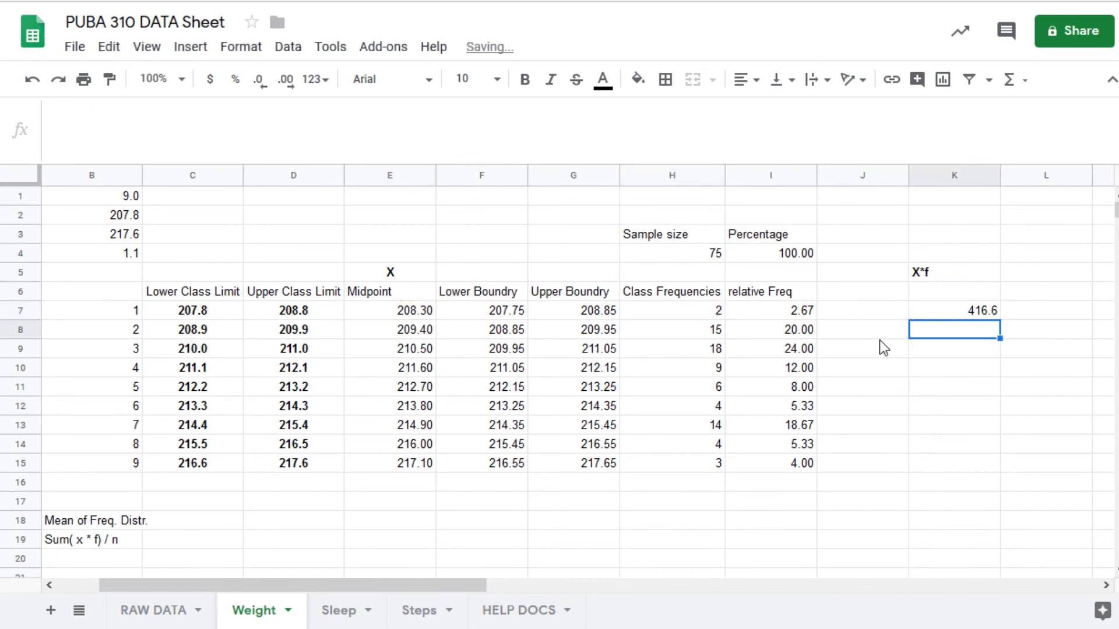
pyautogui.click(991, 310)
pyautogui.moveTo(998, 317); pyautogui.dragTo(982, 461)
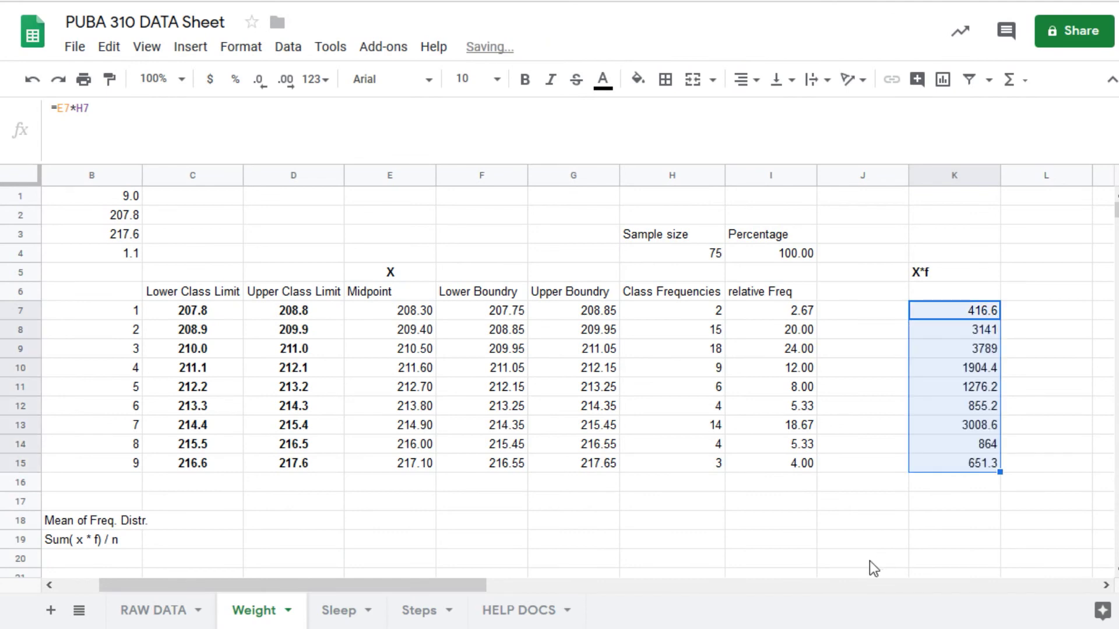
pyautogui.click(926, 501)
# - Enter the label "SUM ( X*f )" in cell J17 for the total of the products
pyautogui.click(877, 507)
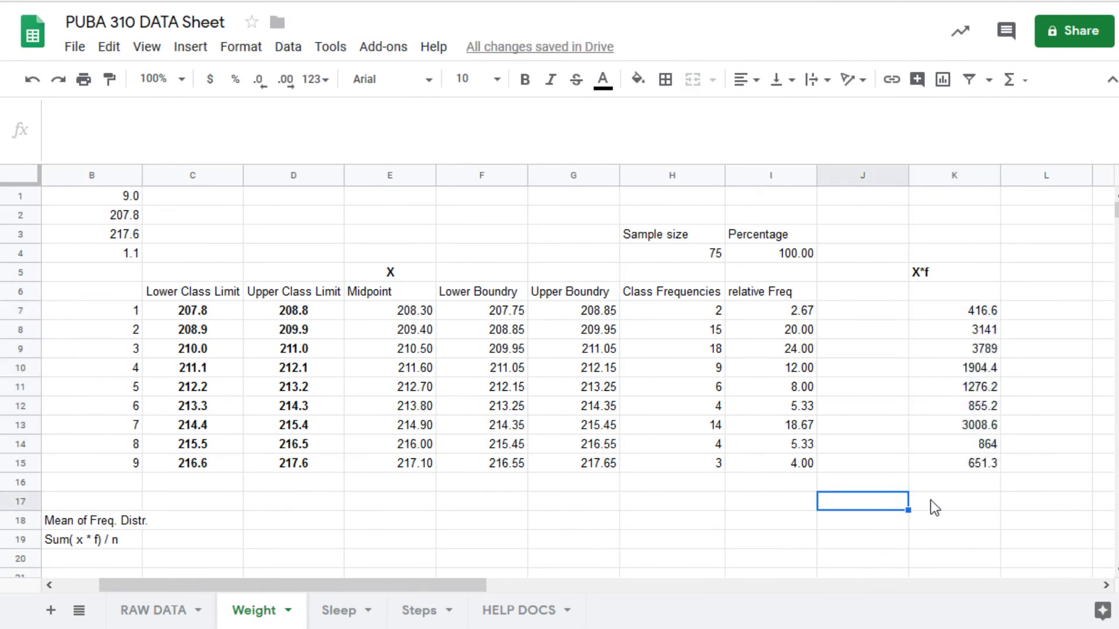
pyautogui.write('SUM (X*')
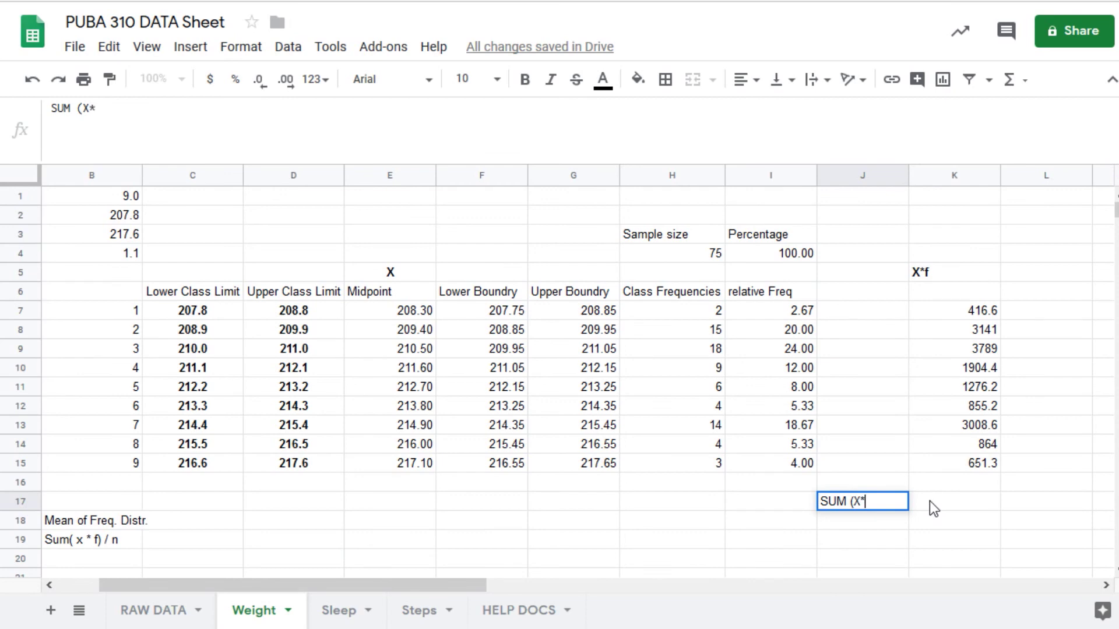
pyautogui.write('f)')
pyautogui.click(853, 502)
pyautogui.press('Right')
pyautogui.press('Right')
pyautogui.press('Right')
pyautogui.press('Tab')
# - Total the X*f products in cell K17 with =SUM(K7:K15)
pyautogui.write('=')
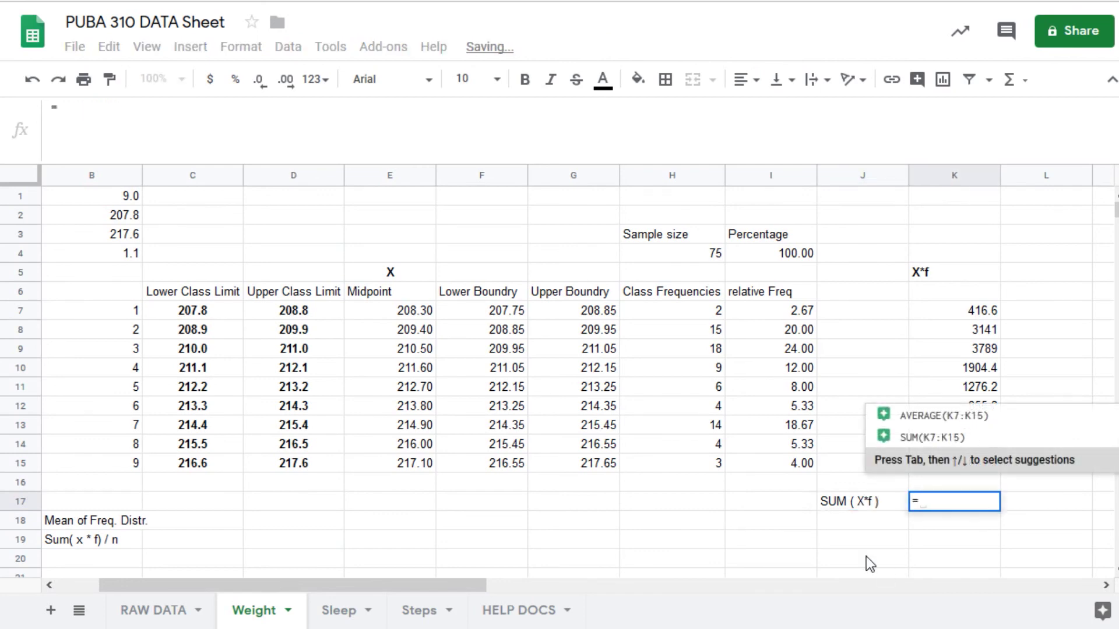
pyautogui.write('SUM')
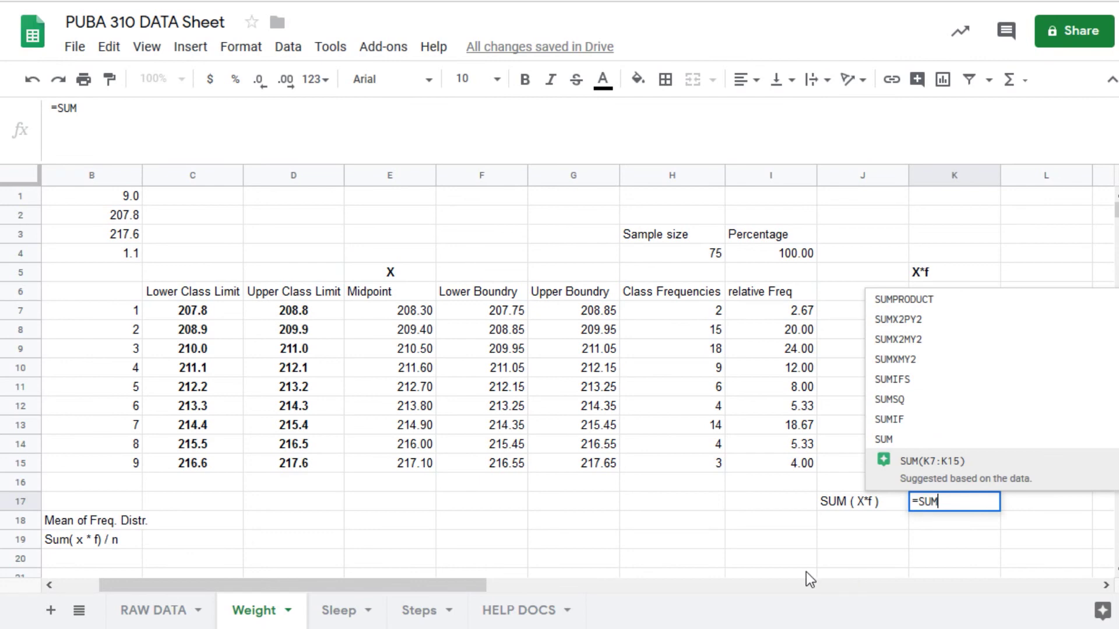
pyautogui.click(963, 481)
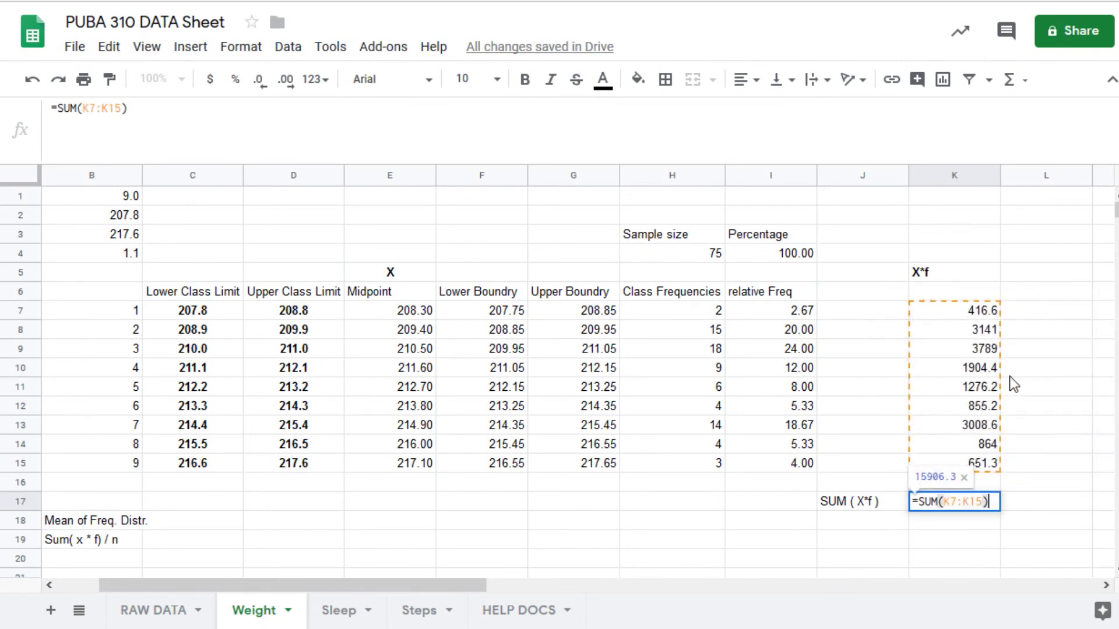
pyautogui.press('Return')
pyautogui.click(962, 500)
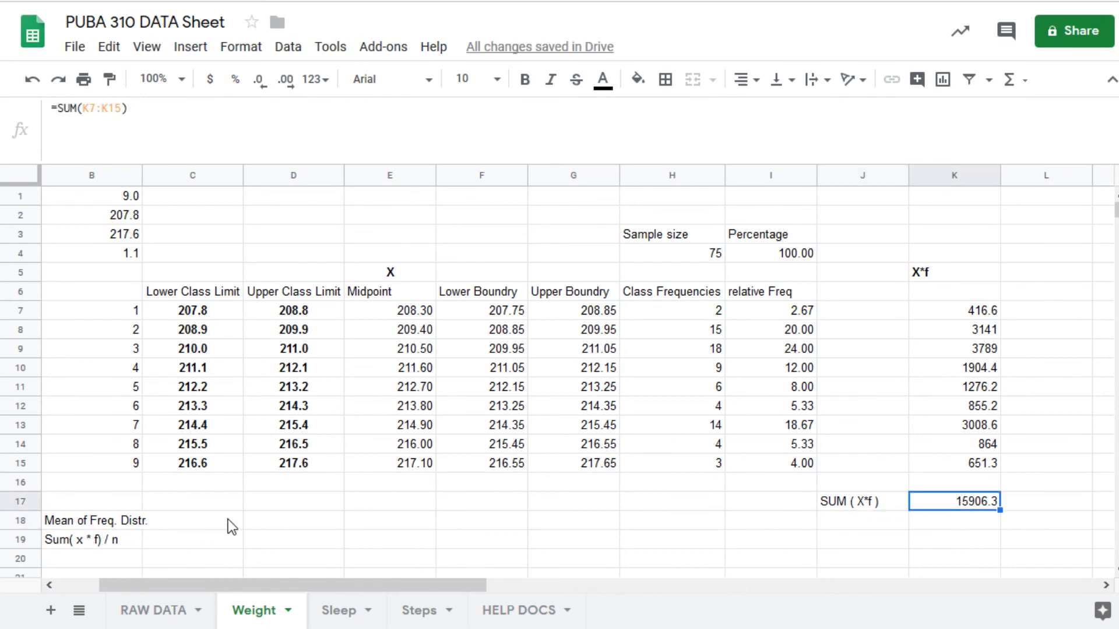
# - Calculate the mean of the frequency distribution in C19 by dividing the product total by the sample size with =K17/H4
pyautogui.click(206, 539)
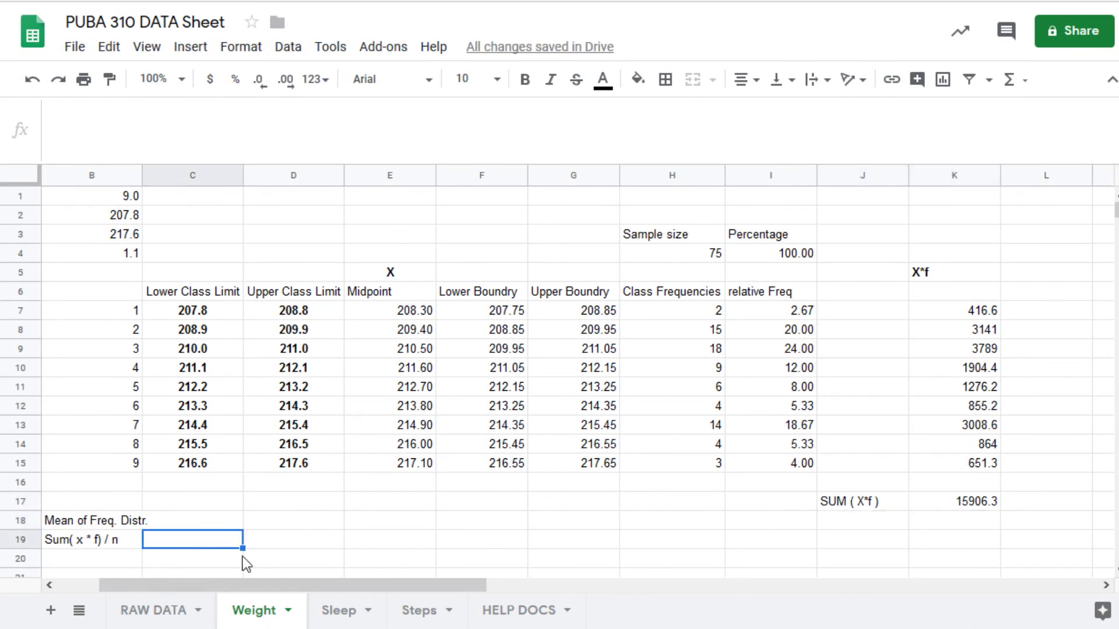
pyautogui.write('=')
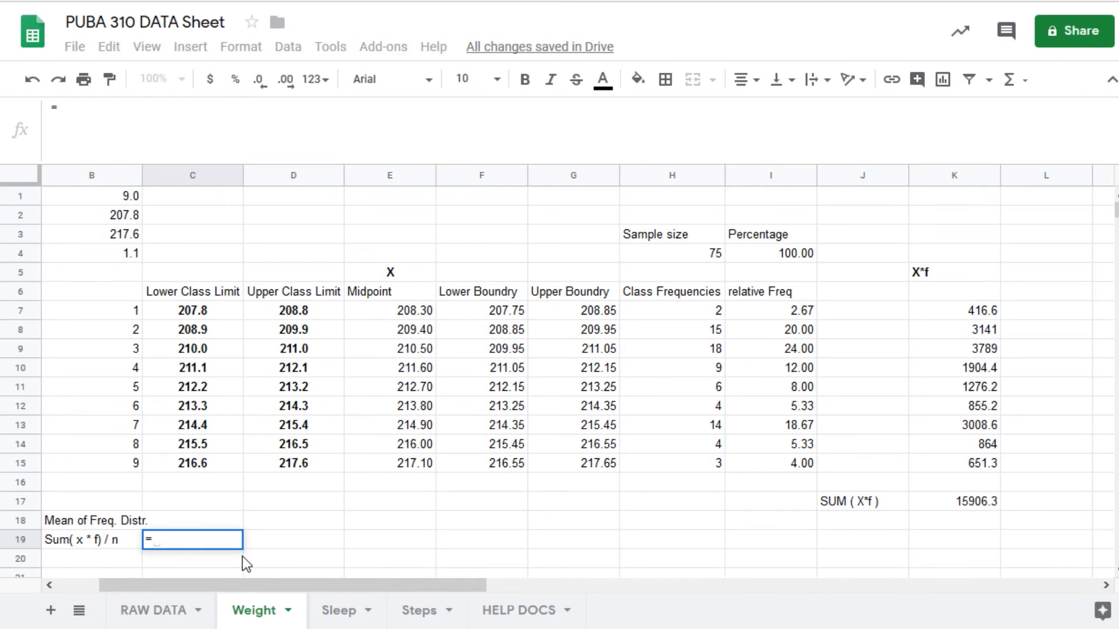
pyautogui.click(967, 504)
pyautogui.write('/')
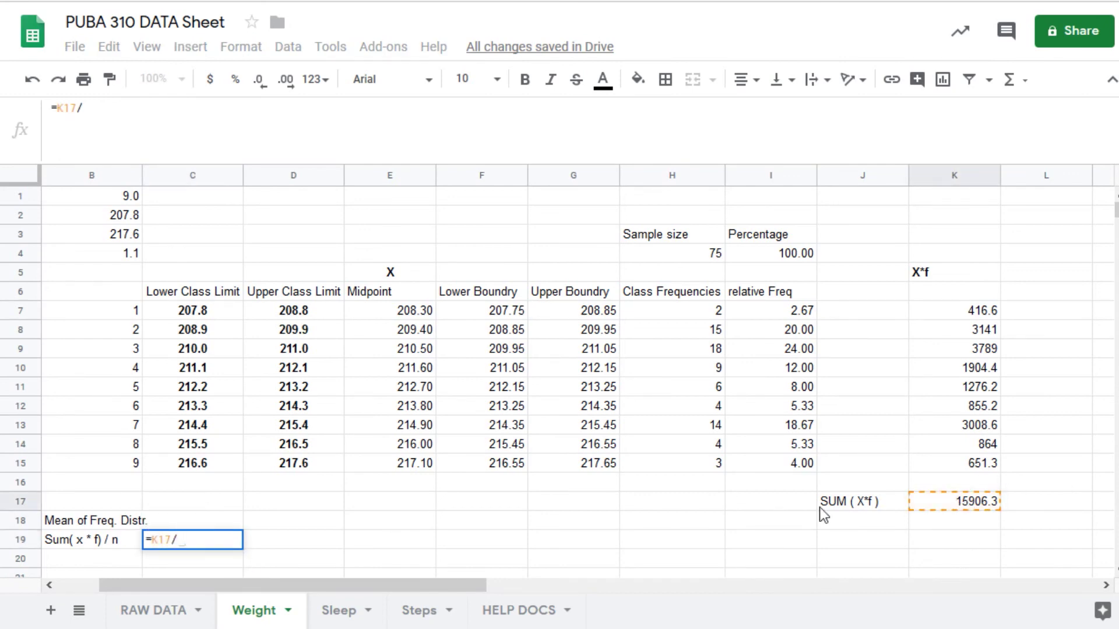
pyautogui.click(676, 255)
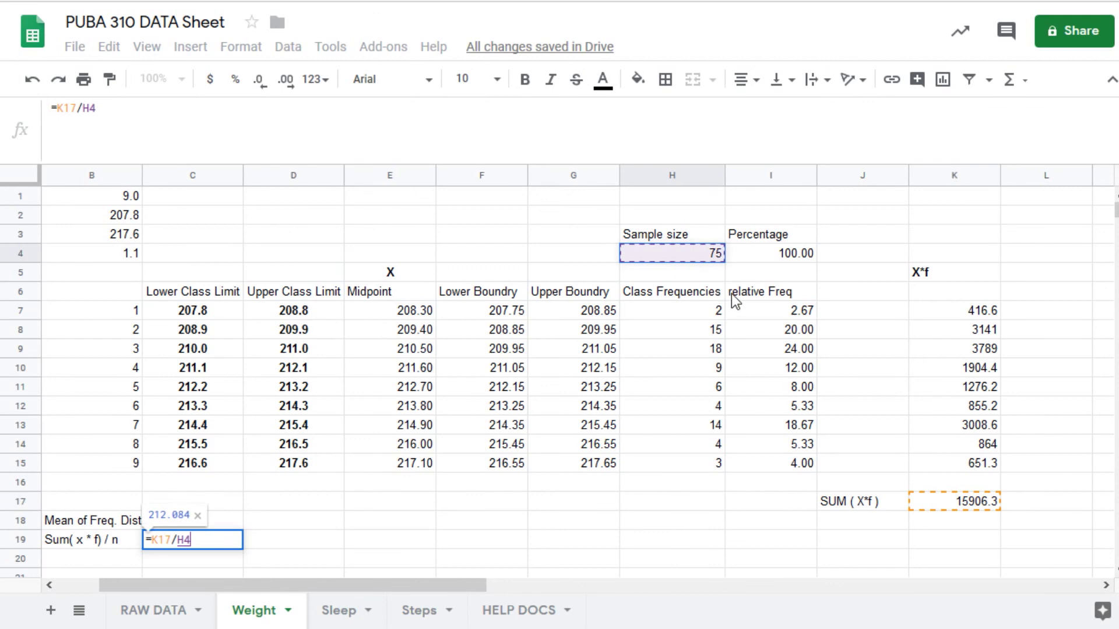
pyautogui.press('Return')
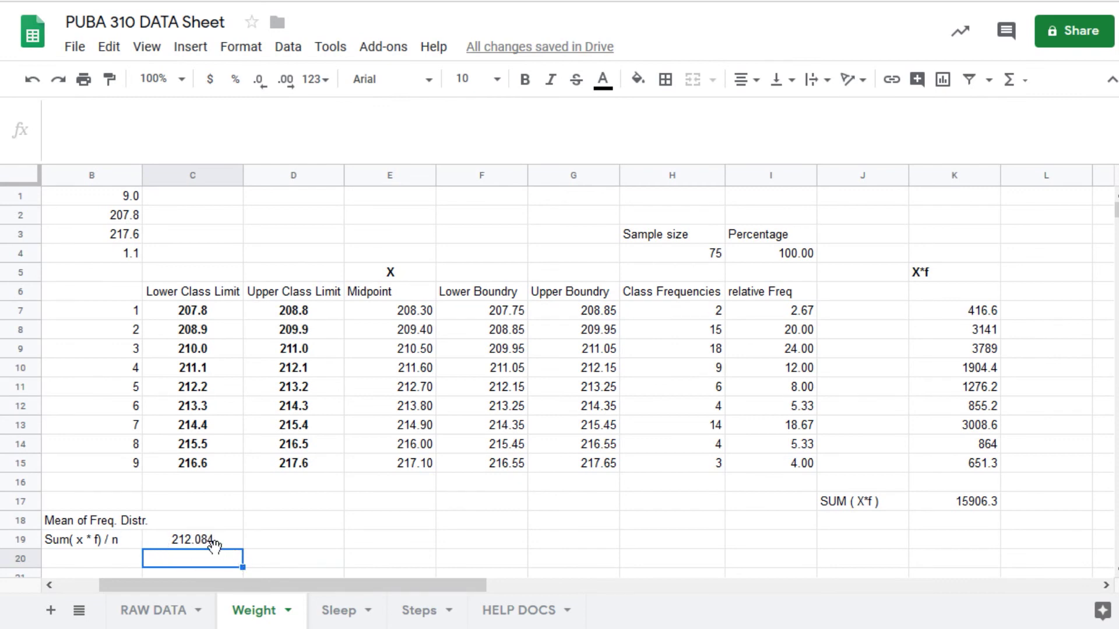
# - Compare the frequency distribution mean in C19 with the average weight in cell C81 of the RAW DATA sheet
pyautogui.moveTo(228, 591); pyautogui.dragTo(212, 582)
pyautogui.click(281, 538)
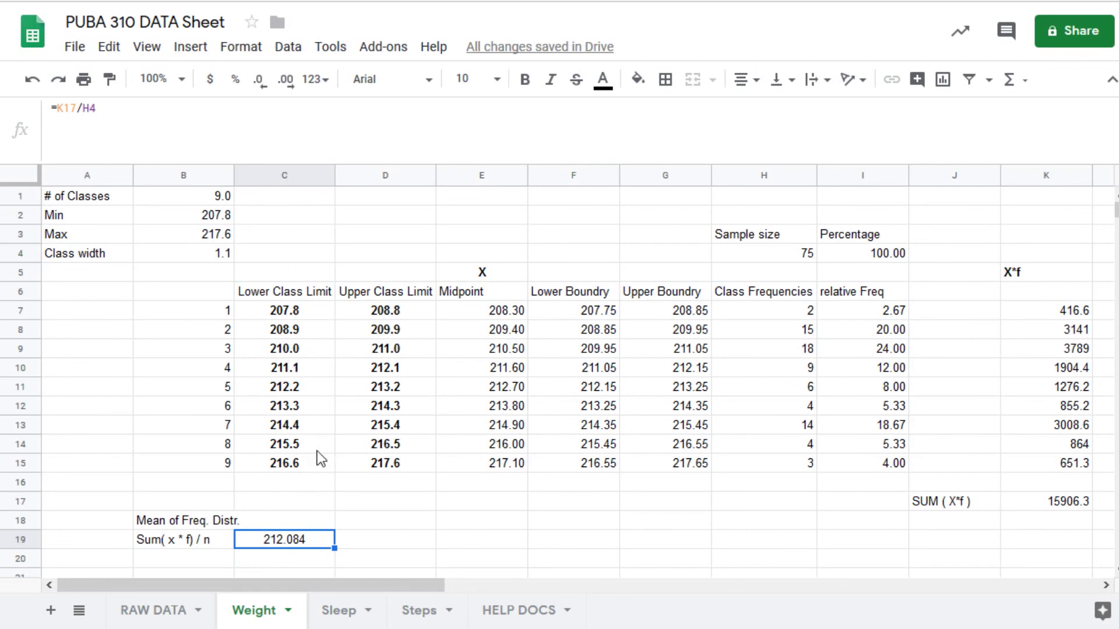
pyautogui.click(163, 609)
pyautogui.scroll(-20, 211, 481)
pyautogui.scroll(3, 213, 485)
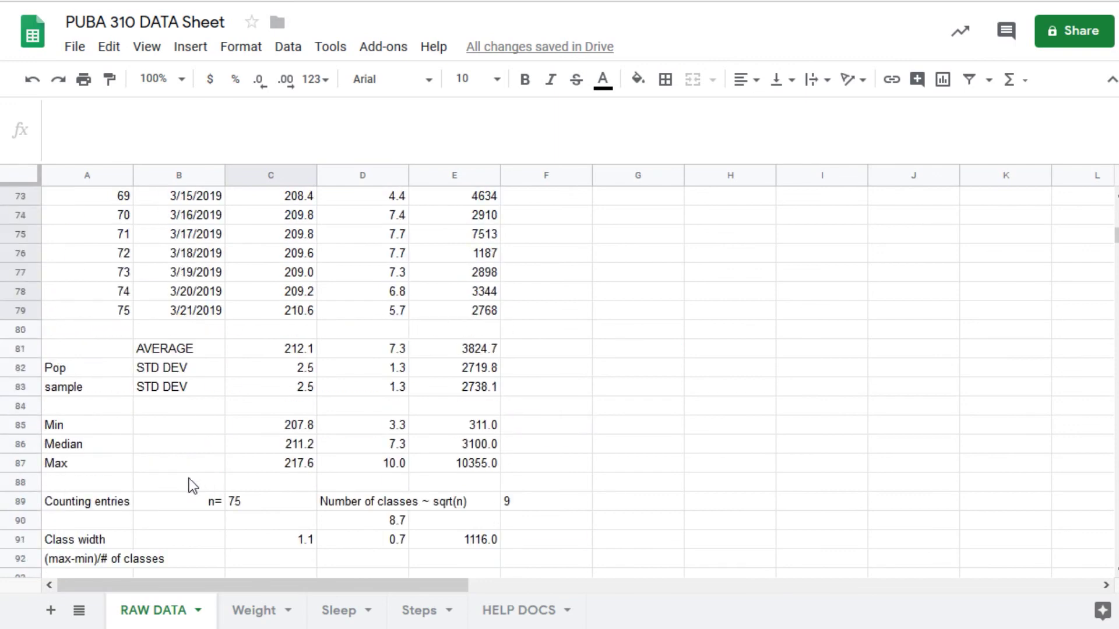
pyautogui.click(182, 350)
pyautogui.click(291, 350)
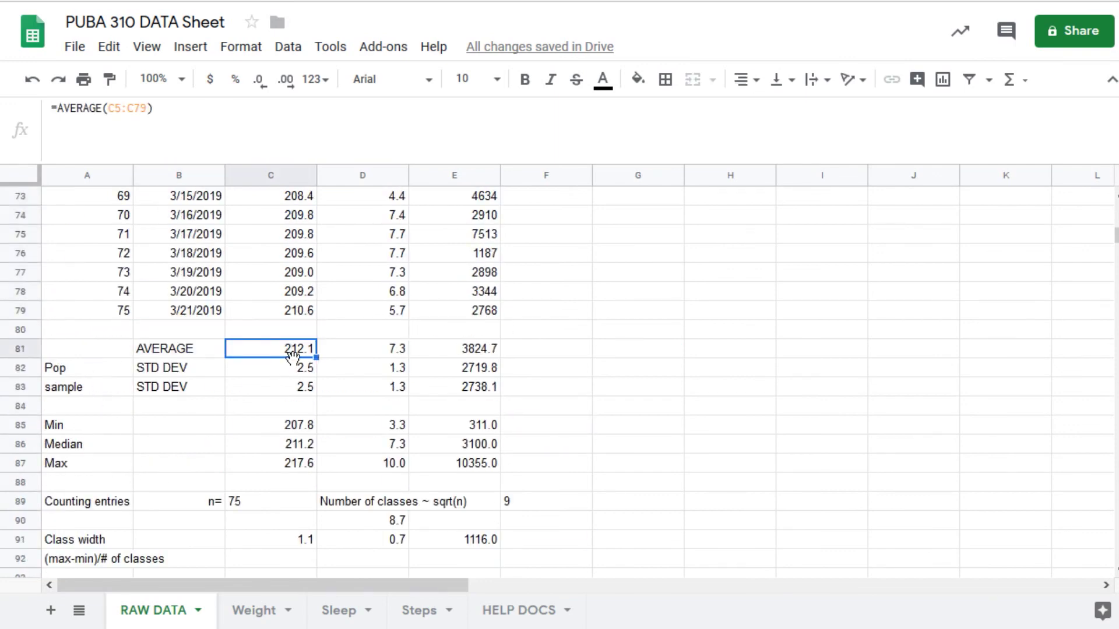
pyautogui.click(257, 611)
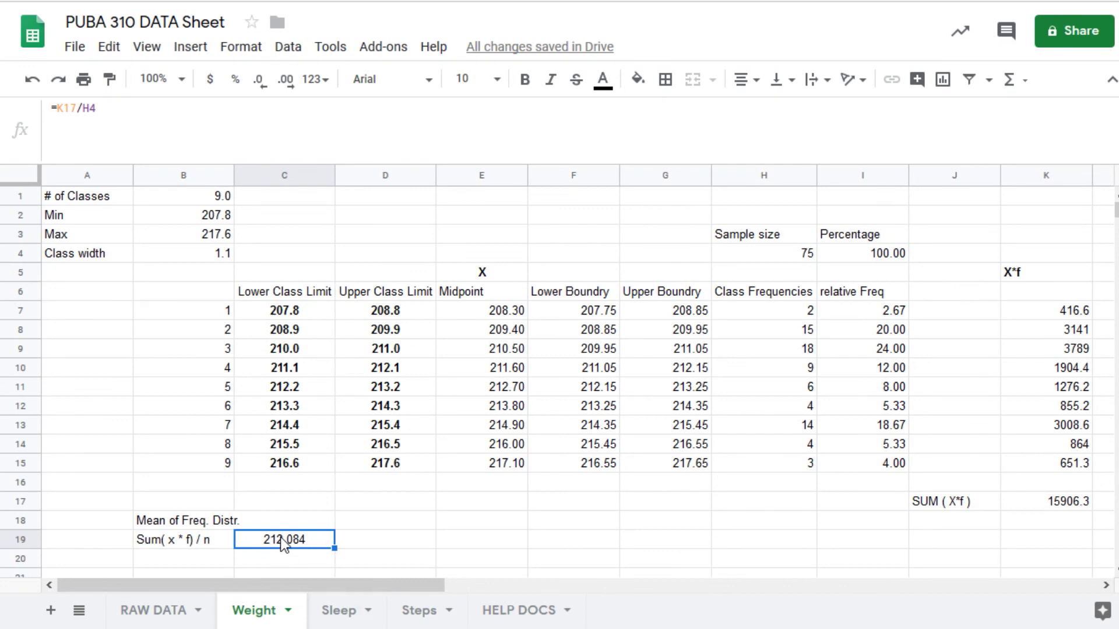
pyautogui.click(154, 610)
pyautogui.scroll(1, 293, 307)
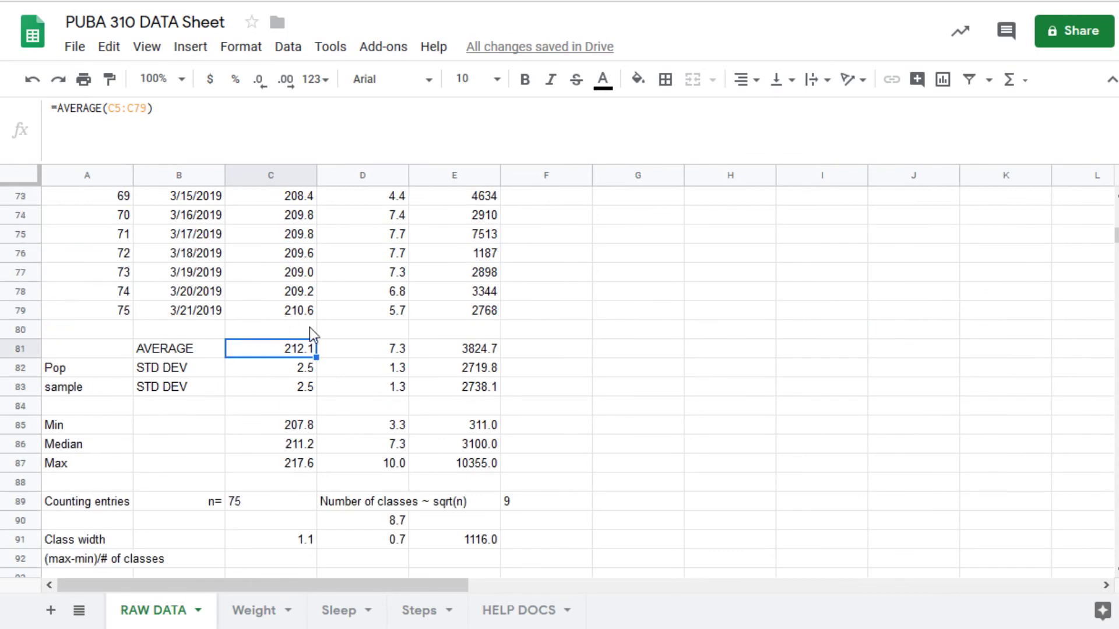
pyautogui.click(253, 610)
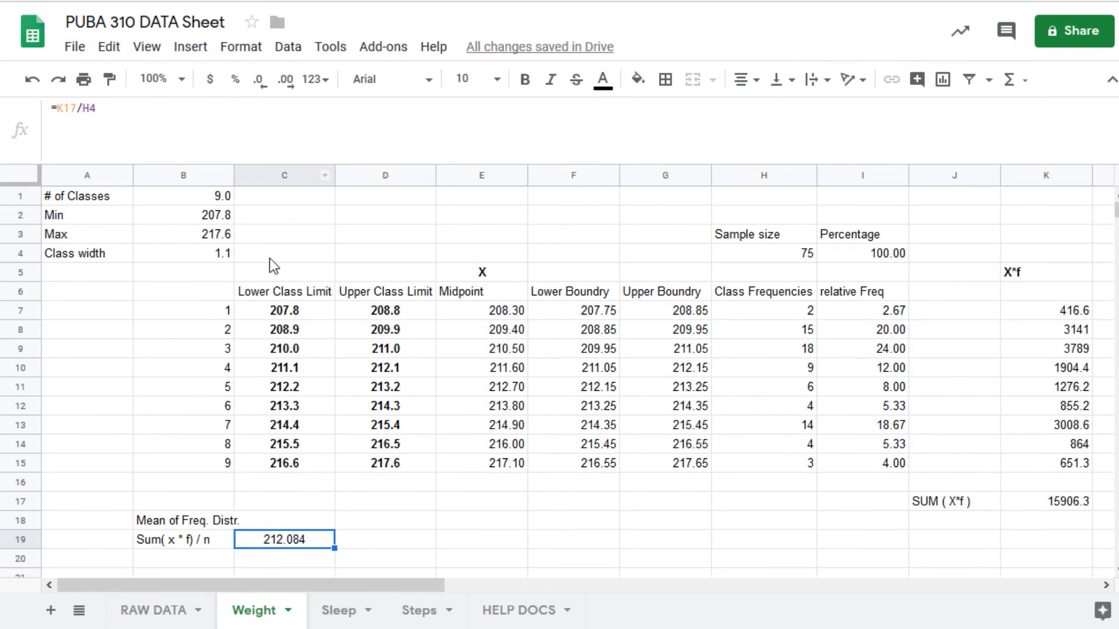
# - Try to insert a chart of the midpoints in E7:E15 and the class frequencies in H7:H15
pyautogui.scroll(-1, 569, 483)
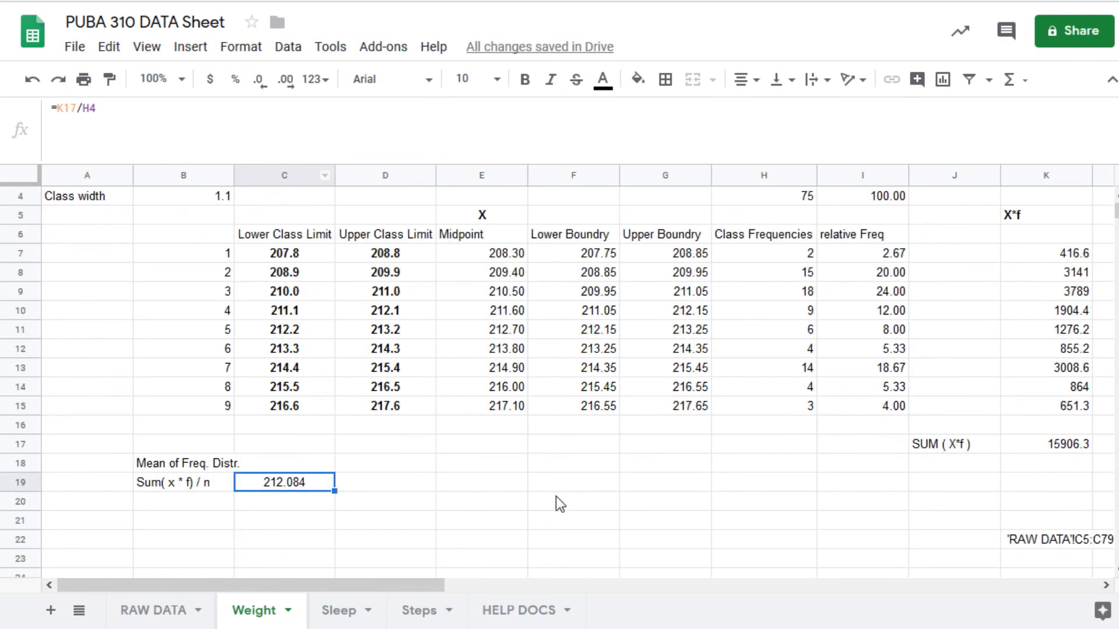
pyautogui.moveTo(498, 254); pyautogui.dragTo(490, 405)
pyautogui.keyDown('ctrl'); pyautogui.moveTo(788, 252); pyautogui.dragTo(788, 407); pyautogui.keyUp('ctrl')
pyautogui.click(185, 49)
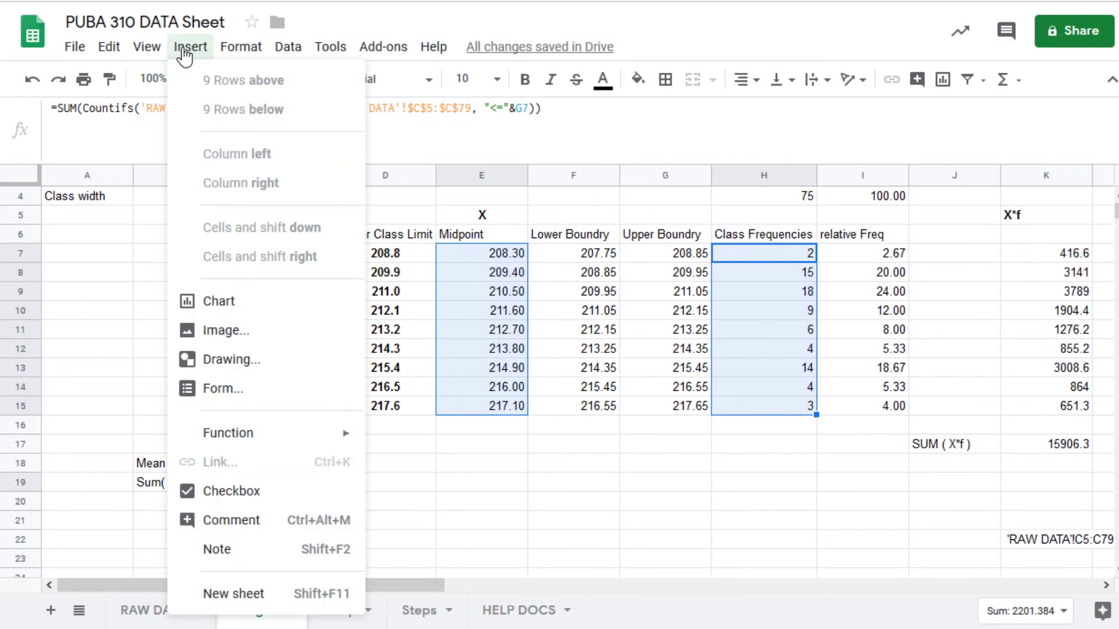
pyautogui.click(228, 300)
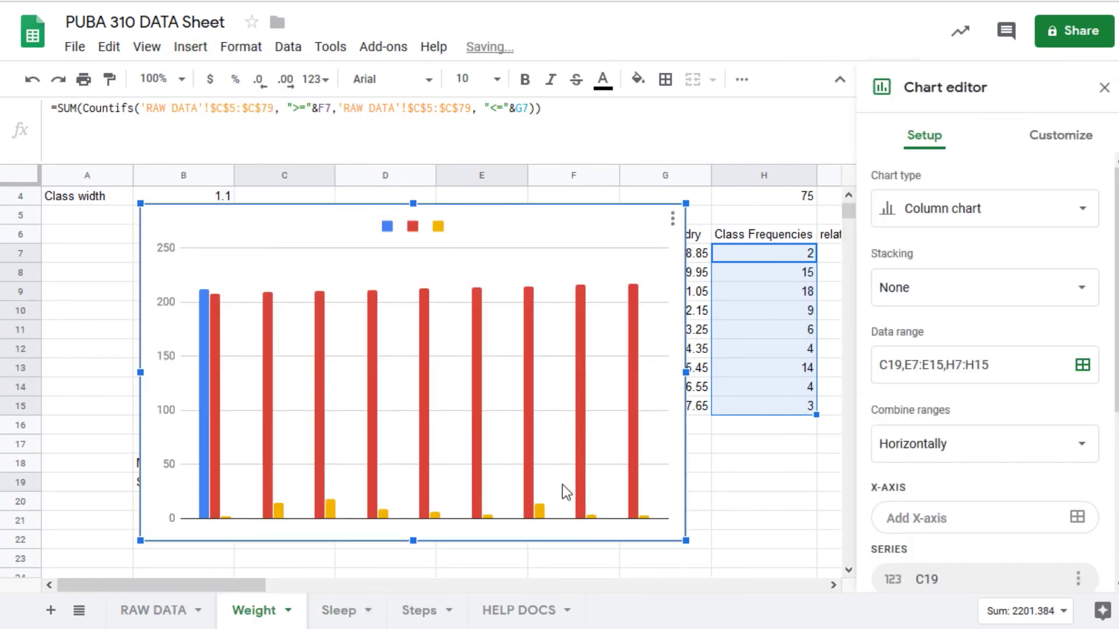
pyautogui.scroll(1, 470, 473)
pyautogui.scroll(-1, 469, 474)
pyautogui.scroll(1, 465, 471)
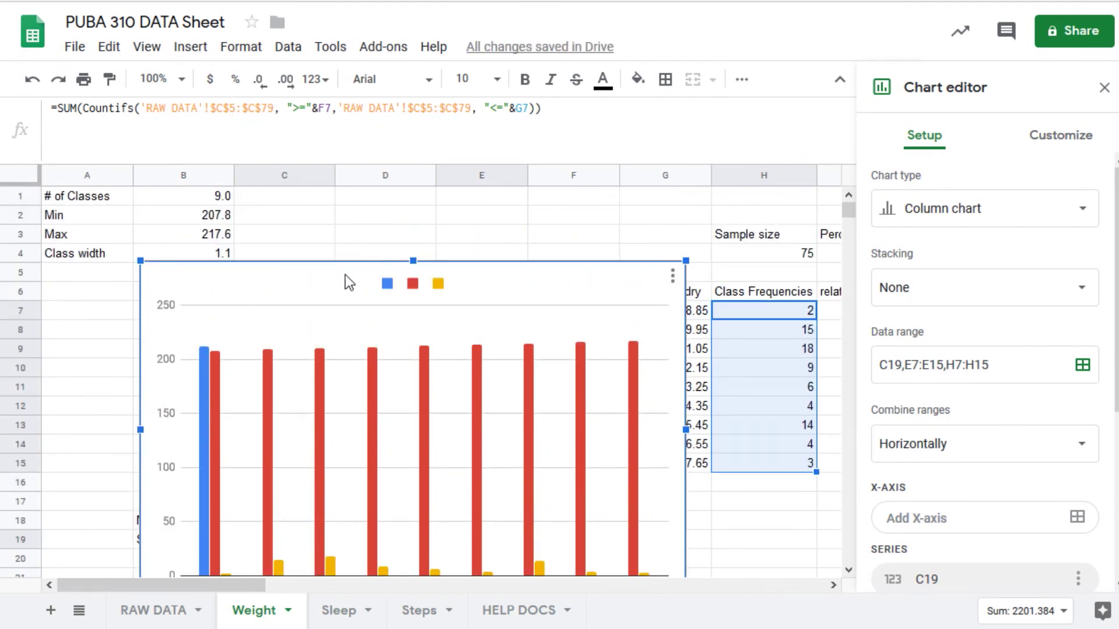
# - Change the scatter chart of midpoints and class frequencies to a column chart
pyautogui.scroll(-3, 425, 367)
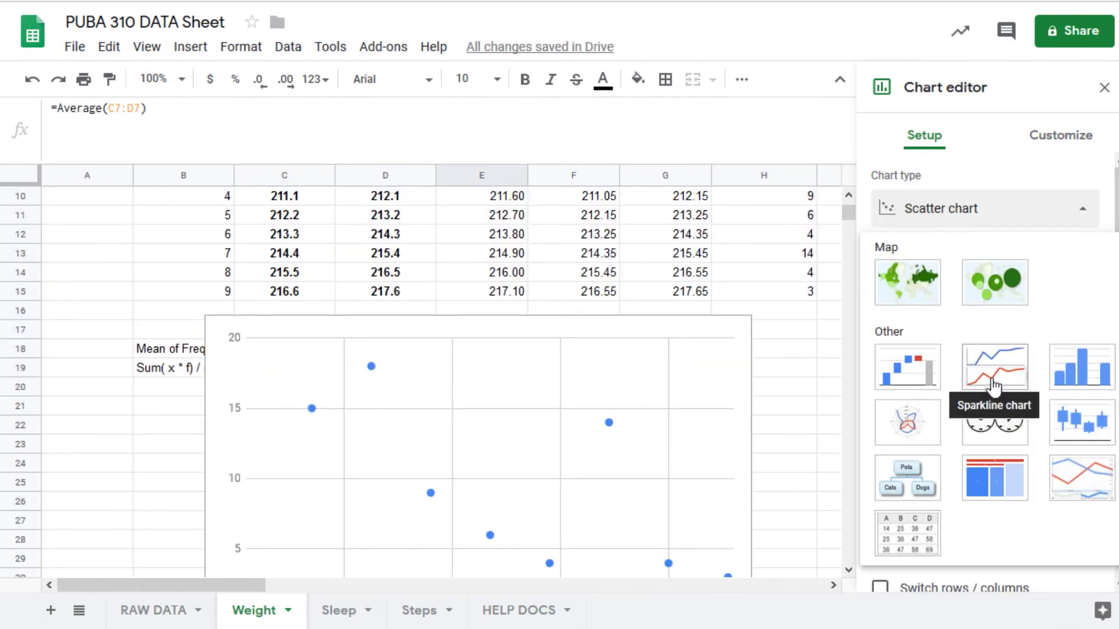
pyautogui.scroll(10, 934, 525)
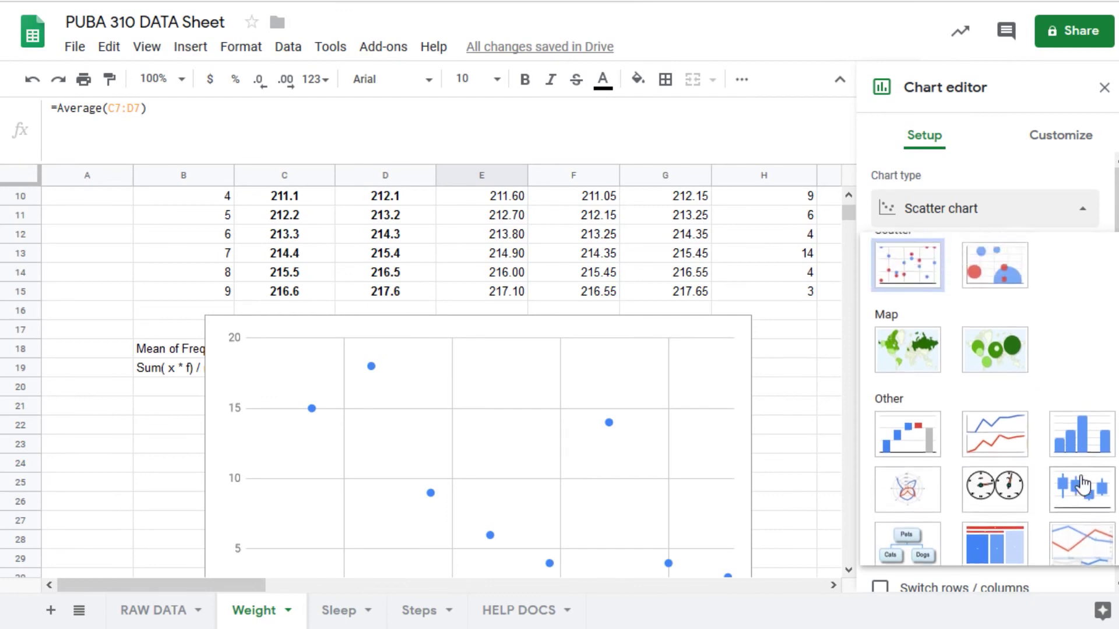
pyautogui.scroll(3, 1025, 454)
pyautogui.scroll(1, 1022, 456)
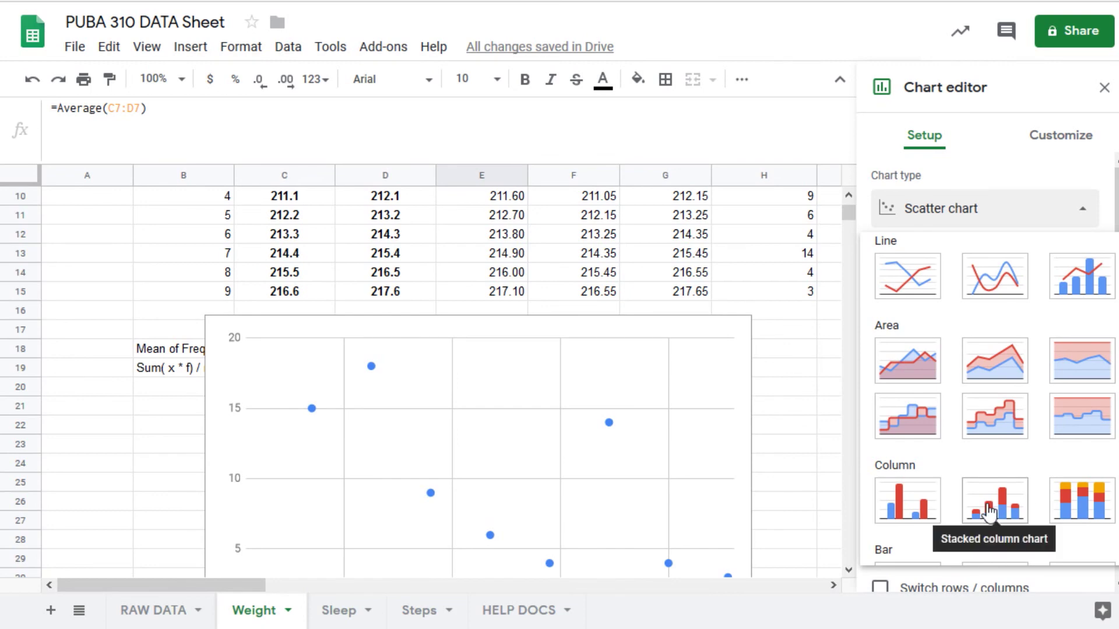
pyautogui.scroll(-3, 1025, 501)
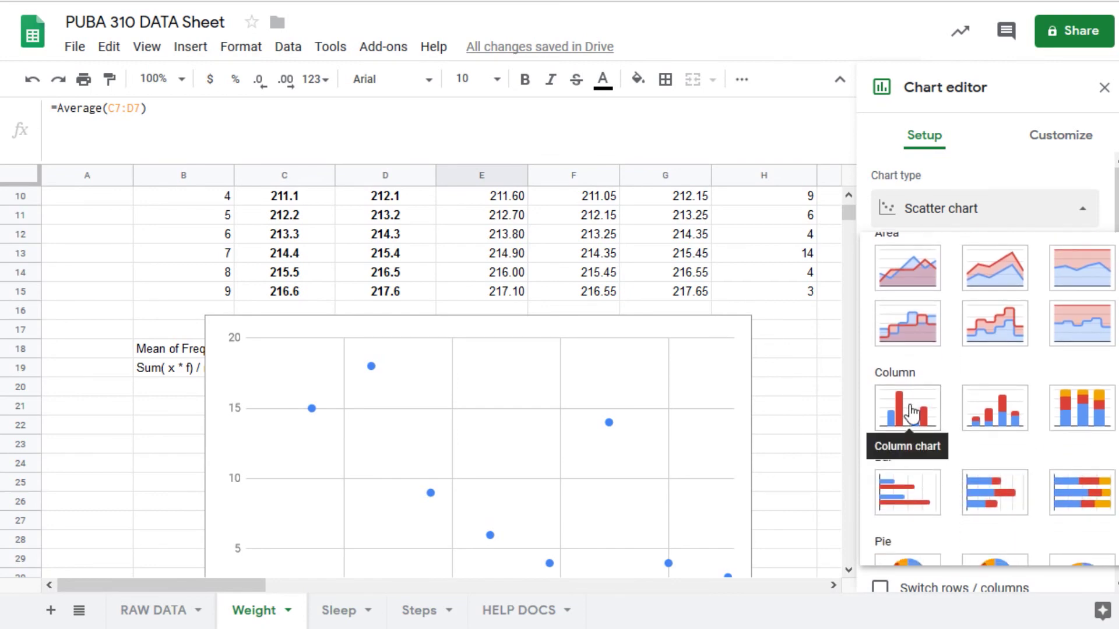
pyautogui.click(910, 408)
# - Move the column chart below the mean calculation to about row 27 and delete the stray RAW DATA range text in K22
pyautogui.scroll(-3, 708, 438)
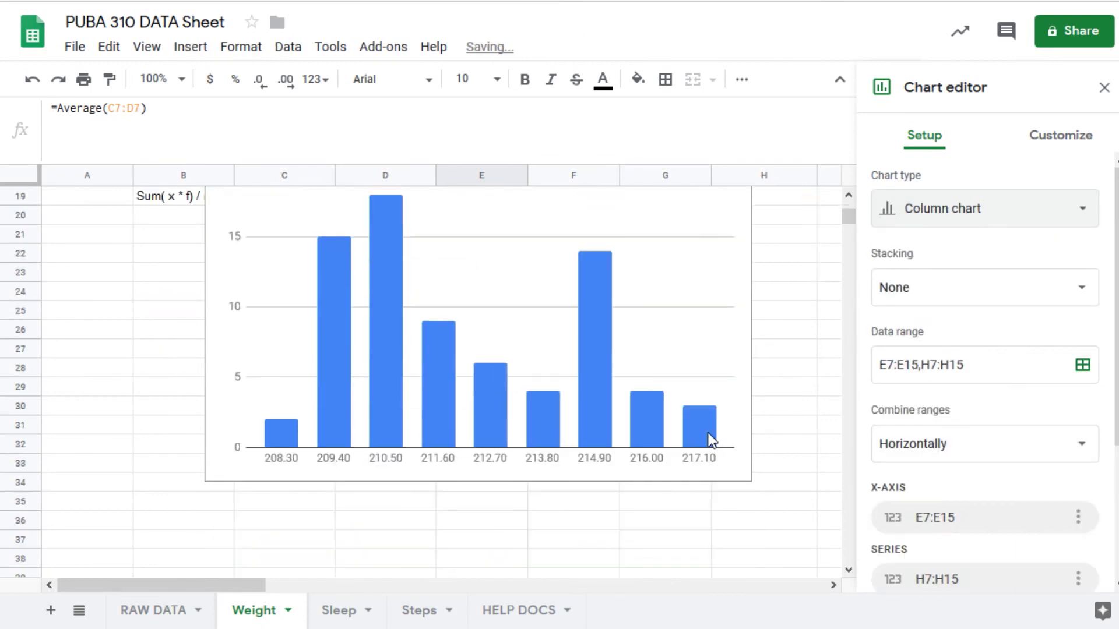
pyautogui.scroll(2, 710, 498)
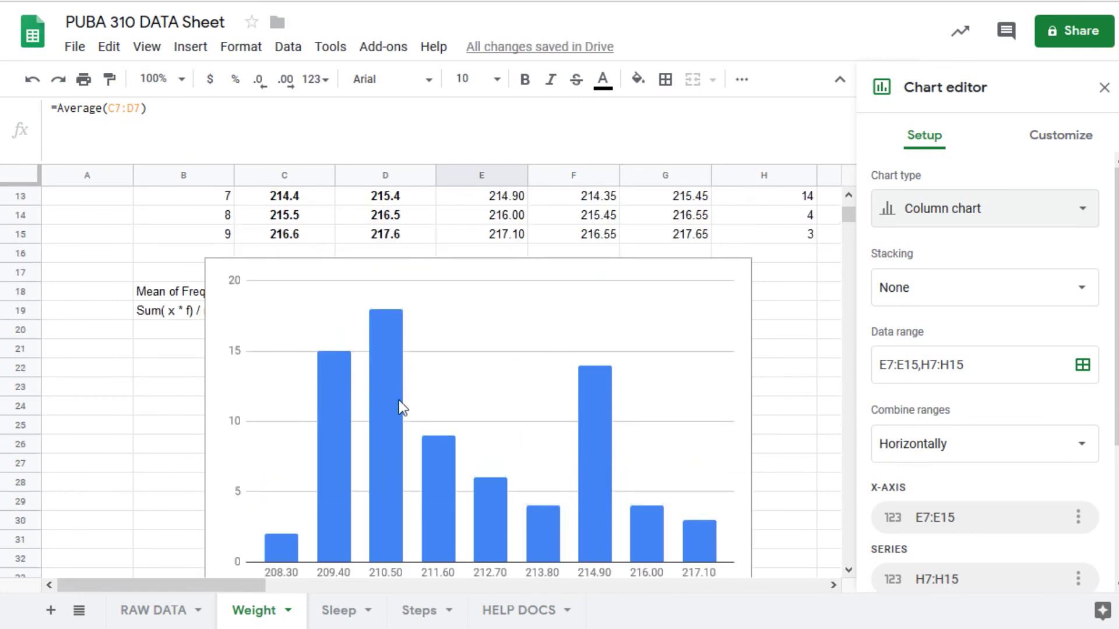
pyautogui.scroll(1, 784, 348)
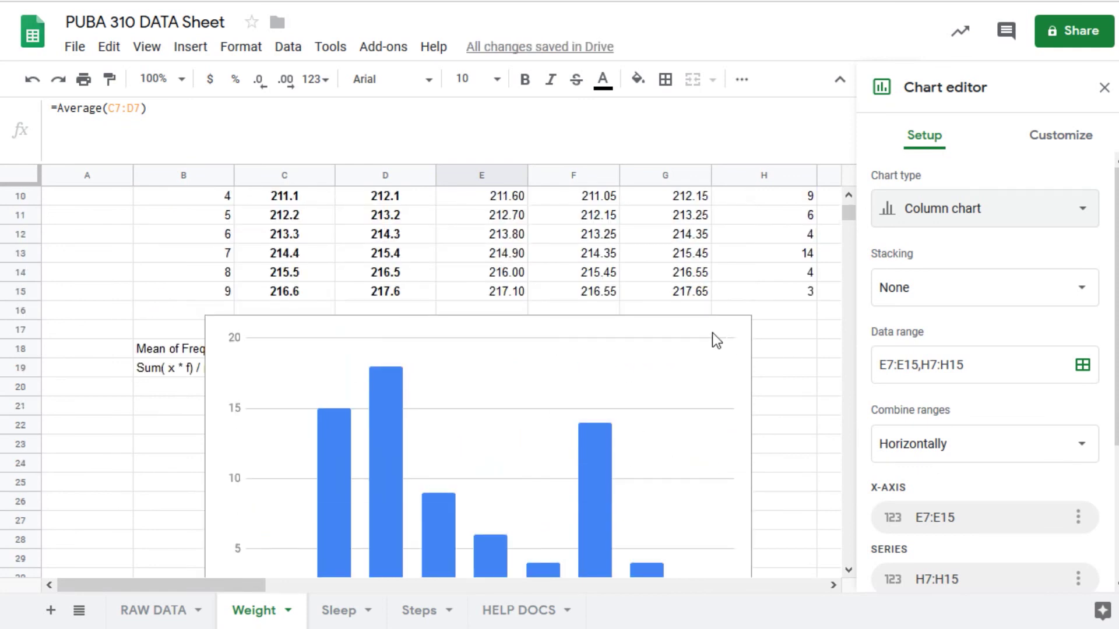
pyautogui.scroll(-2, 533, 404)
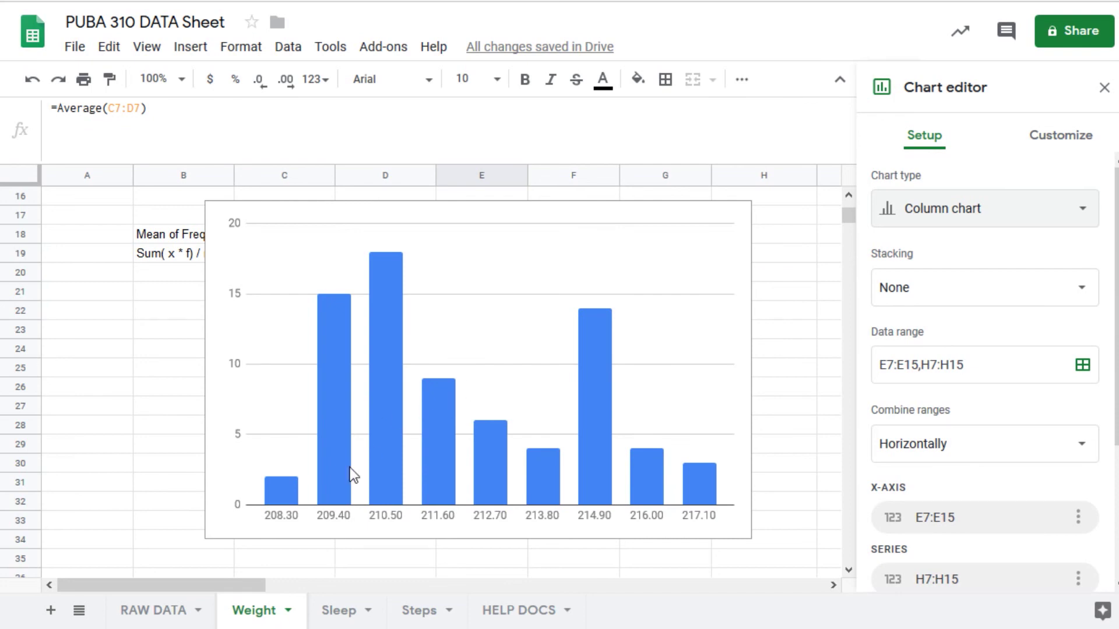
pyautogui.scroll(4, 551, 334)
pyautogui.scroll(-4, 744, 340)
pyautogui.click(782, 349)
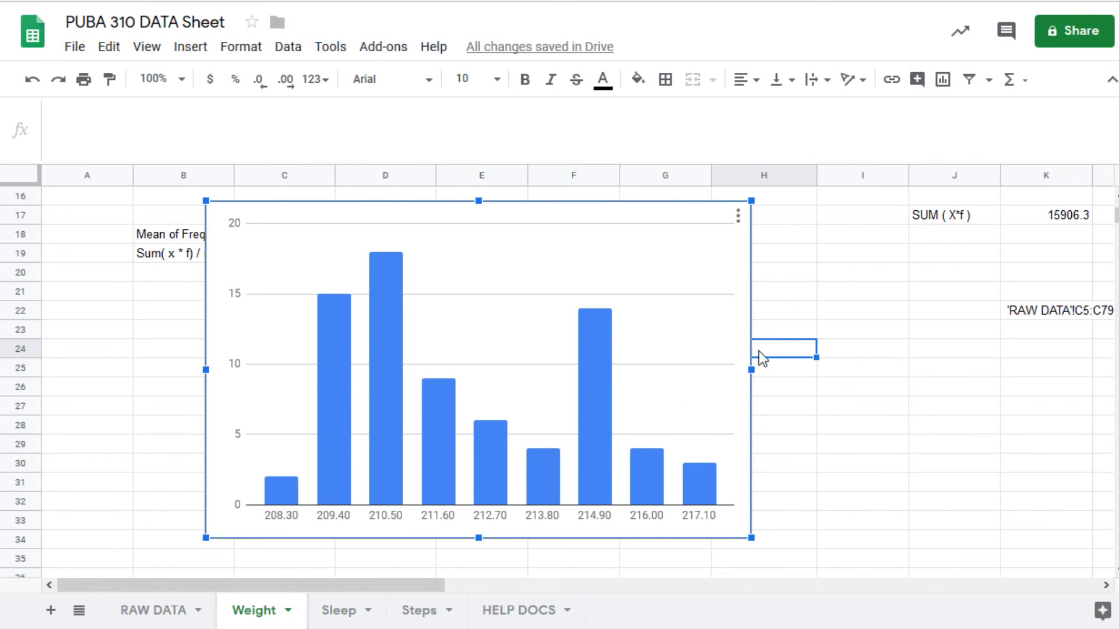
pyautogui.moveTo(636, 230); pyautogui.dragTo(588, 434)
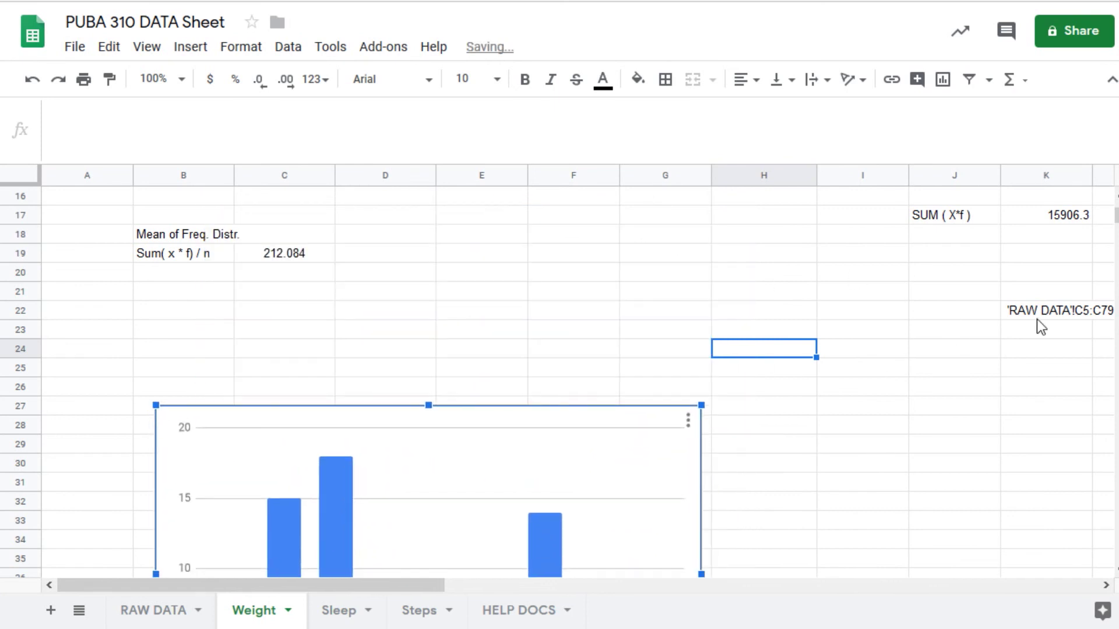
pyautogui.click(1040, 318)
pyautogui.press('Delete')
# - Review the finished Weight sheet, from the frequency distribution table and mean down to the column chart
pyautogui.scroll(-4, 638, 442)
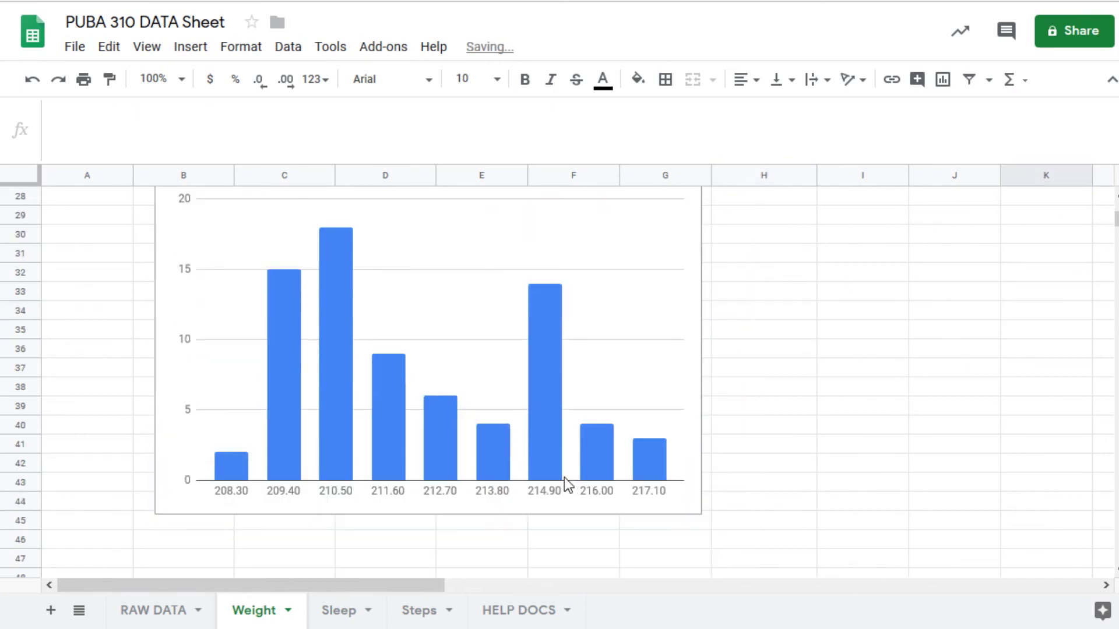
pyautogui.scroll(9, 509, 382)
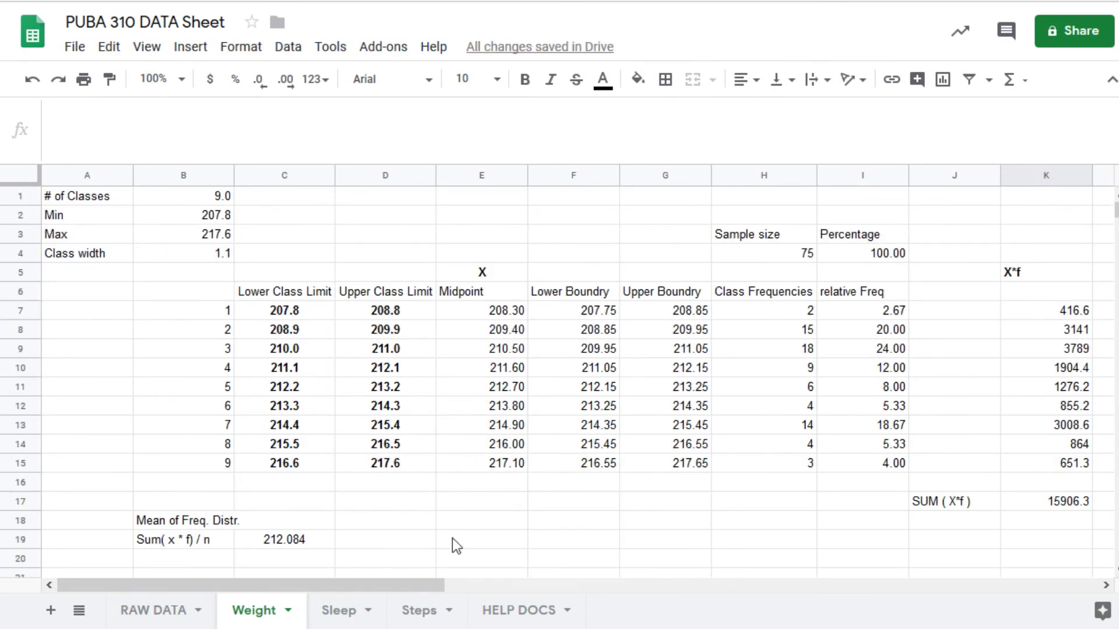
pyautogui.scroll(-5, 559, 448)
pyautogui.scroll(-6, 542, 420)
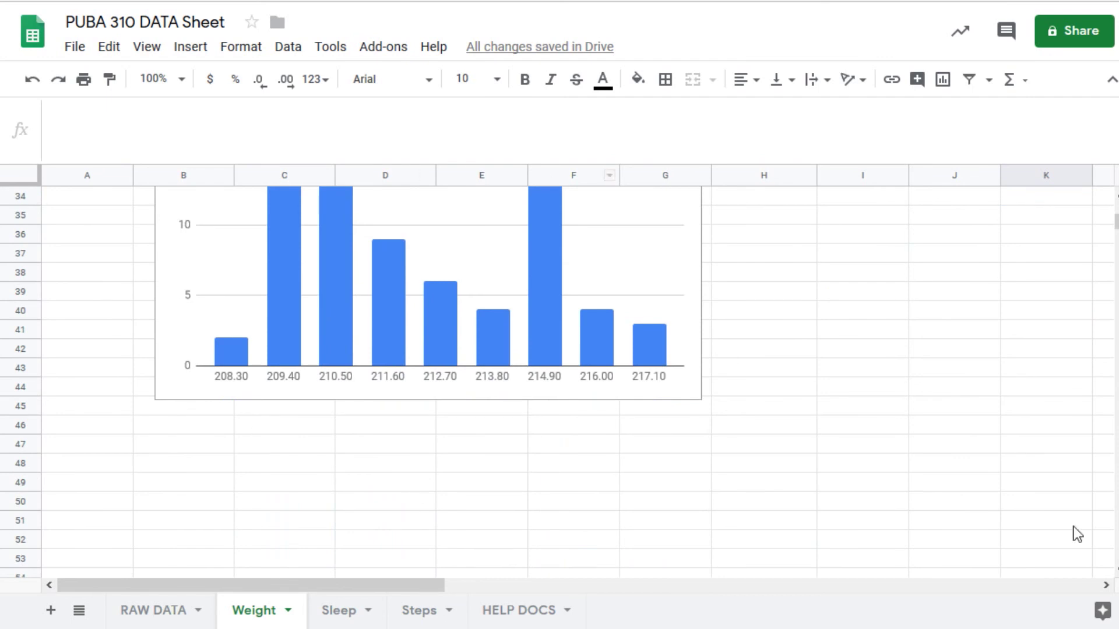
pyautogui.scroll(4, 408, 384)
pyautogui.scroll(7, 423, 397)
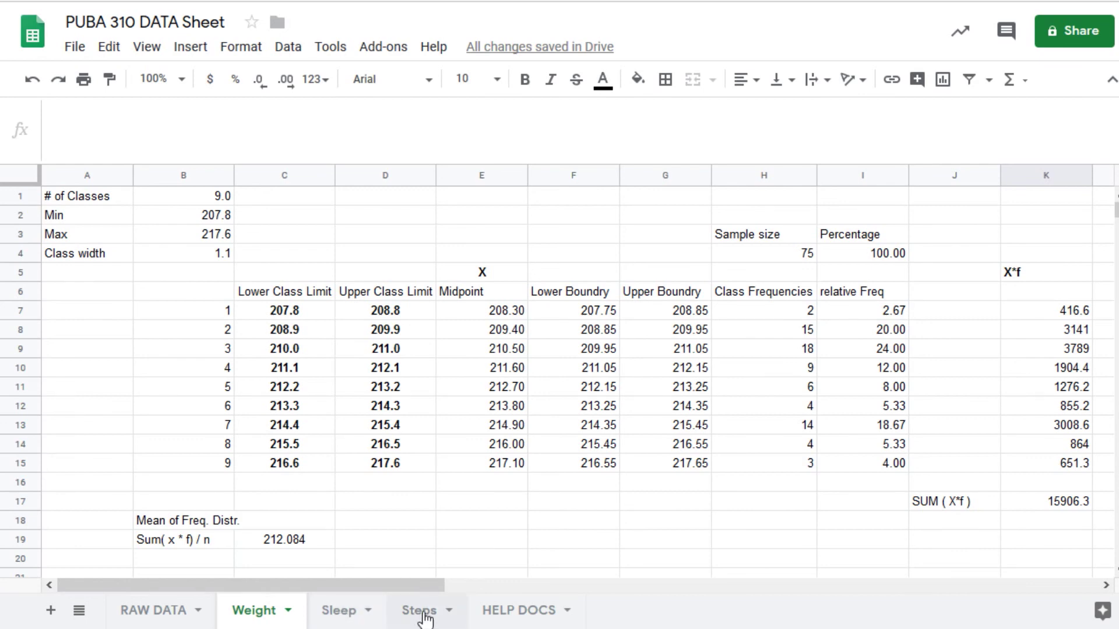
pyautogui.scroll(-3, 438, 397)
pyautogui.scroll(3, 344, 484)
# - Try to copy the whole Weight sheet's contents into the empty Sleep sheet, starting at cell A1
pyautogui.click(153, 355)
pyautogui.click(58, 356)
pyautogui.hotkey('ctrl', 'a')
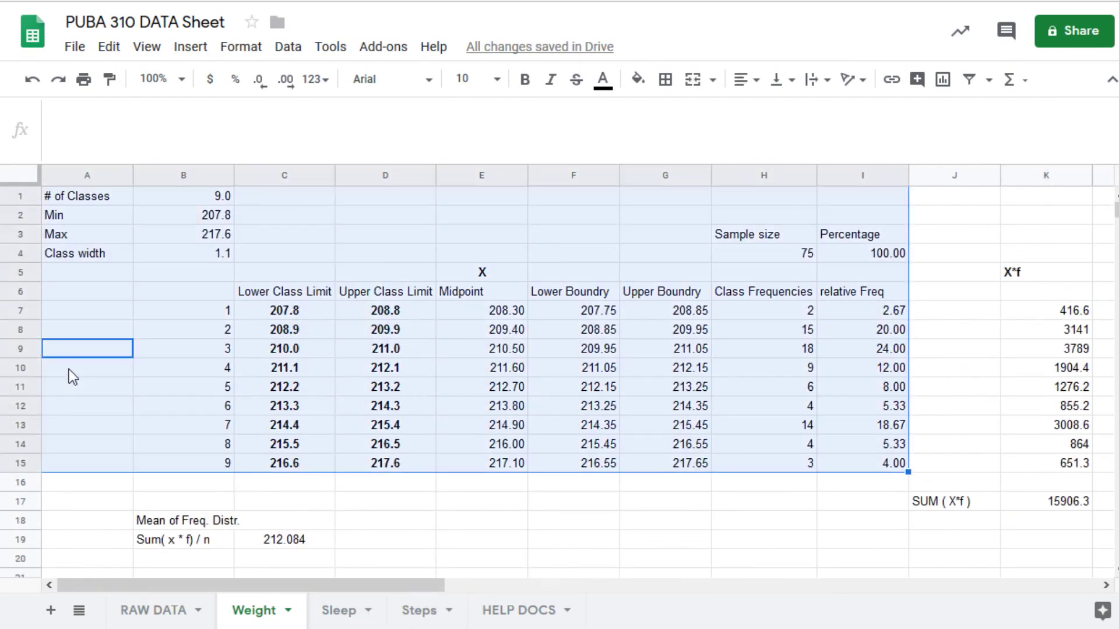
pyautogui.hotkey('ctrl', 'a')
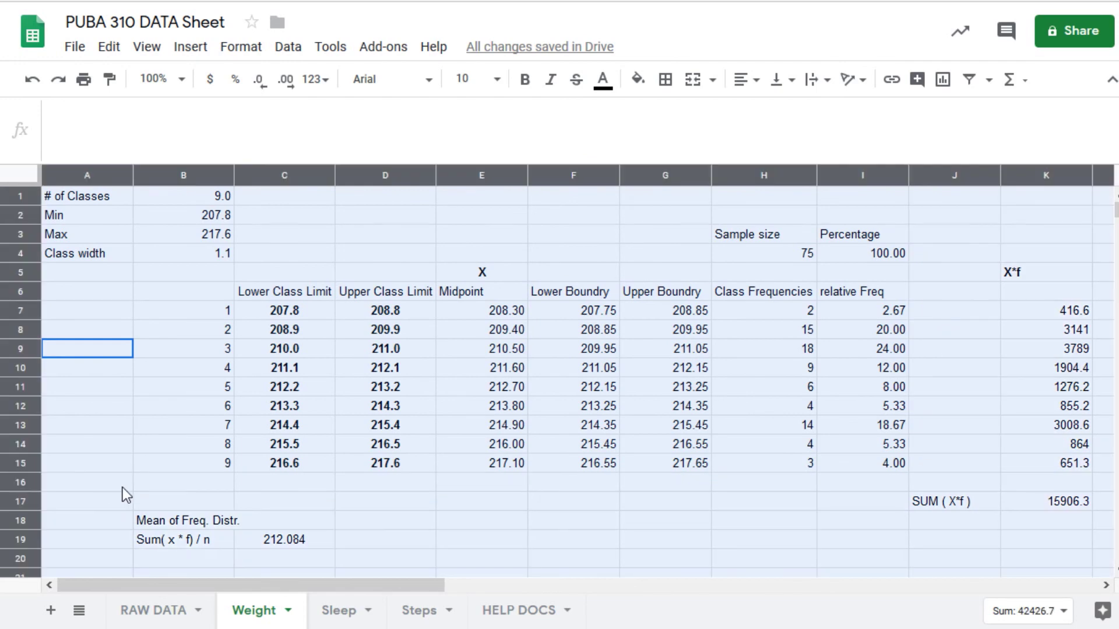
pyautogui.click(350, 610)
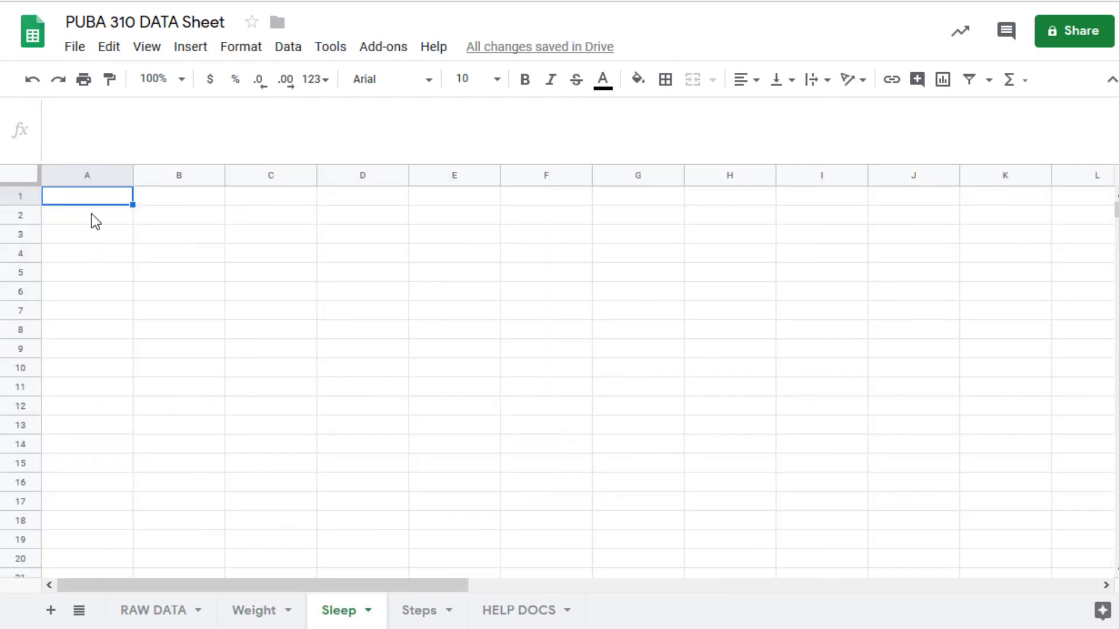
pyautogui.hotkey('ctrl', 'v')
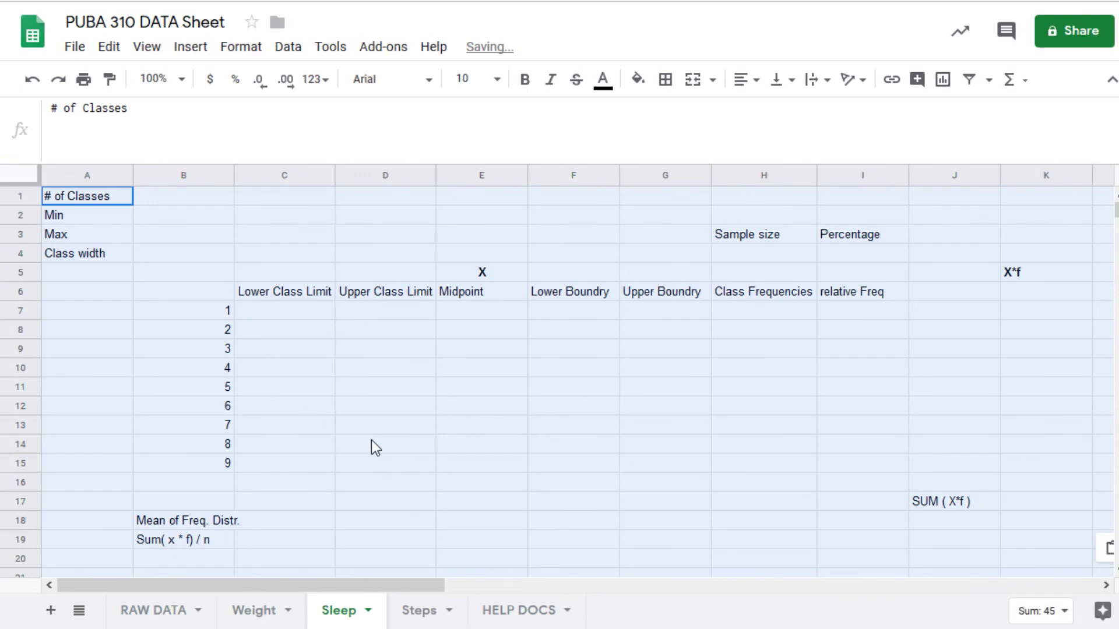
# - Look through the pasted Sleep sheet below the mean calculation to check whether the column chart was copied
pyautogui.scroll(-2, 372, 439)
pyautogui.scroll(-1, 373, 434)
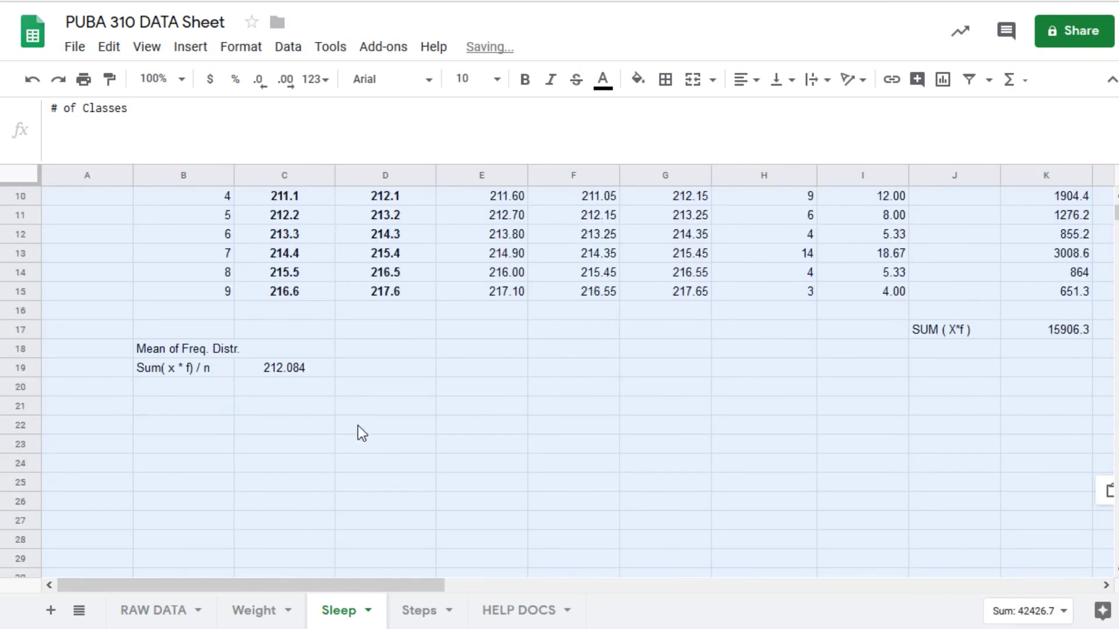
pyautogui.scroll(-9, 357, 425)
pyautogui.scroll(4, 373, 419)
pyautogui.click(396, 414)
pyautogui.scroll(-5, 422, 402)
pyautogui.scroll(13, 384, 418)
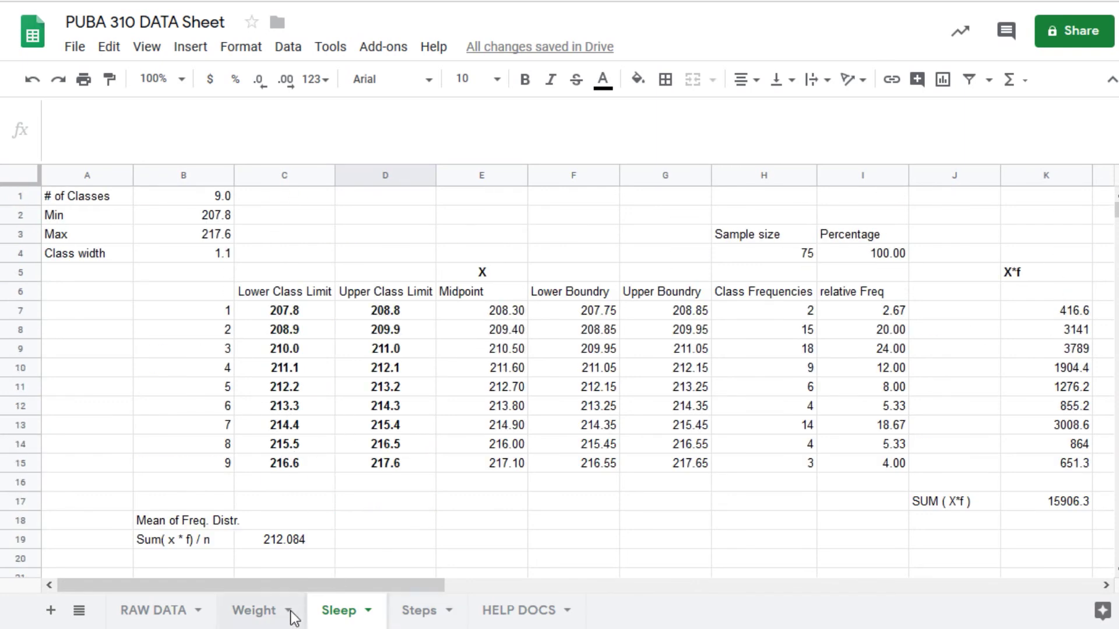
# - Delete the Sleep sheet
pyautogui.click(369, 612)
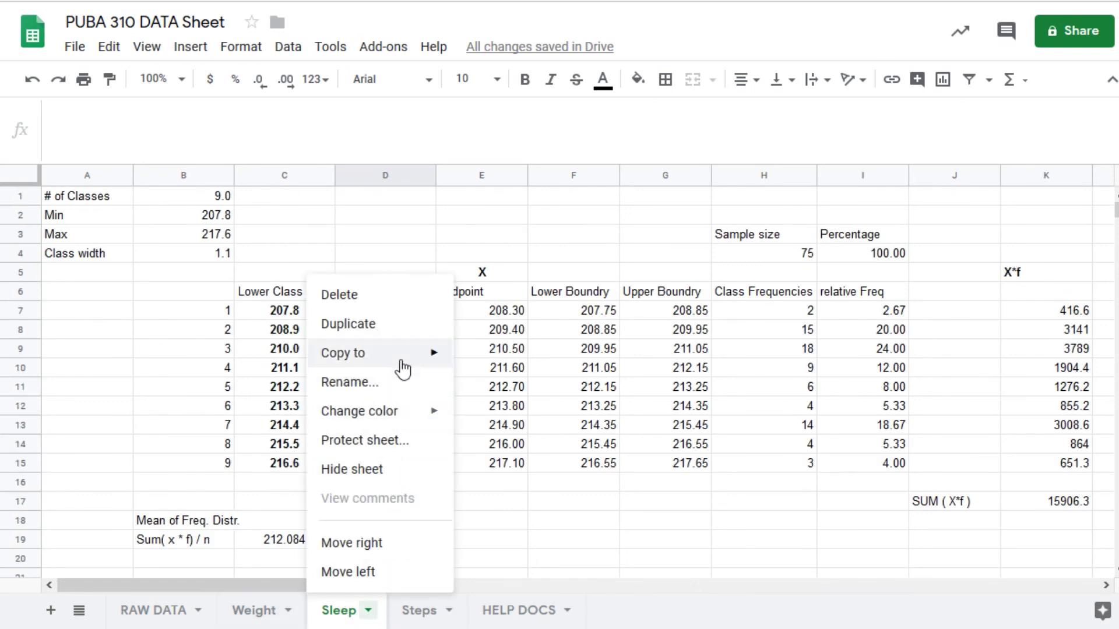
pyautogui.click(350, 296)
pyautogui.click(784, 356)
# - Duplicate the Weight sheet and rename the copy Sleep
pyautogui.click(285, 613)
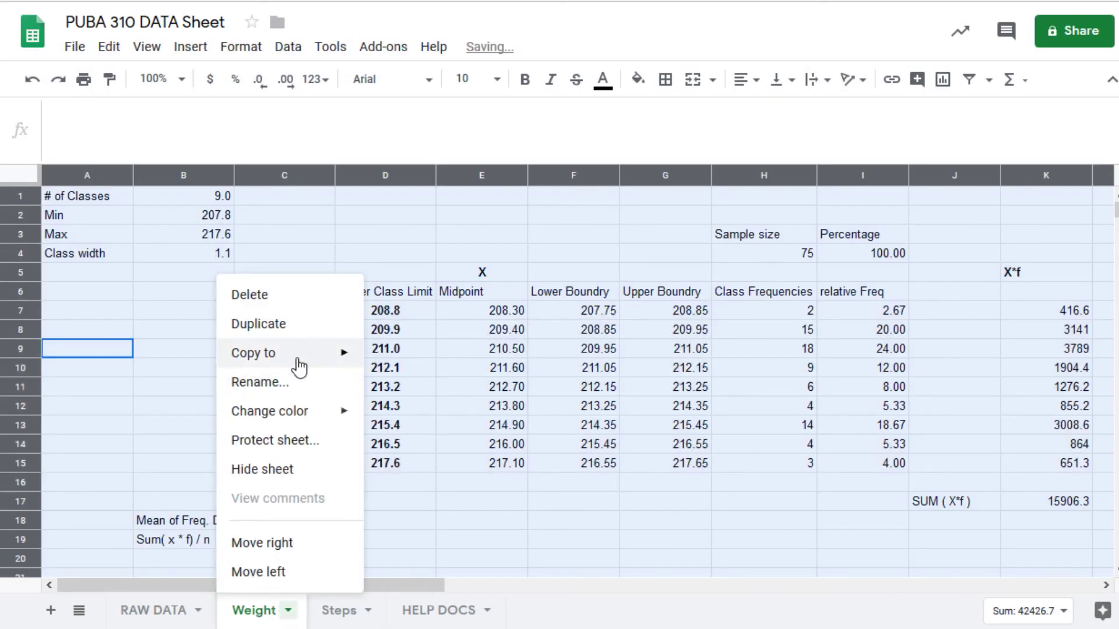
pyautogui.click(258, 324)
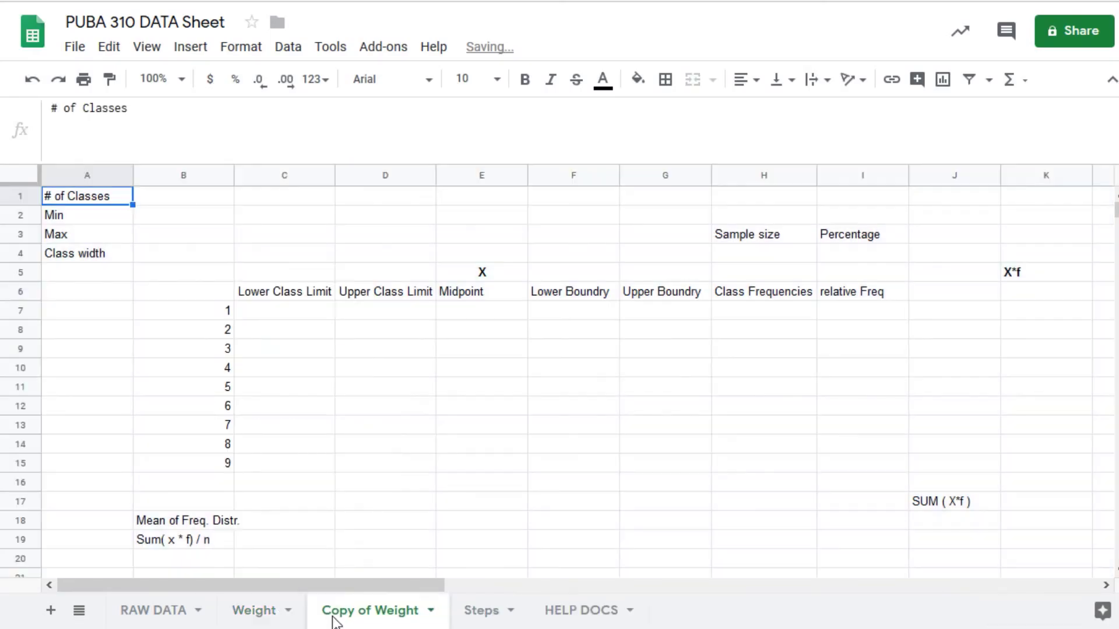
pyautogui.doubleClick(385, 612)
pyautogui.write('Sleep')
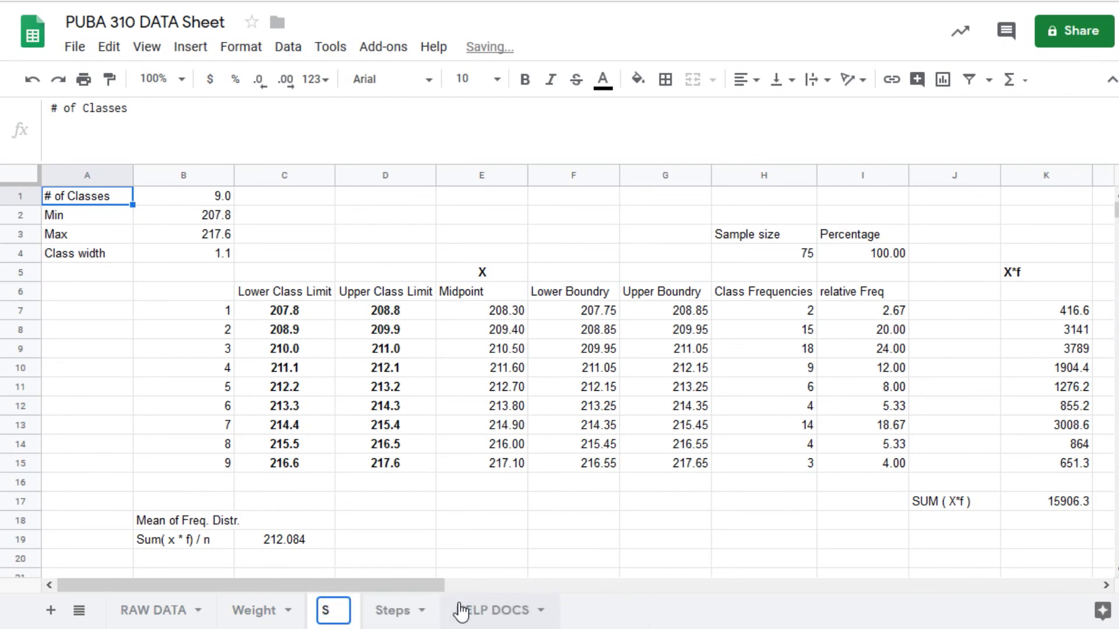
pyautogui.press('Return')
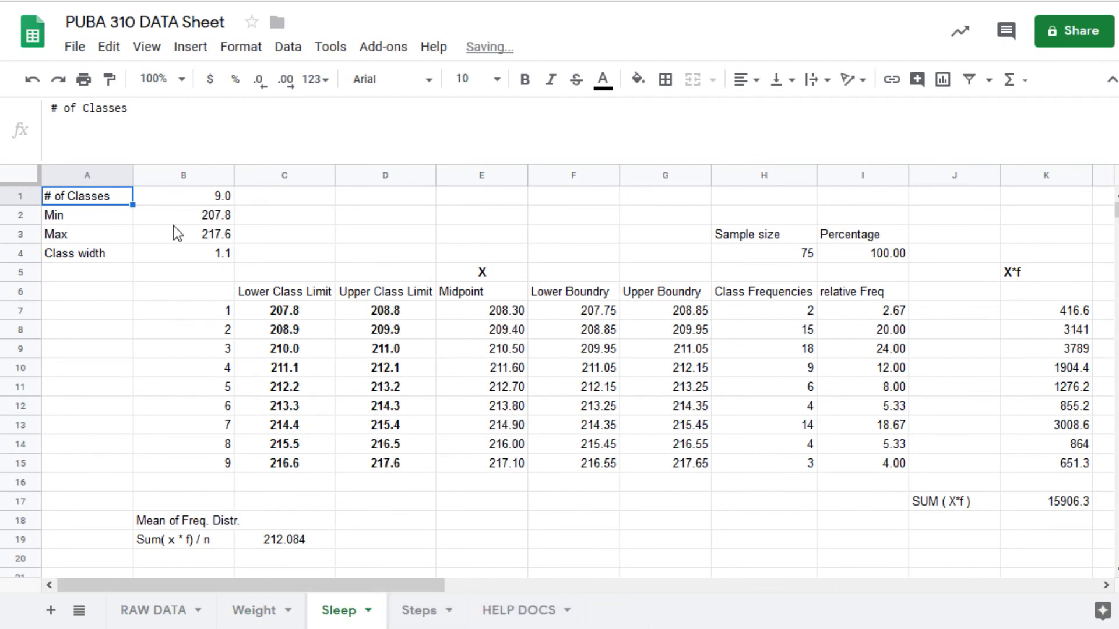
# - Change the Sleep sheet's Min formula in B2 to =Value('RAW DATA'!D85)
pyautogui.click(207, 213)
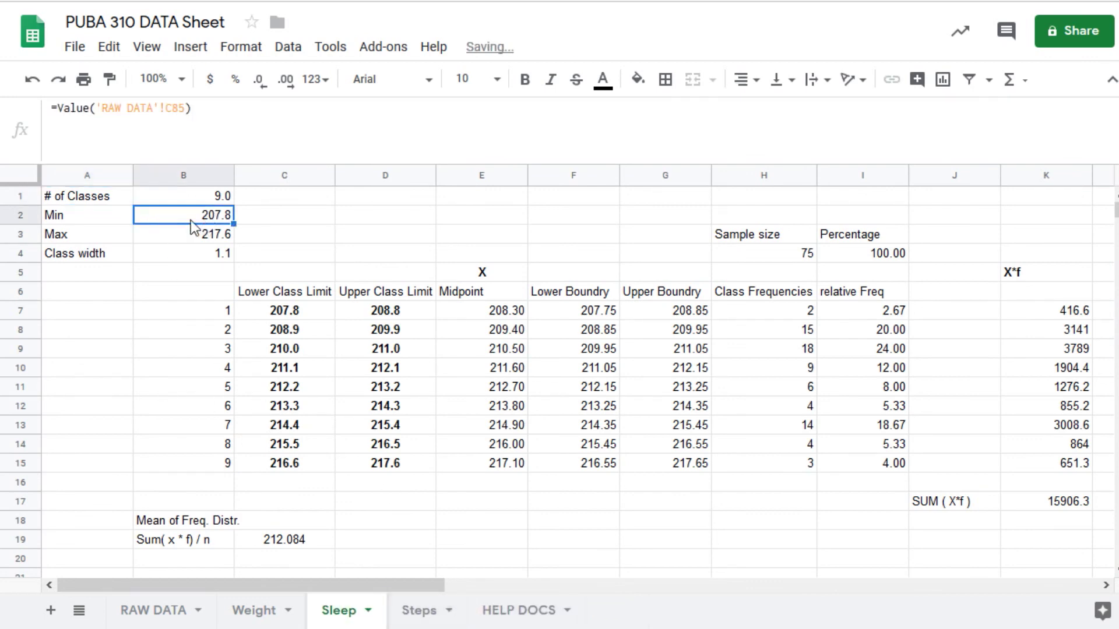
pyautogui.click(166, 109)
pyautogui.press('BackSpace')
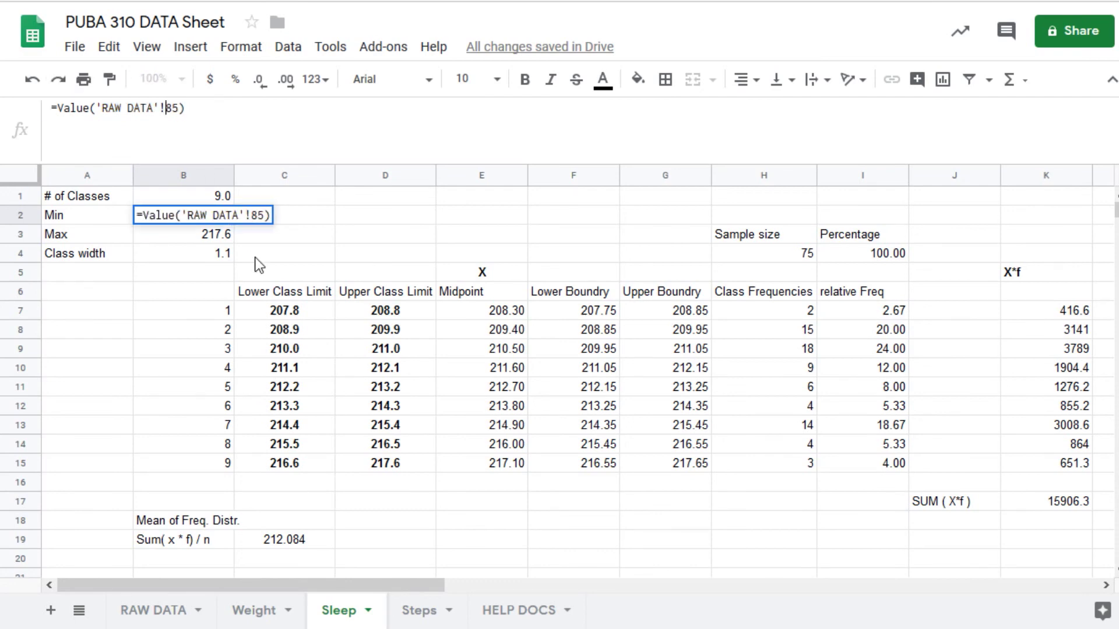
pyautogui.write('D')
pyautogui.press('Return')
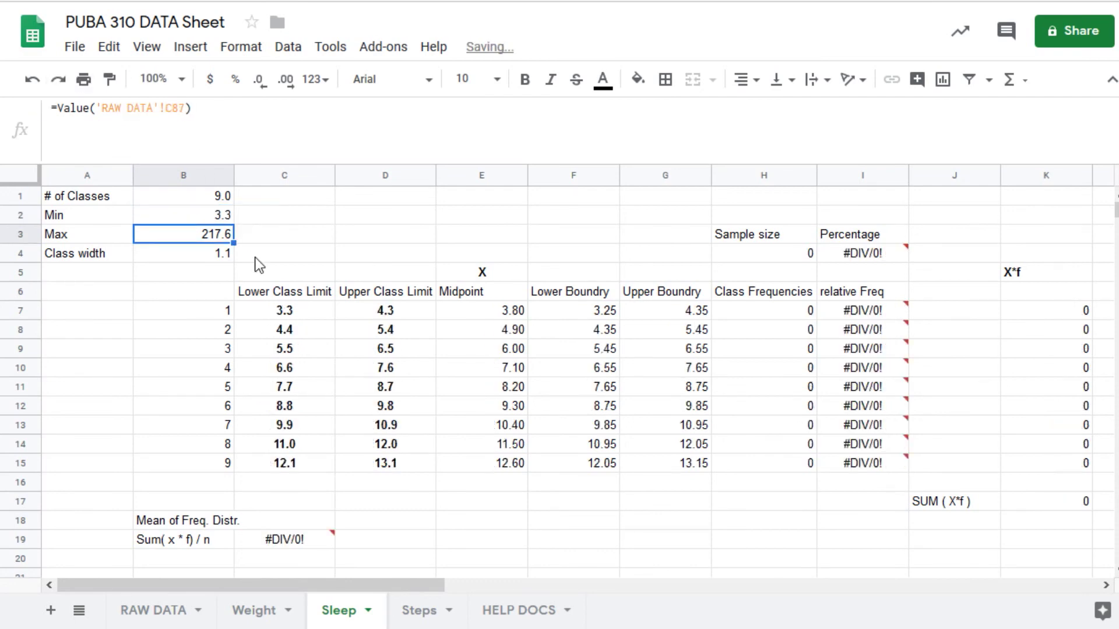
# - Change the Sleep sheet's Max formula in B3 to =Value('RAW DATA'!D87)
pyautogui.click(169, 107)
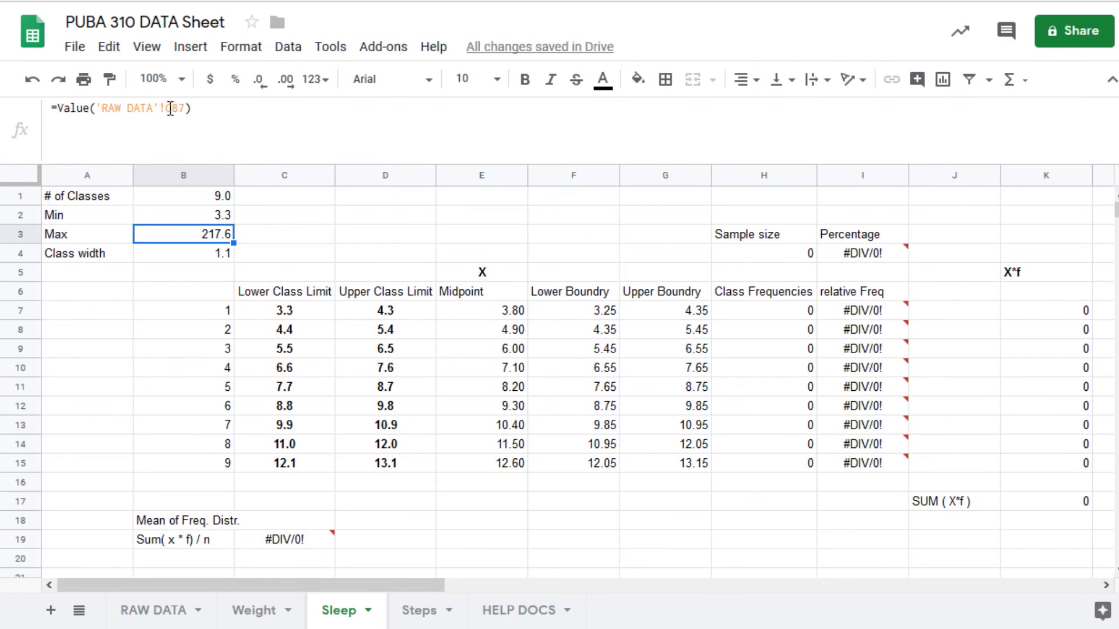
pyautogui.press('Delete')
pyautogui.press('Delete')
pyautogui.write('91')
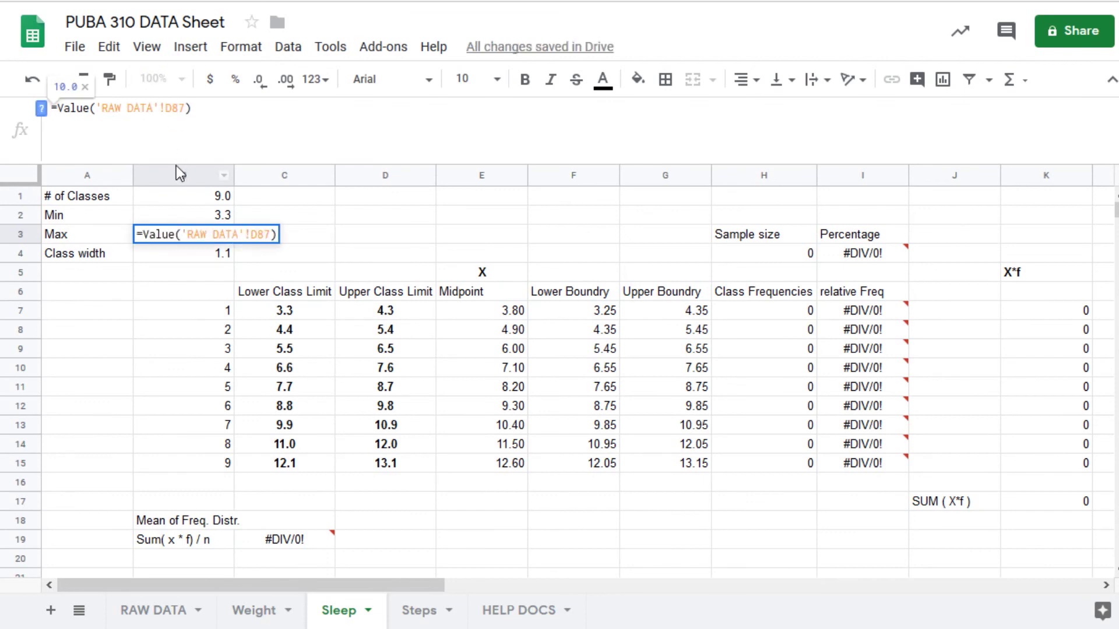
pyautogui.press('Return')
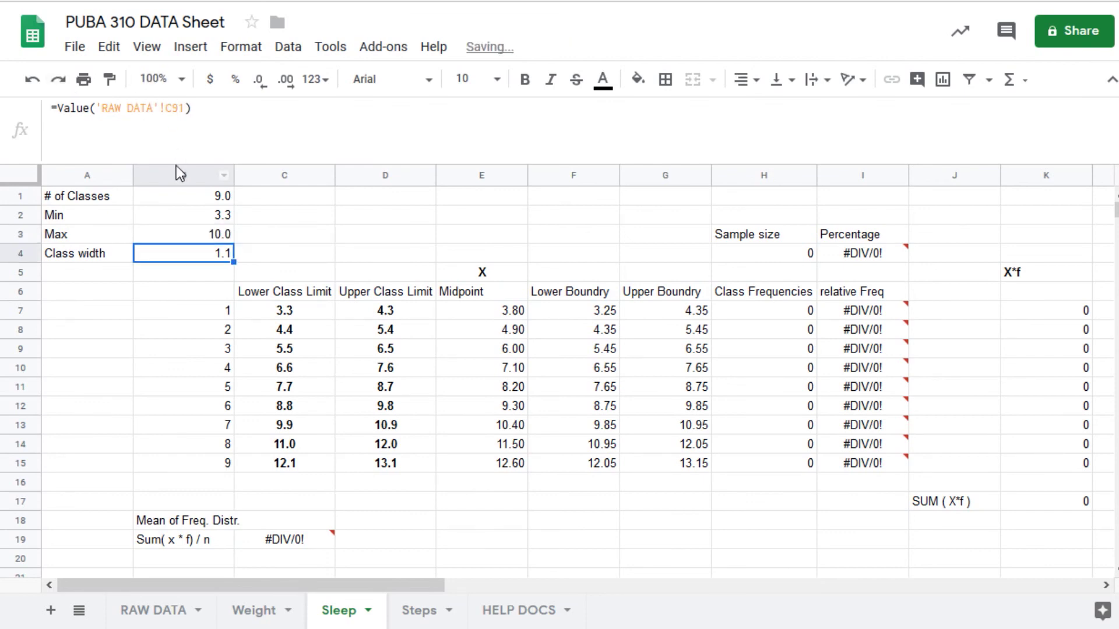
# - Change the Sleep sheet's Class width formula in B4 to =Value('RAW DATA'!D91)
pyautogui.click(172, 108)
pyautogui.press('BackSpace')
pyautogui.write('D')
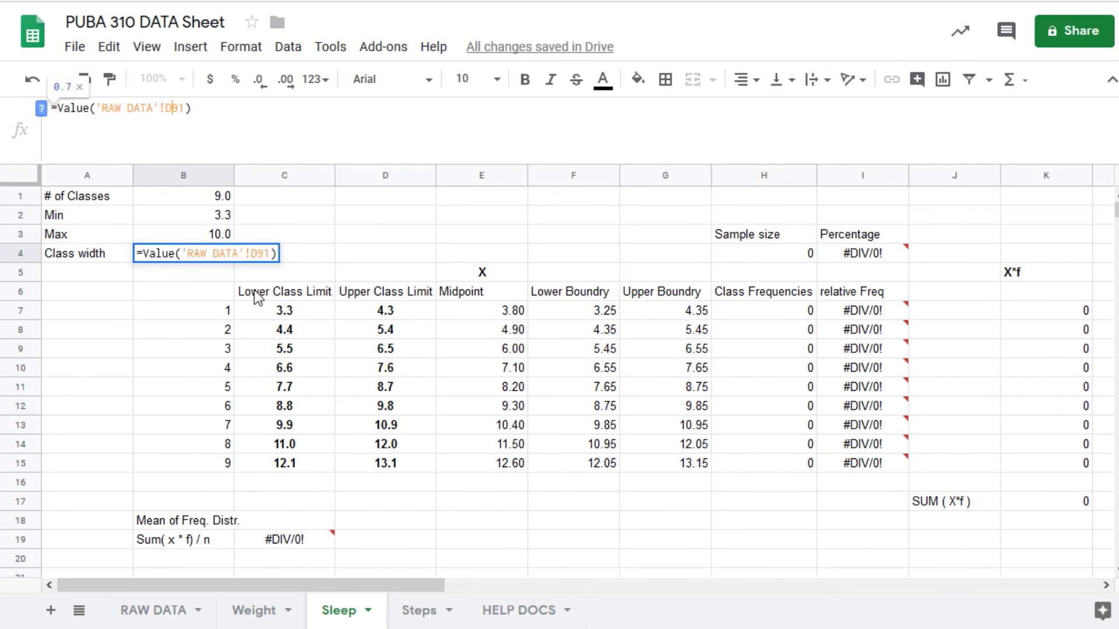
pyautogui.press('Return')
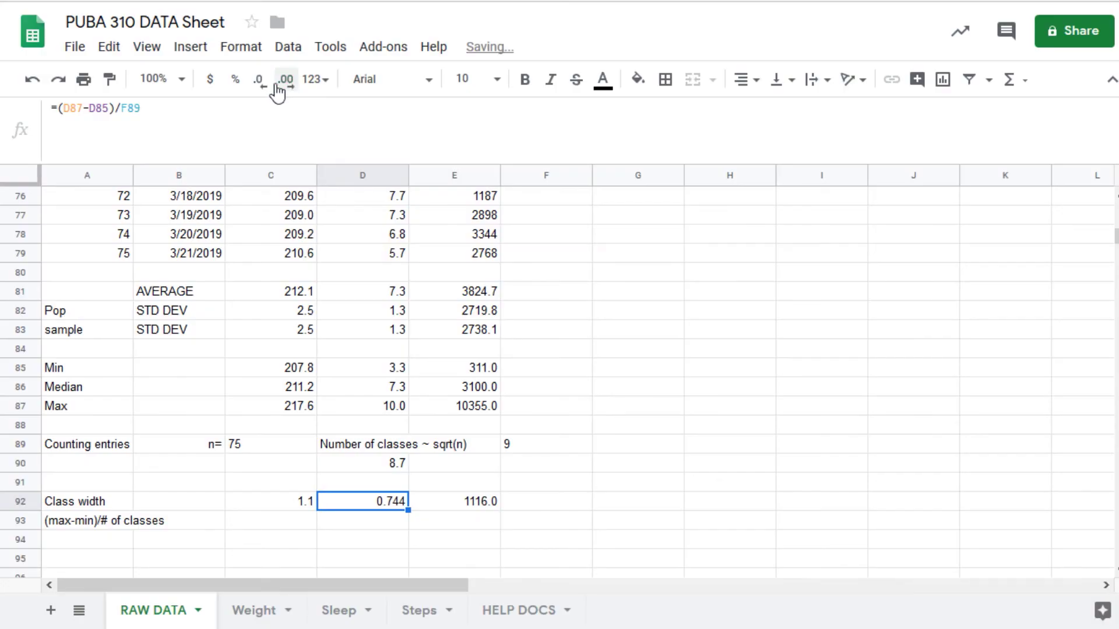
# - Format the class width in cell D92 of the RAW DATA sheet to one decimal place
pyautogui.click(260, 82)
pyautogui.click(284, 82)
pyautogui.click(259, 84)
pyautogui.click(290, 501)
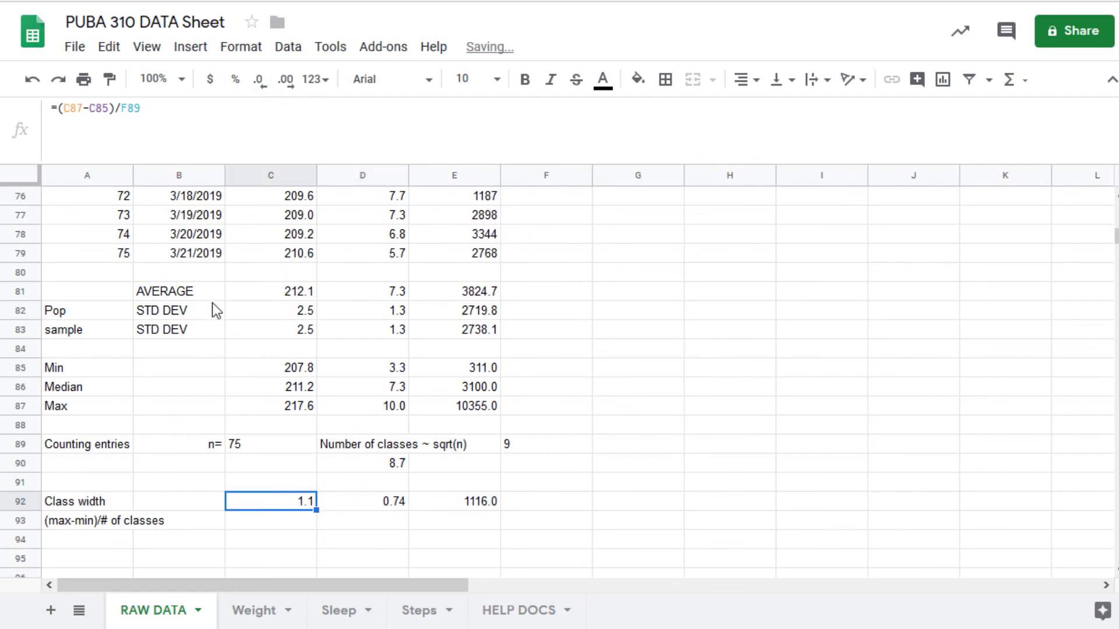
pyautogui.click(382, 506)
pyautogui.click(259, 82)
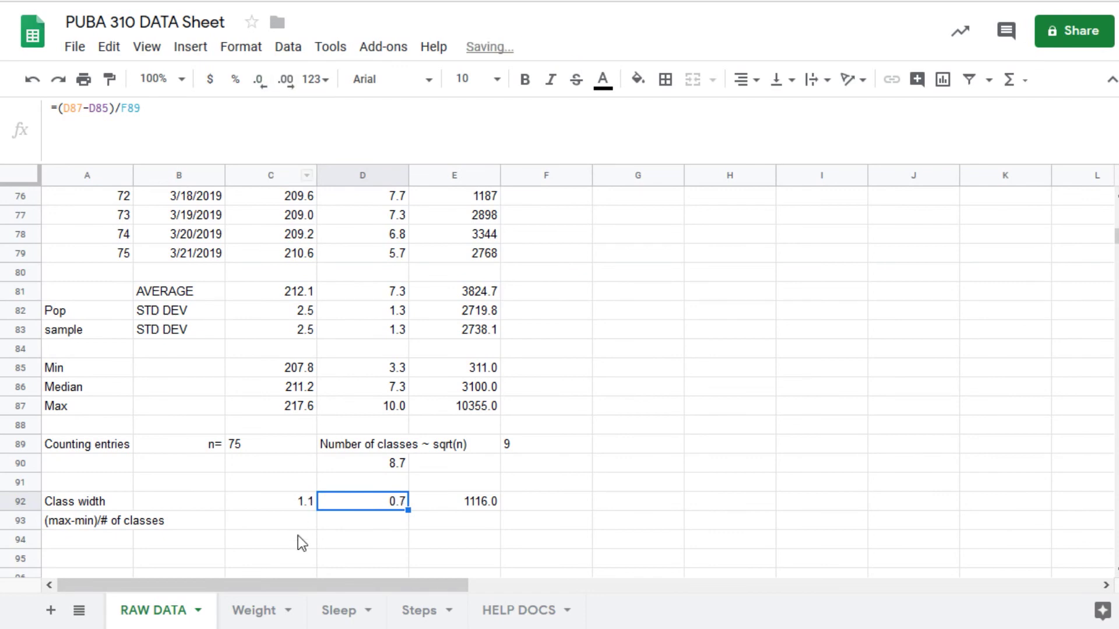
# - Check the Weight sheet's class width formula and change the Sleep sheet's B4 formula to =ROUNDUP('RAW DATA'!D92)
pyautogui.click(248, 613)
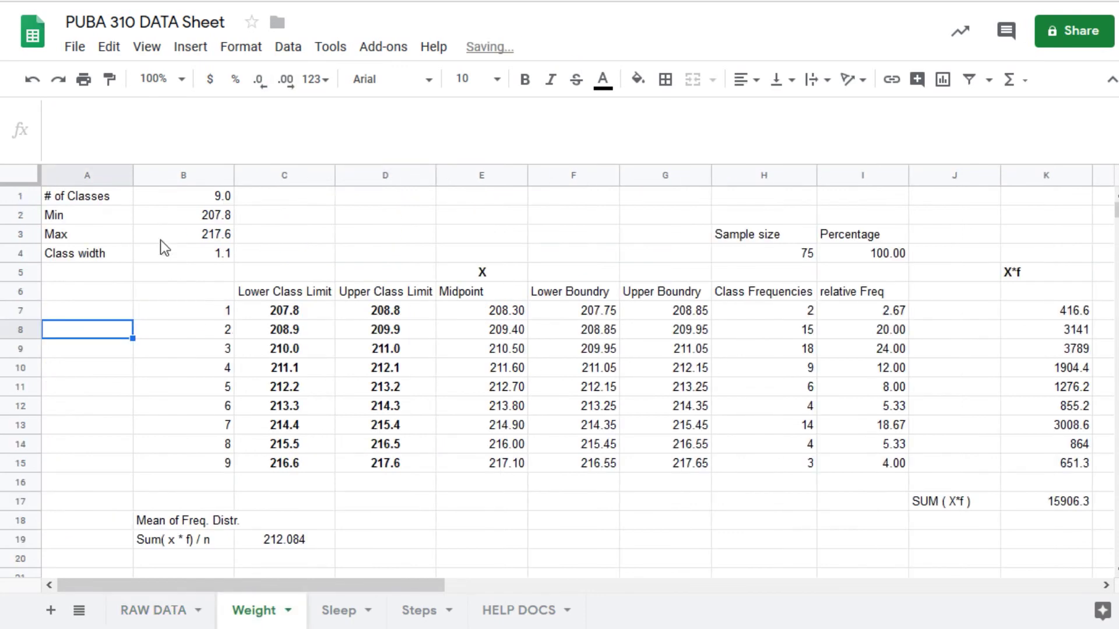
pyautogui.click(204, 254)
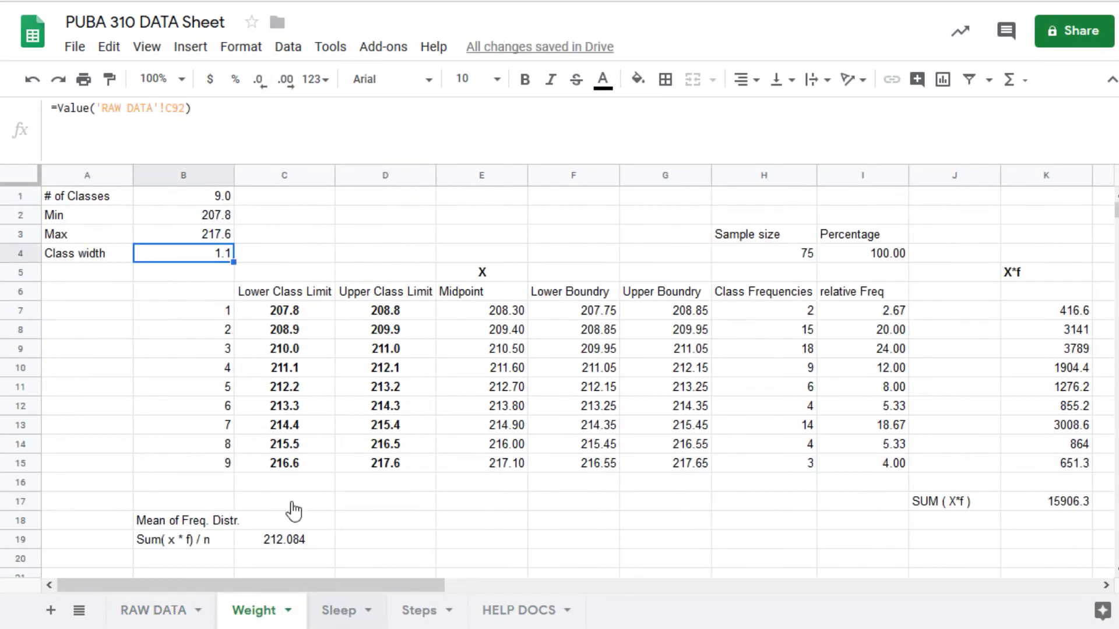
pyautogui.click(339, 610)
pyautogui.click(229, 256)
pyautogui.moveTo(90, 110); pyautogui.dragTo(58, 117)
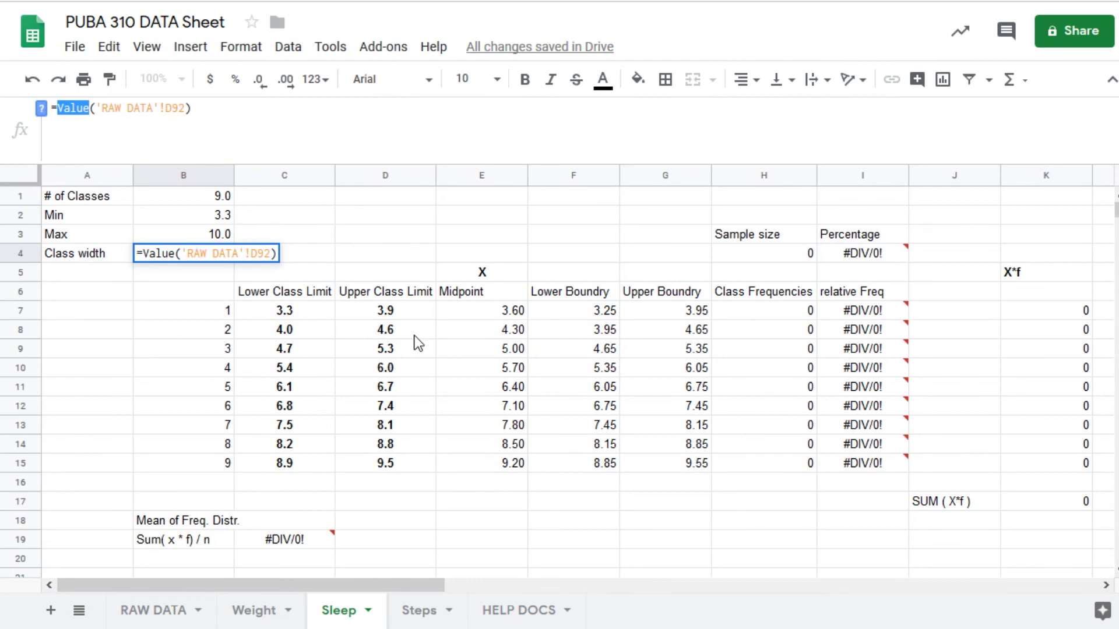
pyautogui.write('Roun')
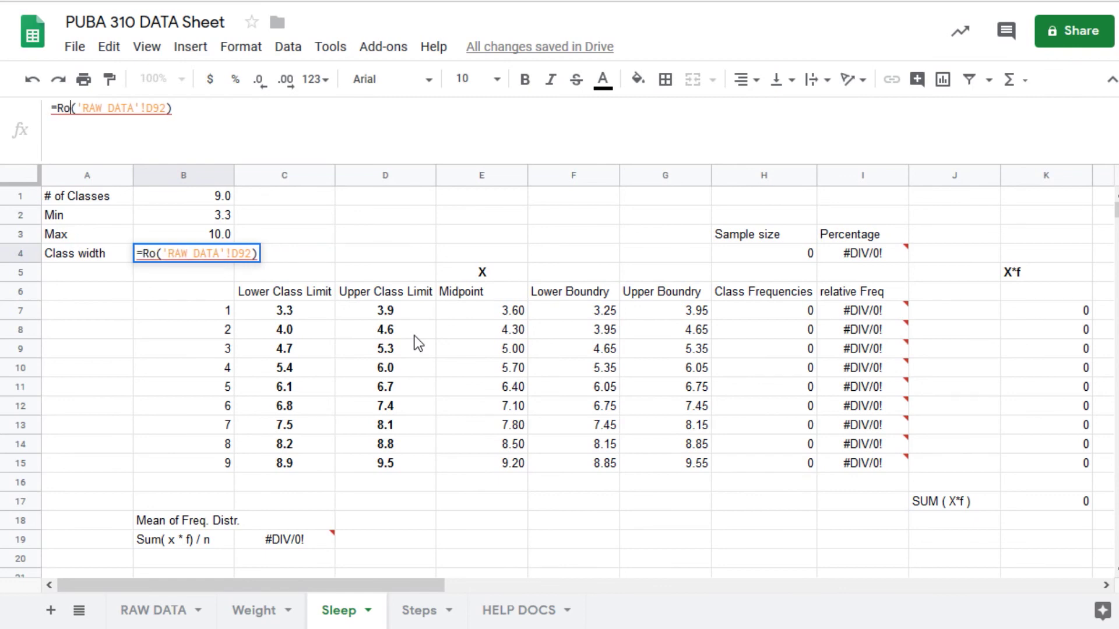
pyautogui.write('du')
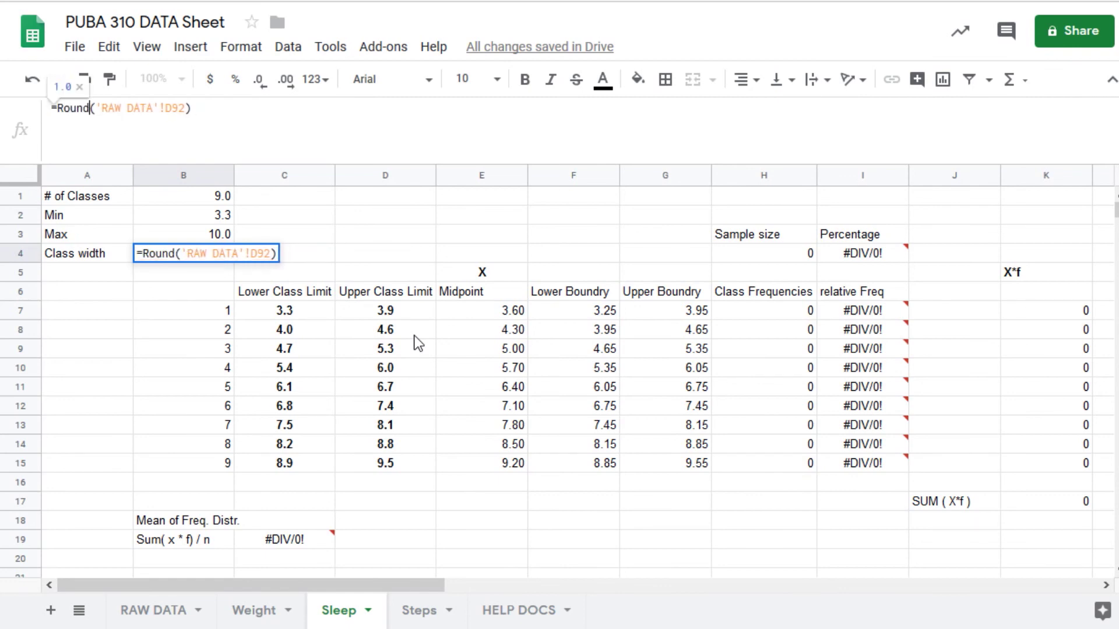
pyautogui.write('p')
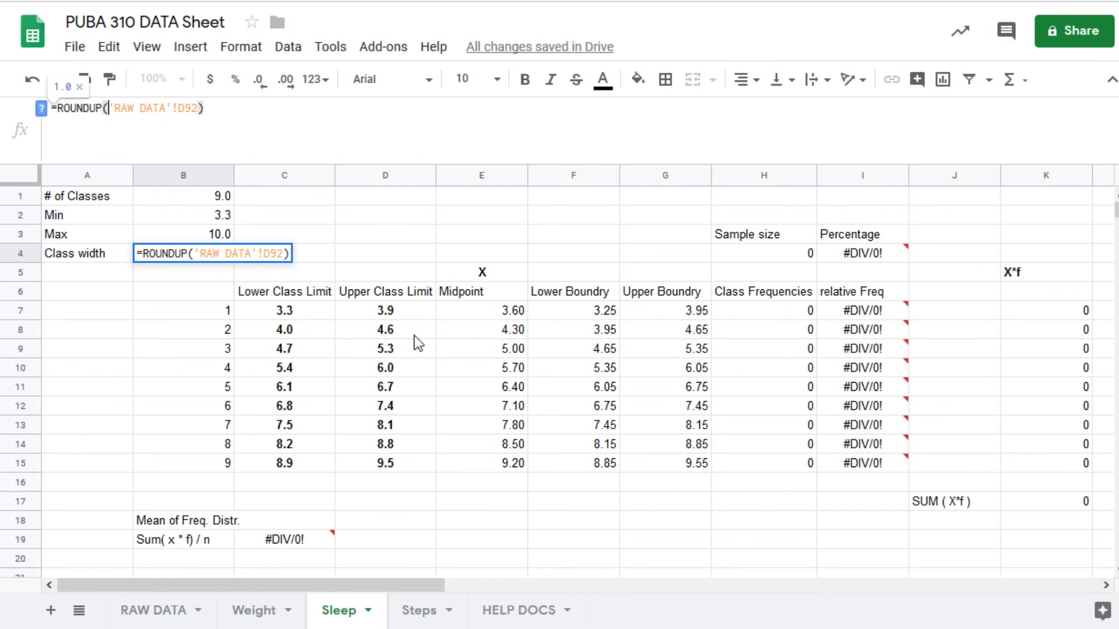
pyautogui.press('Return')
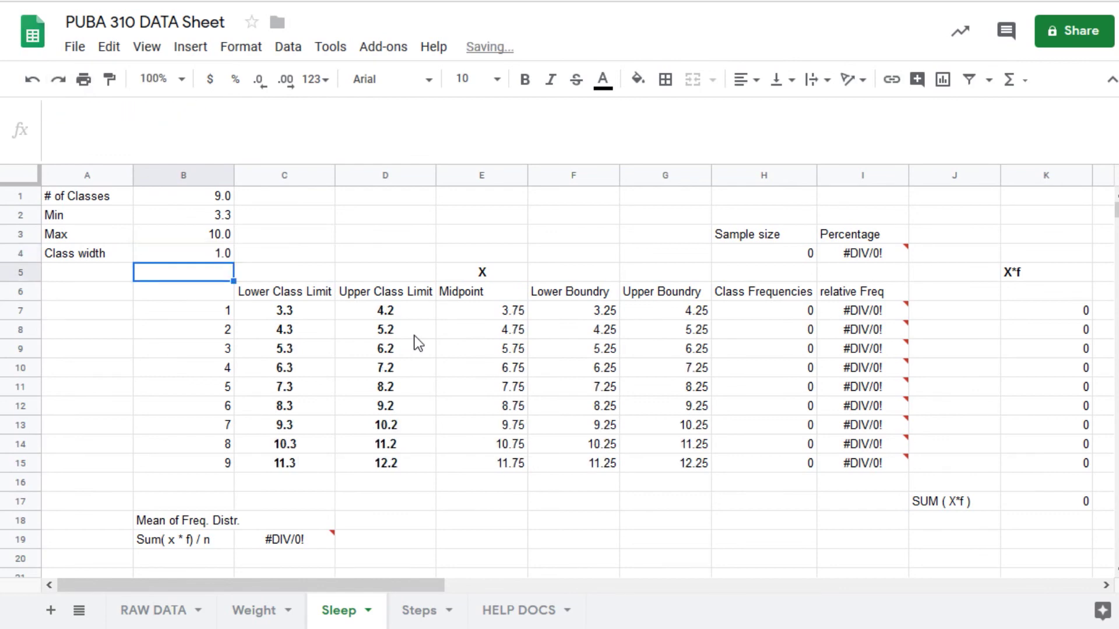
# - Make the Sleep sheet's class width round up to tenths with =ROUNDUP('RAW DATA'!D92*10)/10 in B4
pyautogui.click(198, 257)
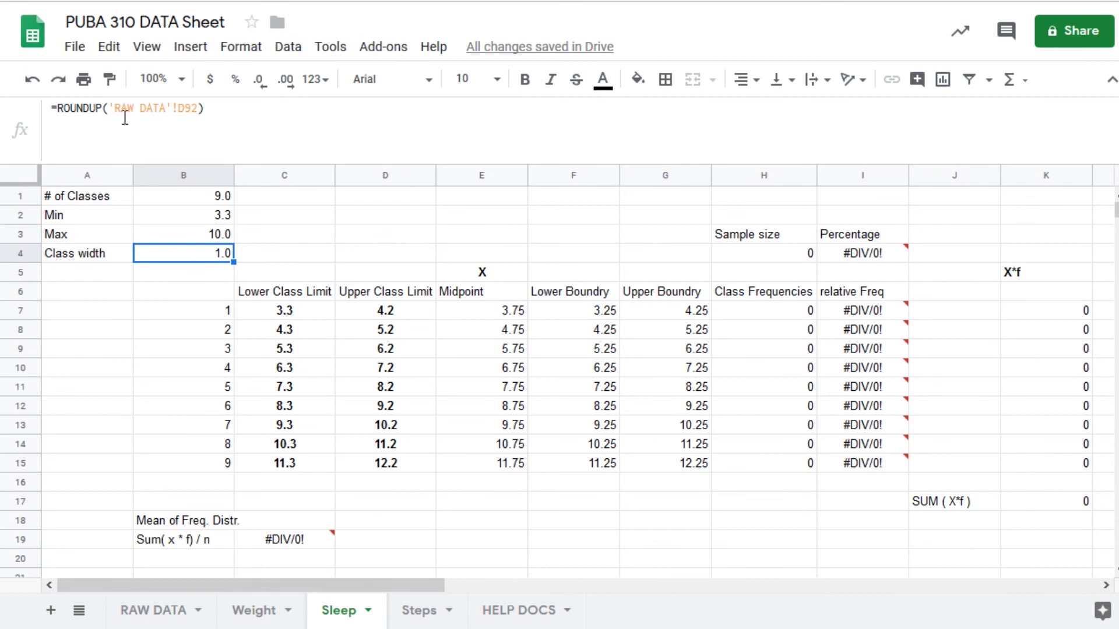
pyautogui.click(202, 114)
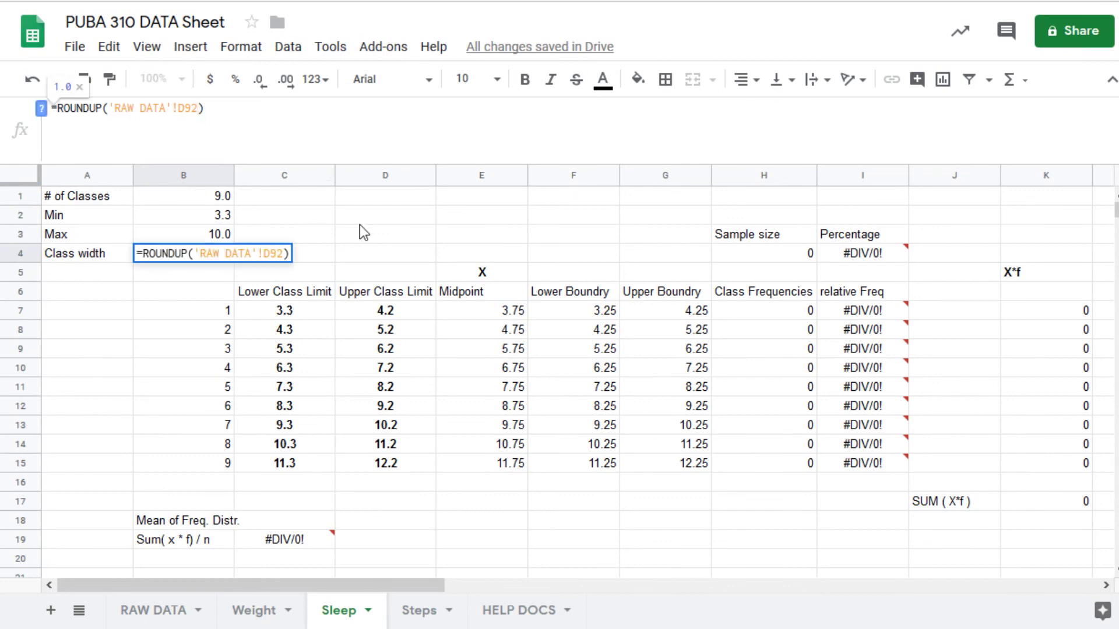
pyautogui.write('*')
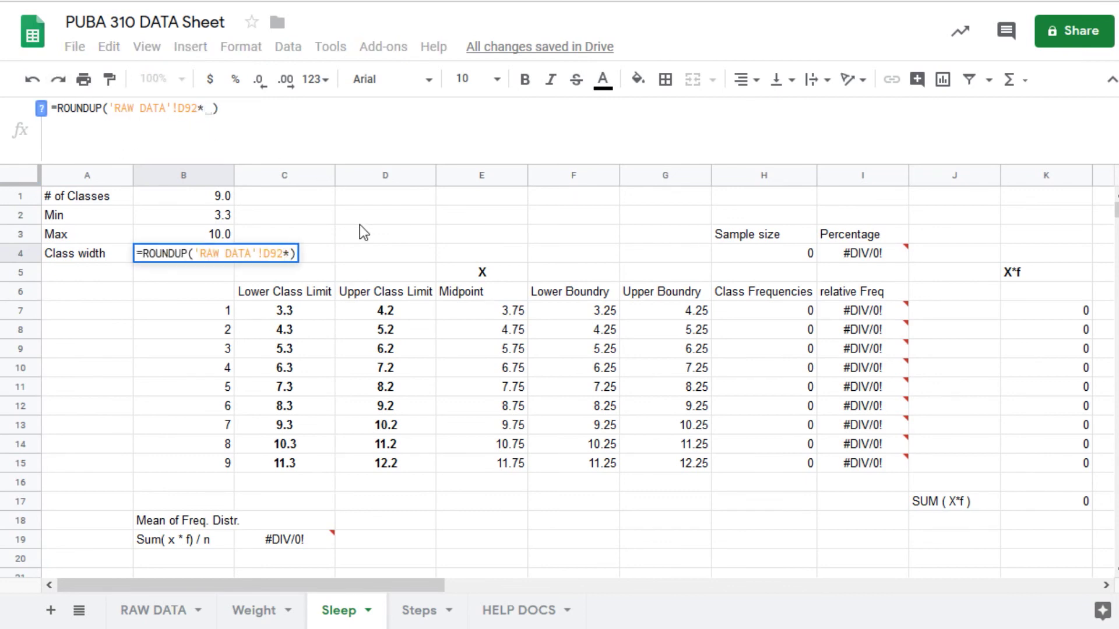
pyautogui.write('10')
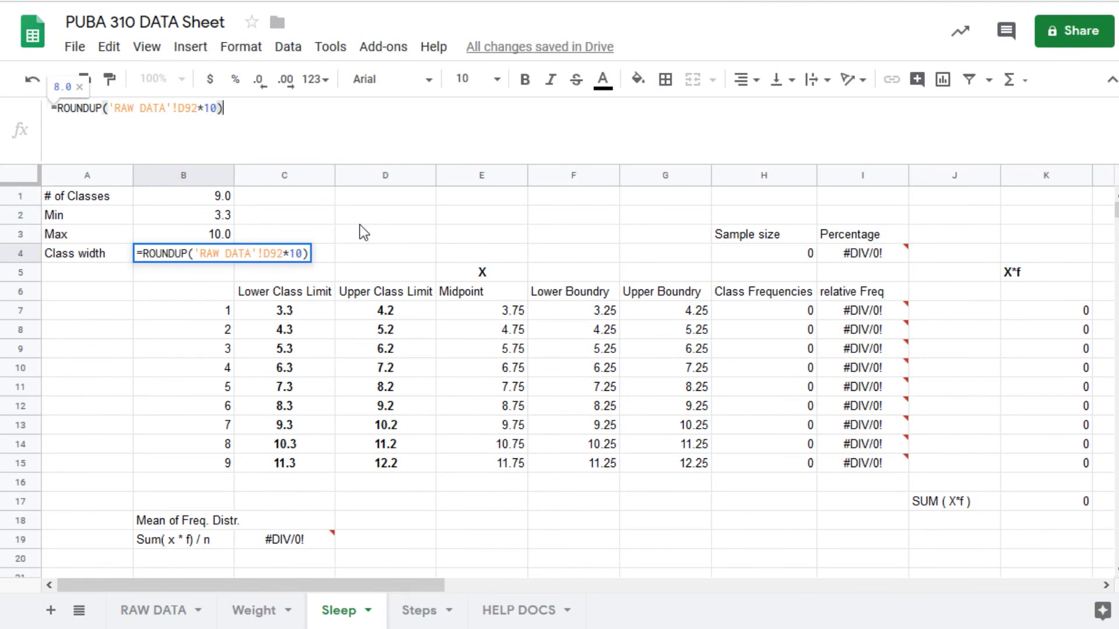
pyautogui.write('/10')
pyautogui.press('Return')
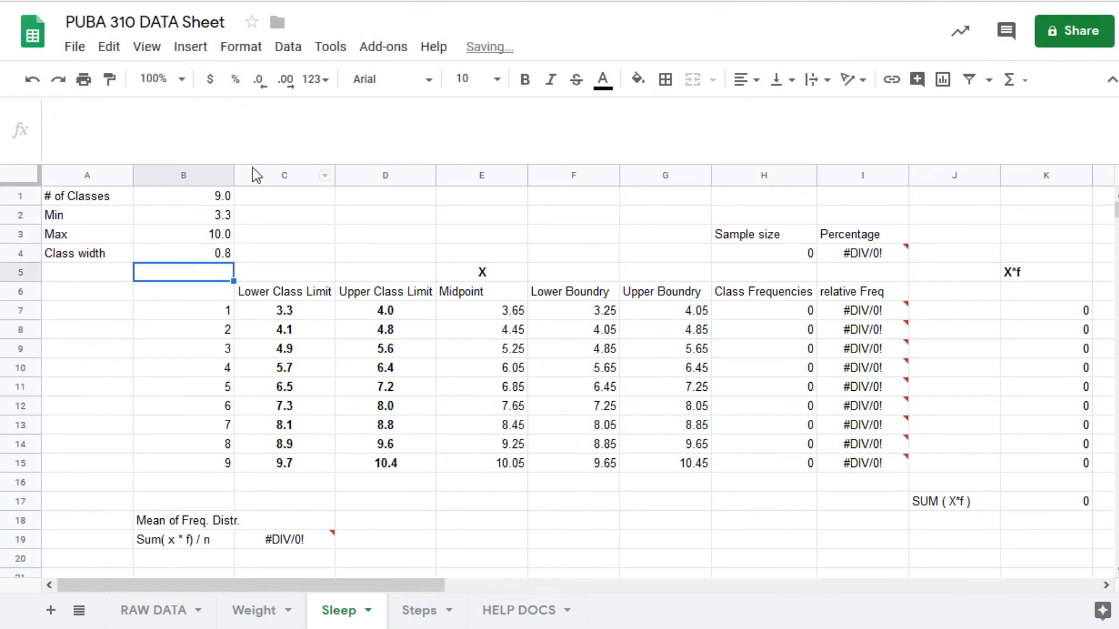
pyautogui.click(191, 253)
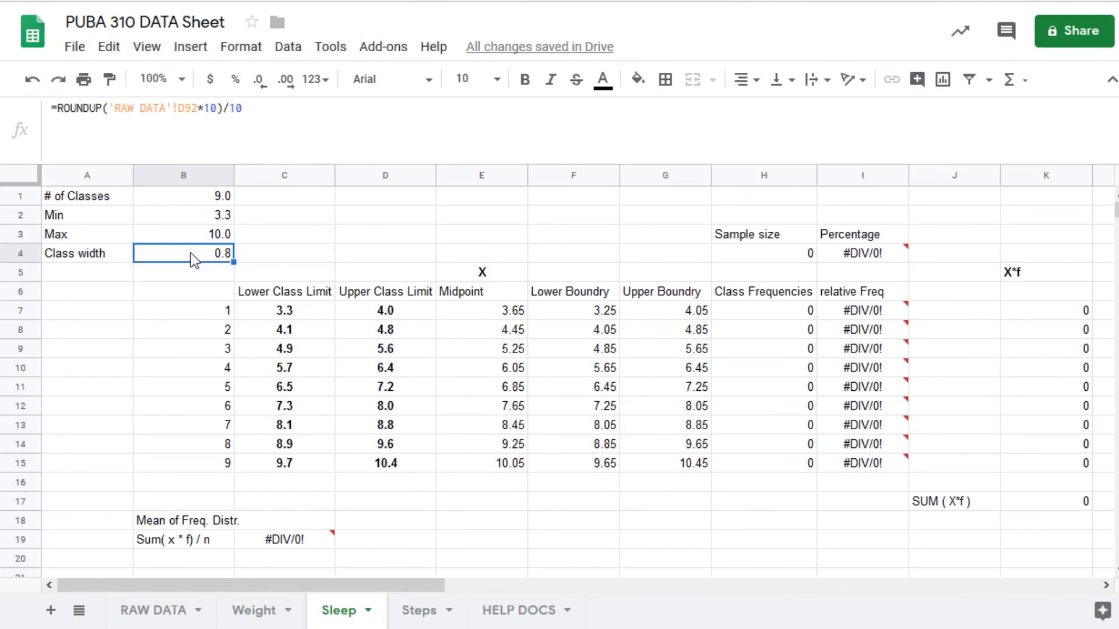